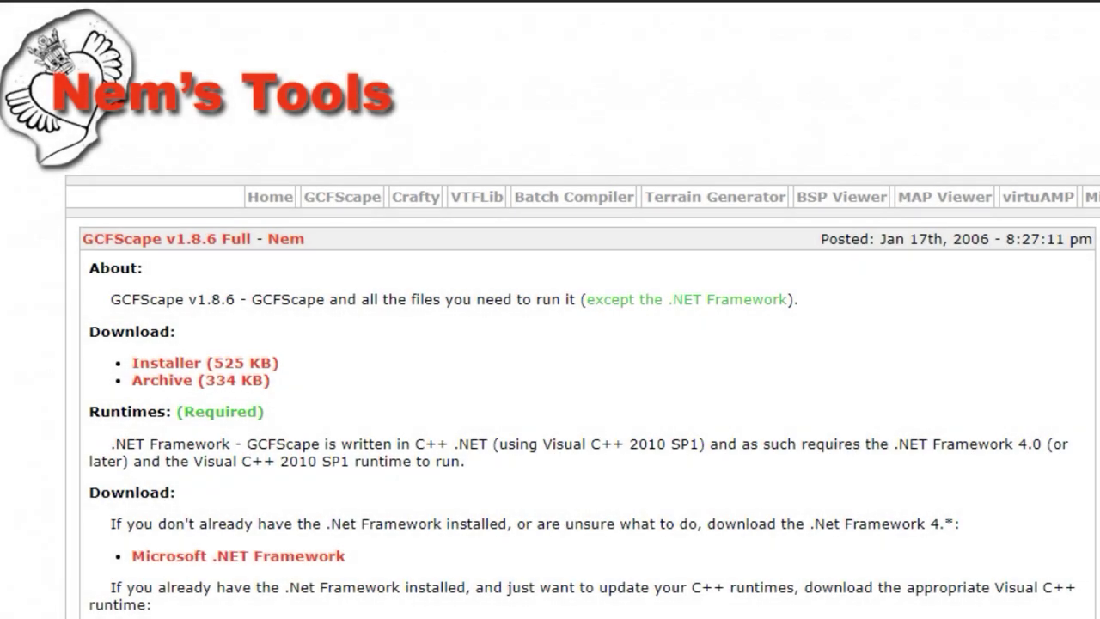
Step: Scroll down and back up the GCFScape download page on Nem's Tools
{"action": "scroll", "coordinate": [550, 310], "scroll_direction": "down", "scroll_amount": 3}
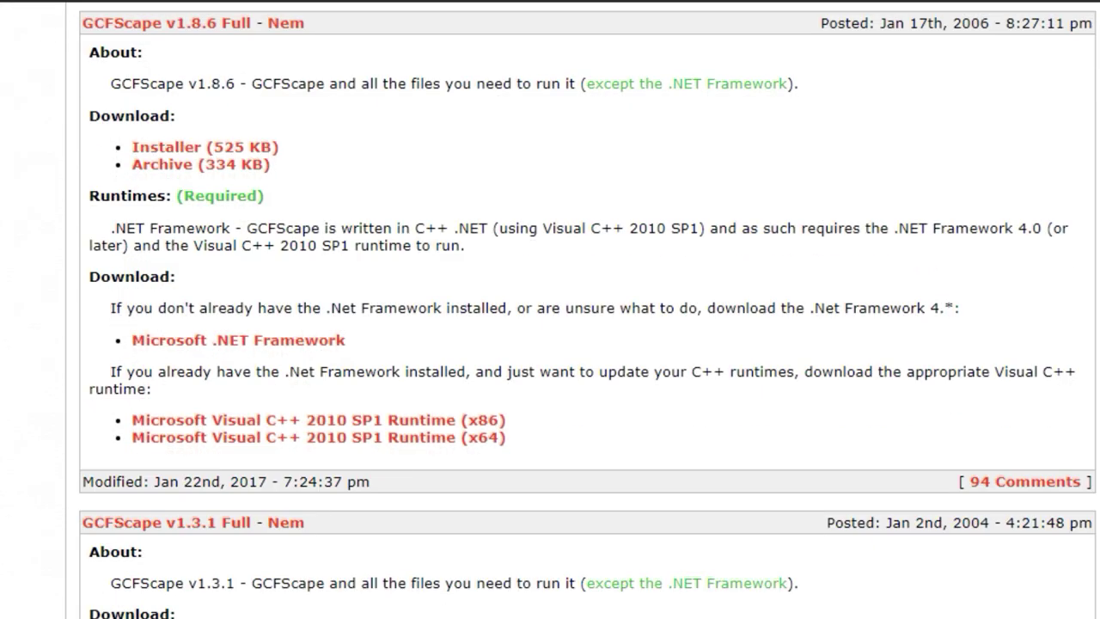
{"action": "scroll", "coordinate": [550, 310], "scroll_direction": "up", "scroll_amount": 1}
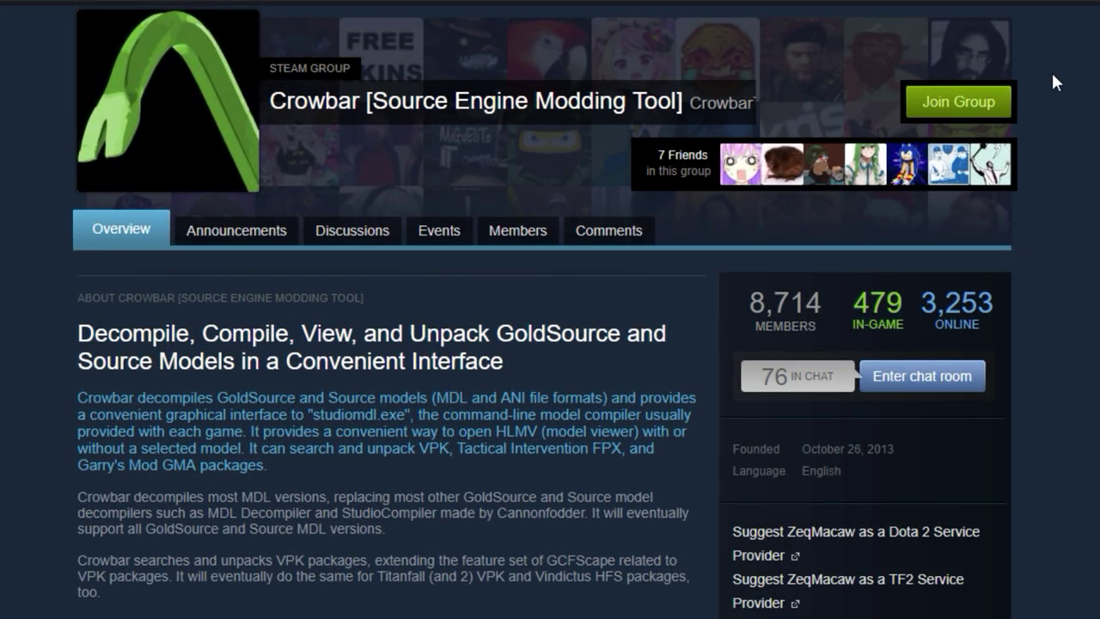
Step: Scroll down the Crowbar Steam group page to reach its download links
{"action": "scroll", "coordinate": [550, 310], "scroll_direction": "down", "scroll_amount": 1}
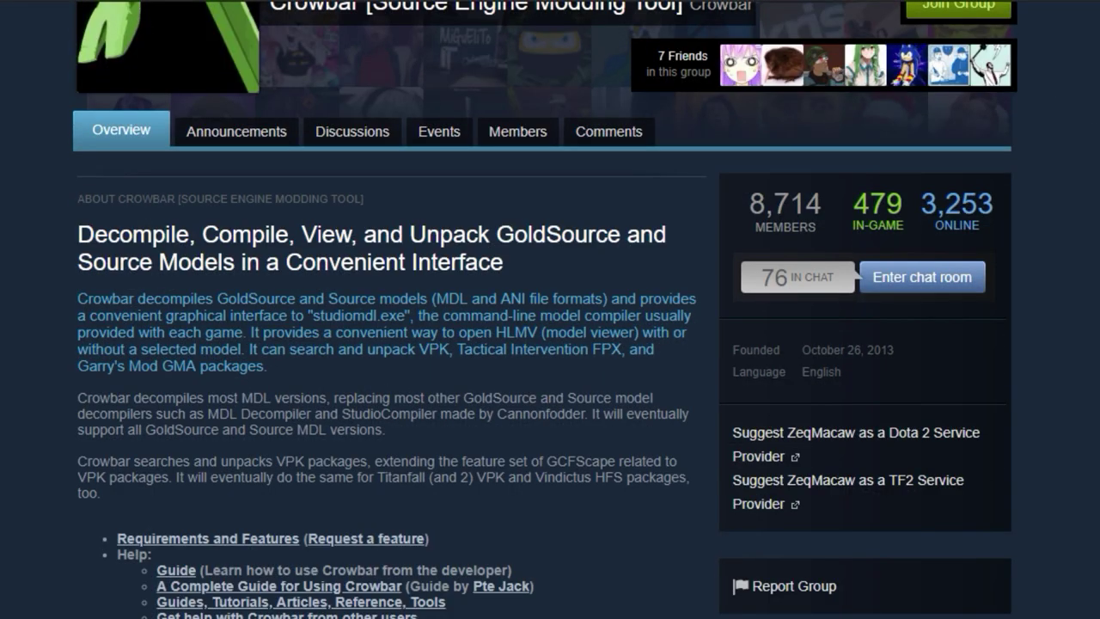
{"action": "scroll", "coordinate": [550, 310], "scroll_direction": "down", "scroll_amount": 1}
{"action": "scroll", "coordinate": [551, 310], "scroll_direction": "down", "scroll_amount": 3}
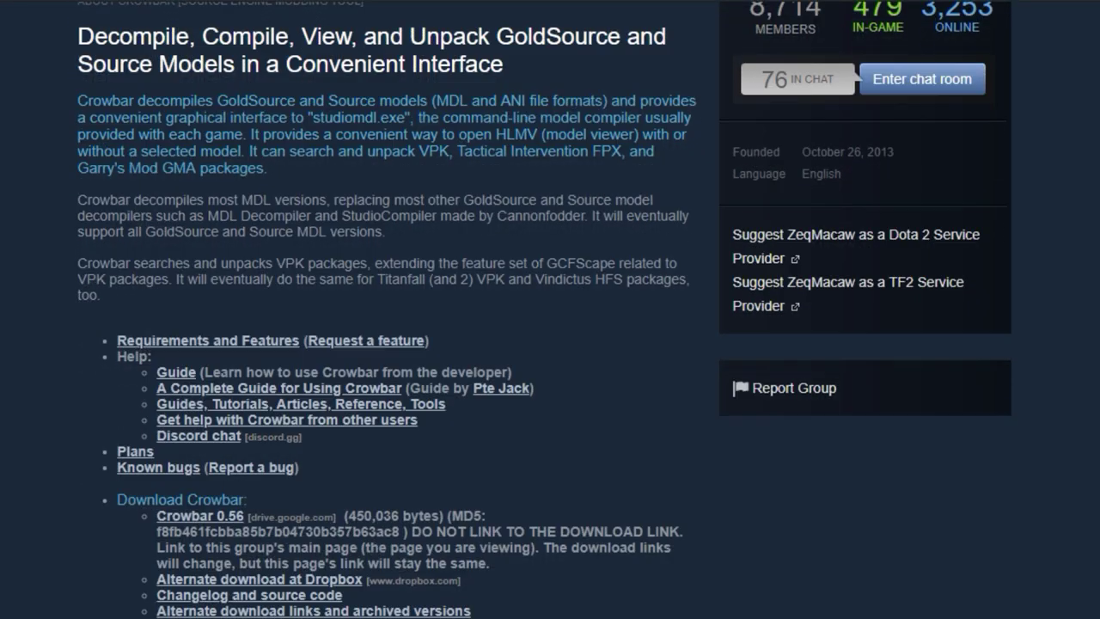
{"action": "scroll", "coordinate": [1017, 370], "scroll_direction": "down", "scroll_amount": 1}
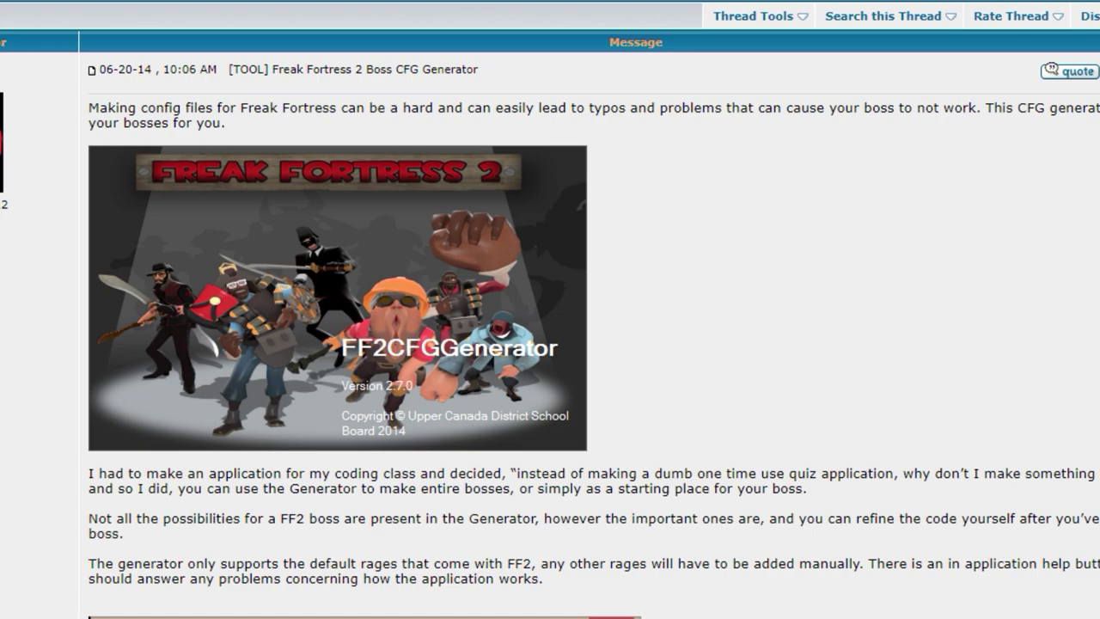
Step: Scroll the FF2 Boss CFG Generator thread down to its attachment, then back up
{"action": "scroll", "coordinate": [550, 309], "scroll_direction": "down", "scroll_amount": 1}
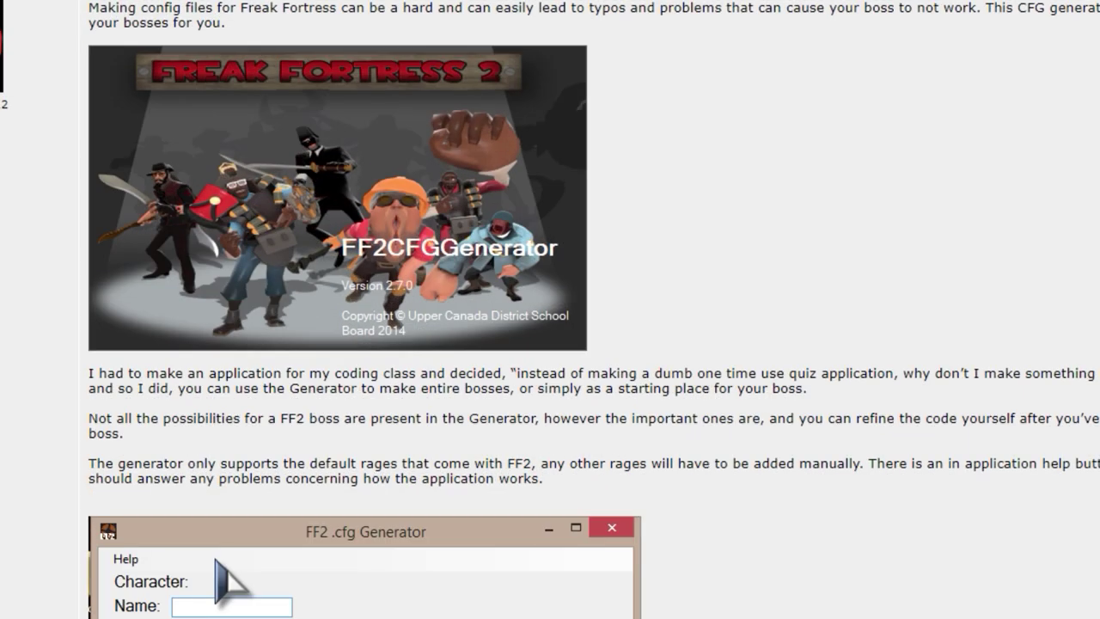
{"action": "scroll", "coordinate": [550, 309], "scroll_direction": "down", "scroll_amount": 1}
{"action": "scroll", "coordinate": [551, 310], "scroll_direction": "down", "scroll_amount": 1}
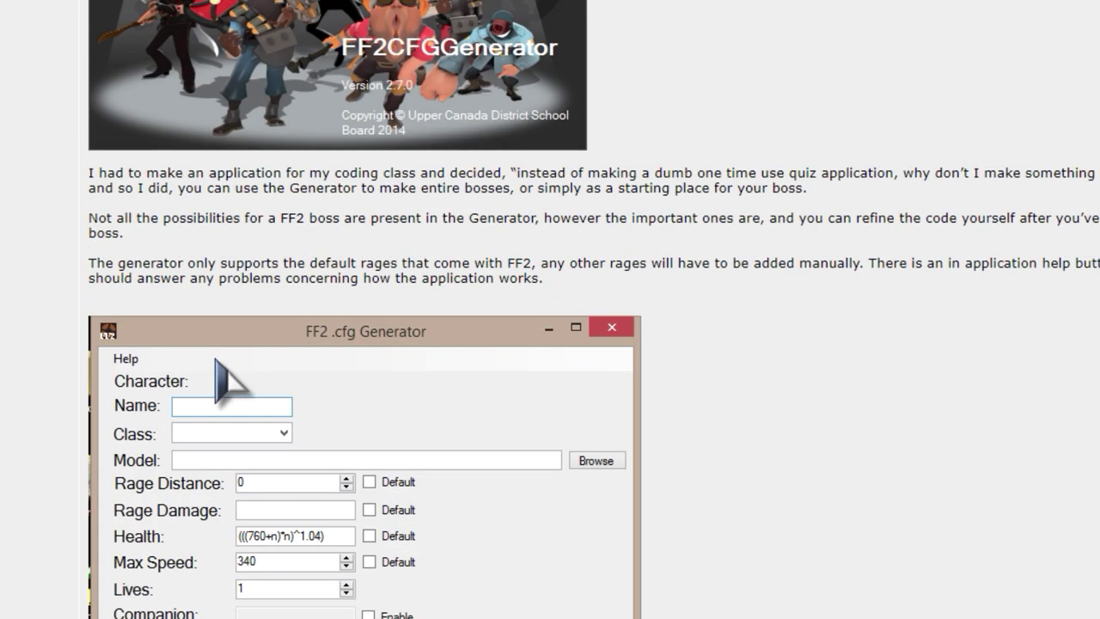
{"action": "scroll", "coordinate": [550, 309], "scroll_direction": "down", "scroll_amount": 1}
{"action": "scroll", "coordinate": [550, 309], "scroll_direction": "down", "scroll_amount": 1}
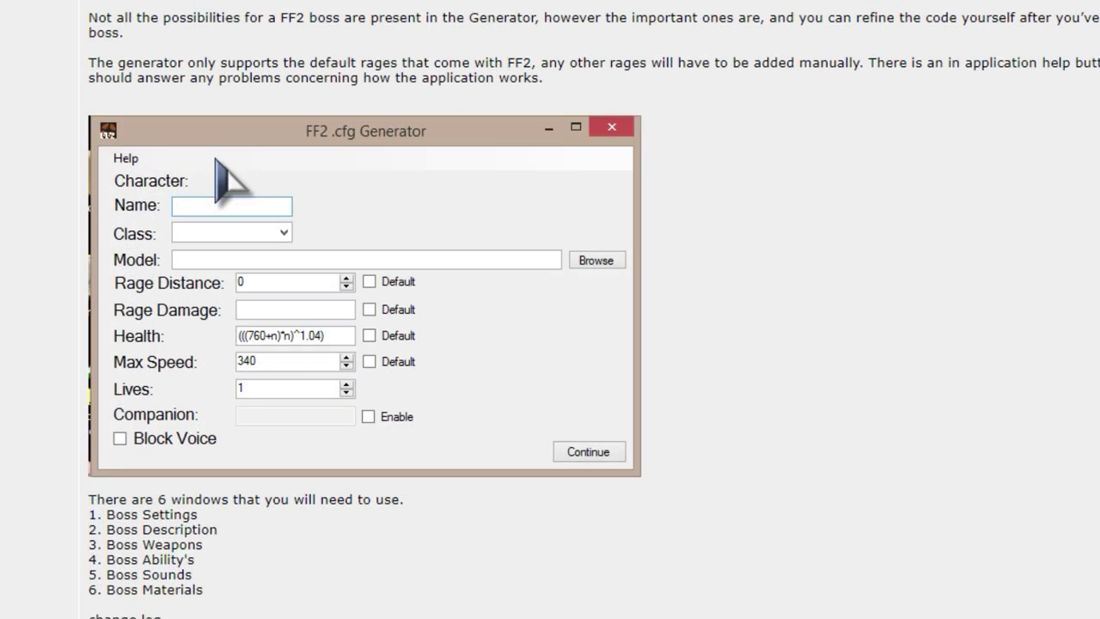
{"action": "scroll", "coordinate": [550, 309], "scroll_direction": "down", "scroll_amount": 1}
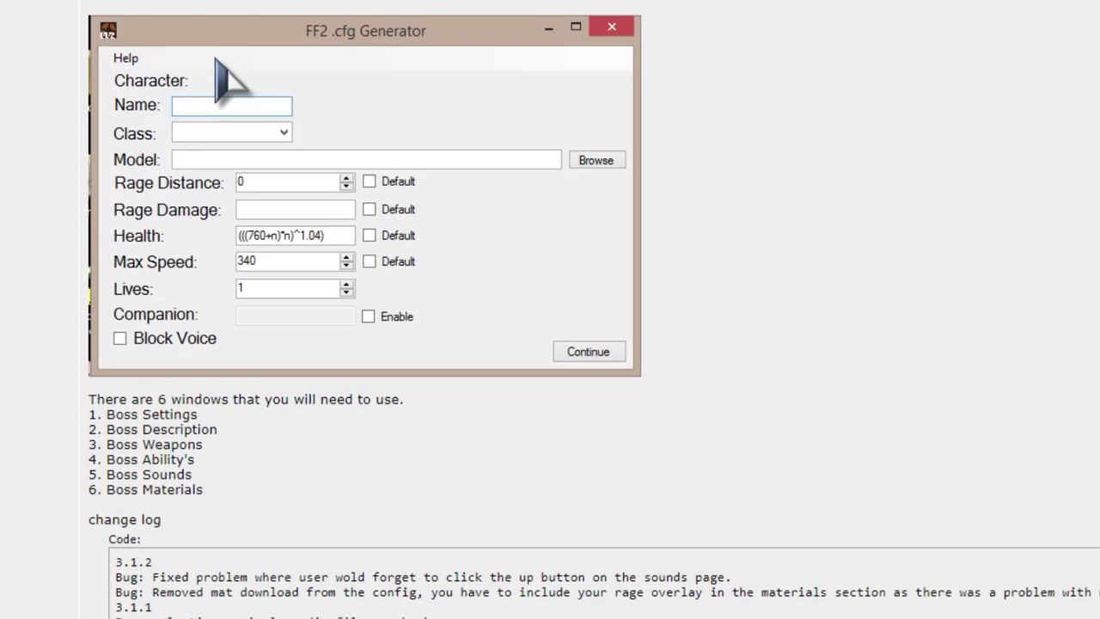
{"action": "scroll", "coordinate": [550, 310], "scroll_direction": "down", "scroll_amount": 3}
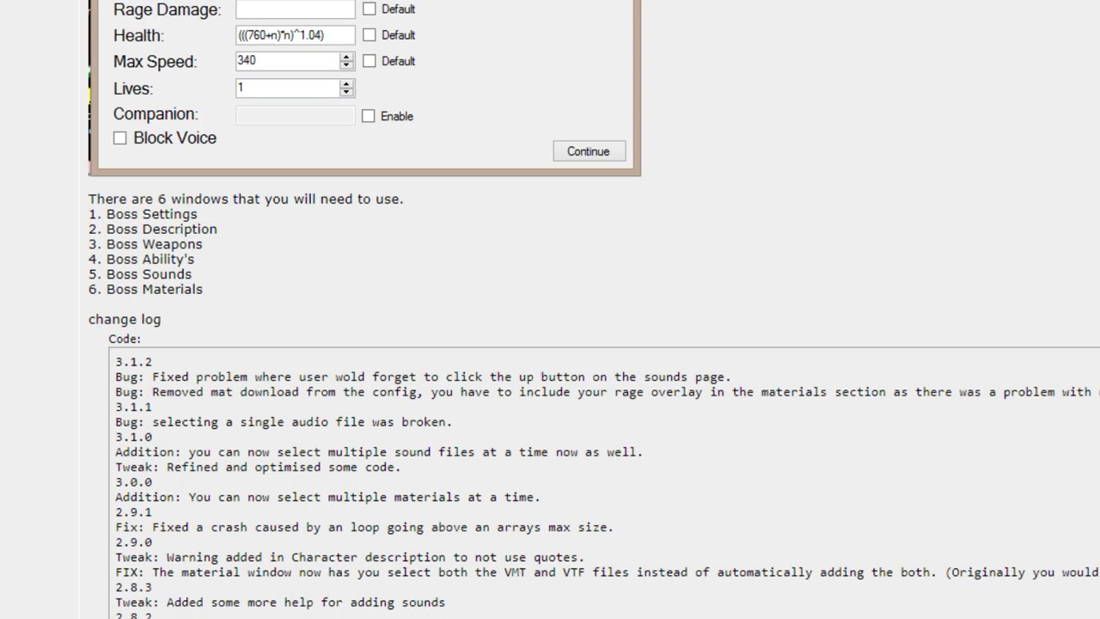
{"action": "scroll", "coordinate": [551, 309], "scroll_direction": "down", "scroll_amount": 4}
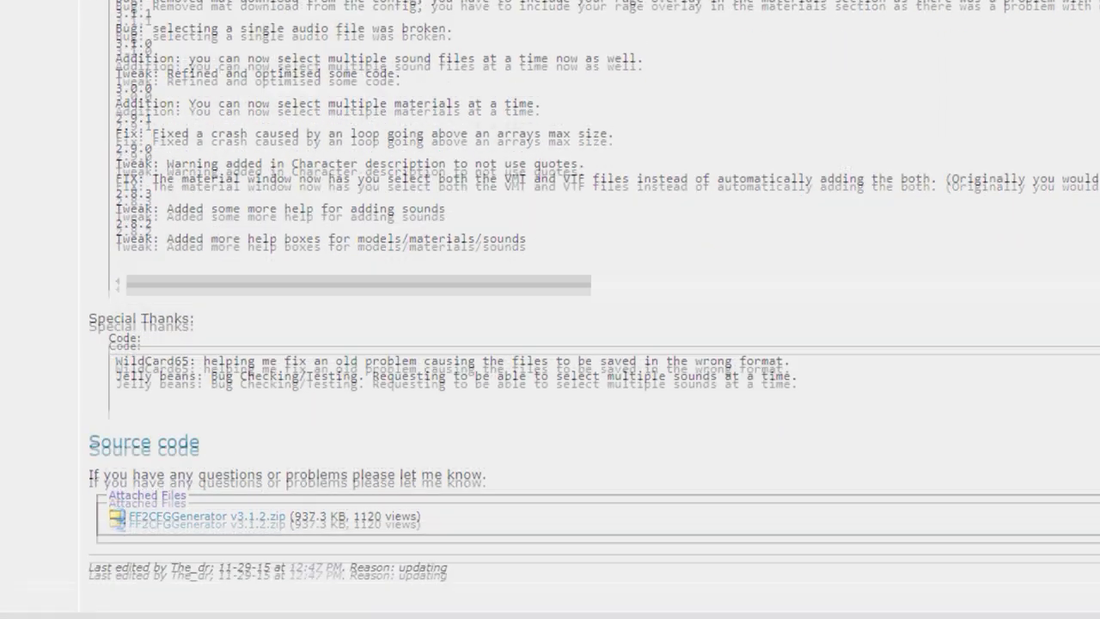
{"action": "scroll", "coordinate": [803, 288], "scroll_direction": "down", "scroll_amount": 1}
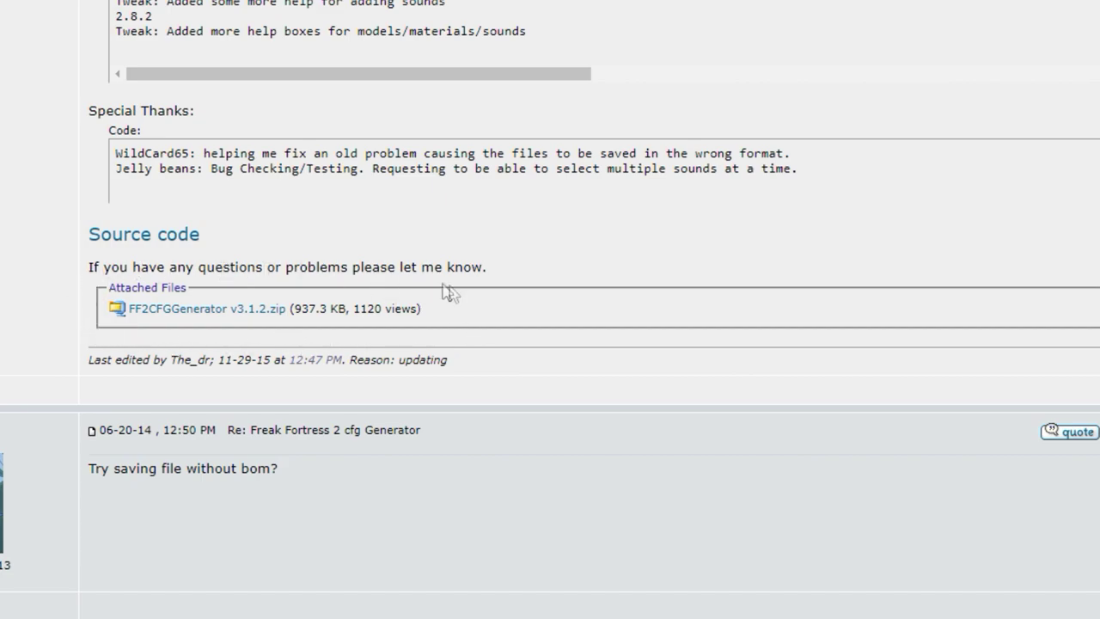
{"action": "scroll", "coordinate": [551, 309], "scroll_direction": "up", "scroll_amount": 10}
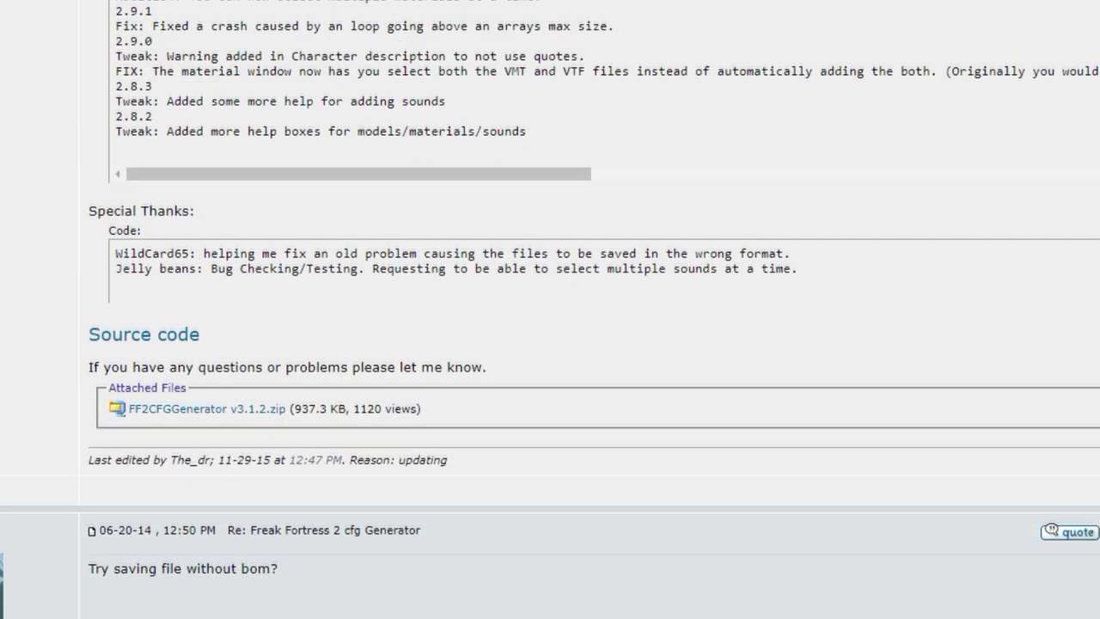
{"action": "scroll", "coordinate": [550, 310], "scroll_direction": "up", "scroll_amount": 10}
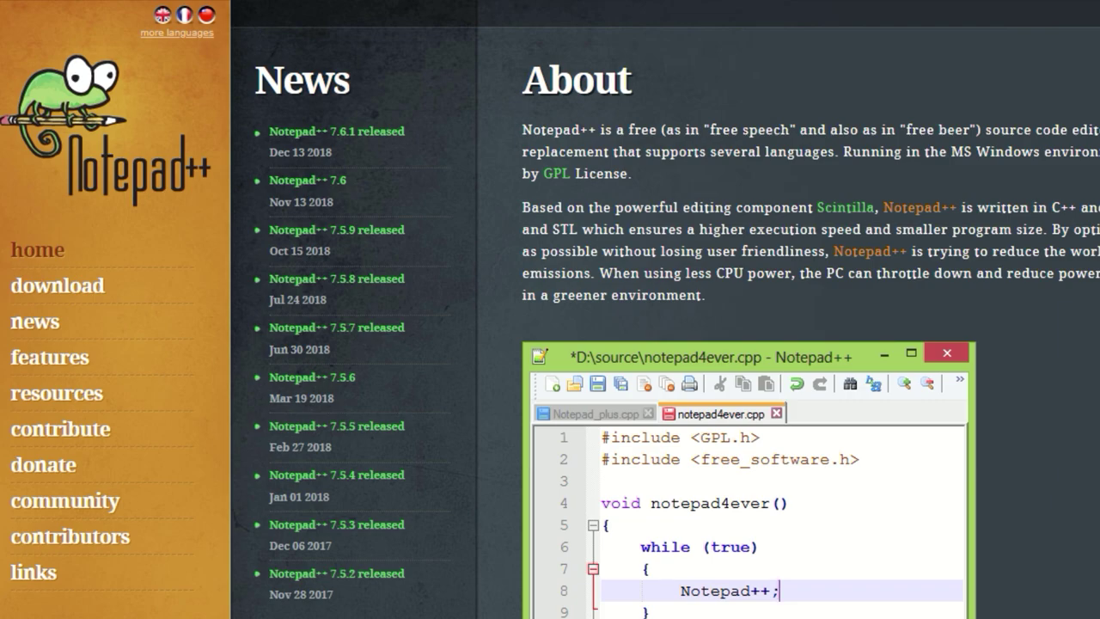
Step: Scroll the Notepad++ homepage to show its download button and version 7.6.1
{"action": "scroll", "coordinate": [550, 309], "scroll_direction": "down", "scroll_amount": 3}
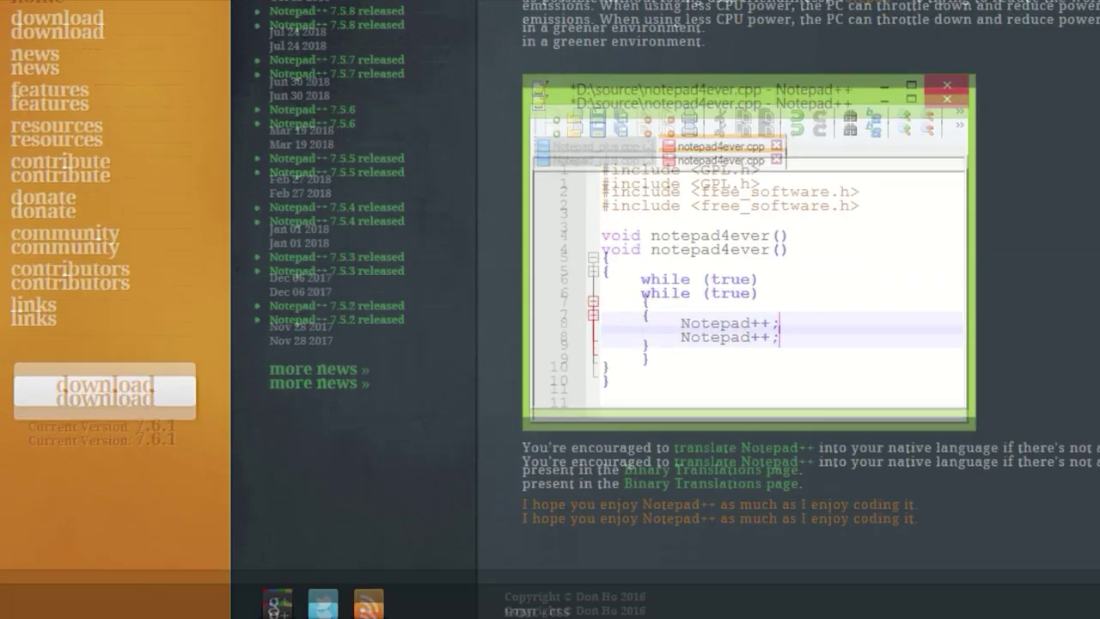
{"action": "scroll", "coordinate": [550, 309], "scroll_direction": "down", "scroll_amount": 2}
{"action": "scroll", "coordinate": [550, 310], "scroll_direction": "up", "scroll_amount": 1}
{"action": "scroll", "coordinate": [551, 309], "scroll_direction": "up", "scroll_amount": 4}
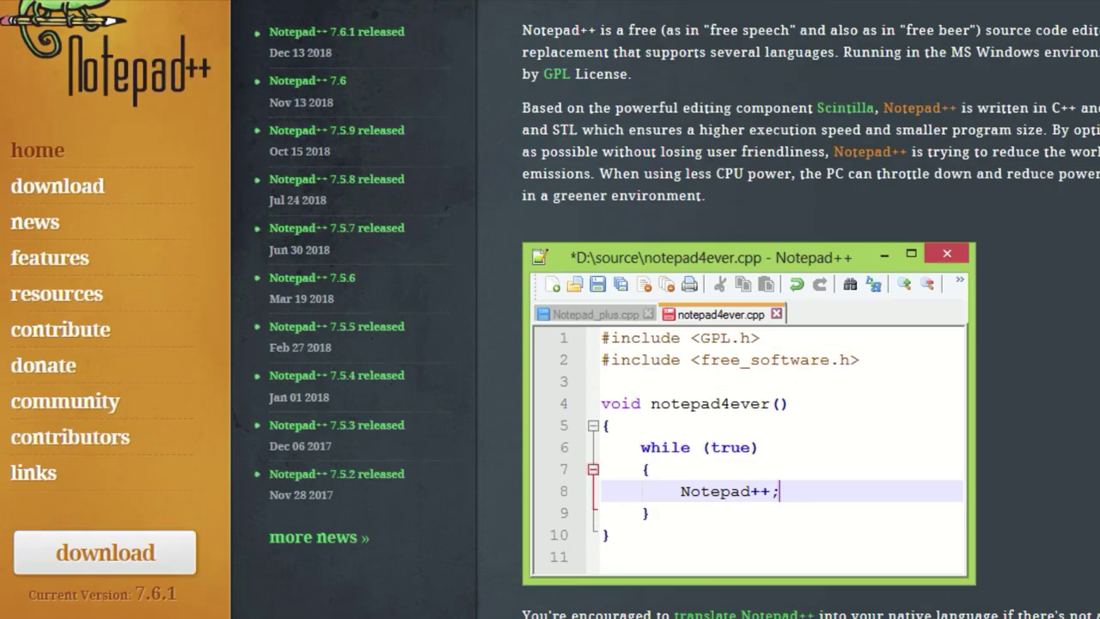
{"action": "scroll", "coordinate": [550, 310], "scroll_direction": "down", "scroll_amount": 3}
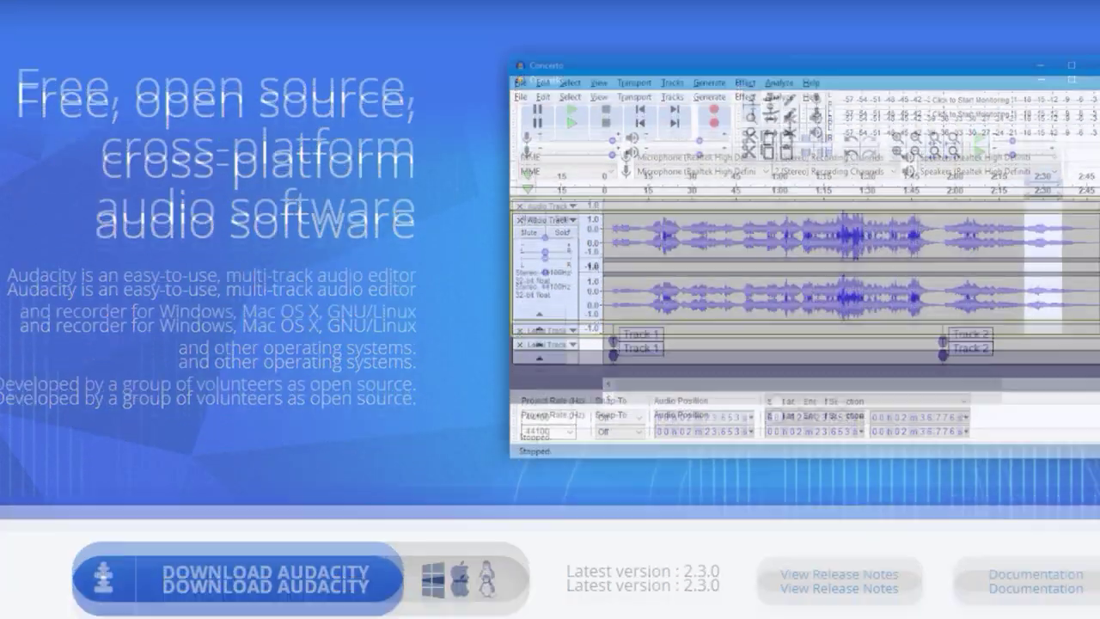
Step: Scroll the Audacity homepage down to its download button
{"action": "scroll", "coordinate": [533, 354], "scroll_direction": "down", "scroll_amount": 3}
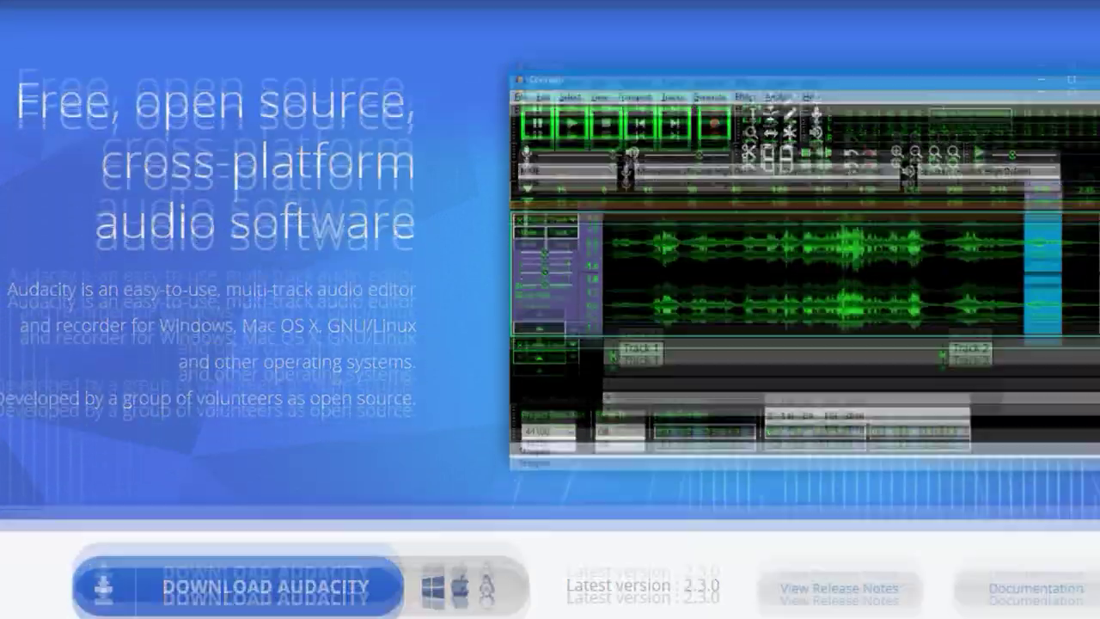
{"action": "scroll", "coordinate": [550, 310], "scroll_direction": "down", "scroll_amount": 7}
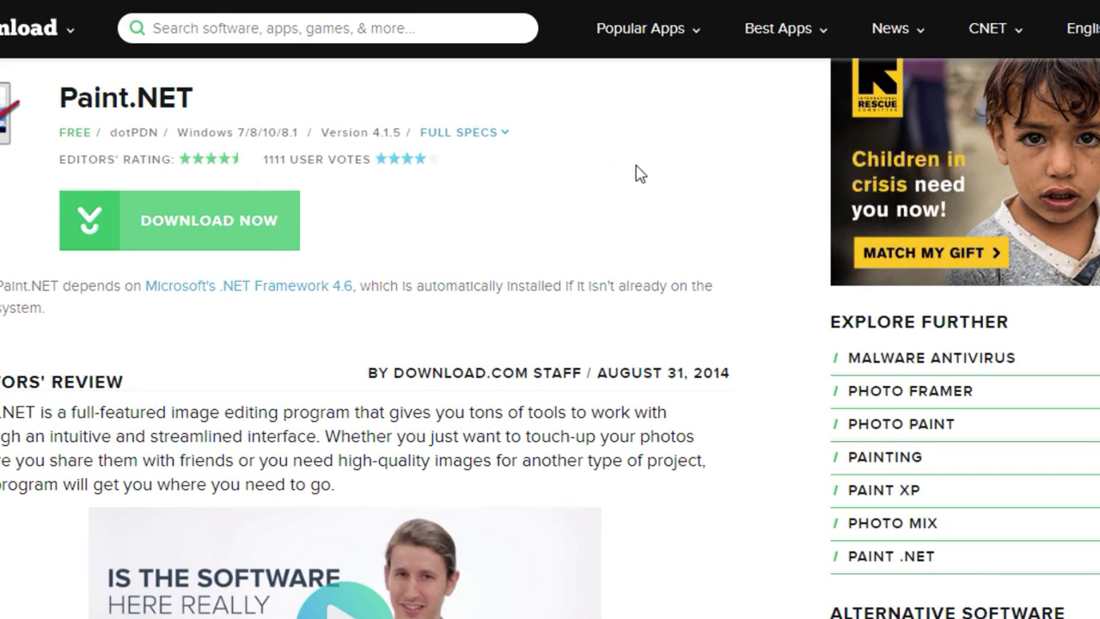
Step: Scroll the Paint.NET 4.1.5 download page, then scroll through the GIMP homepage
{"action": "scroll", "coordinate": [768, 312], "scroll_direction": "down", "scroll_amount": 3}
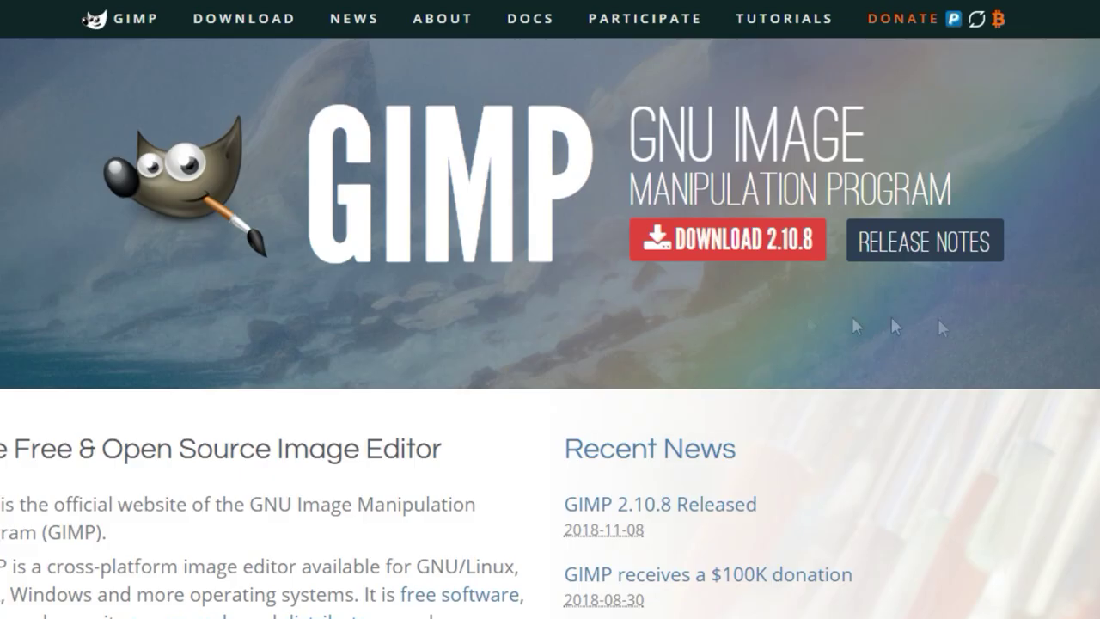
{"action": "scroll", "coordinate": [550, 310], "scroll_direction": "down", "scroll_amount": 5}
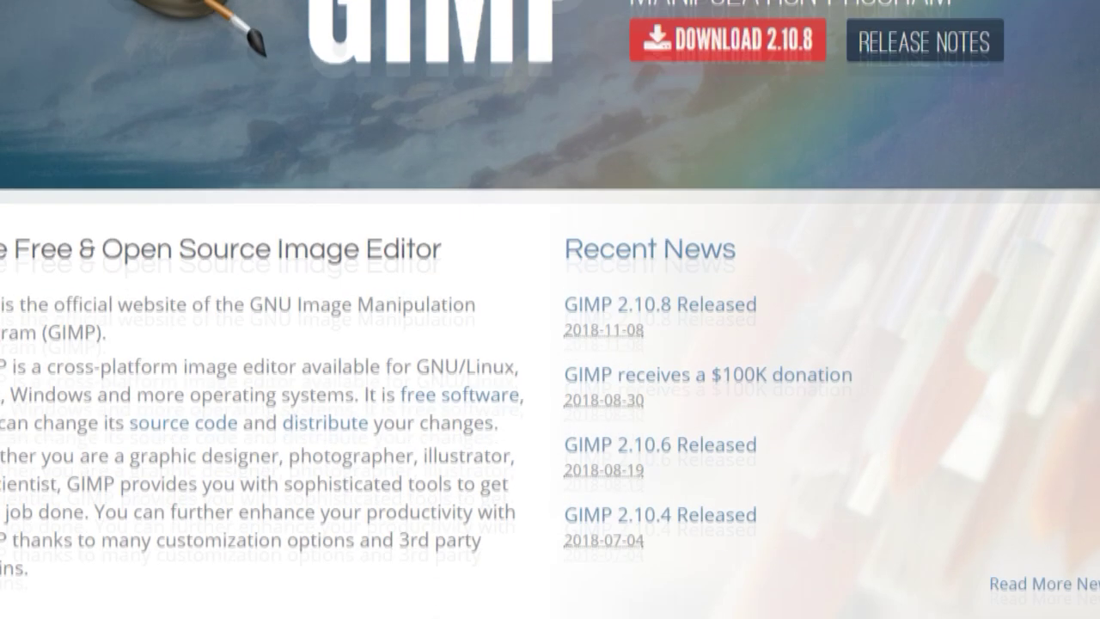
{"action": "scroll", "coordinate": [550, 310], "scroll_direction": "down", "scroll_amount": 7}
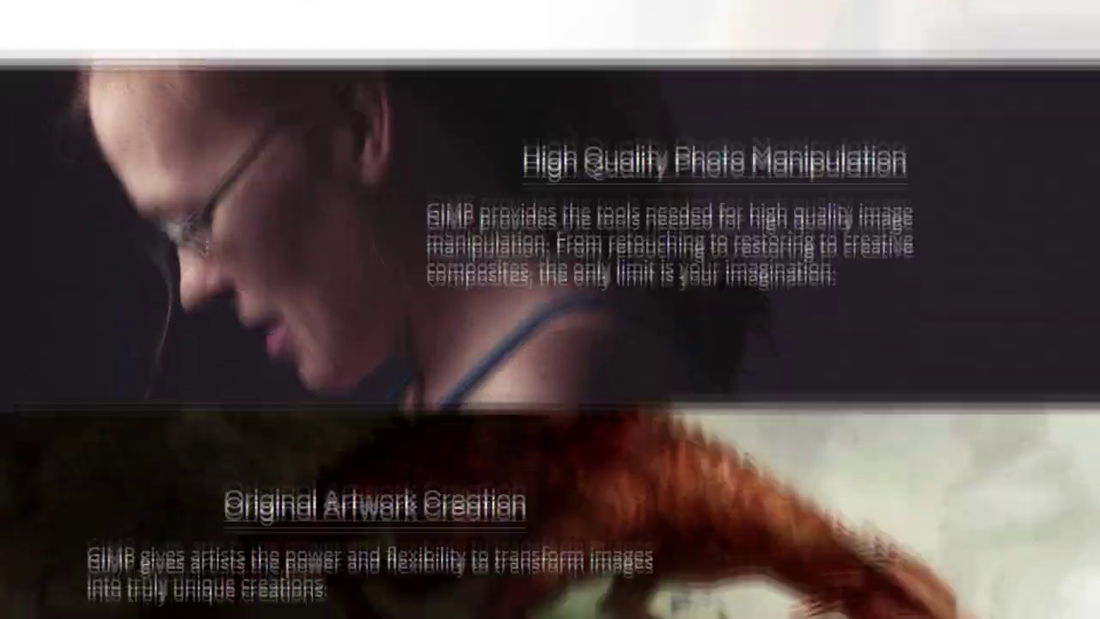
{"action": "scroll", "coordinate": [550, 310], "scroll_direction": "down", "scroll_amount": 6}
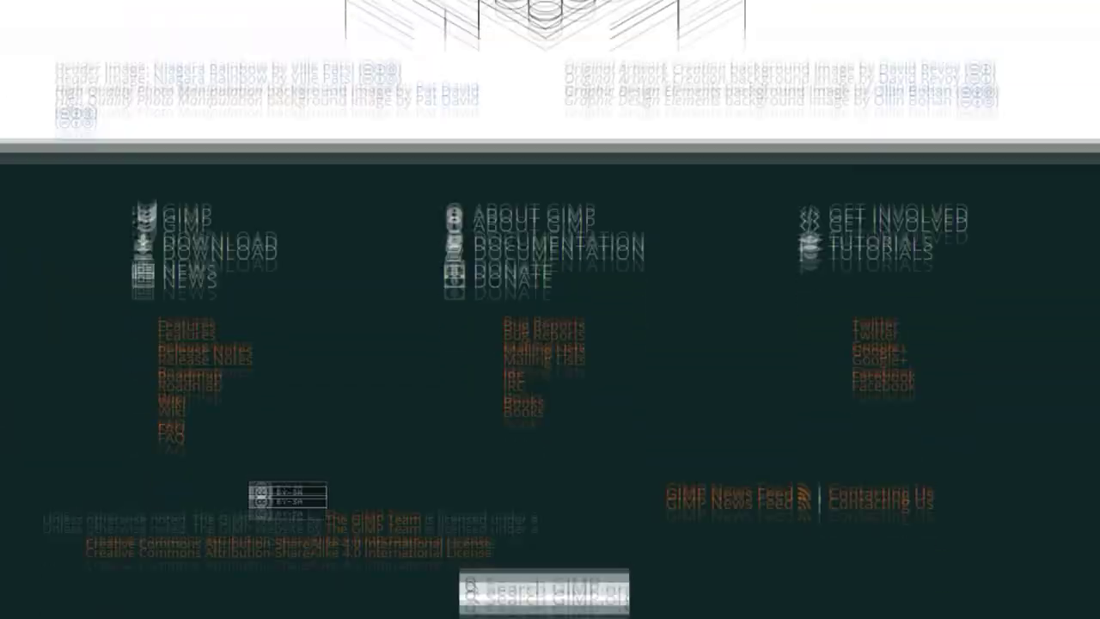
{"action": "scroll", "coordinate": [550, 310], "scroll_direction": "up", "scroll_amount": 15}
{"action": "scroll", "coordinate": [550, 310], "scroll_direction": "up", "scroll_amount": 5}
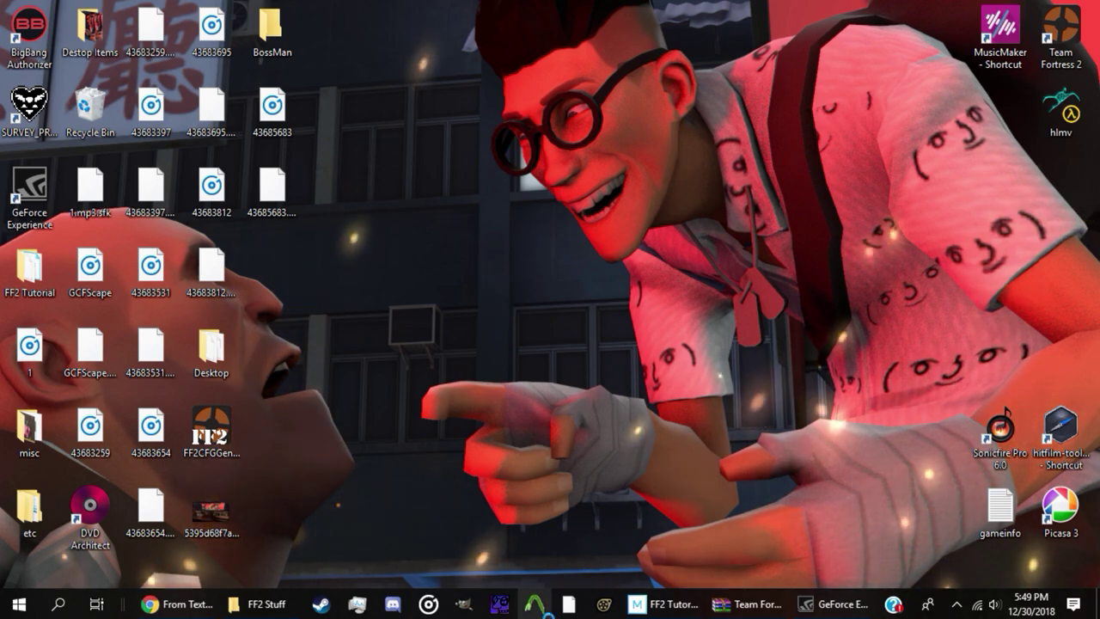
Step: Launch Crowbar and bring up the Compile tab's game setup, moved aside
{"action": "left_click", "coordinate": [537, 604]}
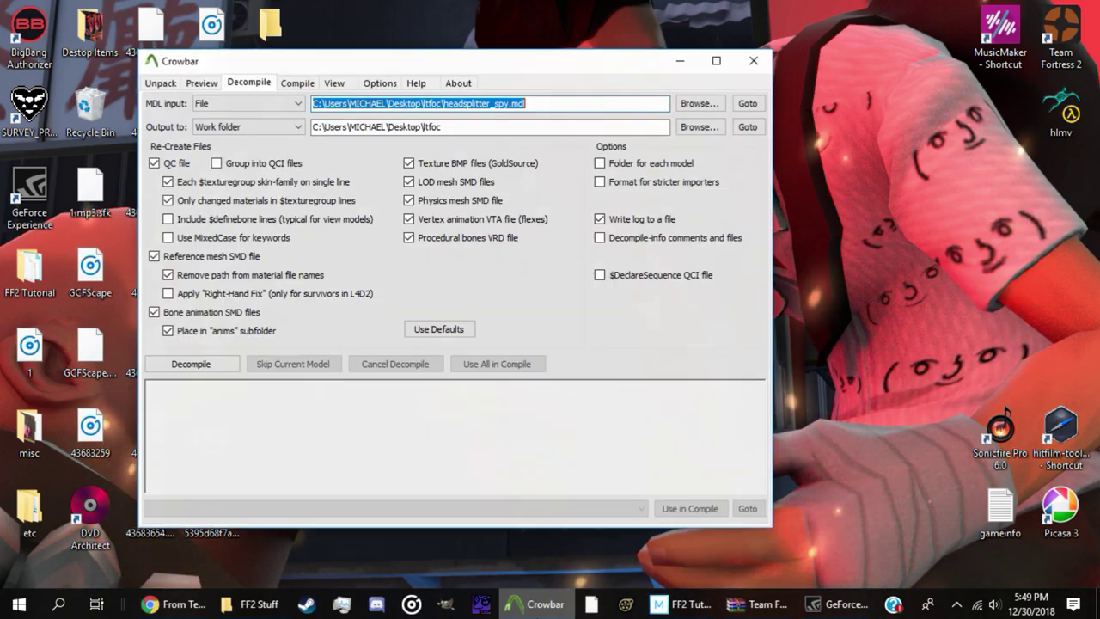
{"action": "left_click", "coordinate": [298, 82]}
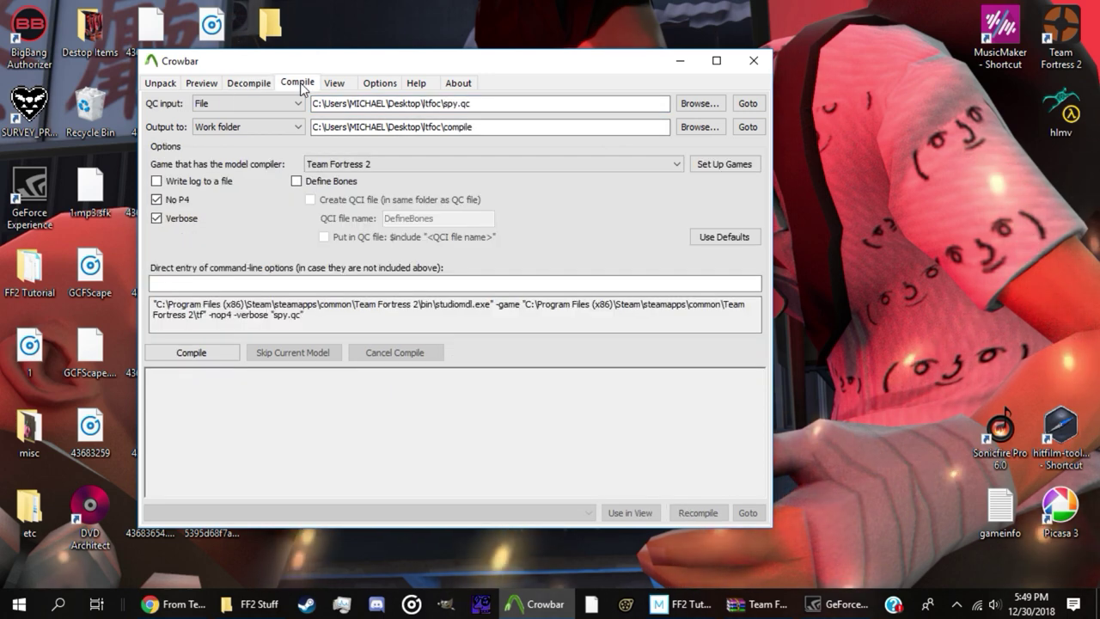
{"action": "left_click", "coordinate": [722, 165]}
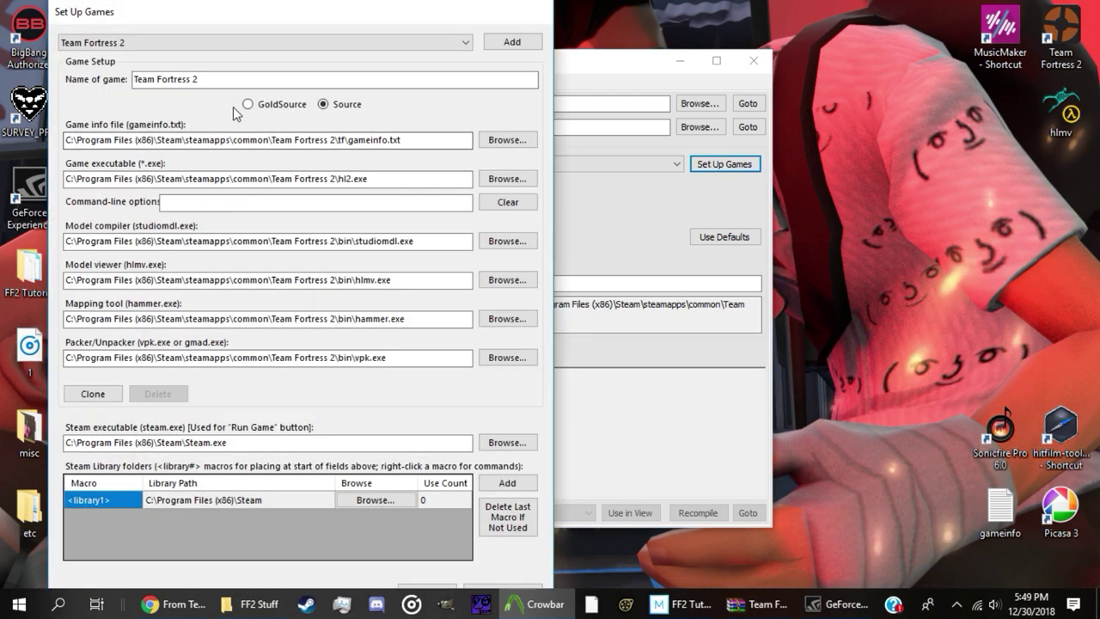
{"action": "left_click_drag", "start_coordinate": [229, 19], "coordinate": [460, 4]}
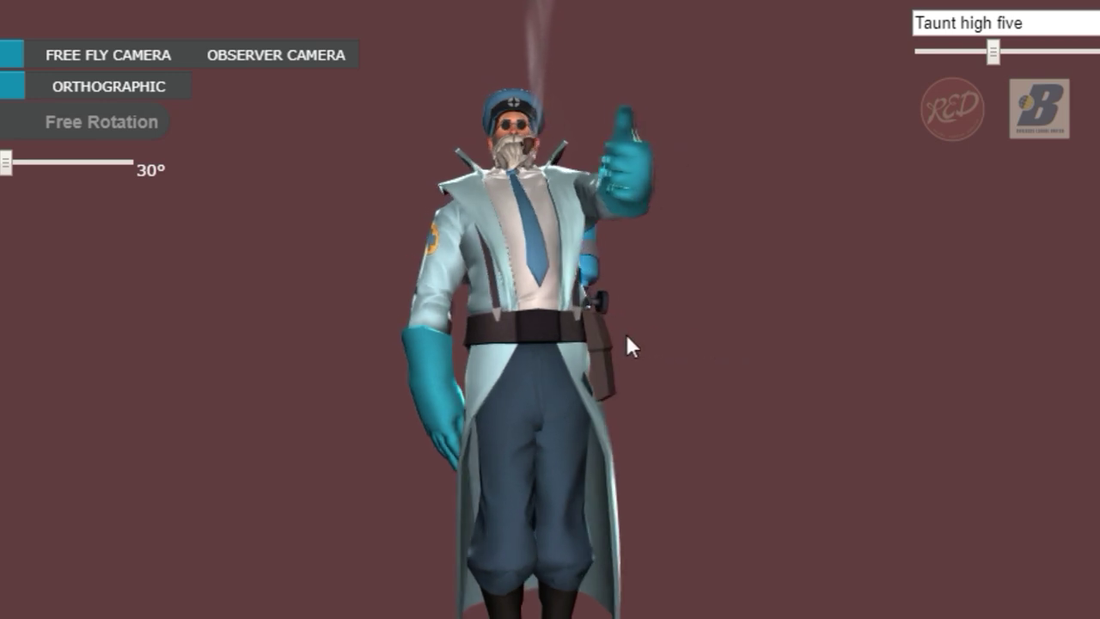
Step: Zoom and rotate the blue Medic model in the loadout.tf viewer to see it sideways
{"action": "scroll", "coordinate": [537, 222], "scroll_direction": "up", "scroll_amount": 2}
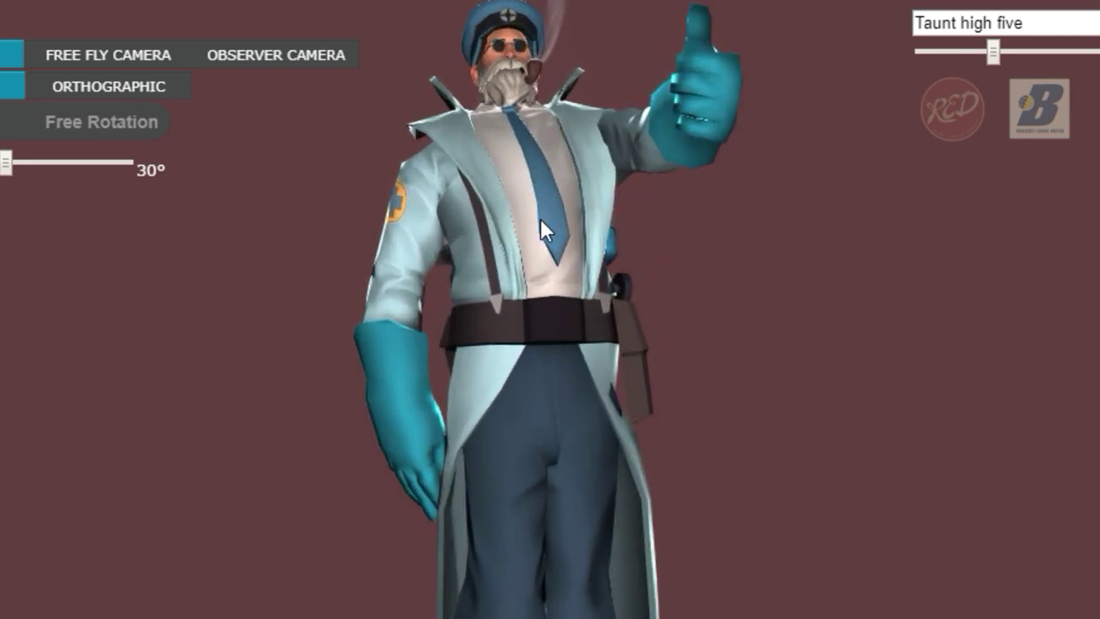
{"action": "left_click_drag", "start_coordinate": [541, 219], "coordinate": [542, 261]}
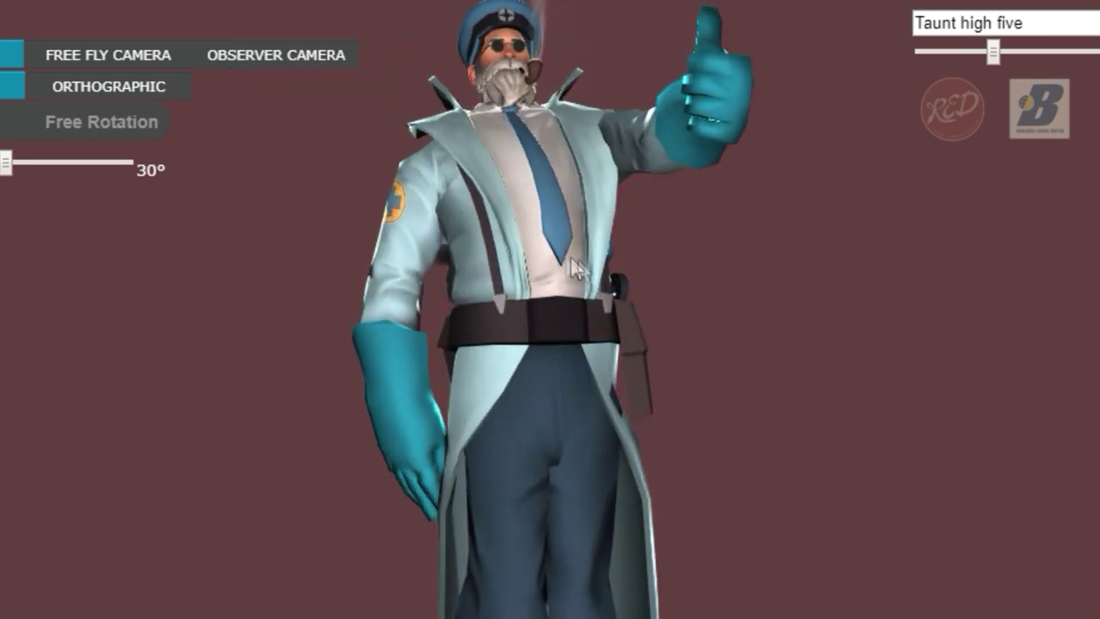
{"action": "scroll", "coordinate": [631, 327], "scroll_direction": "down", "scroll_amount": 5}
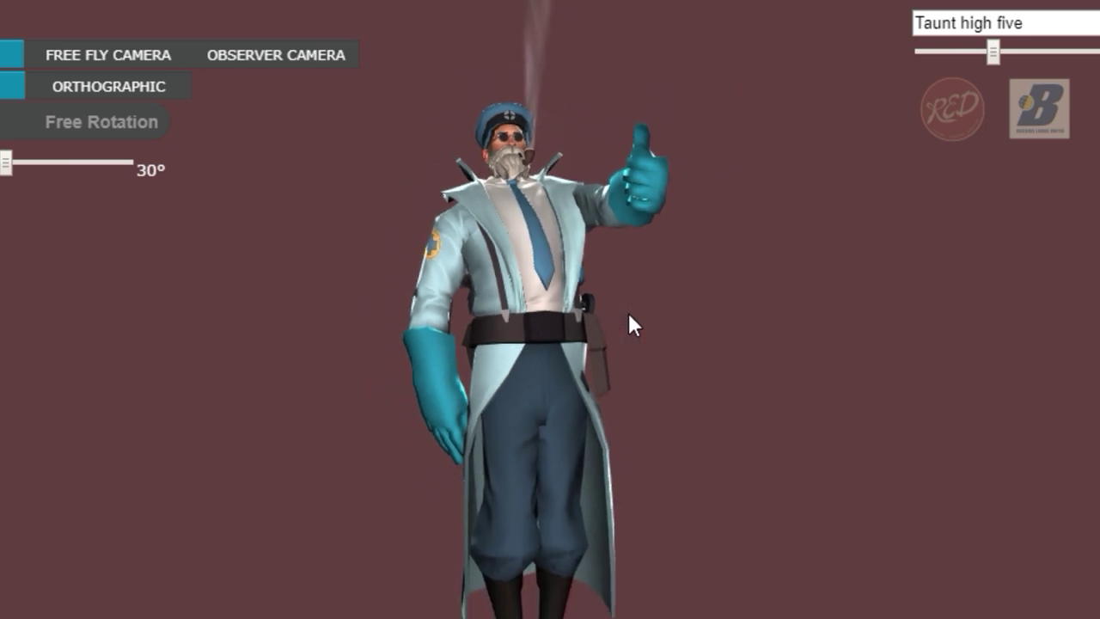
{"action": "mouse_move", "coordinate": [630, 316]}
{"action": "left_mouse_down"}
{"action": "mouse_move", "coordinate": [663, 319]}
{"action": "mouse_move", "coordinate": [613, 324]}
{"action": "left_mouse_up"}
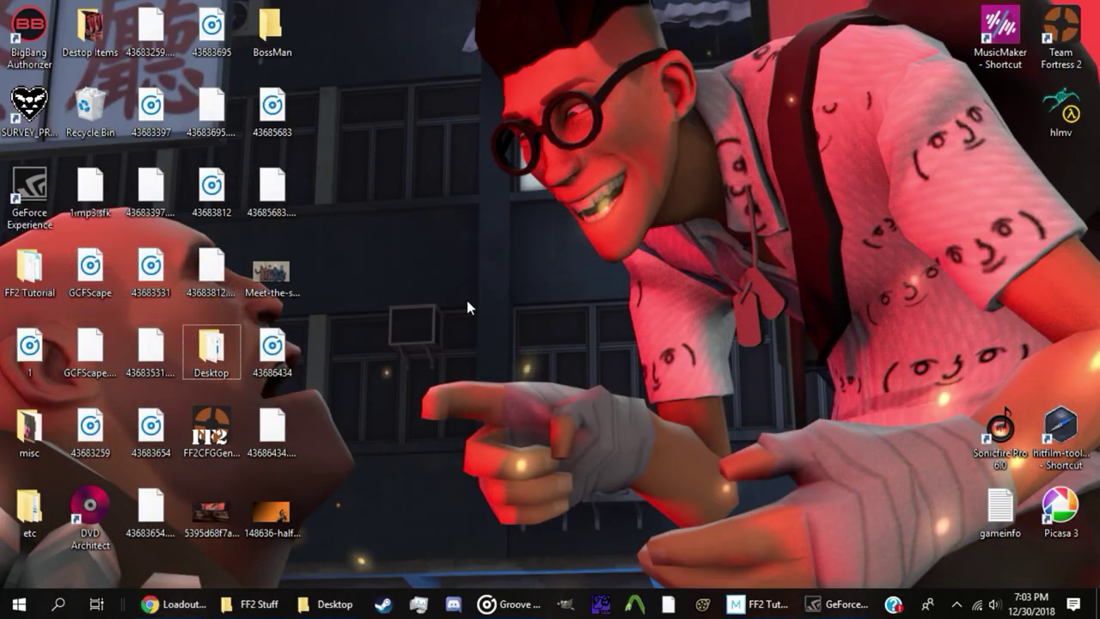
Step: Create a desktop folder named 'John', reposition it, and open it
{"action": "right_click", "coordinate": [468, 303]}
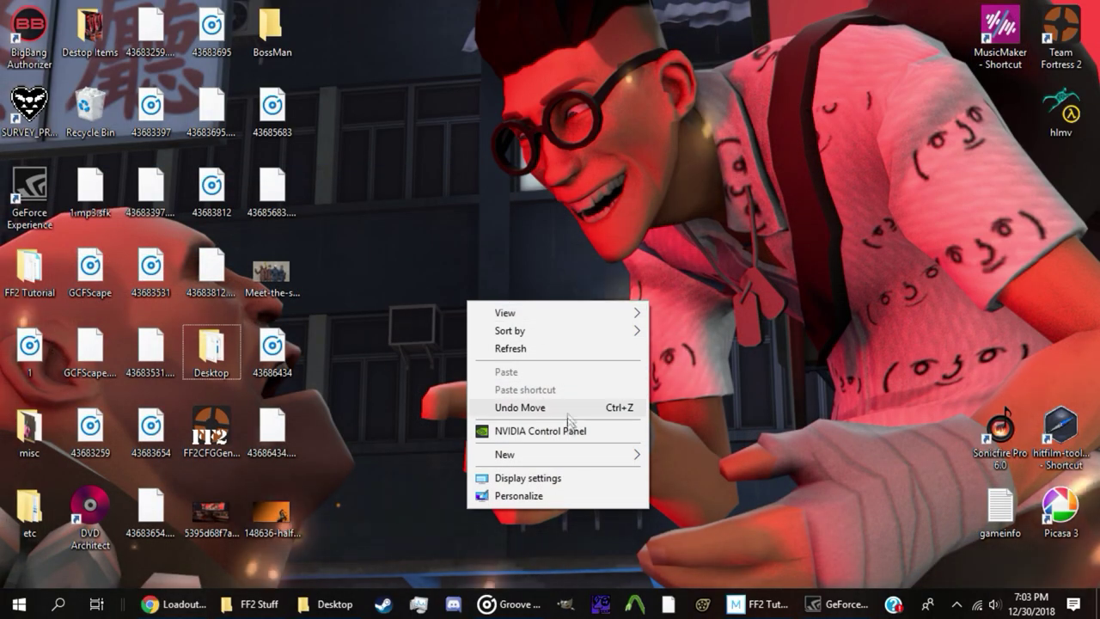
{"action": "mouse_move", "coordinate": [590, 457]}
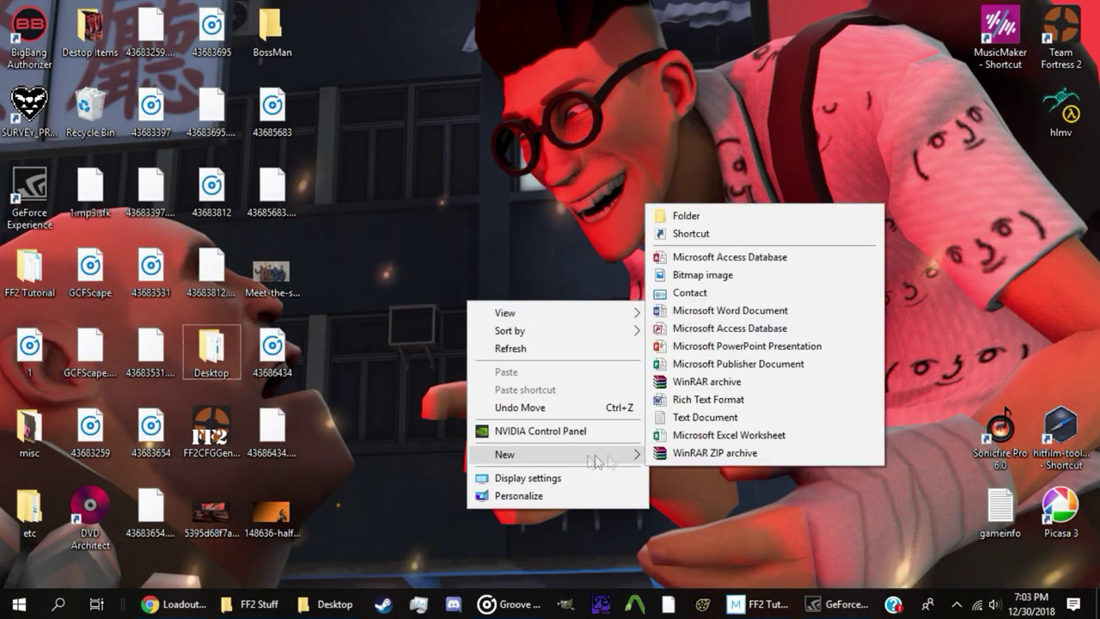
{"action": "left_click", "coordinate": [740, 225]}
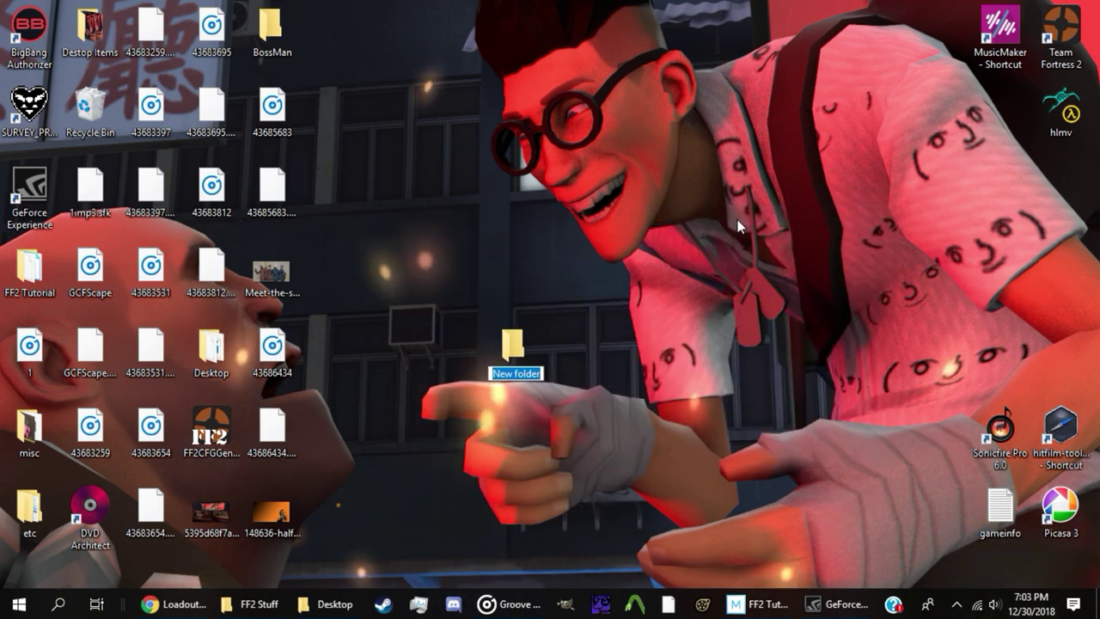
{"action": "type", "text": "John"}
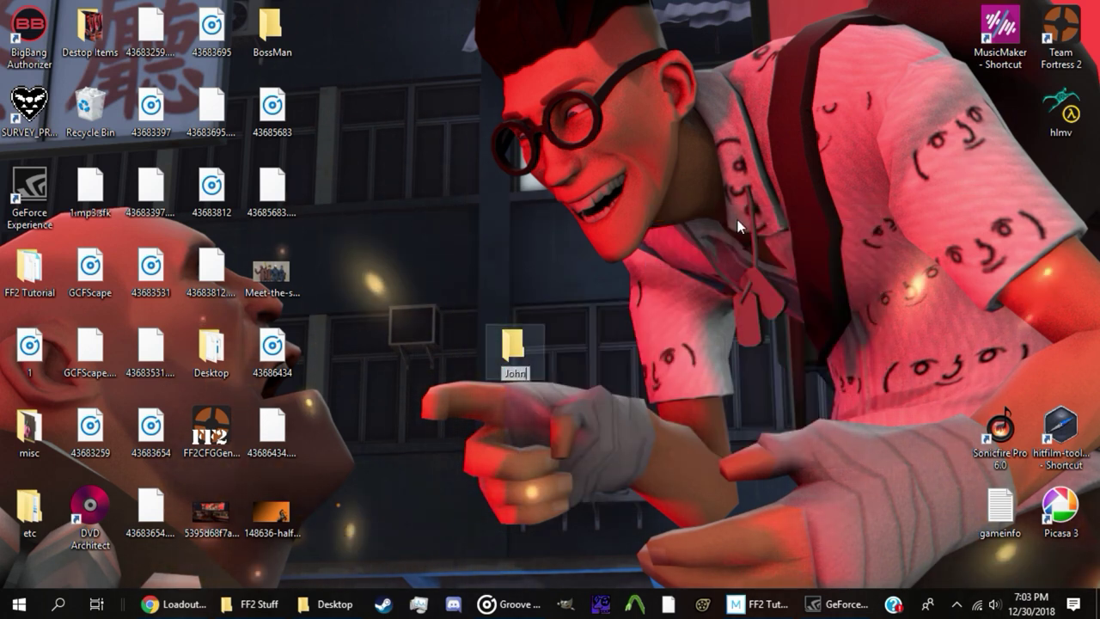
{"action": "key", "text": "Return"}
{"action": "left_click_drag", "start_coordinate": [515, 369], "coordinate": [581, 348]}
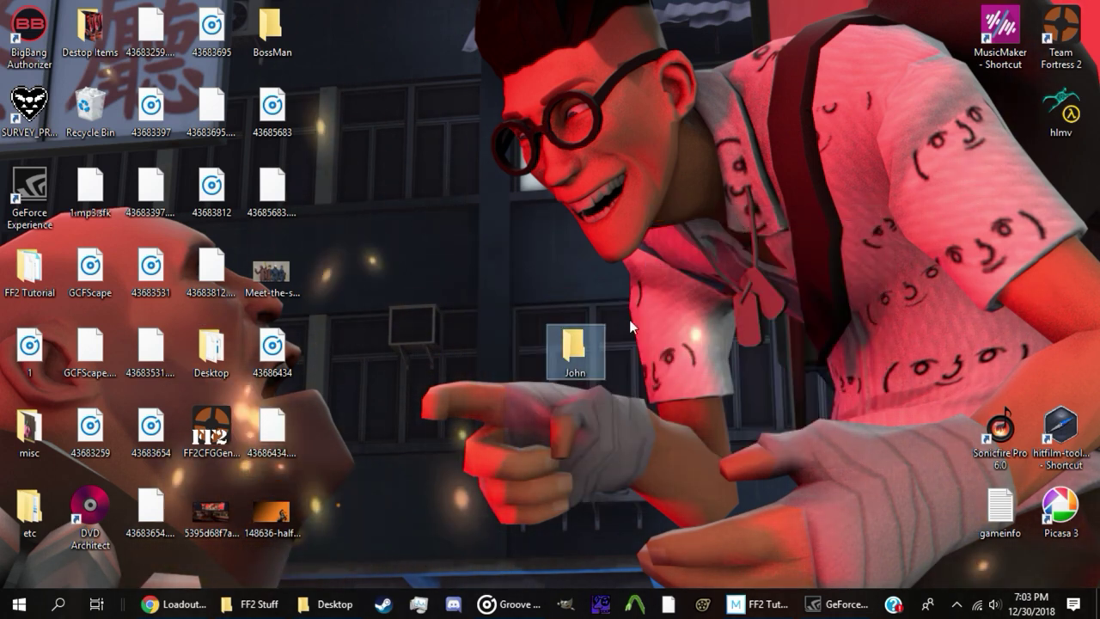
{"action": "double_click", "coordinate": [577, 346]}
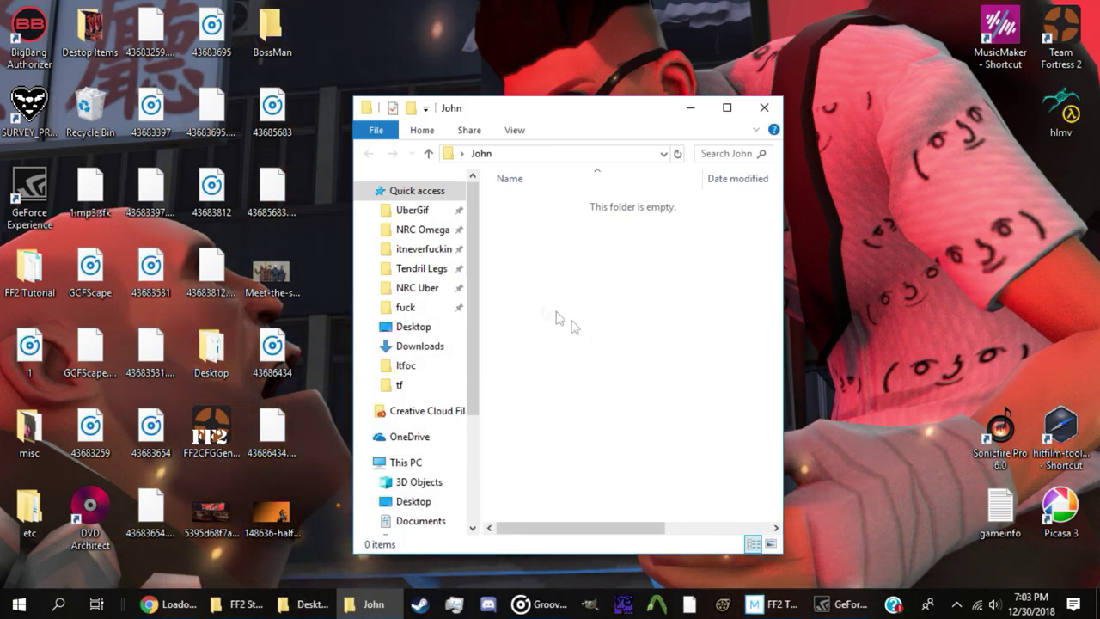
Step: Move the John window aside and load tf2_misc_dir.vpk from the tf folder in GCFScape
{"action": "left_click_drag", "start_coordinate": [560, 116], "coordinate": [567, 52]}
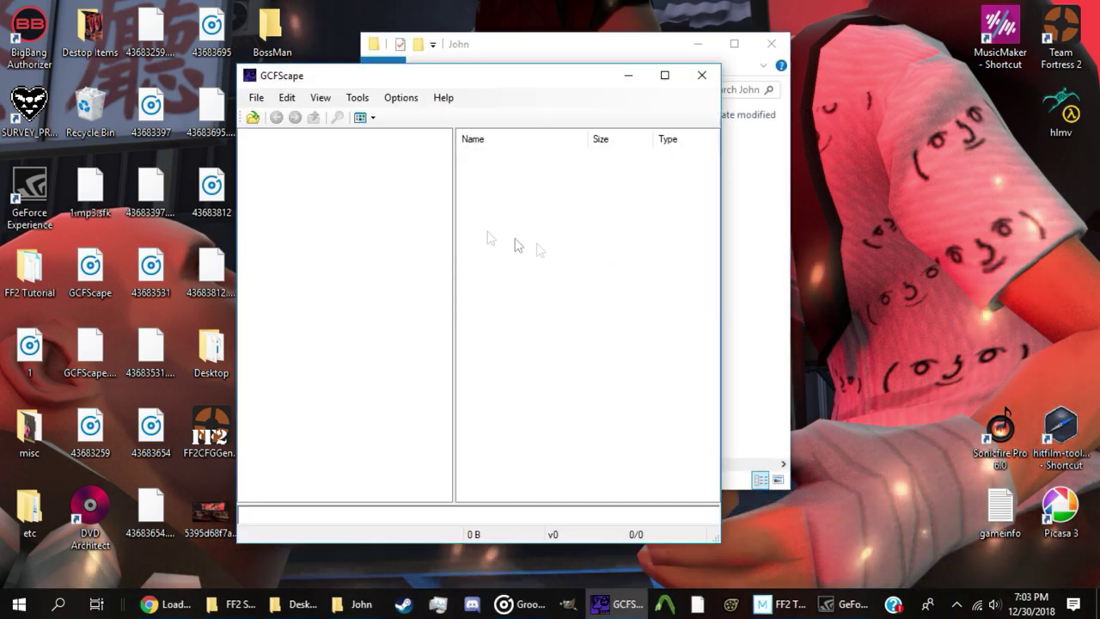
{"action": "left_click", "coordinate": [253, 118]}
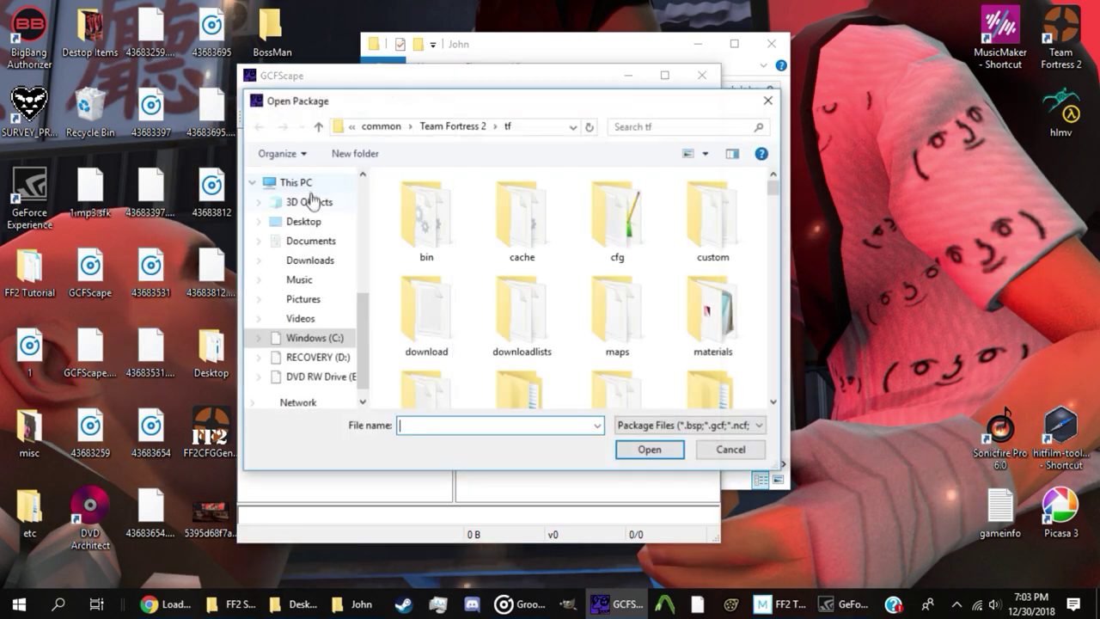
{"action": "scroll", "coordinate": [613, 294], "scroll_direction": "down", "scroll_amount": 10}
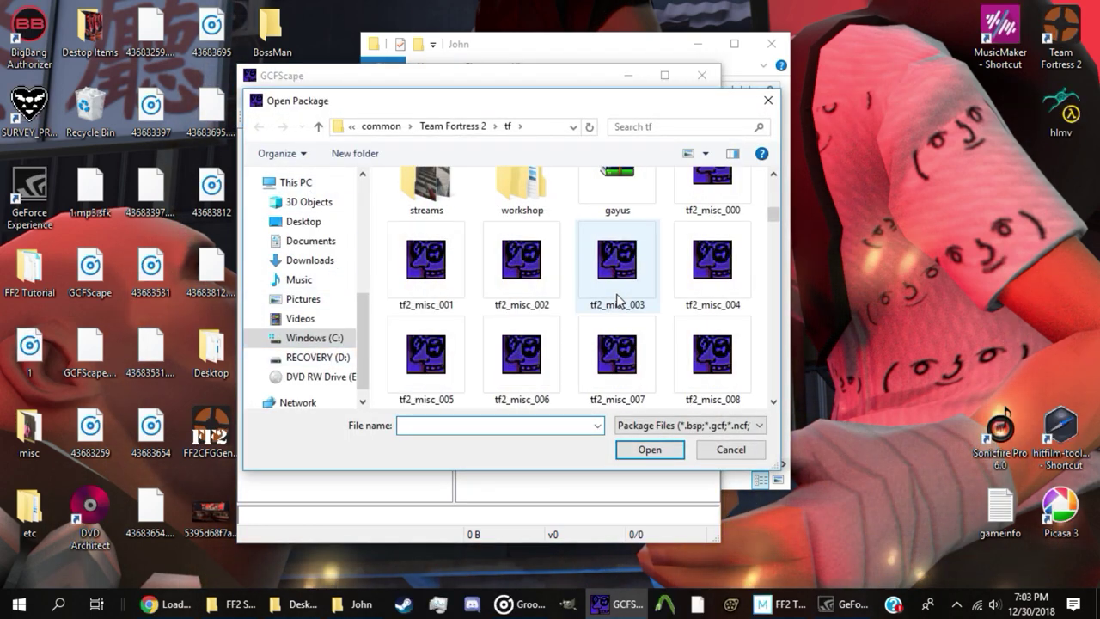
{"action": "scroll", "coordinate": [615, 298], "scroll_direction": "down", "scroll_amount": 3}
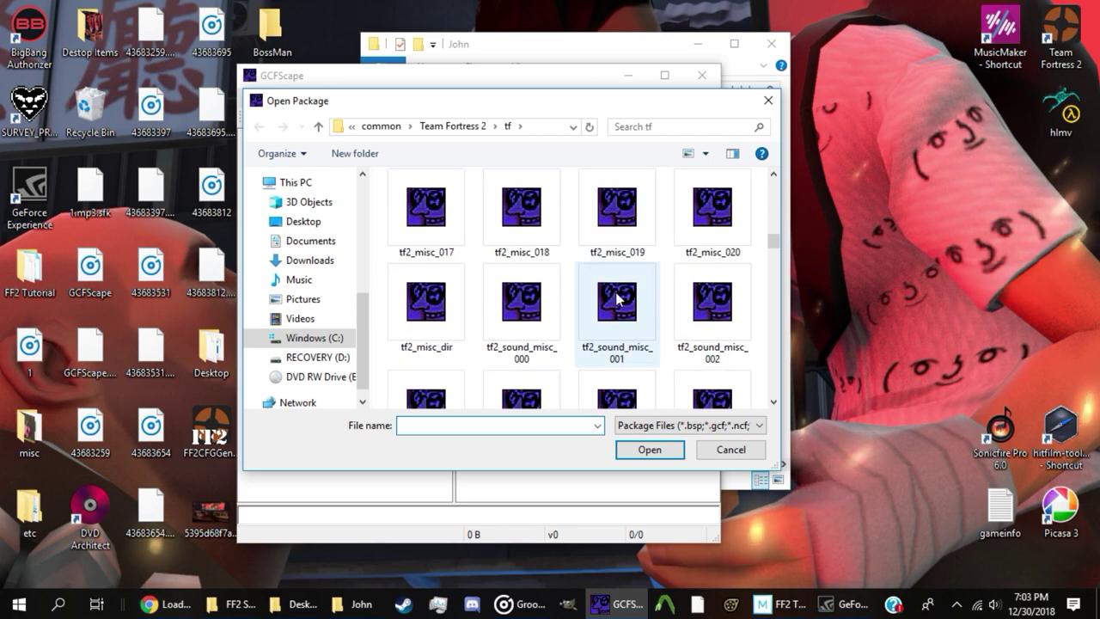
{"action": "scroll", "coordinate": [550, 305], "scroll_direction": "up", "scroll_amount": 2}
{"action": "left_click", "coordinate": [442, 328]}
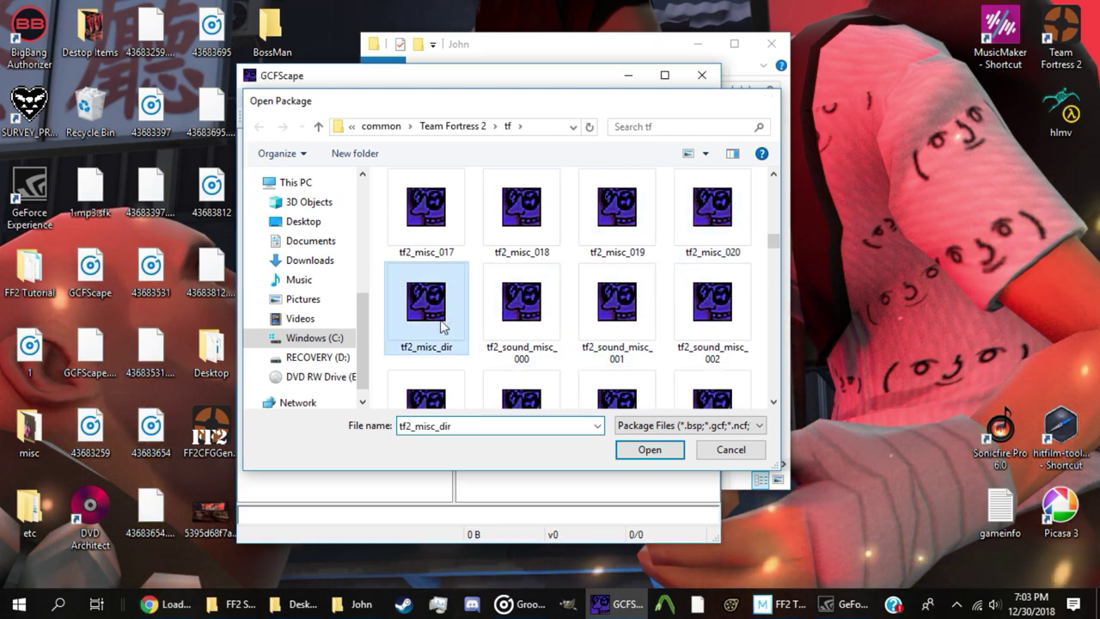
{"action": "double_click", "coordinate": [442, 328]}
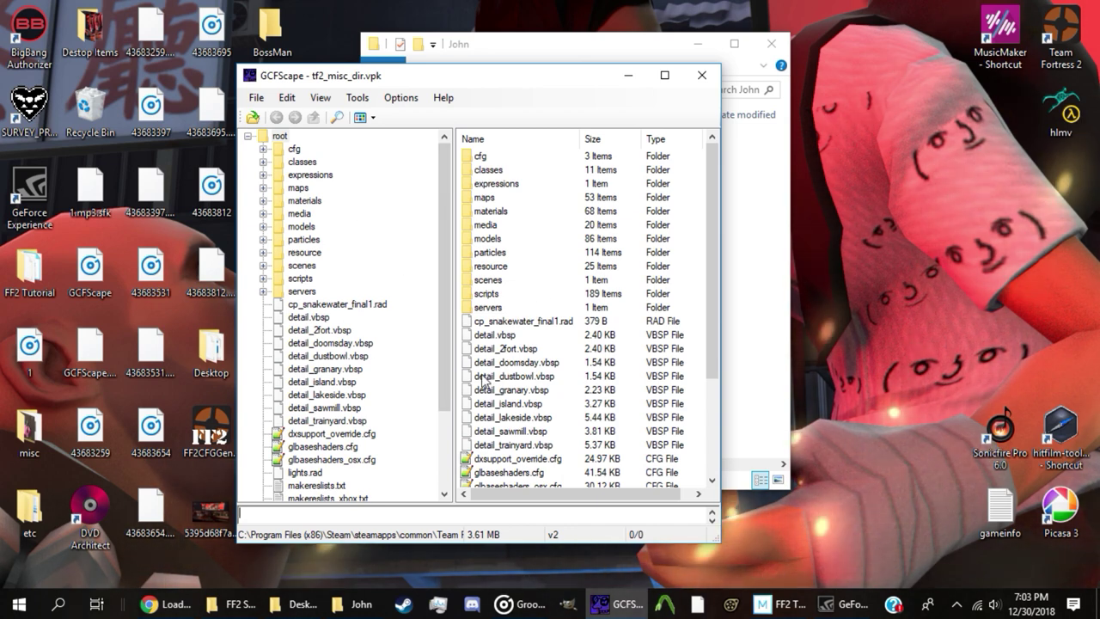
Step: Browse the subfolders of the package's models folder in GCFScape, then minimize GCFScape
{"action": "left_click", "coordinate": [268, 226]}
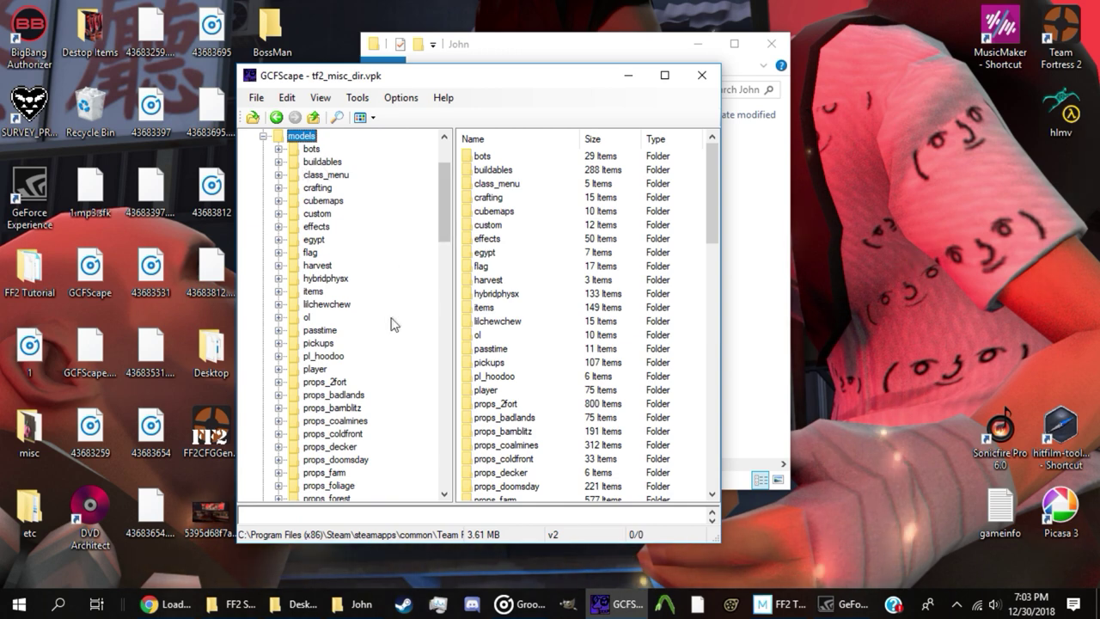
{"action": "scroll", "coordinate": [391, 324], "scroll_direction": "down", "scroll_amount": 2}
{"action": "scroll", "coordinate": [596, 268], "scroll_direction": "down", "scroll_amount": 1}
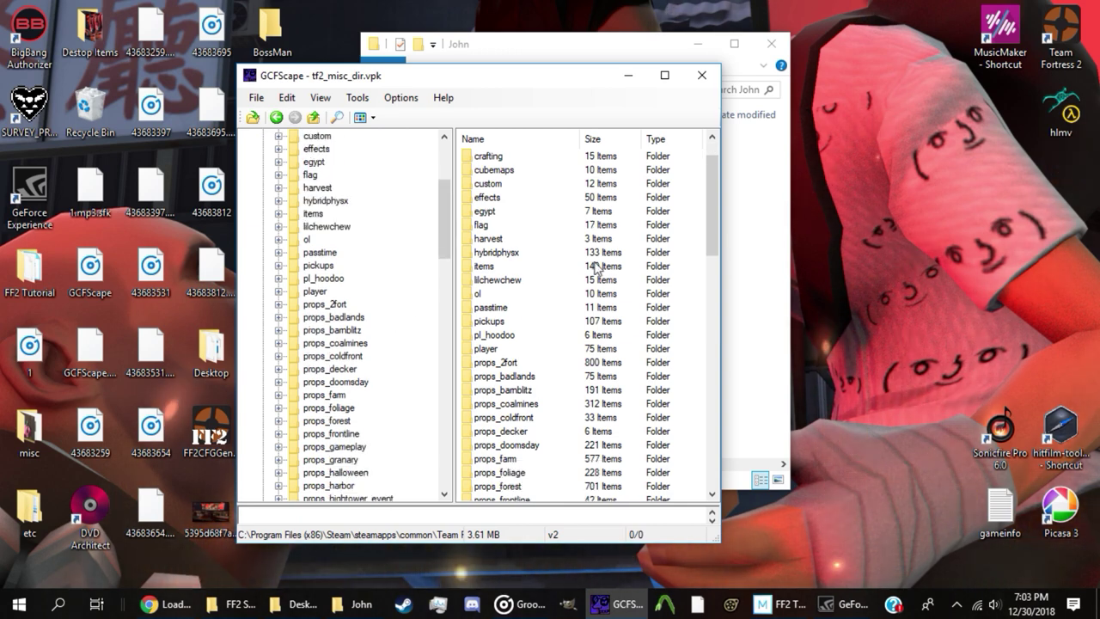
{"action": "scroll", "coordinate": [596, 268], "scroll_direction": "up", "scroll_amount": 1}
{"action": "left_click", "coordinate": [630, 80]}
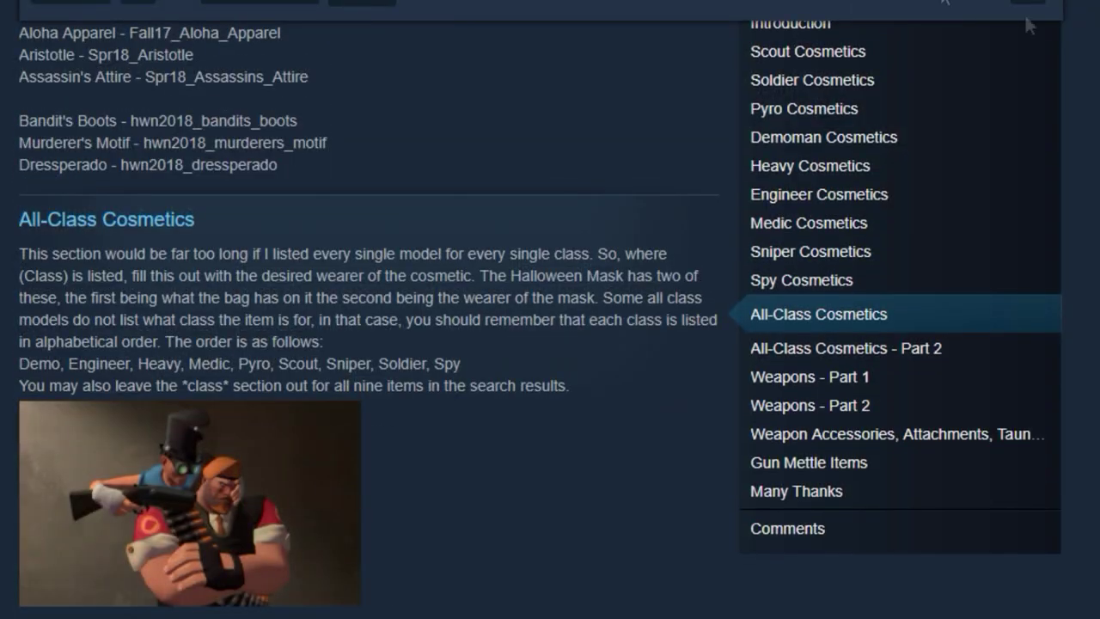
Step: Look over the blue Medic loadout in the TF2 web model viewer
{"action": "scroll", "coordinate": [1028, 25], "scroll_direction": "up", "scroll_amount": 10}
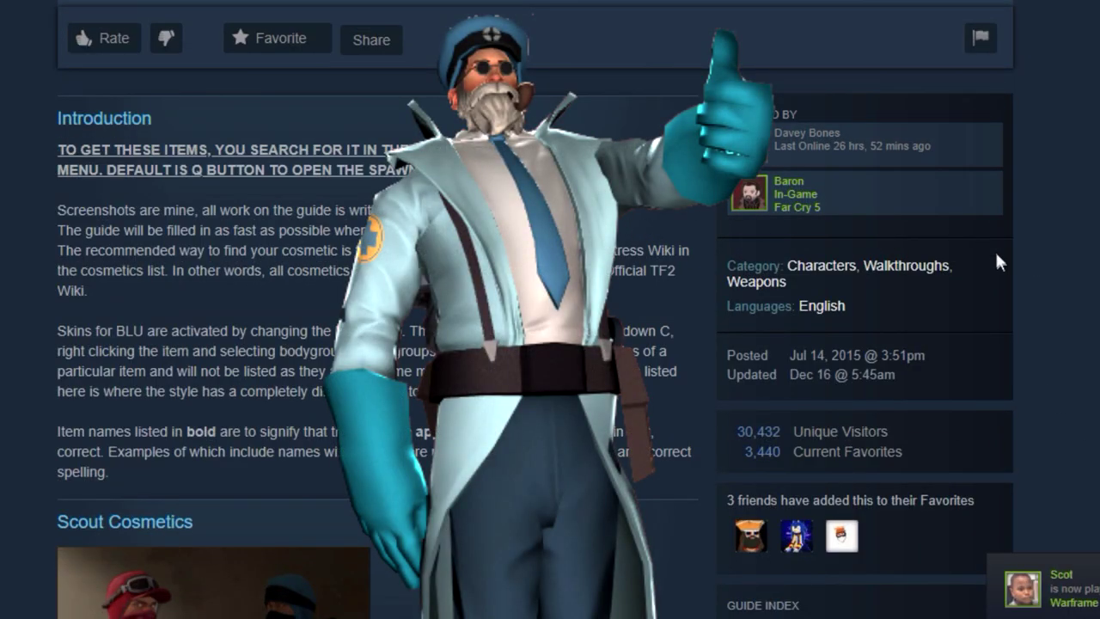
Step: Find the Wiki Cap in the guide's All-Class Cosmetics, listed as model Wikicap_(Class)
{"action": "scroll", "coordinate": [550, 344], "scroll_direction": "down", "scroll_amount": 5}
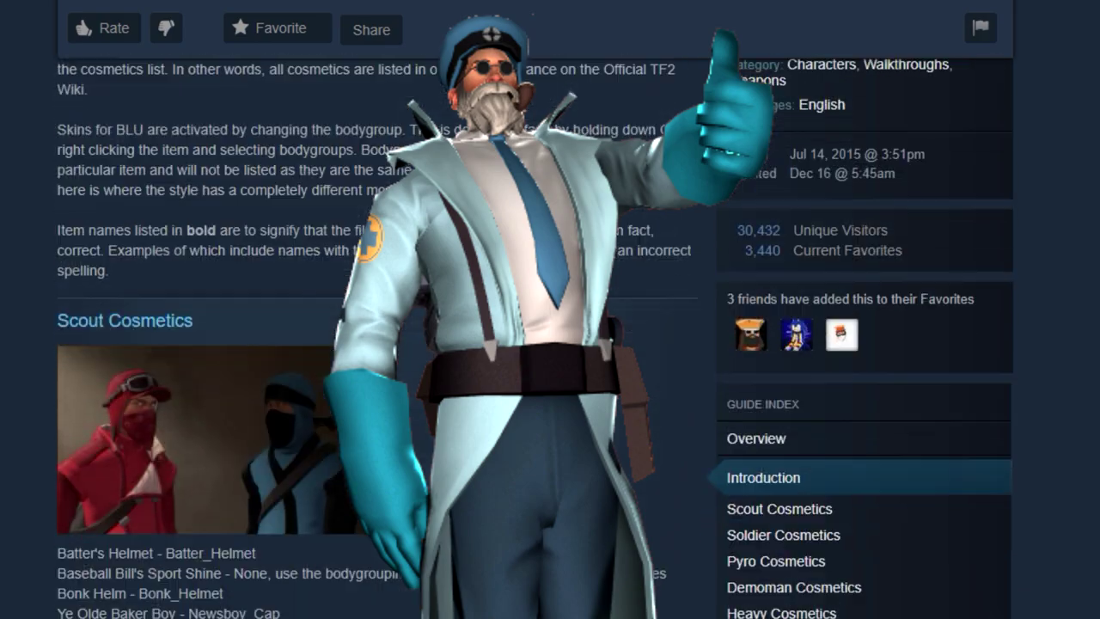
{"action": "scroll", "coordinate": [550, 344], "scroll_direction": "down", "scroll_amount": 2}
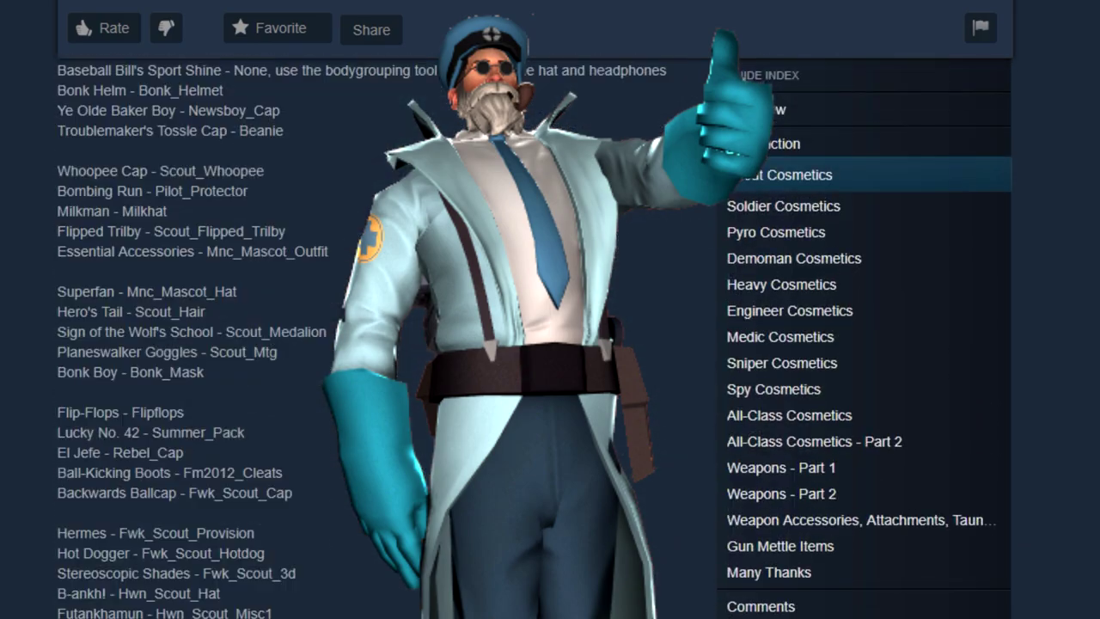
{"action": "scroll", "coordinate": [550, 344], "scroll_direction": "up", "scroll_amount": 3}
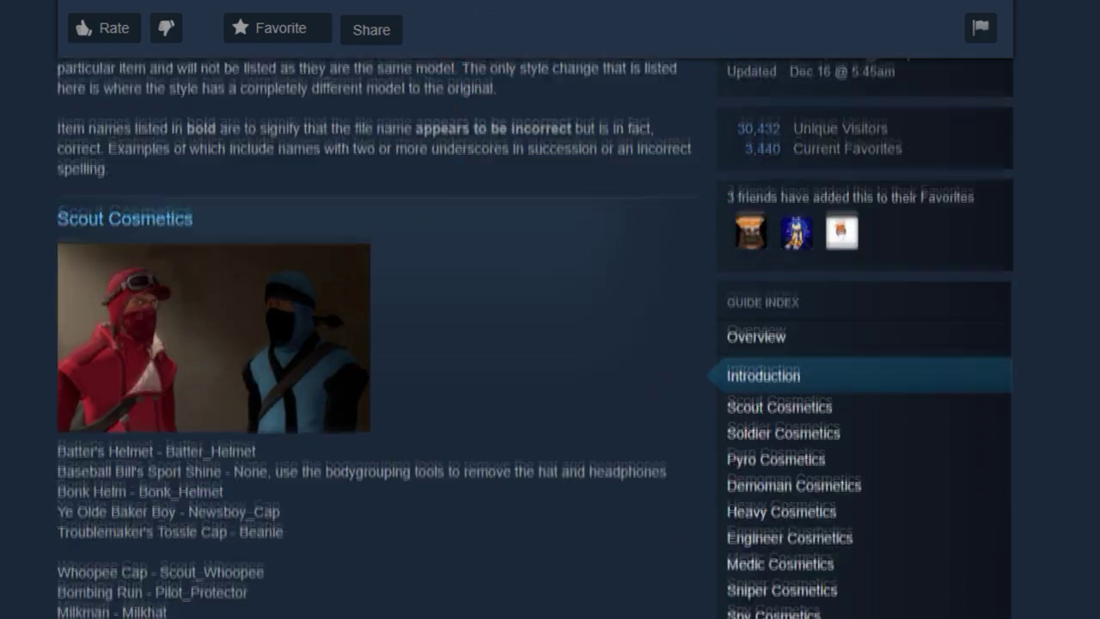
{"action": "scroll", "coordinate": [550, 344], "scroll_direction": "down", "scroll_amount": 1}
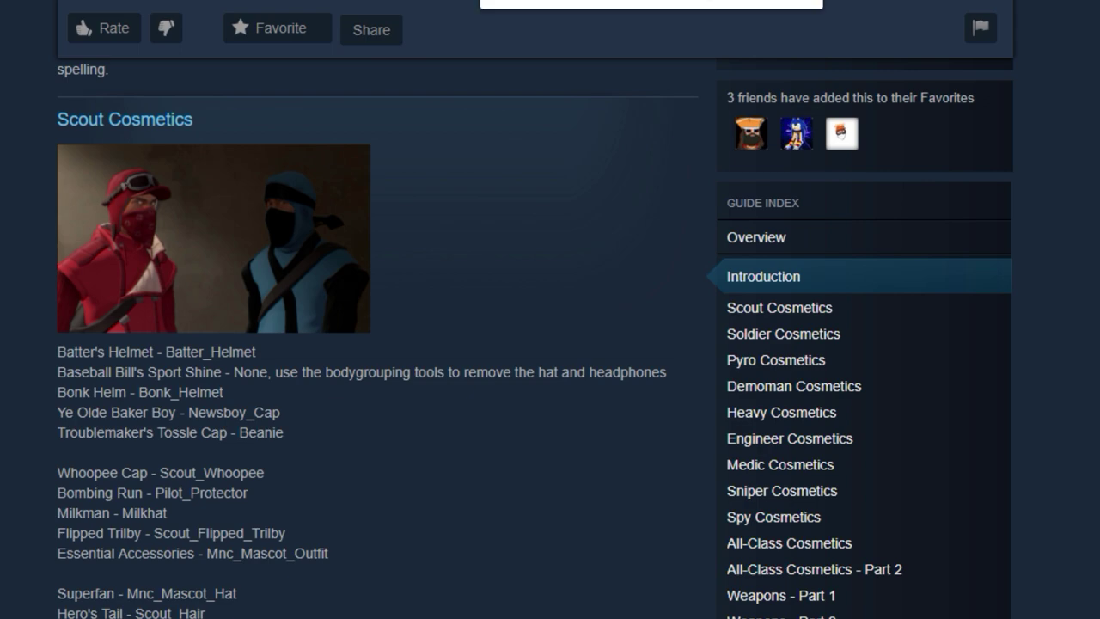
{"action": "type", "text": "w"}
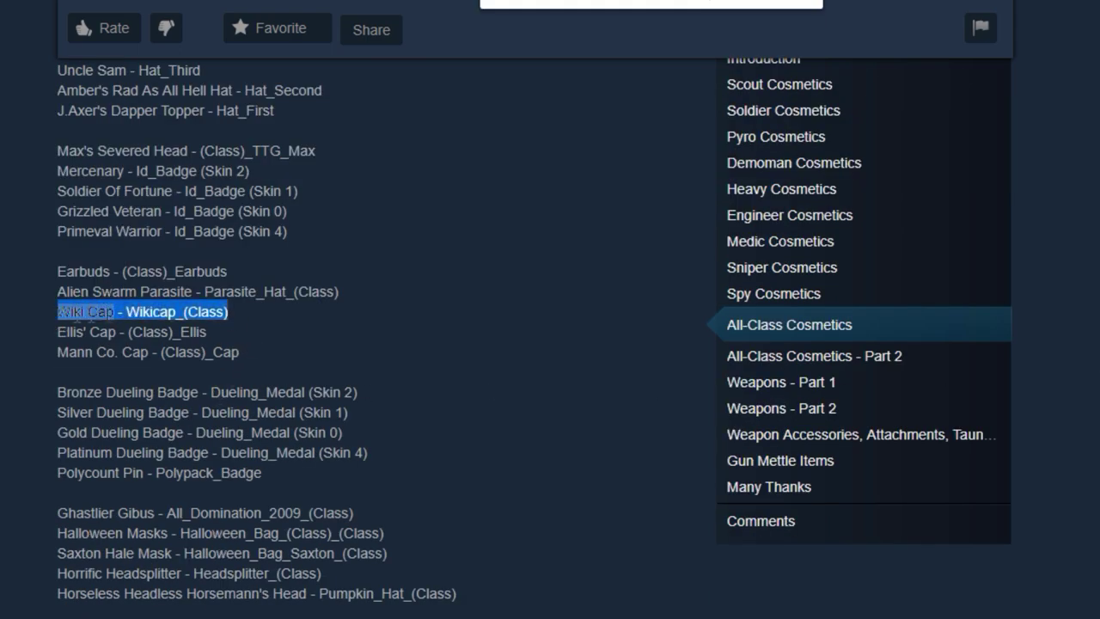
{"action": "left_click", "coordinate": [228, 318]}
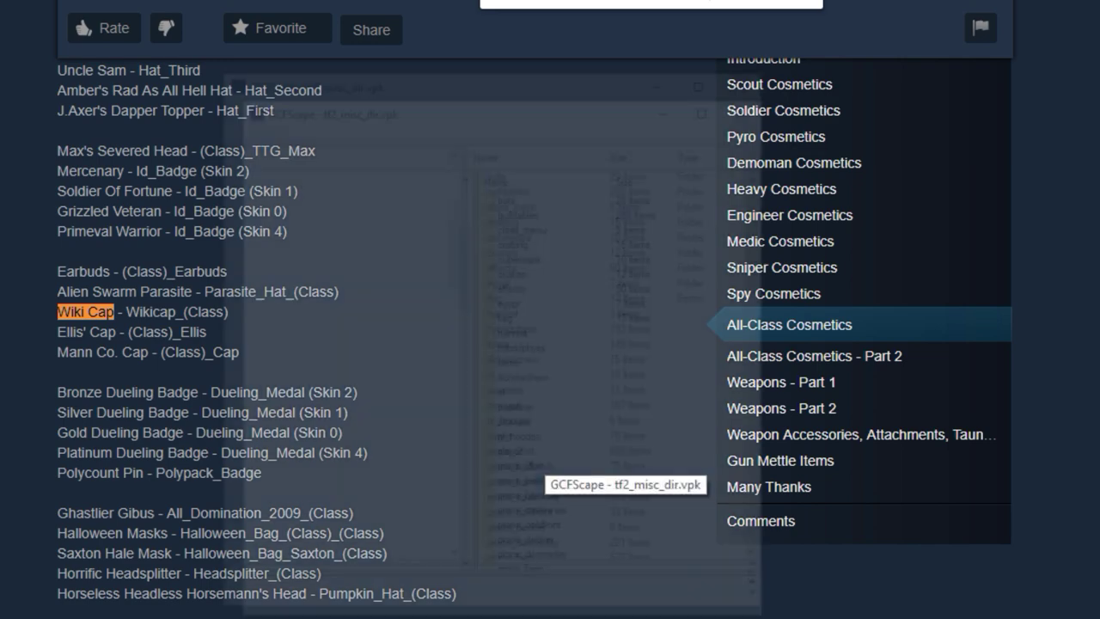
Step: Extract the six wikicap_medic files from models/player/items/all_class into the John folder
{"action": "left_click", "coordinate": [625, 562]}
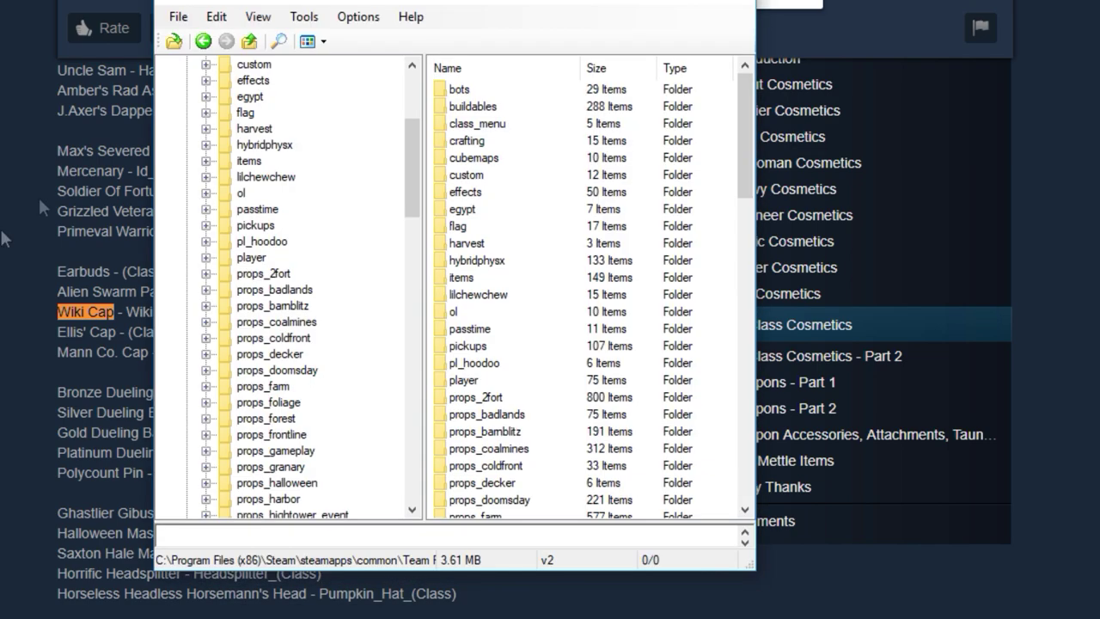
{"action": "double_click", "coordinate": [269, 258]}
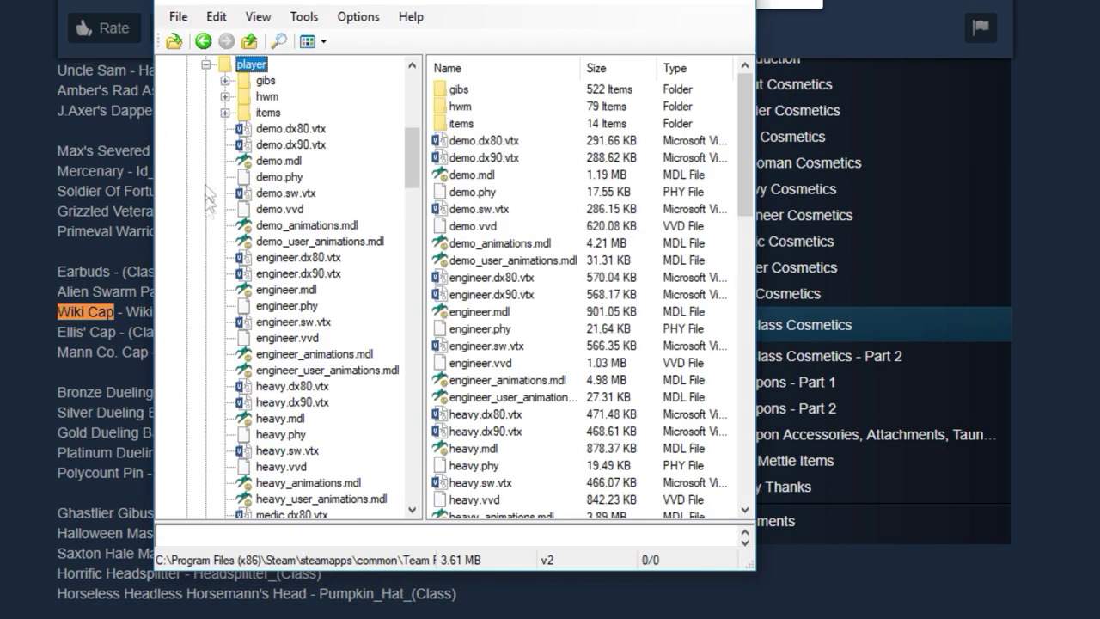
{"action": "left_click", "coordinate": [224, 114]}
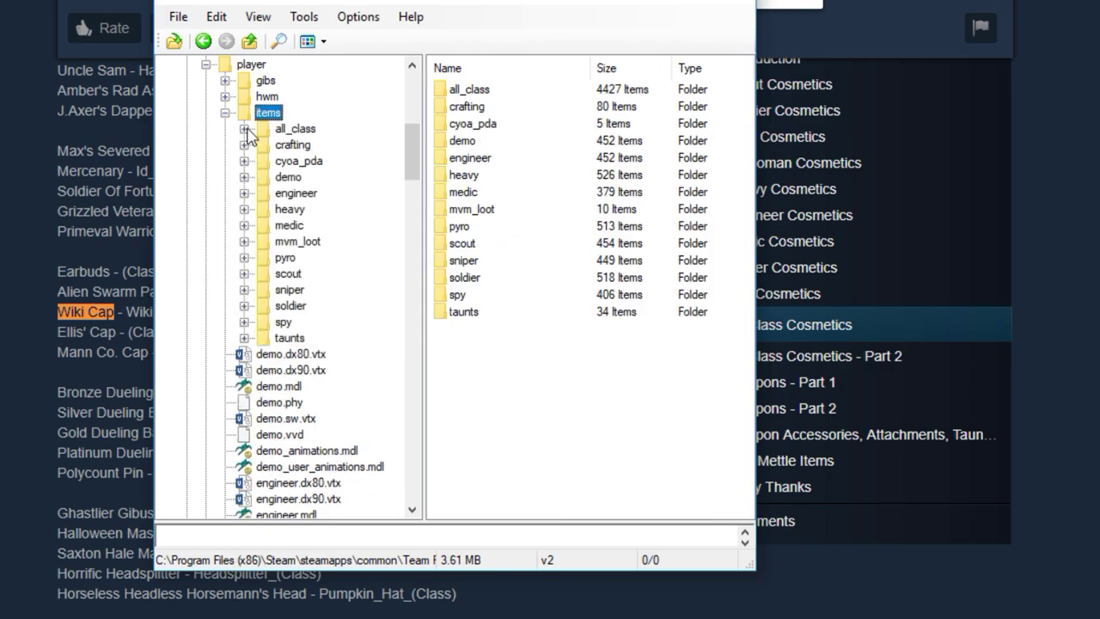
{"action": "left_click", "coordinate": [246, 130]}
{"action": "scroll", "coordinate": [650, 318], "scroll_direction": "down", "scroll_amount": 14}
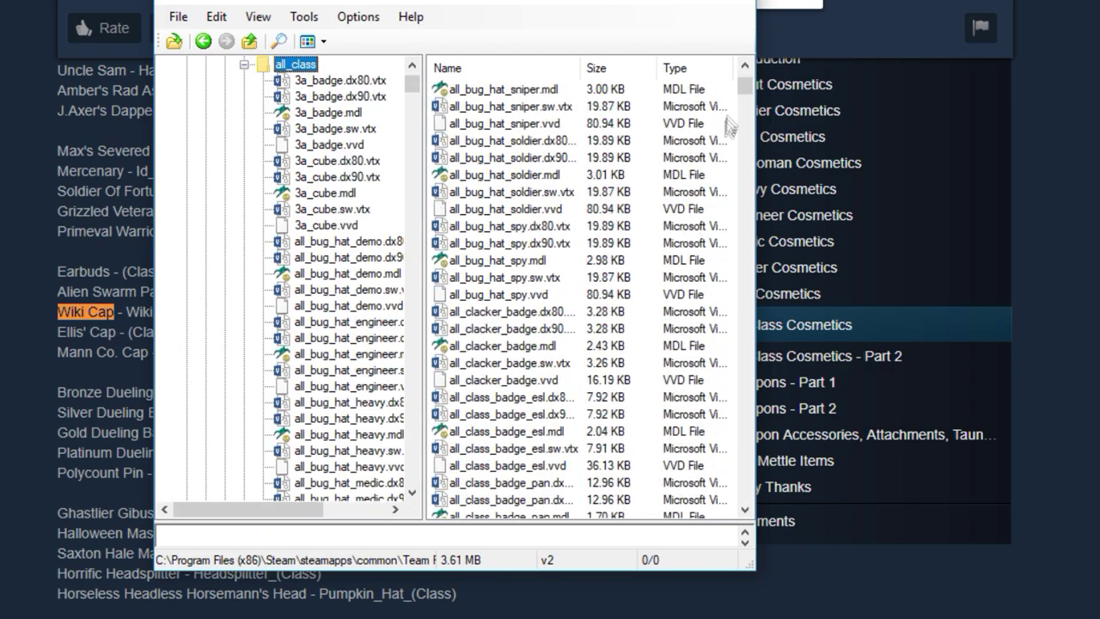
{"action": "left_click_drag", "start_coordinate": [744, 86], "coordinate": [778, 465]}
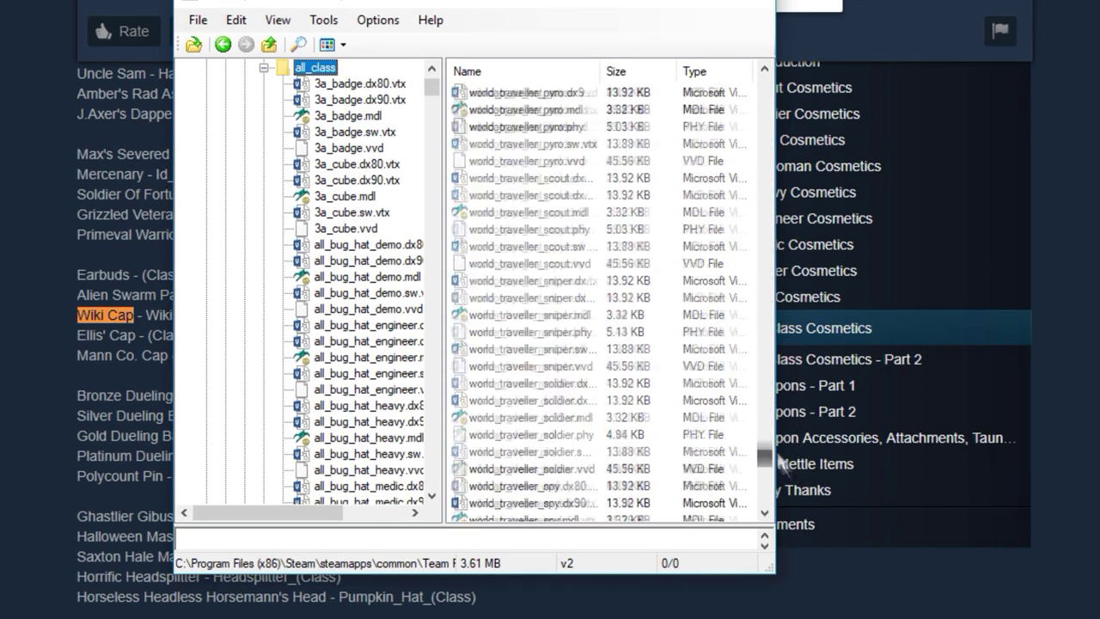
{"action": "left_click_drag", "start_coordinate": [782, 464], "coordinate": [781, 450]}
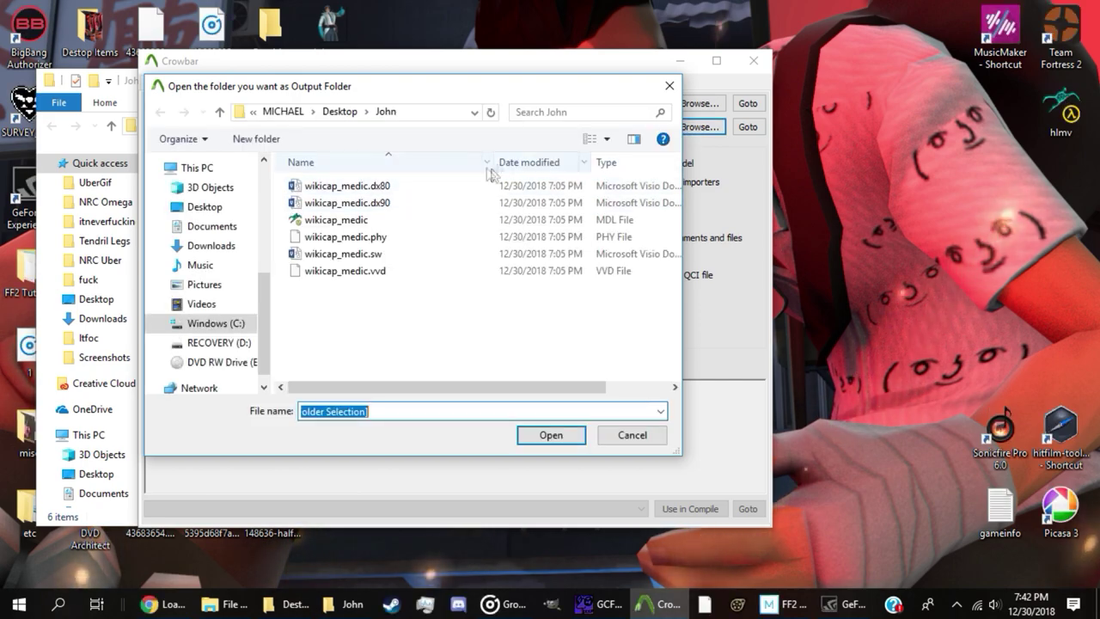
Step: Decompile wikicap_medic.mdl into the John folder with Crowbar, then reopen GCFScape's models folder
{"action": "left_click", "coordinate": [550, 435]}
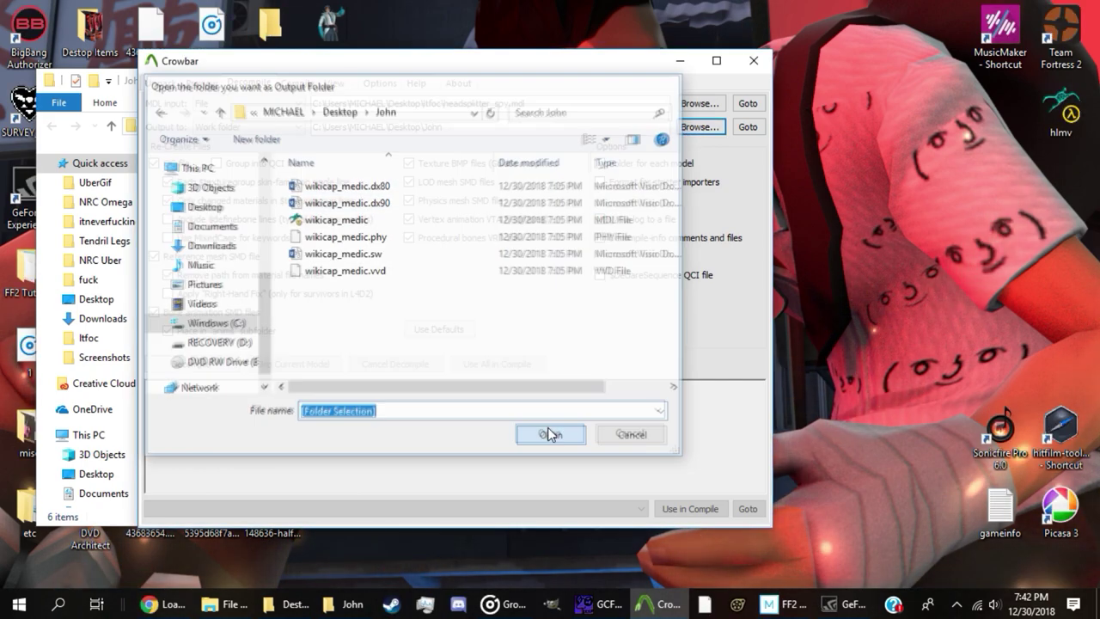
{"action": "left_click_drag", "start_coordinate": [390, 69], "coordinate": [687, 68]}
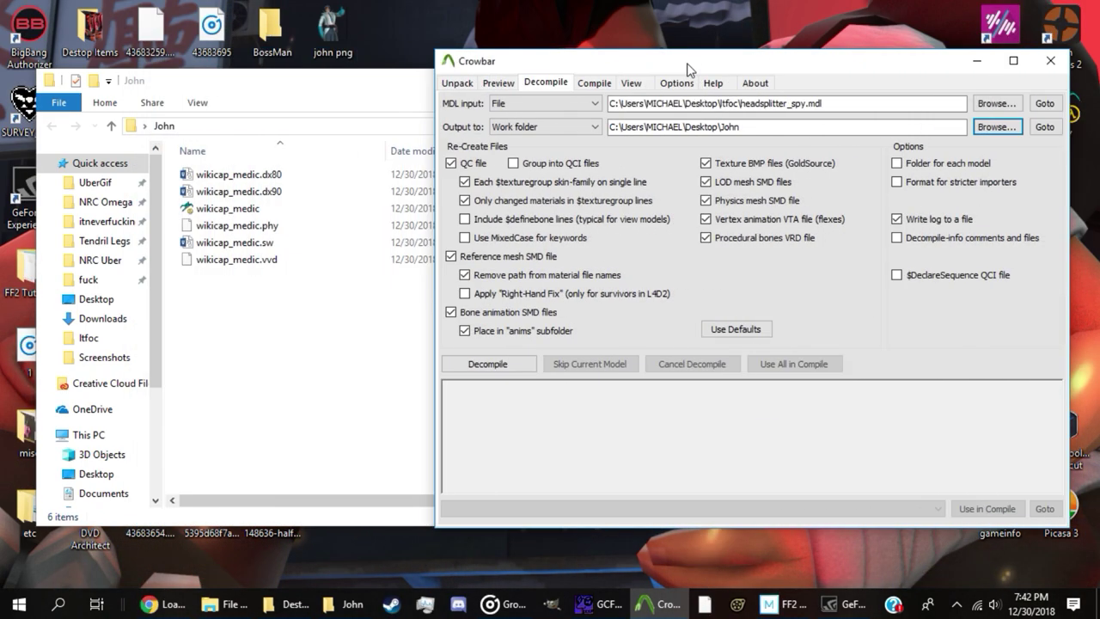
{"action": "left_click", "coordinate": [327, 211]}
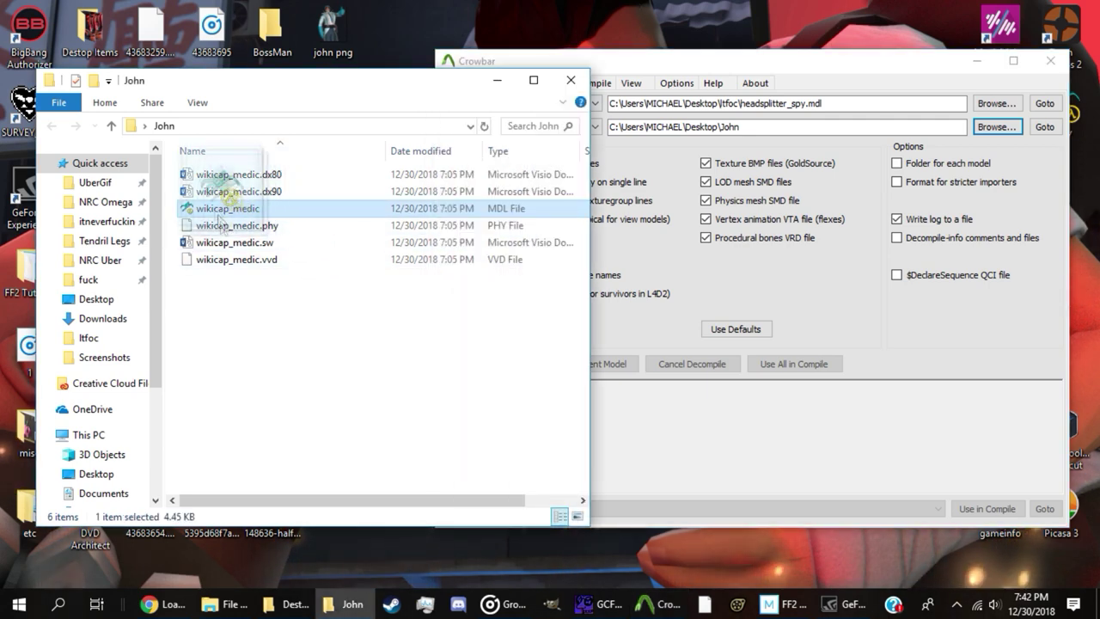
{"action": "left_click", "coordinate": [808, 307]}
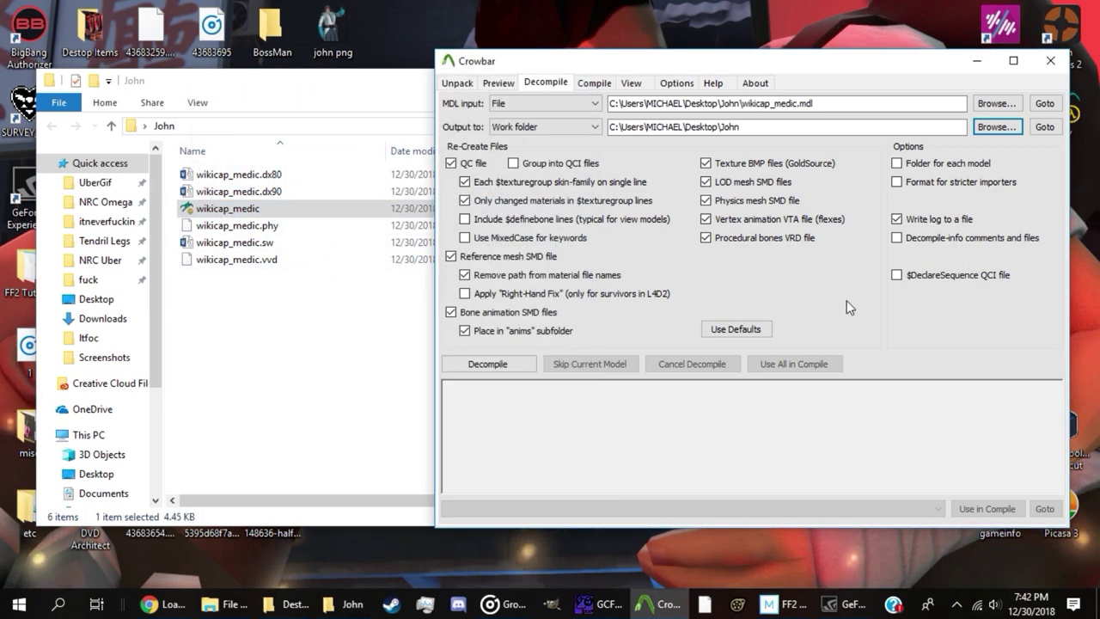
{"action": "left_click", "coordinate": [503, 365]}
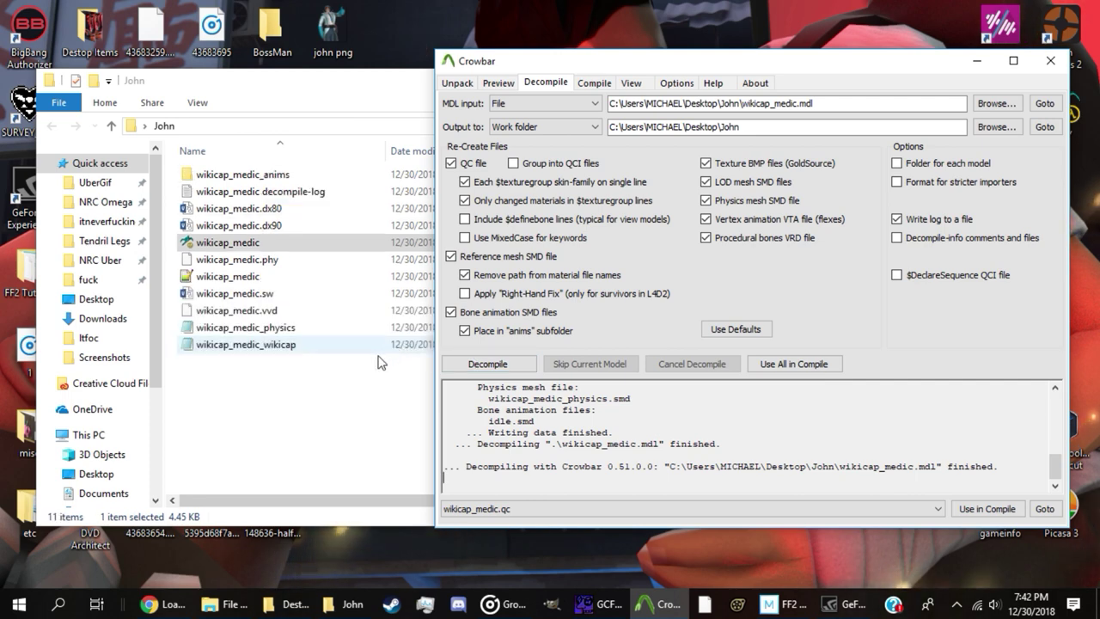
{"action": "key", "text": "alt+Tab"}
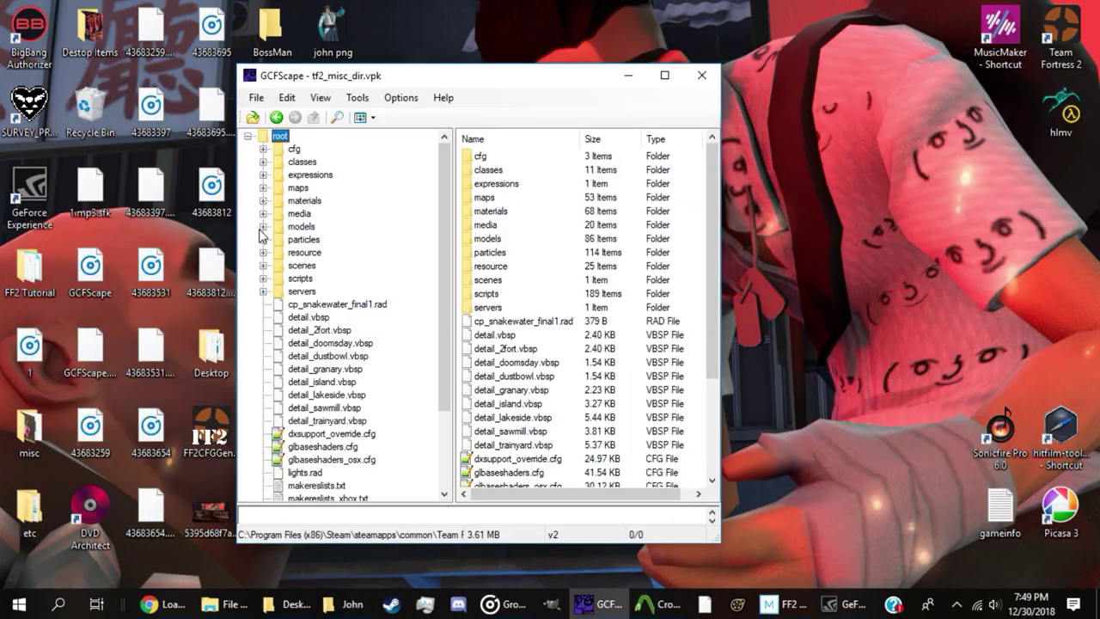
{"action": "double_click", "coordinate": [303, 215]}
Step: Open models/player in tf2_misc_dir.vpk and browse the class model files
{"action": "scroll", "coordinate": [278, 257], "scroll_direction": "down", "scroll_amount": 3}
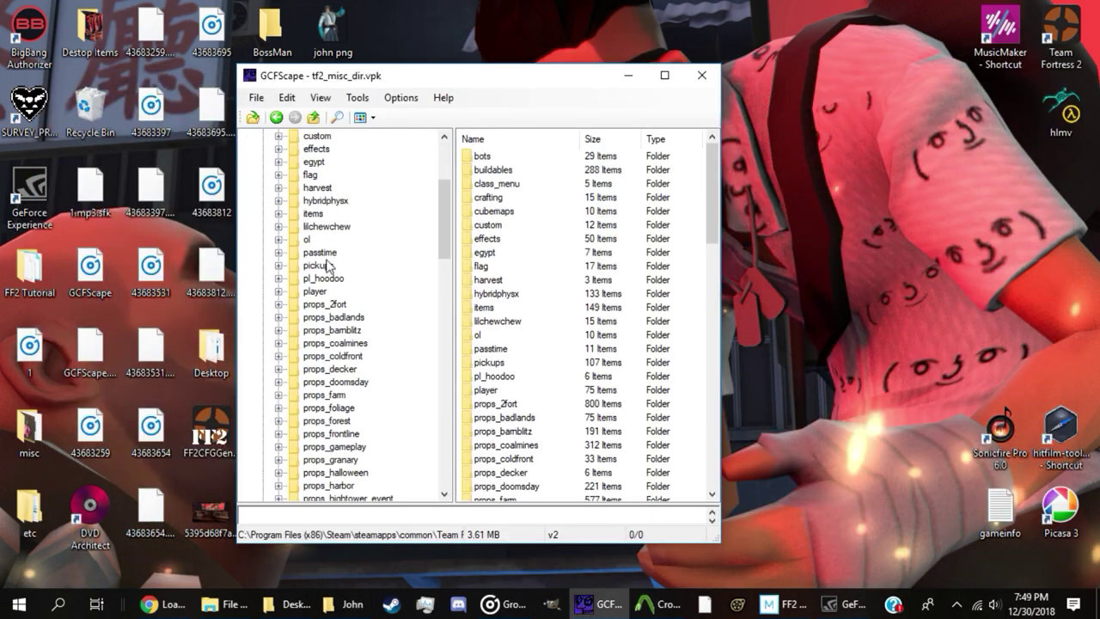
{"action": "left_click", "coordinate": [277, 254]}
{"action": "scroll", "coordinate": [580, 308], "scroll_direction": "down", "scroll_amount": 7}
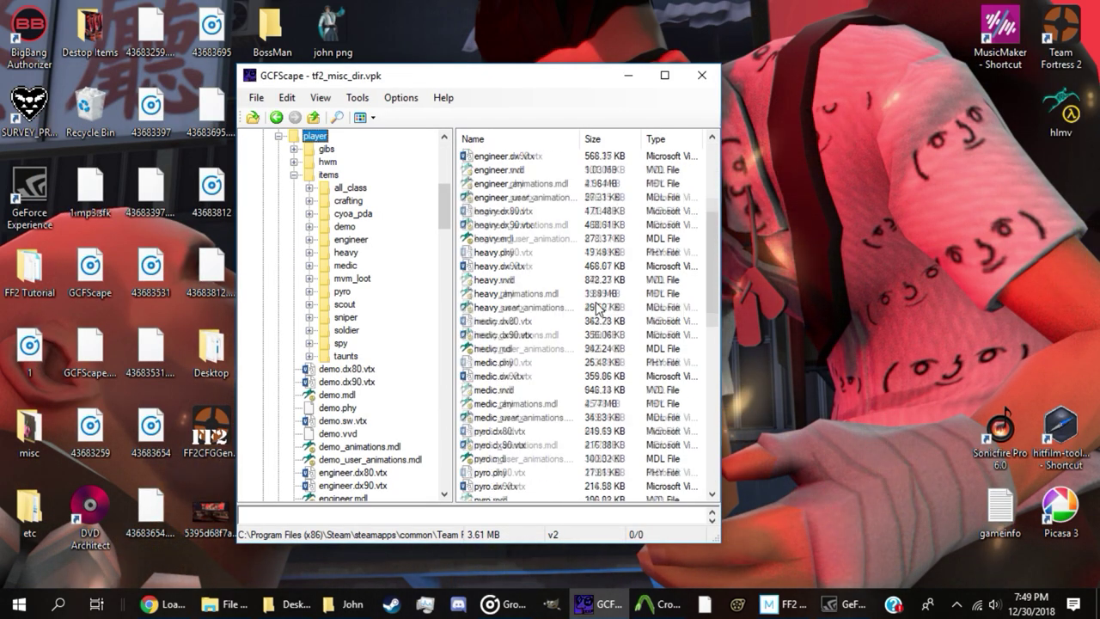
{"action": "scroll", "coordinate": [580, 308], "scroll_direction": "down", "scroll_amount": 10}
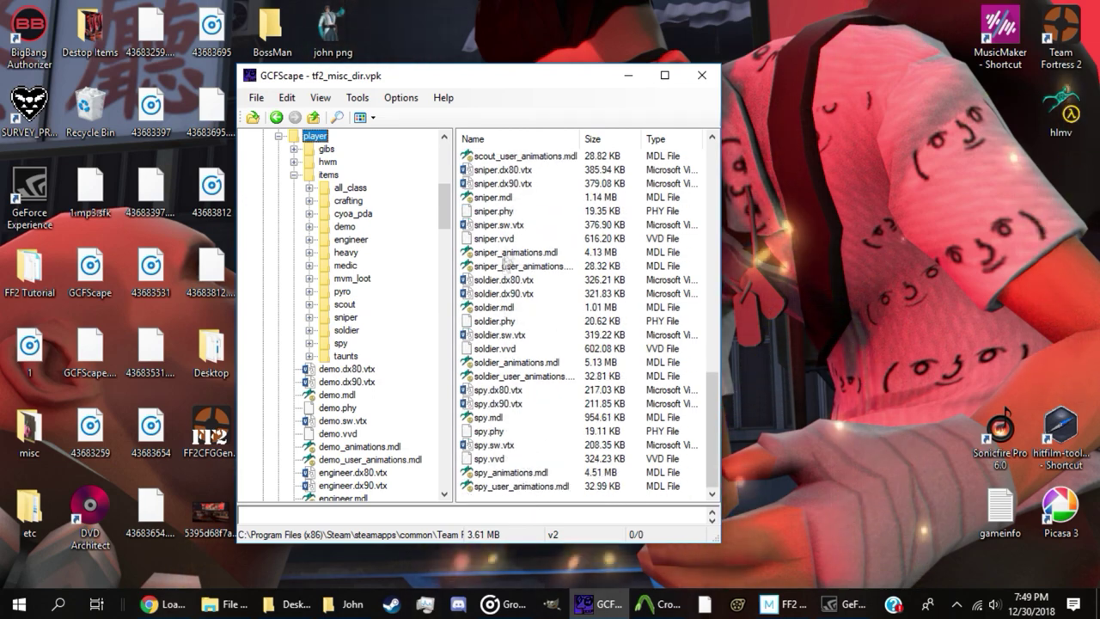
{"action": "scroll", "coordinate": [519, 182], "scroll_direction": "up", "scroll_amount": 5}
{"action": "scroll", "coordinate": [519, 182], "scroll_direction": "down", "scroll_amount": 5}
{"action": "scroll", "coordinate": [520, 413], "scroll_direction": "up", "scroll_amount": 4}
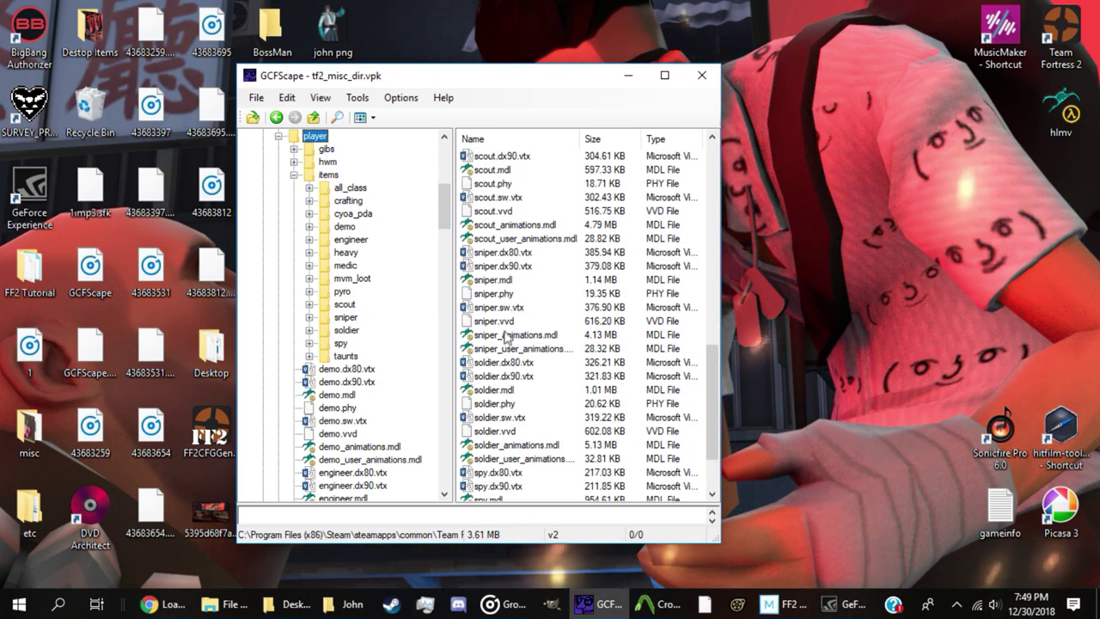
{"action": "scroll", "coordinate": [520, 329], "scroll_direction": "up", "scroll_amount": 5}
Step: Select the medic model files, then the medic_animations files, and collapse the player folder
{"action": "left_click", "coordinate": [507, 211]}
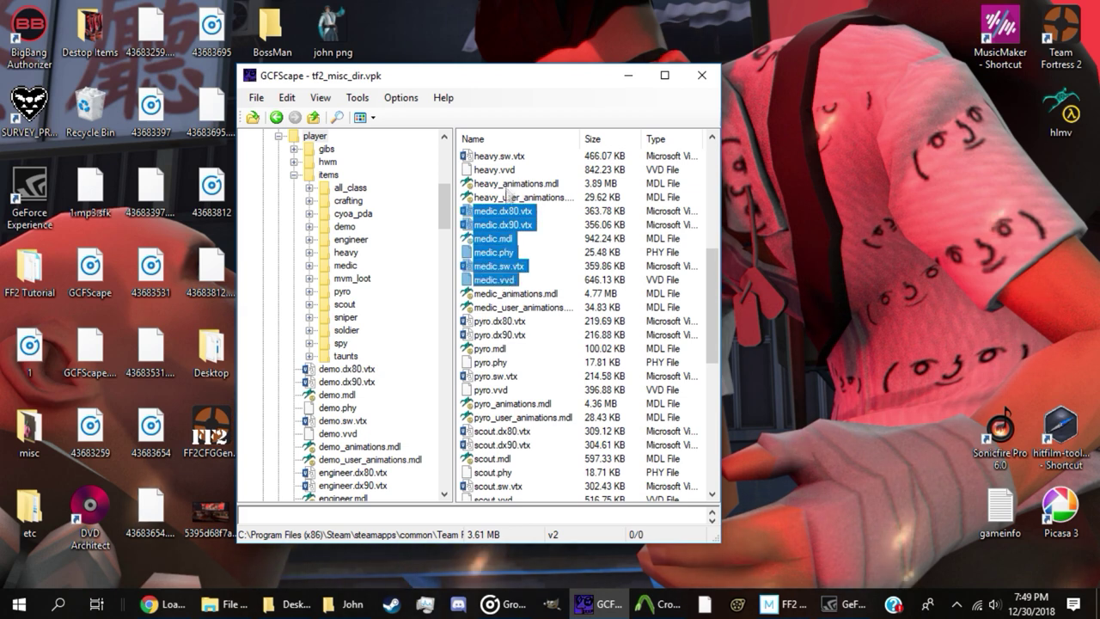
{"action": "left_click", "coordinate": [505, 294]}
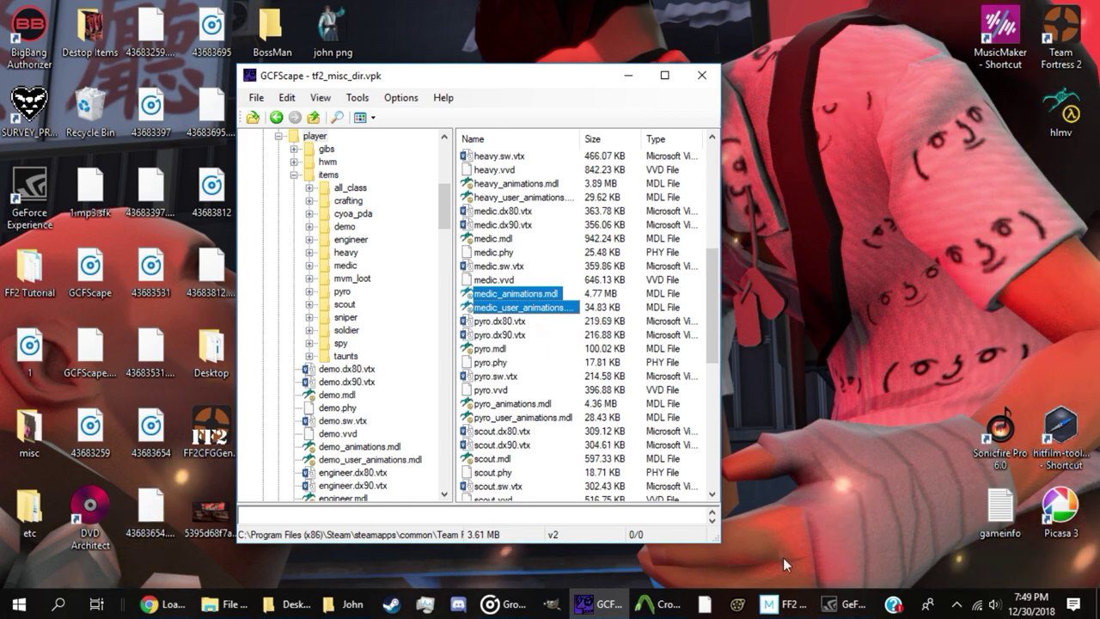
{"action": "scroll", "coordinate": [375, 341], "scroll_direction": "down", "scroll_amount": 10}
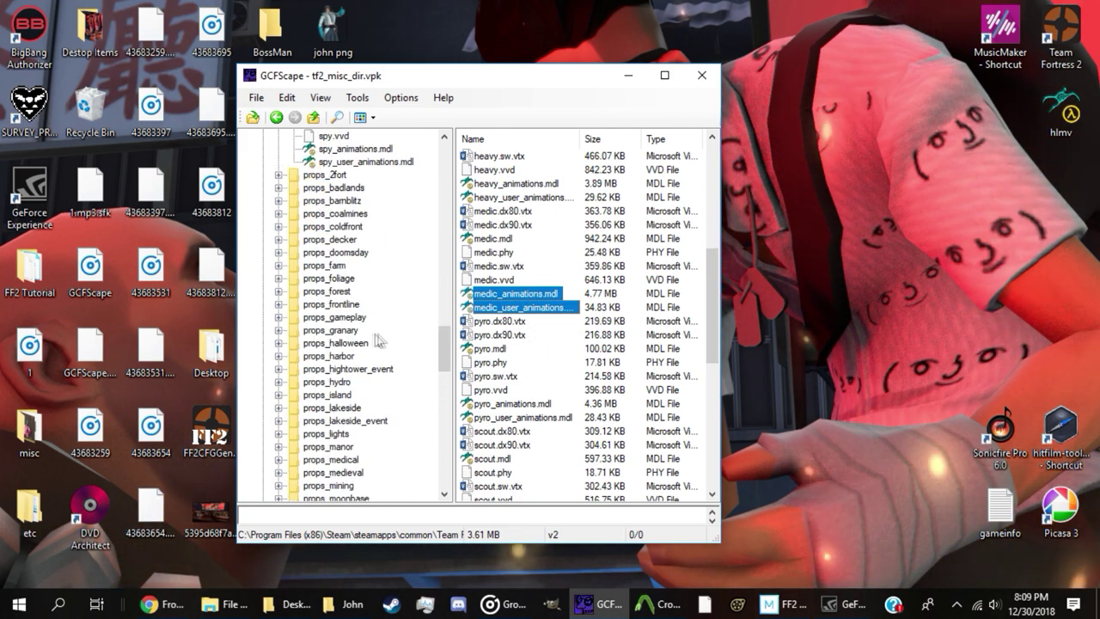
{"action": "scroll", "coordinate": [375, 341], "scroll_direction": "up", "scroll_amount": 10}
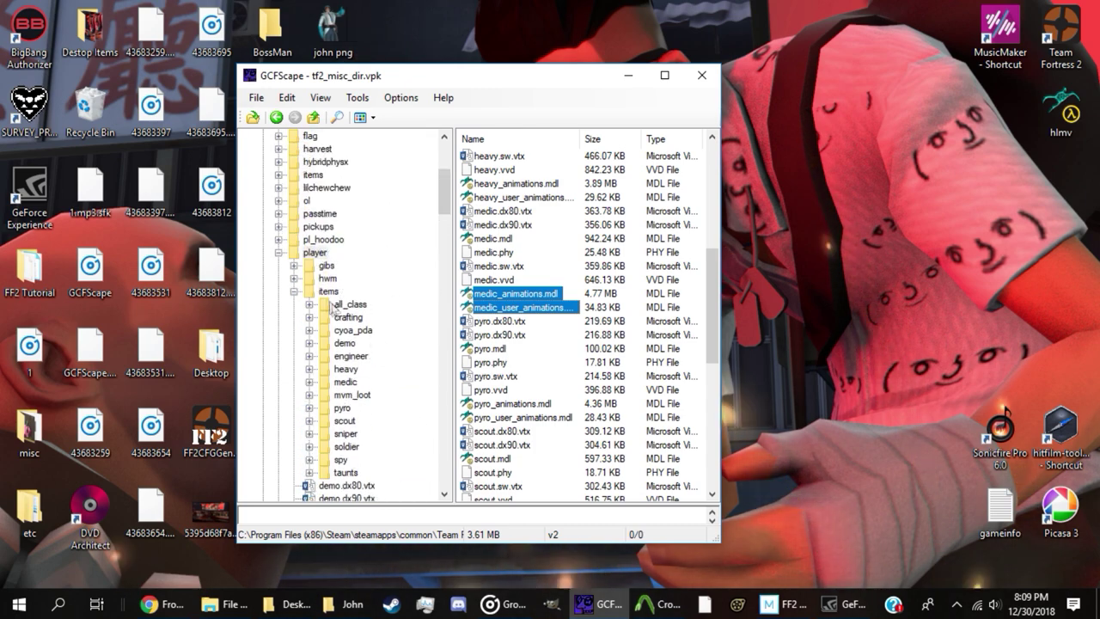
{"action": "scroll", "coordinate": [334, 308], "scroll_direction": "up", "scroll_amount": 2}
{"action": "left_click", "coordinate": [278, 330]}
Step: Navigate GCFScape to models/workshop/player/items to list the class cosmetic folders
{"action": "scroll", "coordinate": [337, 324], "scroll_direction": "up", "scroll_amount": 3}
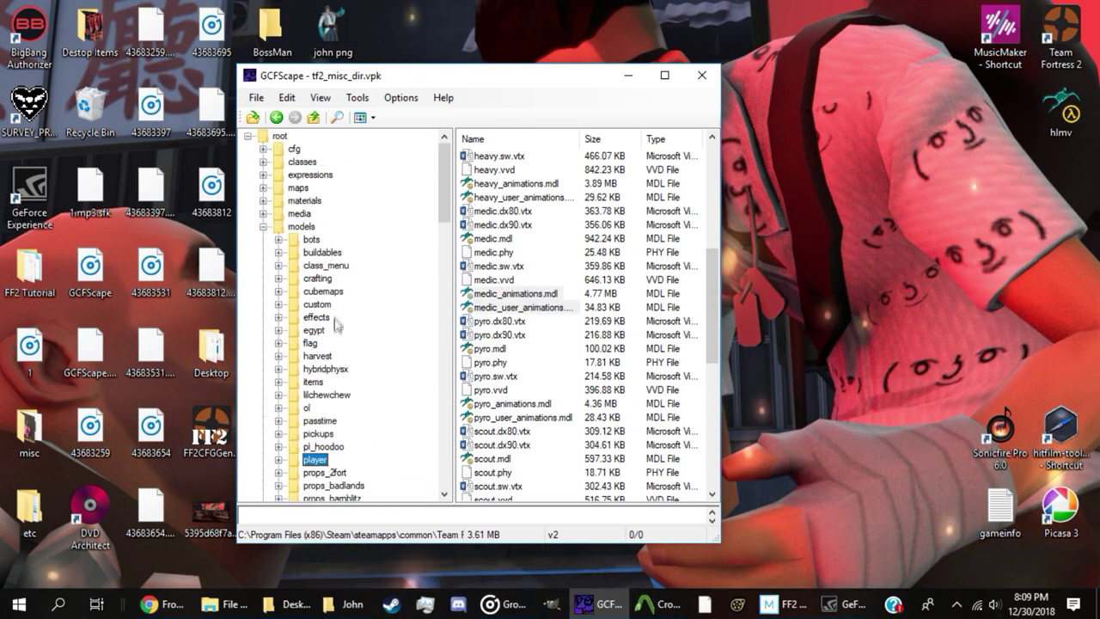
{"action": "left_click", "coordinate": [307, 228]}
{"action": "scroll", "coordinate": [353, 357], "scroll_direction": "down", "scroll_amount": 7}
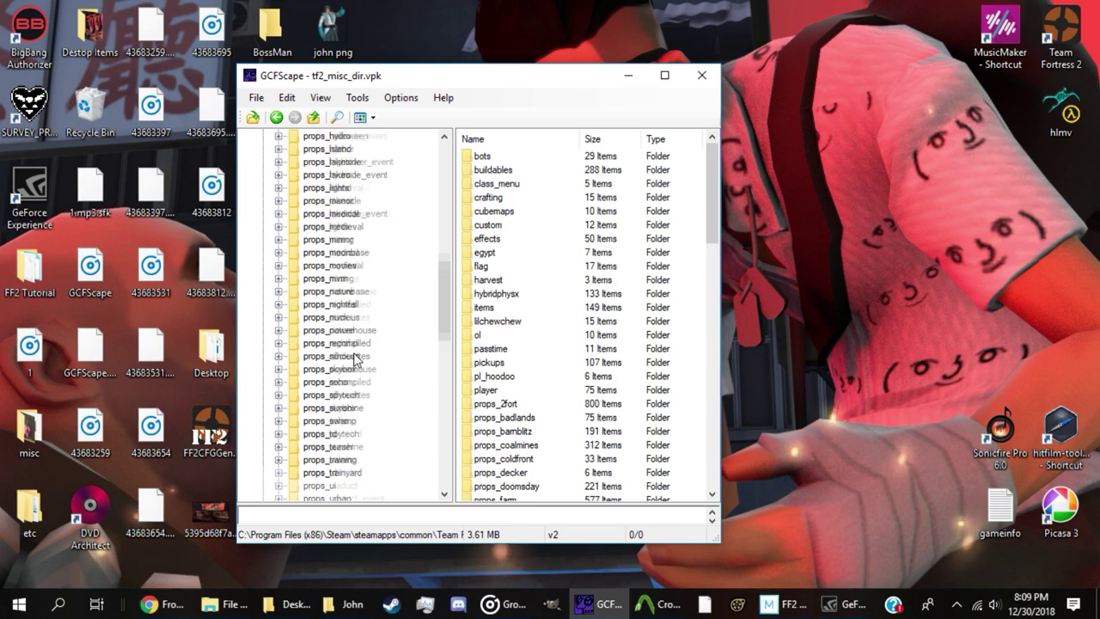
{"action": "scroll", "coordinate": [355, 360], "scroll_direction": "down", "scroll_amount": 10}
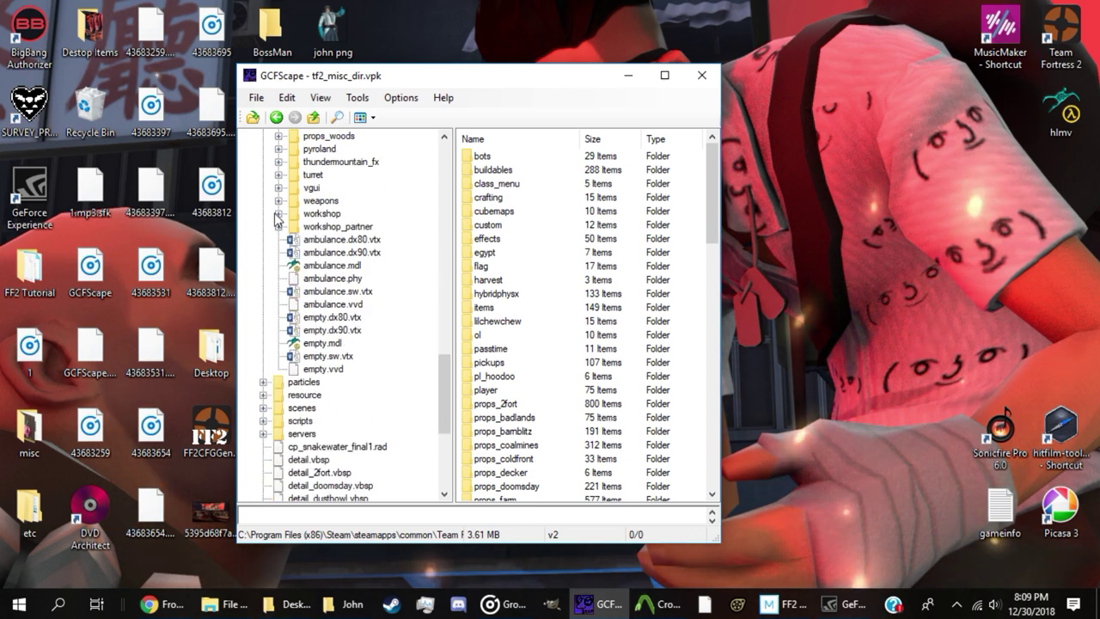
{"action": "left_click", "coordinate": [277, 214]}
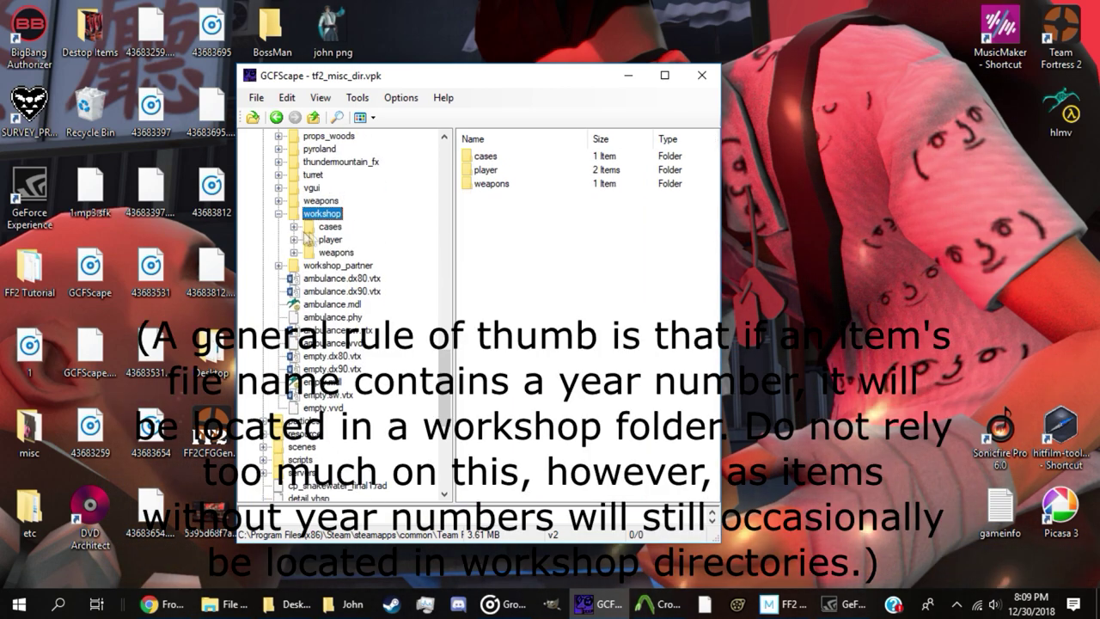
{"action": "left_click", "coordinate": [481, 169]}
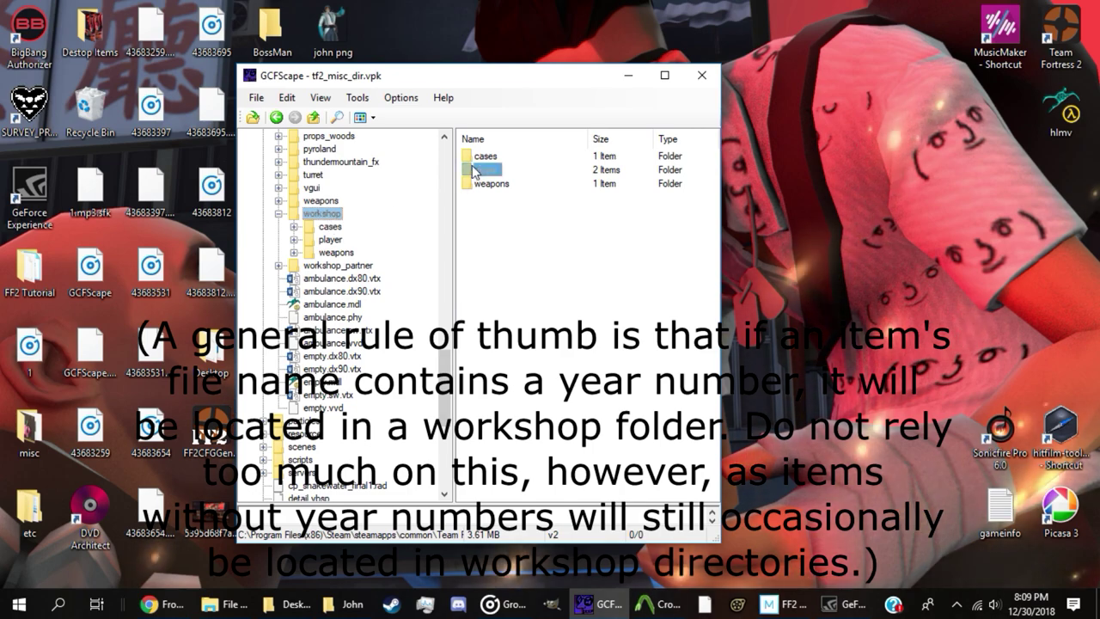
{"action": "double_click", "coordinate": [476, 169]}
{"action": "double_click", "coordinate": [481, 171]}
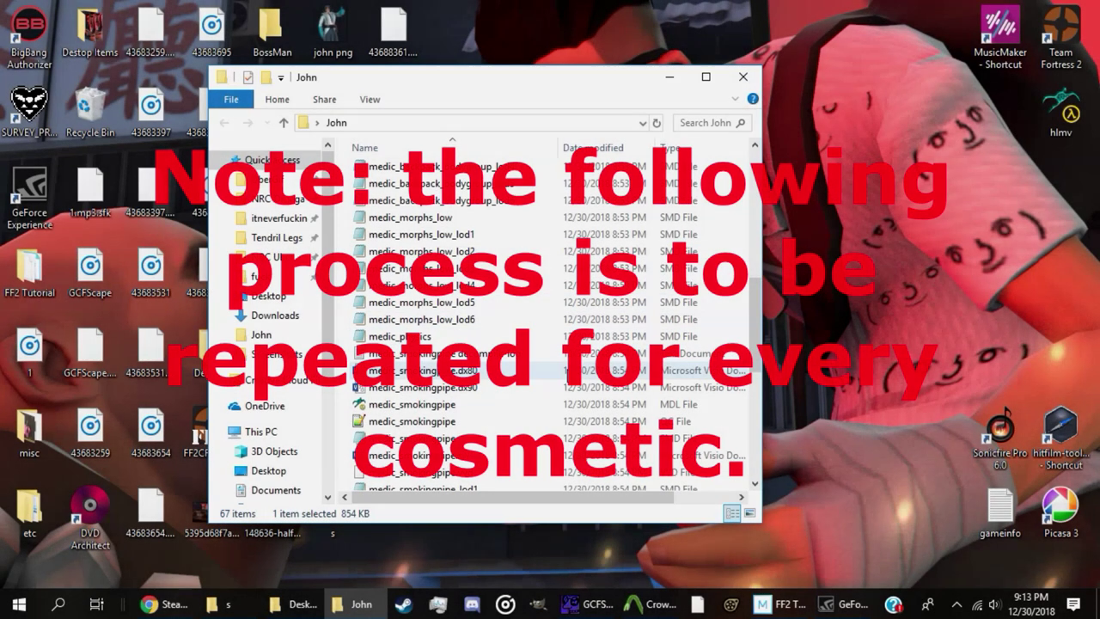
Step: Locate and select the medic QC file among the 67 files in the John folder
{"action": "scroll", "coordinate": [542, 340], "scroll_direction": "down", "scroll_amount": 4}
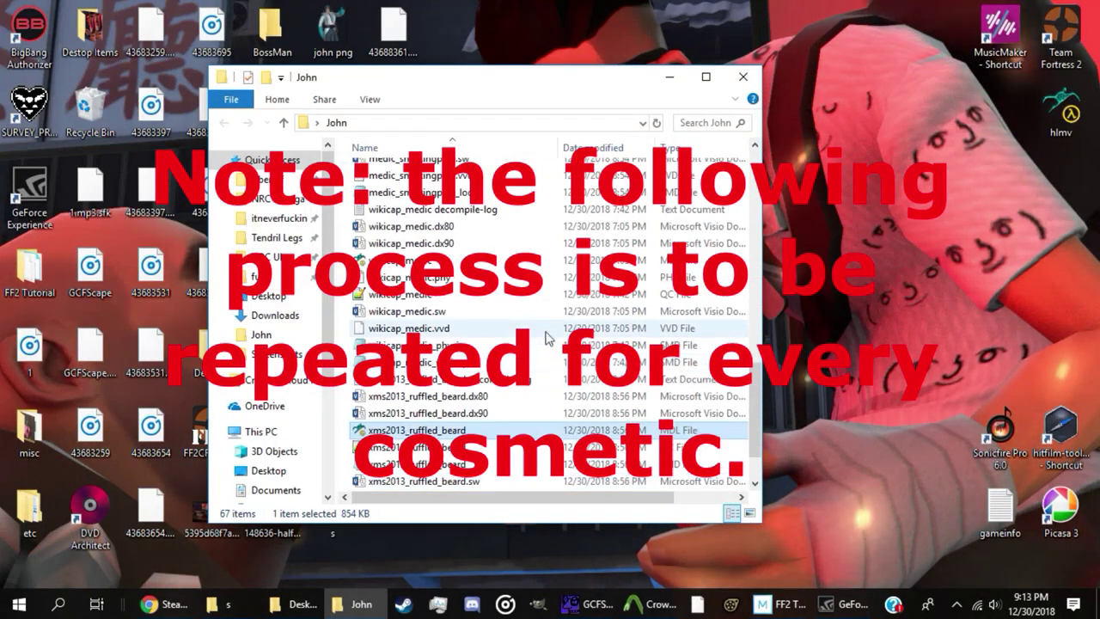
{"action": "scroll", "coordinate": [541, 340], "scroll_direction": "up", "scroll_amount": 10}
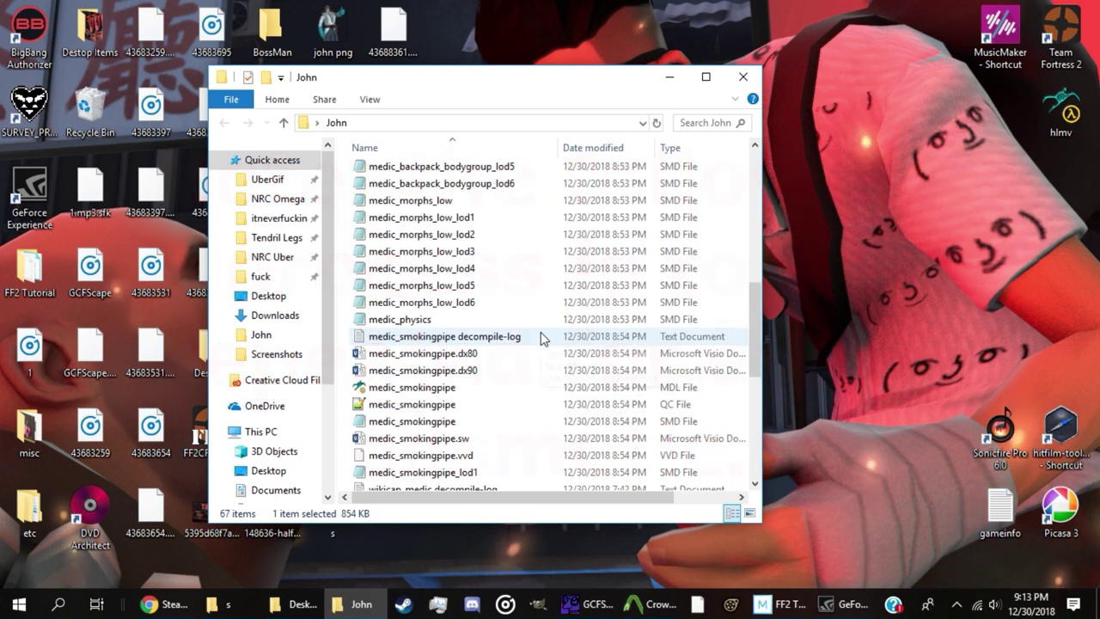
{"action": "scroll", "coordinate": [533, 335], "scroll_direction": "up", "scroll_amount": 1}
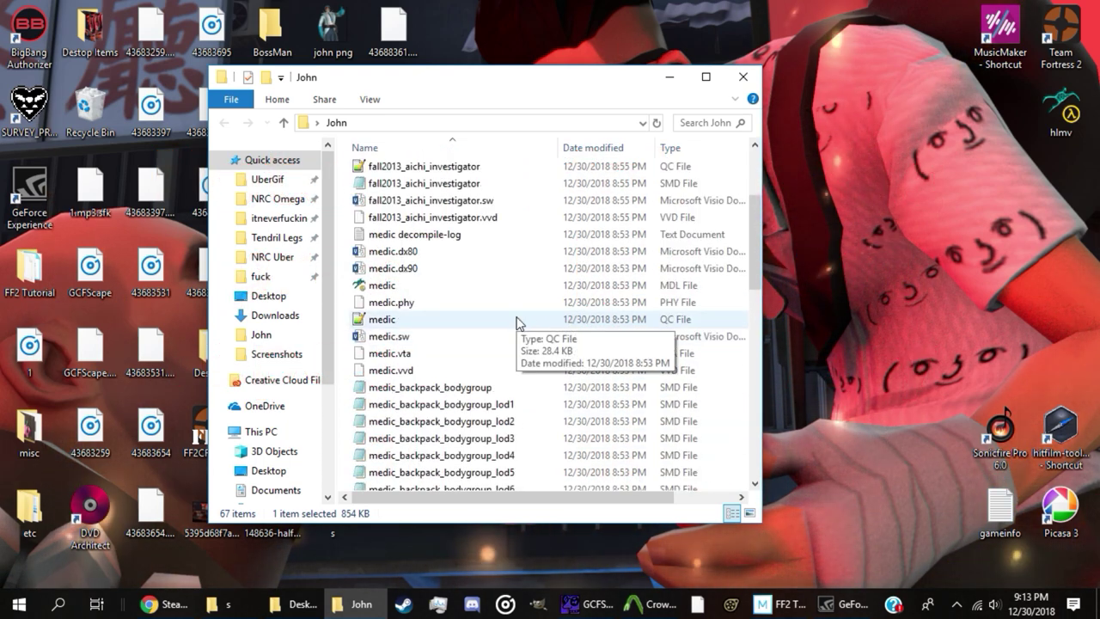
{"action": "left_click", "coordinate": [516, 322]}
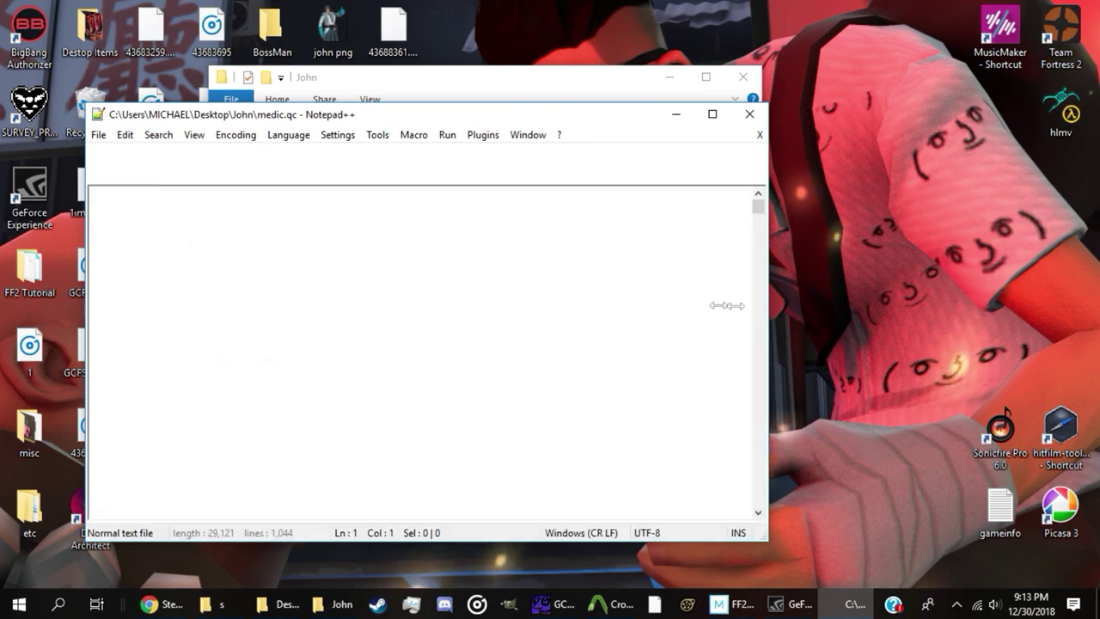
{"action": "scroll", "coordinate": [683, 317], "scroll_direction": "down", "scroll_amount": 20}
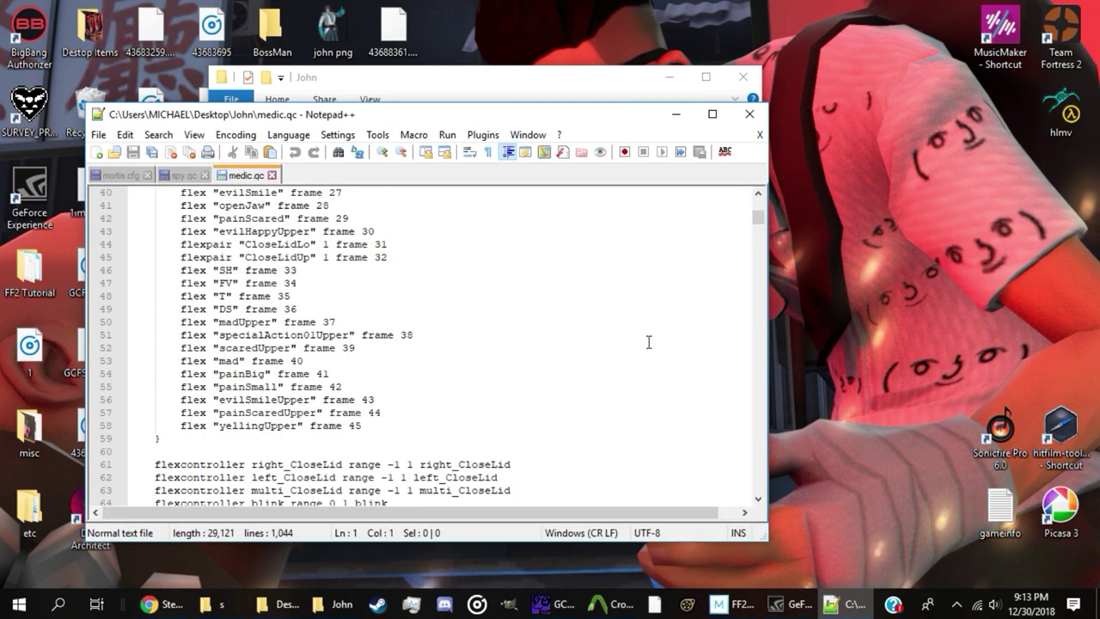
{"action": "scroll", "coordinate": [646, 344], "scroll_direction": "down", "scroll_amount": 20}
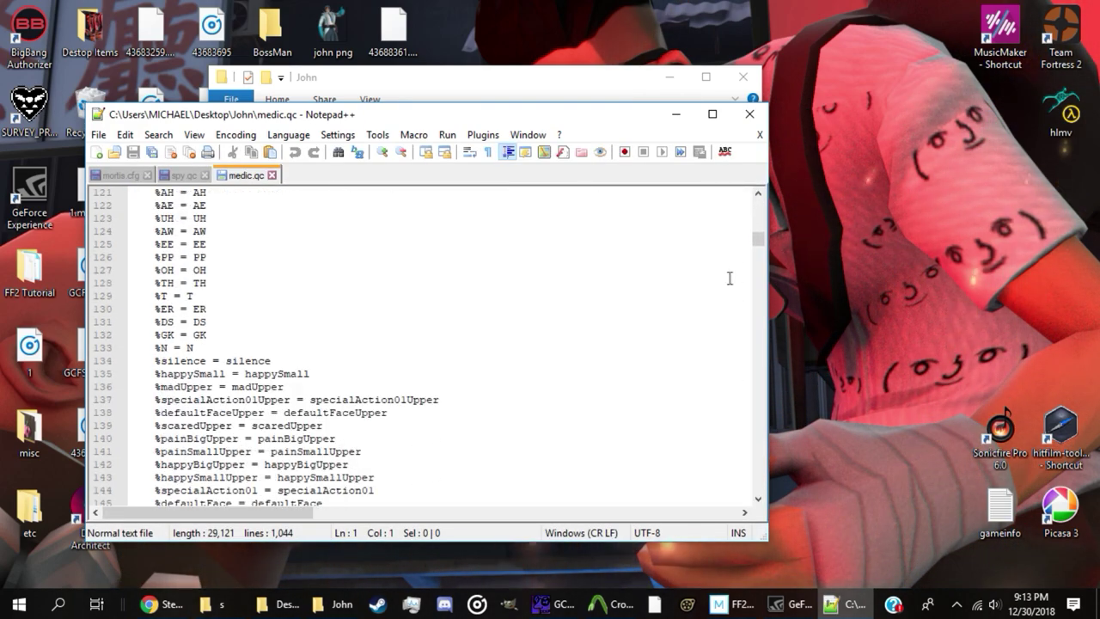
{"action": "scroll", "coordinate": [684, 299], "scroll_direction": "down", "scroll_amount": 5}
{"action": "key", "text": "alt+F4"}
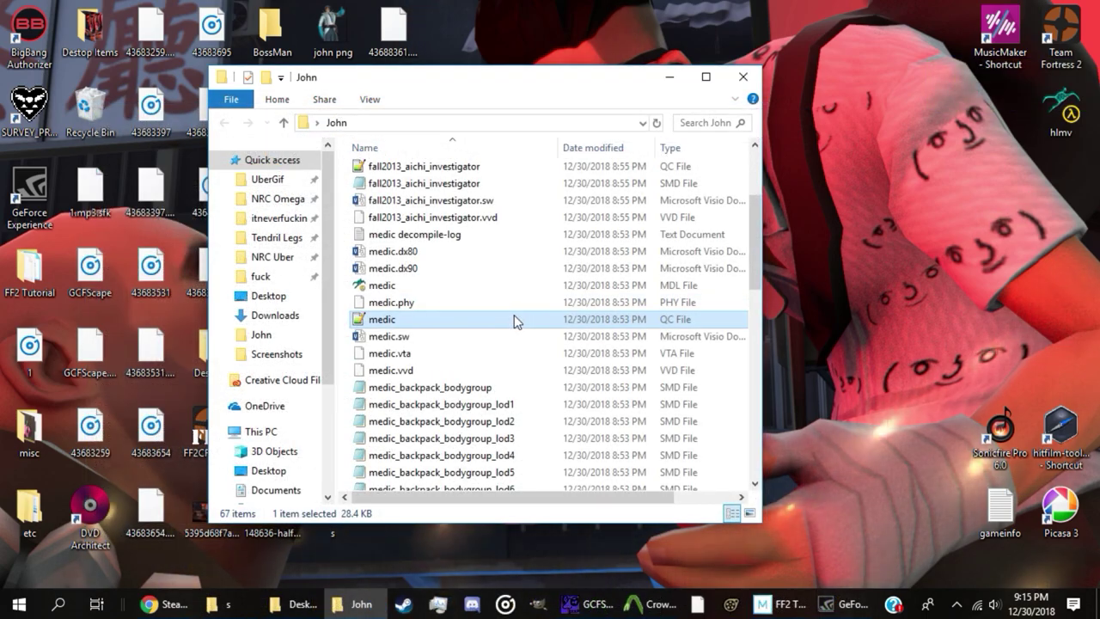
{"action": "right_click", "coordinate": [514, 317]}
Step: Open medic.qc in Notepad and scroll through its contents and back to the top
{"action": "mouse_move", "coordinate": [567, 315]}
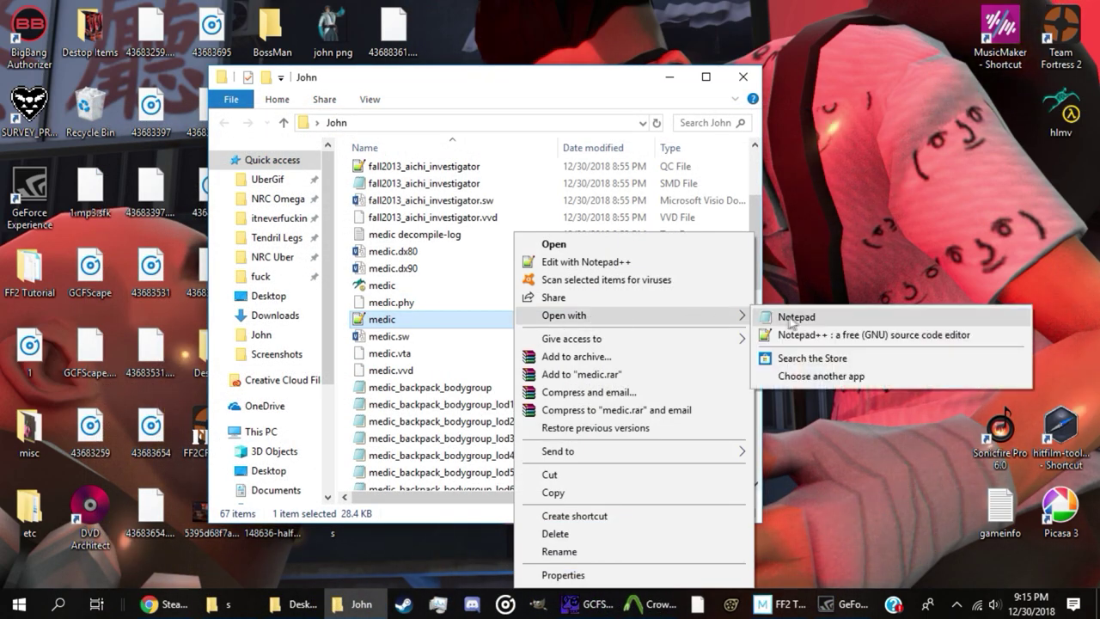
{"action": "left_click", "coordinate": [797, 316]}
{"action": "scroll", "coordinate": [747, 286], "scroll_direction": "down", "scroll_amount": 20}
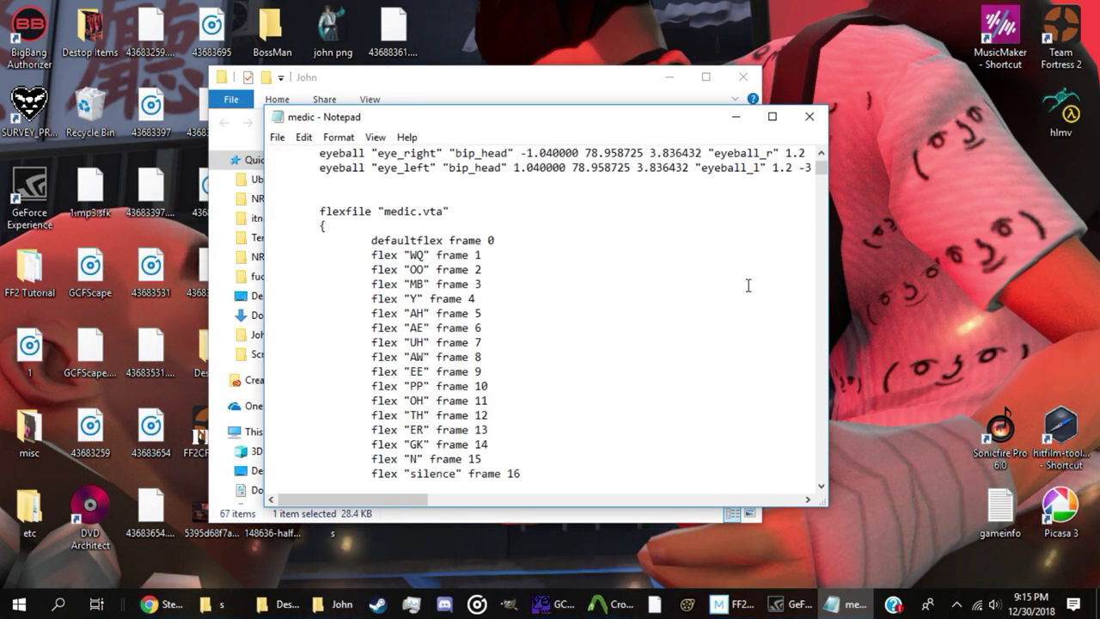
{"action": "scroll", "coordinate": [741, 290], "scroll_direction": "down", "scroll_amount": 20}
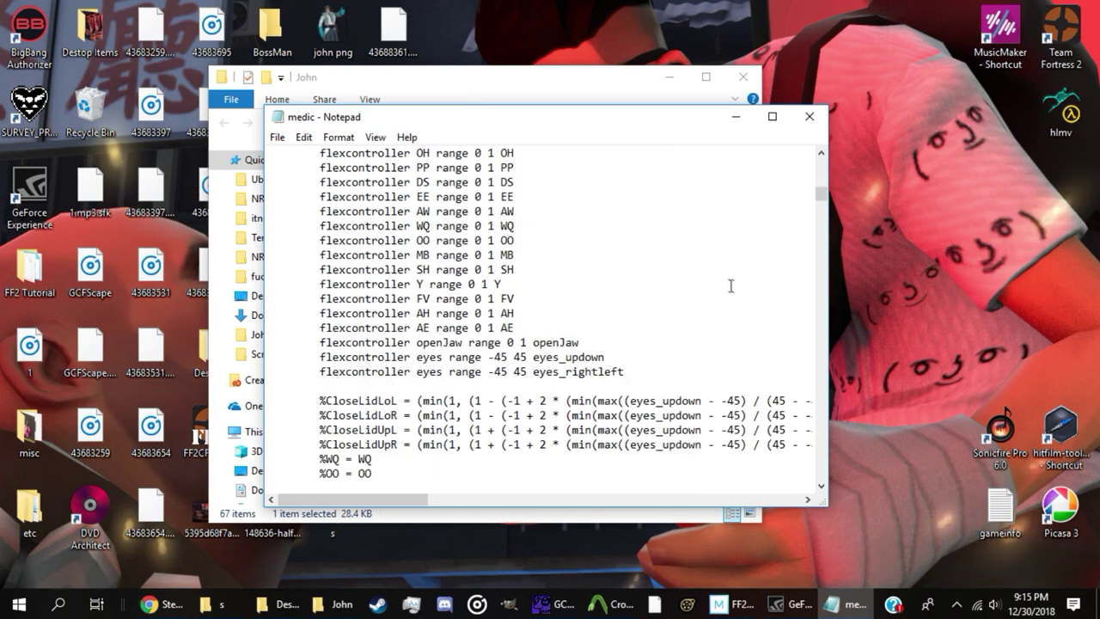
{"action": "scroll", "coordinate": [718, 295], "scroll_direction": "up", "scroll_amount": 20}
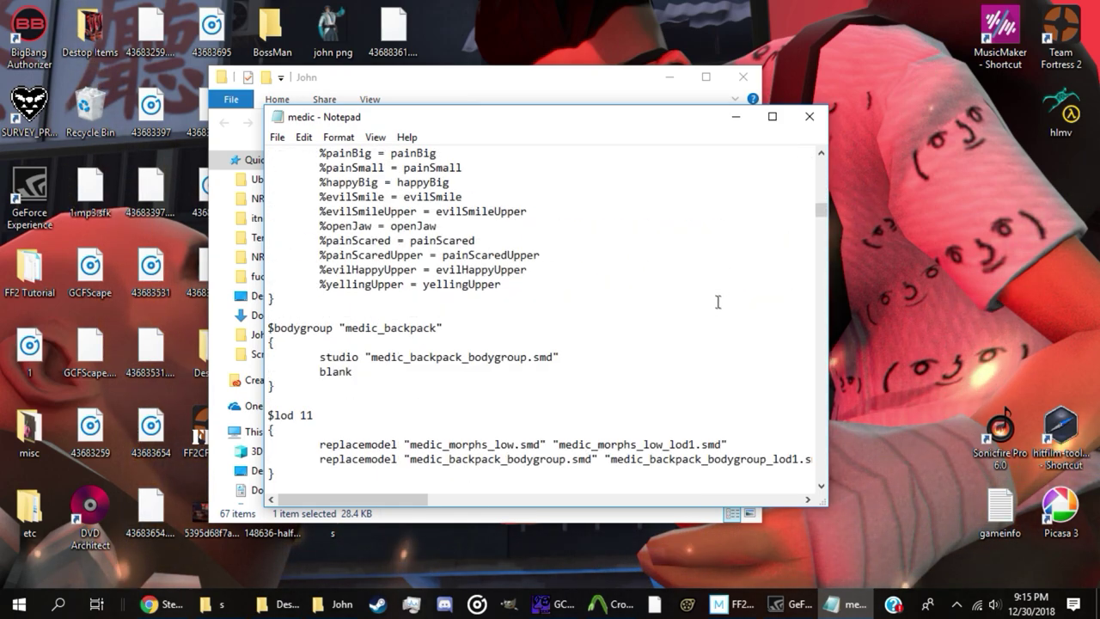
{"action": "scroll", "coordinate": [723, 293], "scroll_direction": "up", "scroll_amount": 20}
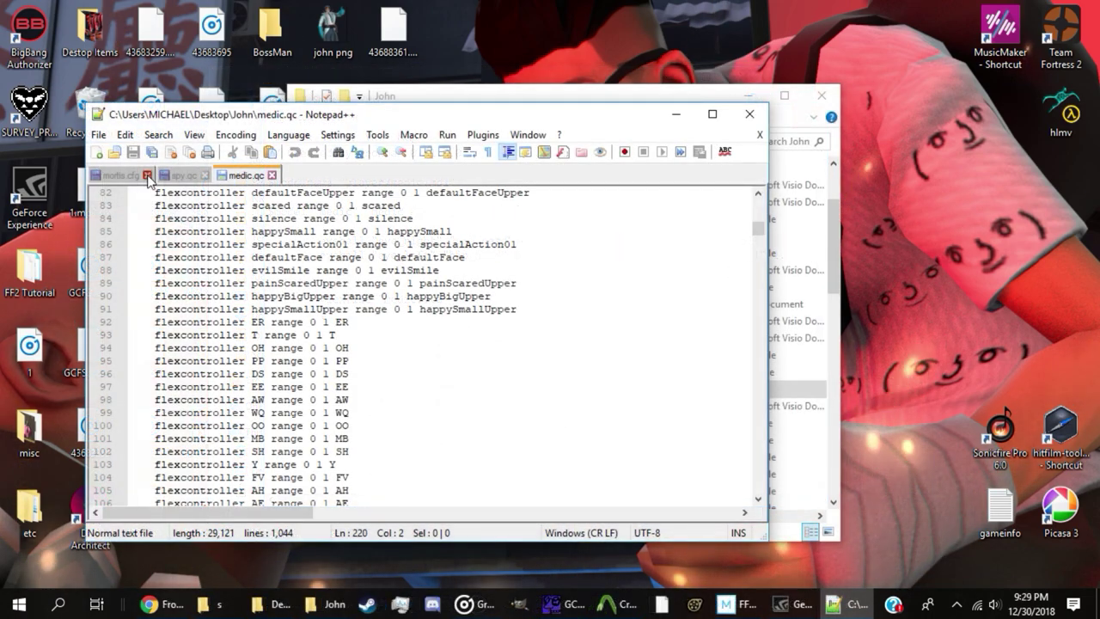
Step: Close mortis.cfg and spy.qc in Notepad++ without saving changes
{"action": "left_click", "coordinate": [147, 175]}
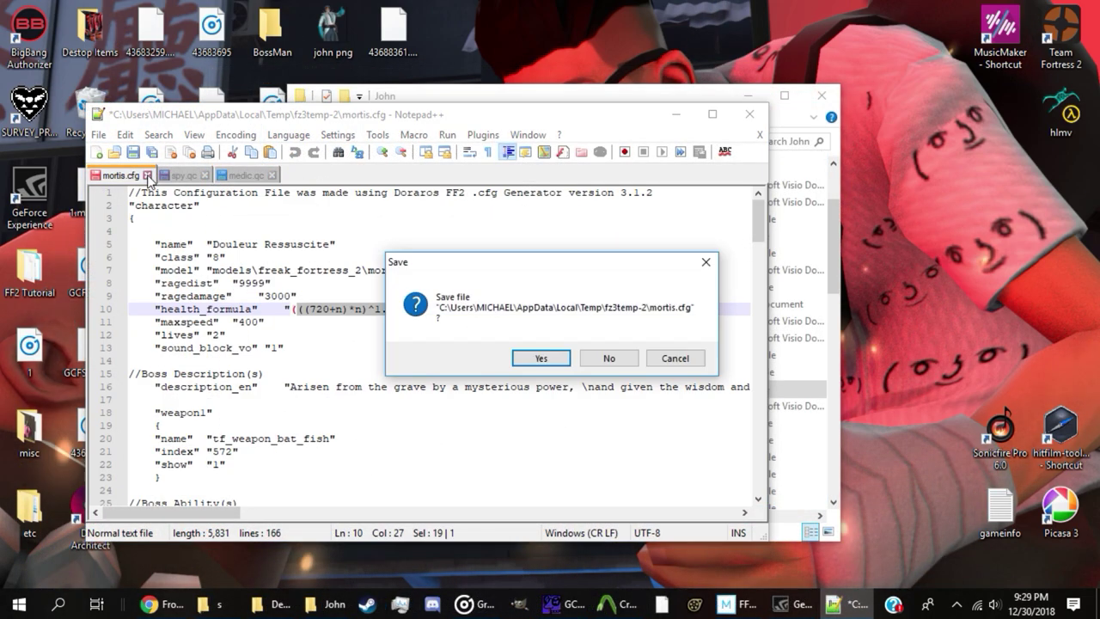
{"action": "left_click", "coordinate": [607, 358]}
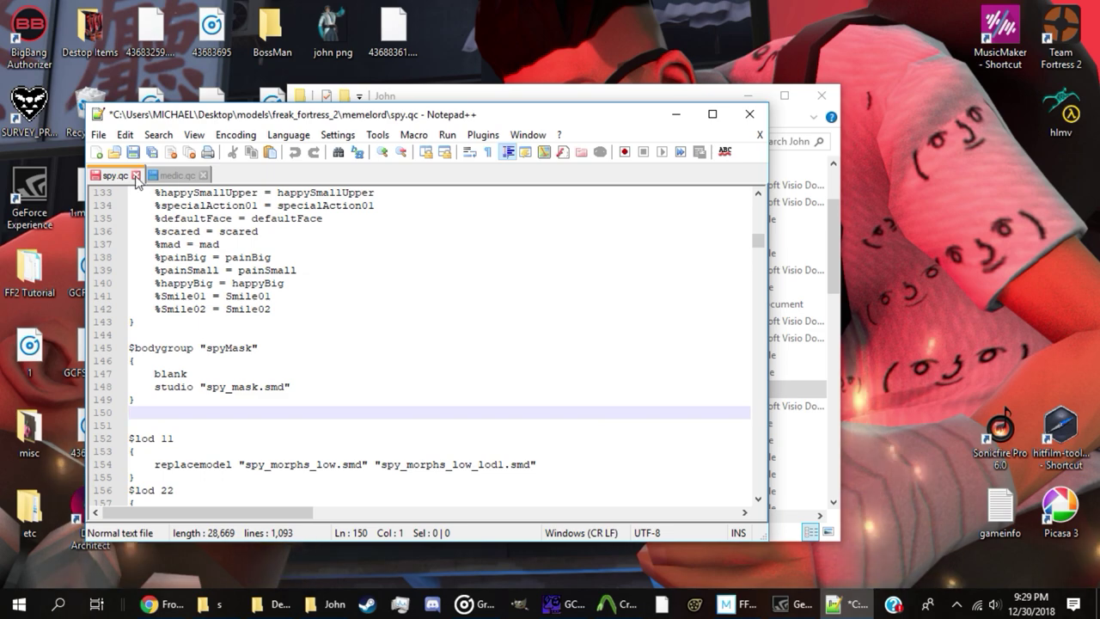
{"action": "left_click", "coordinate": [135, 175]}
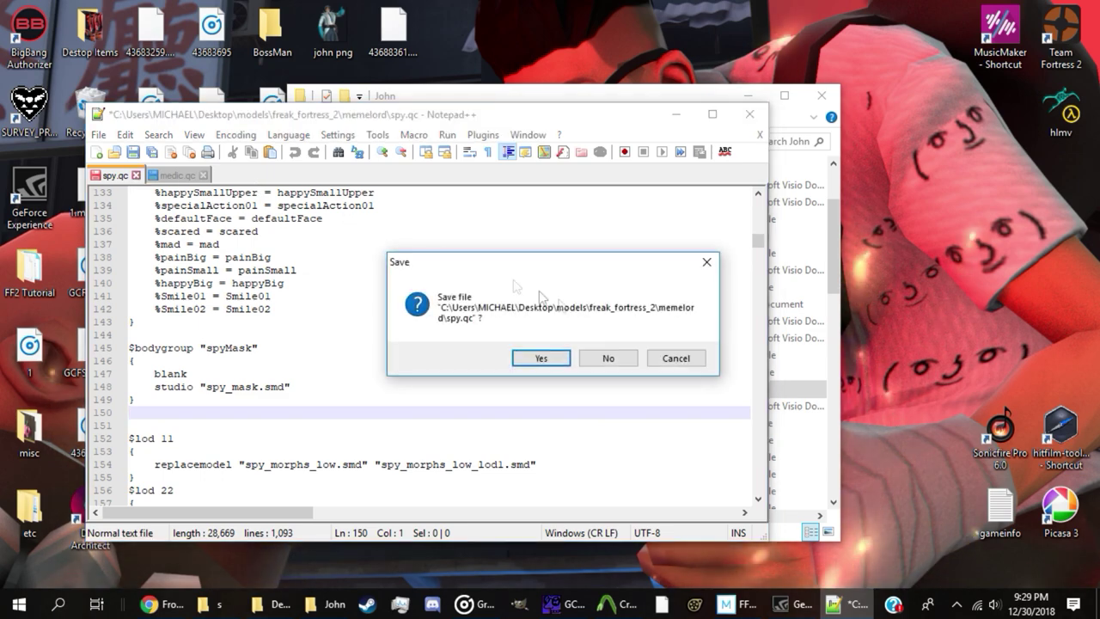
{"action": "left_click", "coordinate": [608, 359]}
Step: Open fall2013_aichi_investigator.qc from the John folder in Notepad++
{"action": "scroll", "coordinate": [570, 364], "scroll_direction": "up", "scroll_amount": 15}
{"action": "scroll", "coordinate": [592, 346], "scroll_direction": "up", "scroll_amount": 7}
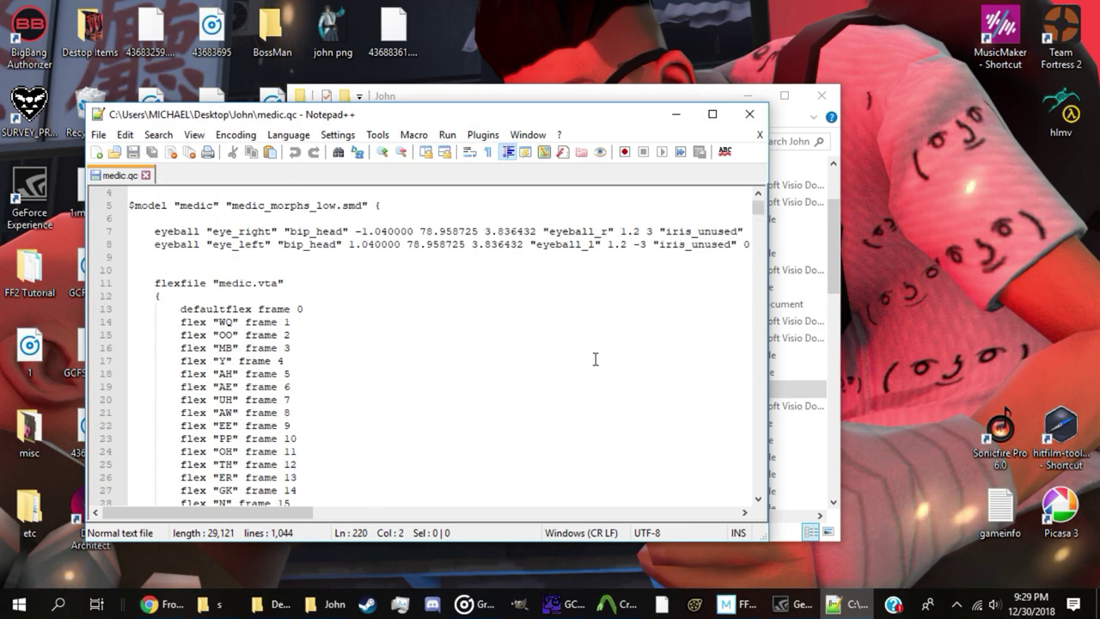
{"action": "scroll", "coordinate": [570, 345], "scroll_direction": "up", "scroll_amount": 2}
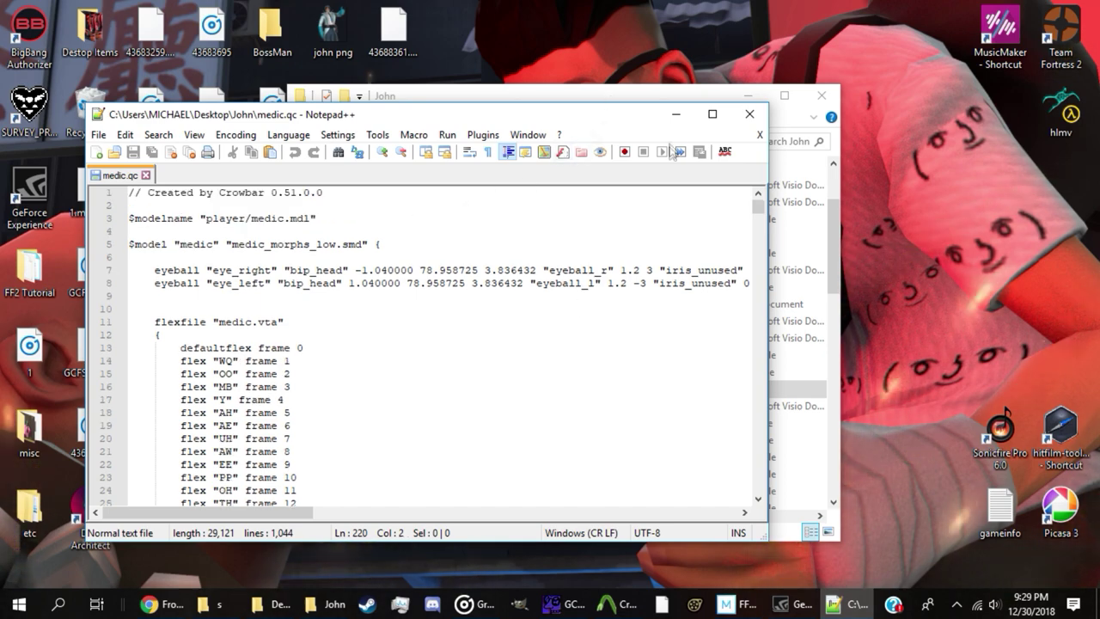
{"action": "left_click", "coordinate": [678, 116]}
{"action": "scroll", "coordinate": [555, 353], "scroll_direction": "up", "scroll_amount": 2}
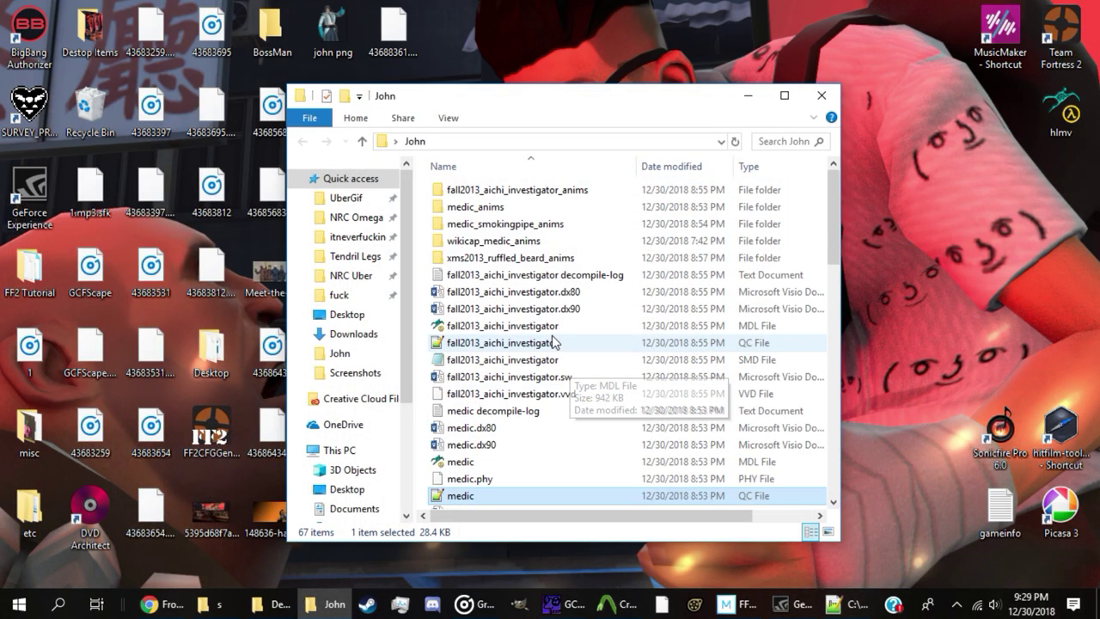
{"action": "double_click", "coordinate": [550, 343]}
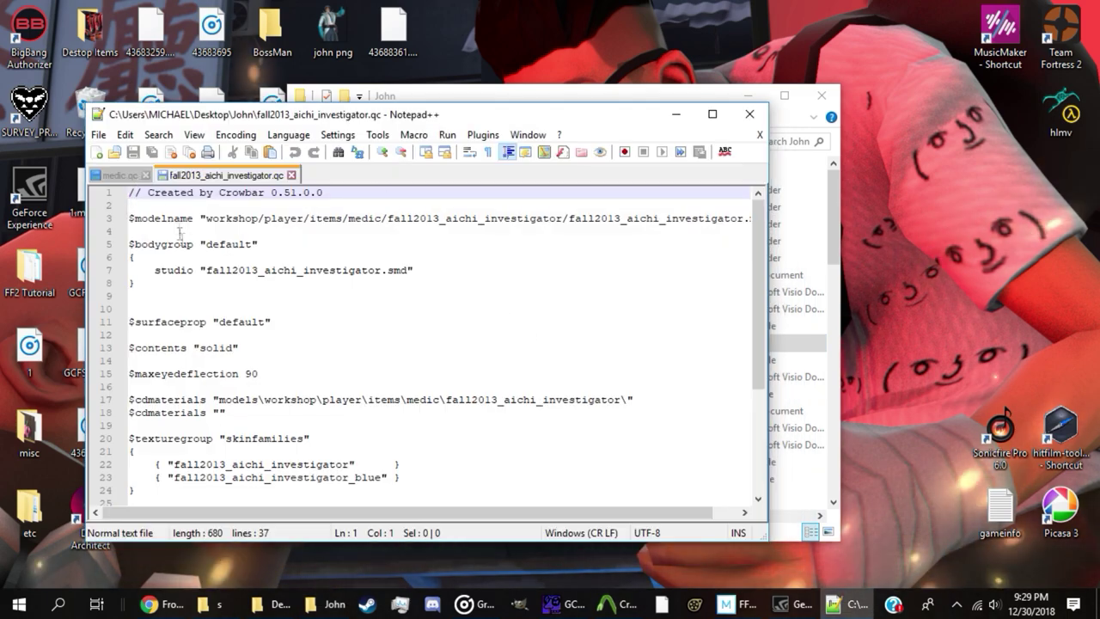
Step: Copy its default $bodygroup block and return to medic.qc's bodygroup and LOD sections
{"action": "left_click_drag", "start_coordinate": [177, 283], "coordinate": [129, 244]}
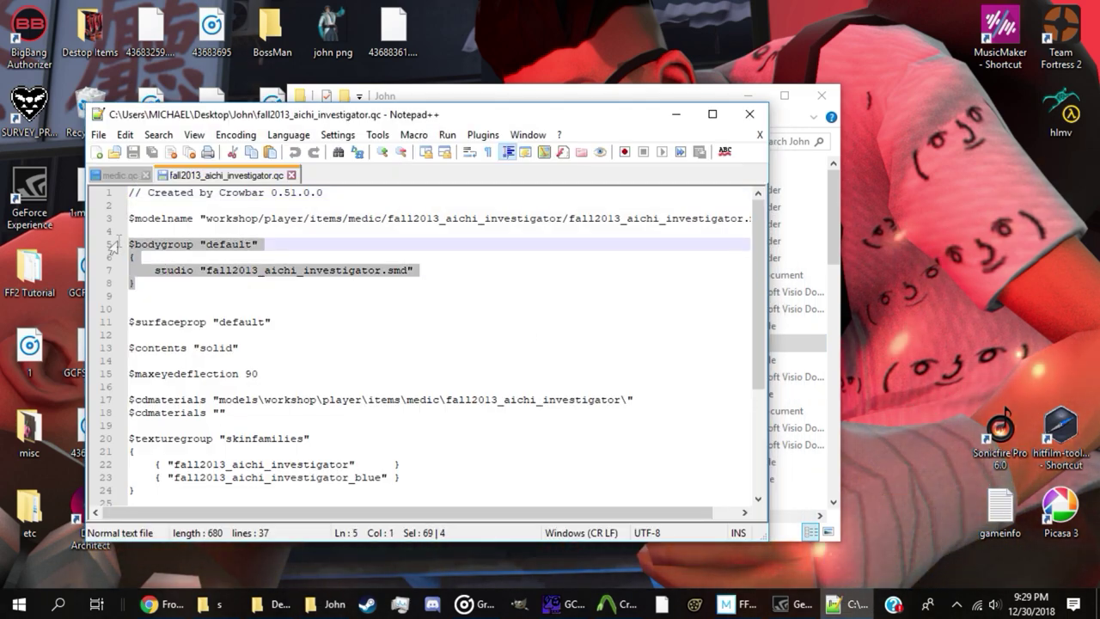
{"action": "key", "text": "ctrl+v"}
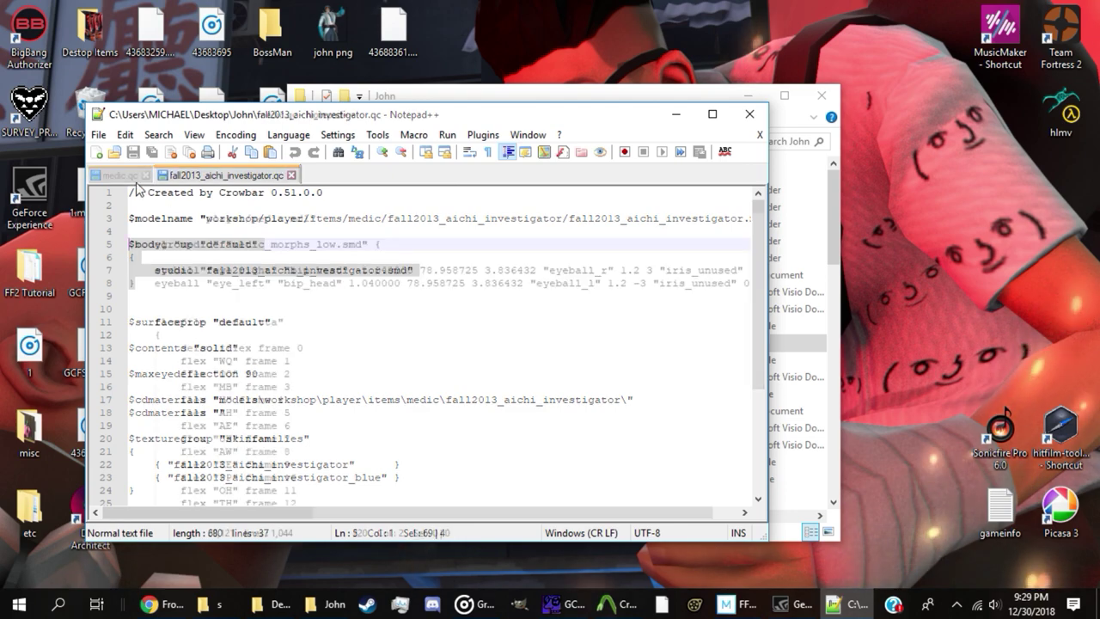
{"action": "left_click", "coordinate": [120, 175]}
{"action": "scroll", "coordinate": [297, 371], "scroll_direction": "down", "scroll_amount": 14}
{"action": "scroll", "coordinate": [296, 372], "scroll_direction": "down", "scroll_amount": 20}
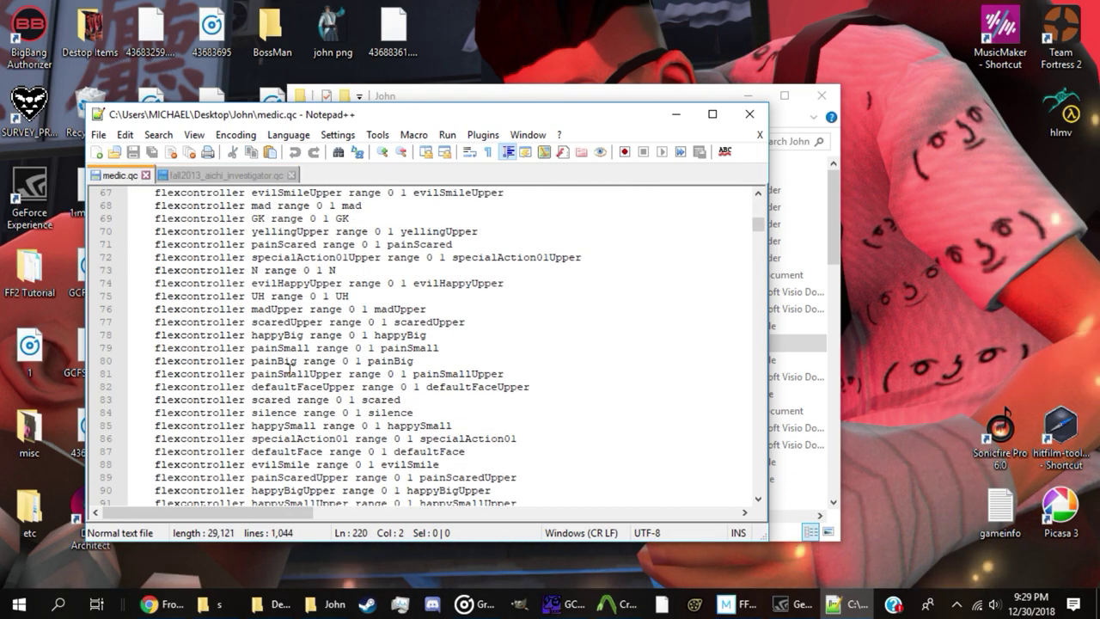
{"action": "scroll", "coordinate": [281, 366], "scroll_direction": "down", "scroll_amount": 15}
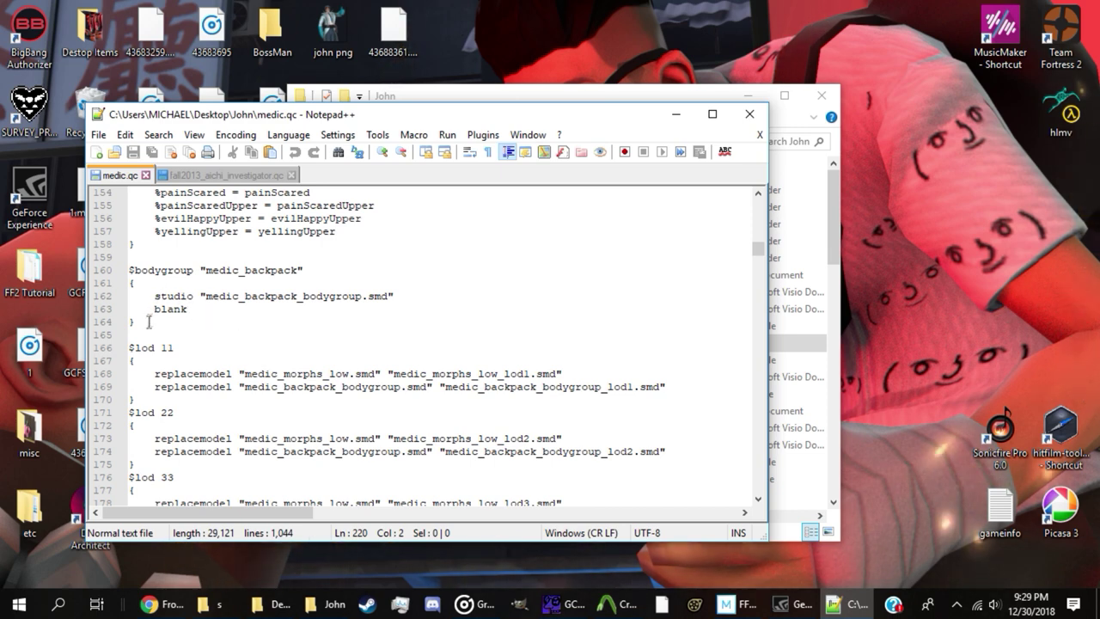
Step: Paste the default bodygroup block into medic.qc and duplicate the wikicap bodygroup block below it
{"action": "type", "text": "$bodygroup \"default\" { \tstudio \"fall2013_aichi_investigator.smd\" }"}
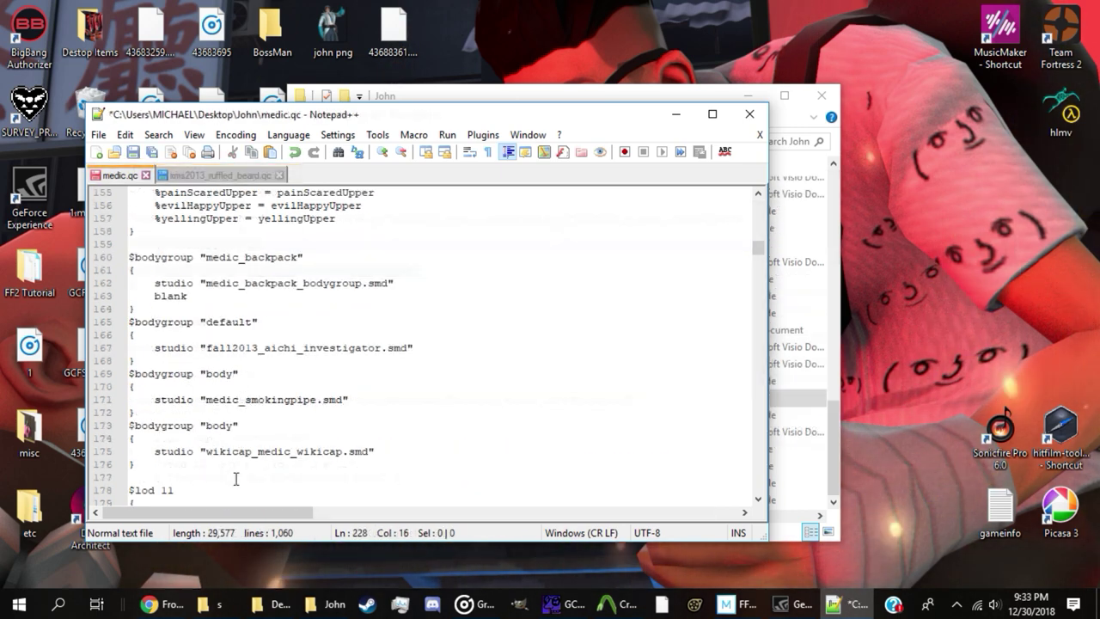
{"action": "scroll", "coordinate": [258, 344], "scroll_direction": "down", "scroll_amount": 1}
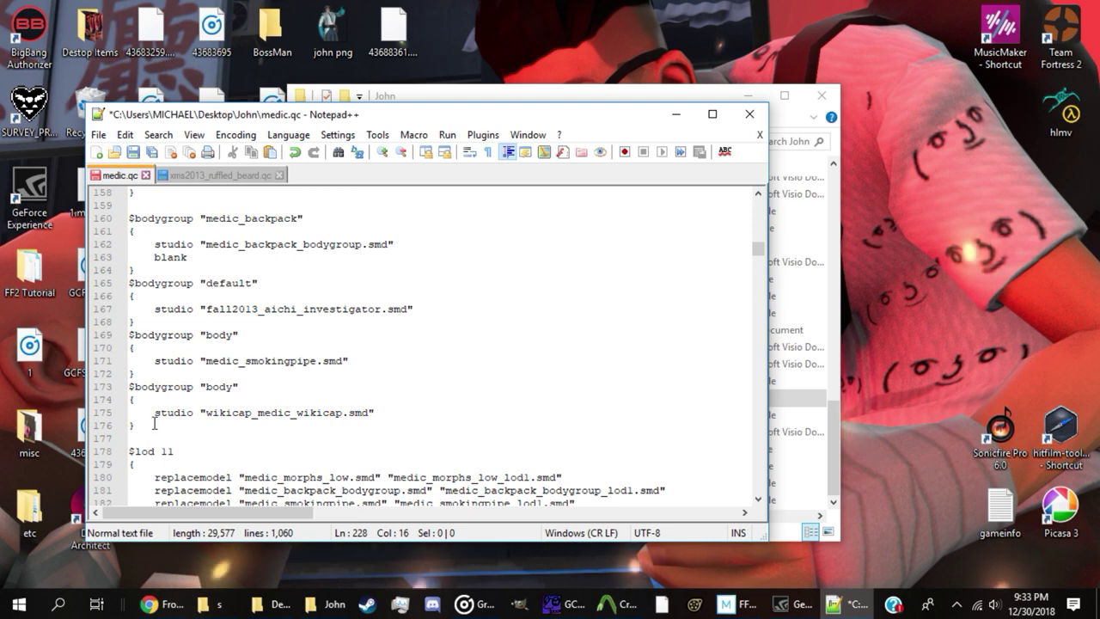
{"action": "left_click_drag", "start_coordinate": [136, 425], "coordinate": [122, 386]}
{"action": "key", "text": "ctrl+c"}
{"action": "left_click", "coordinate": [182, 426]}
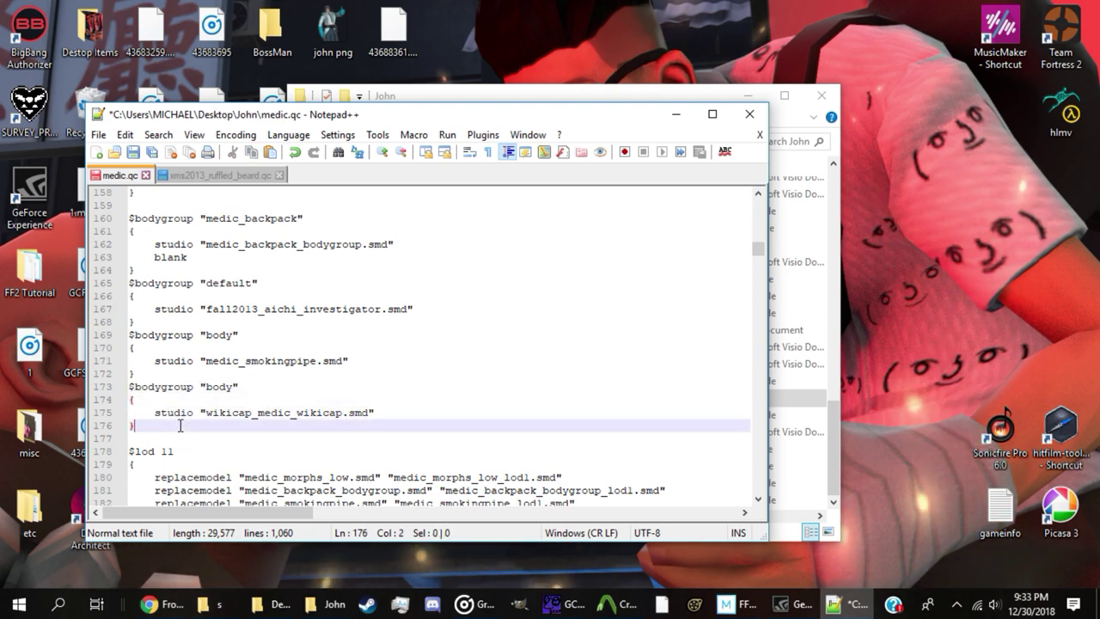
{"action": "key", "text": "Return"}
{"action": "key", "text": "ctrl+v"}
{"action": "scroll", "coordinate": [170, 317], "scroll_direction": "down", "scroll_amount": 3}
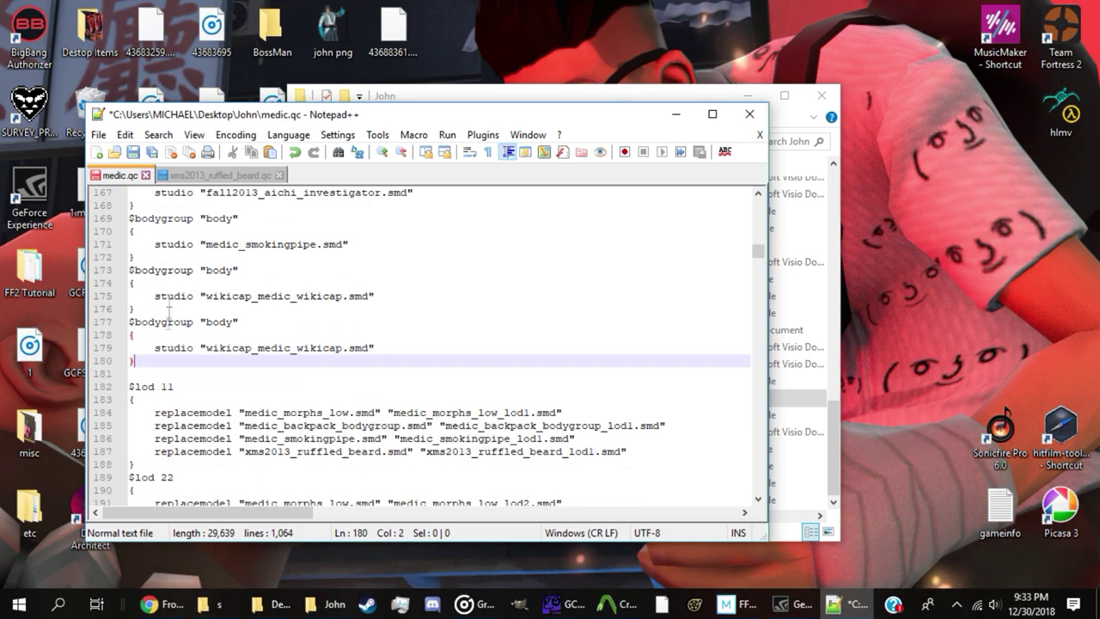
Step: Replace the duplicate's smd name with xms2013_ruffled_beard.smd, then close the beard QC file
{"action": "left_click", "coordinate": [213, 175]}
{"action": "scroll", "coordinate": [422, 422], "scroll_direction": "up", "scroll_amount": 20}
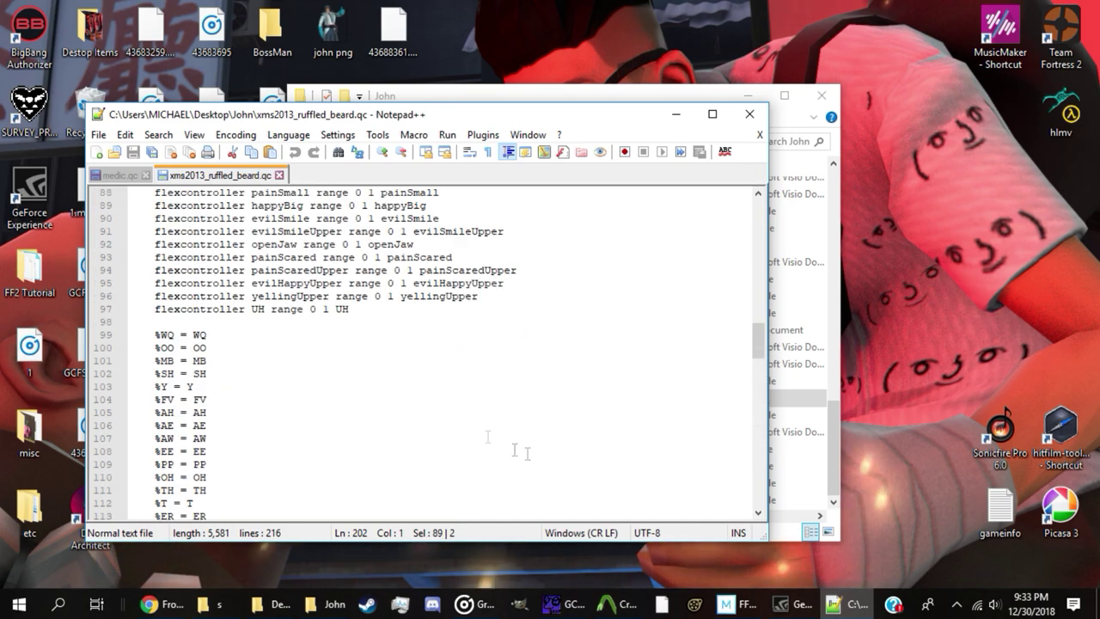
{"action": "scroll", "coordinate": [515, 446], "scroll_direction": "up", "scroll_amount": 20}
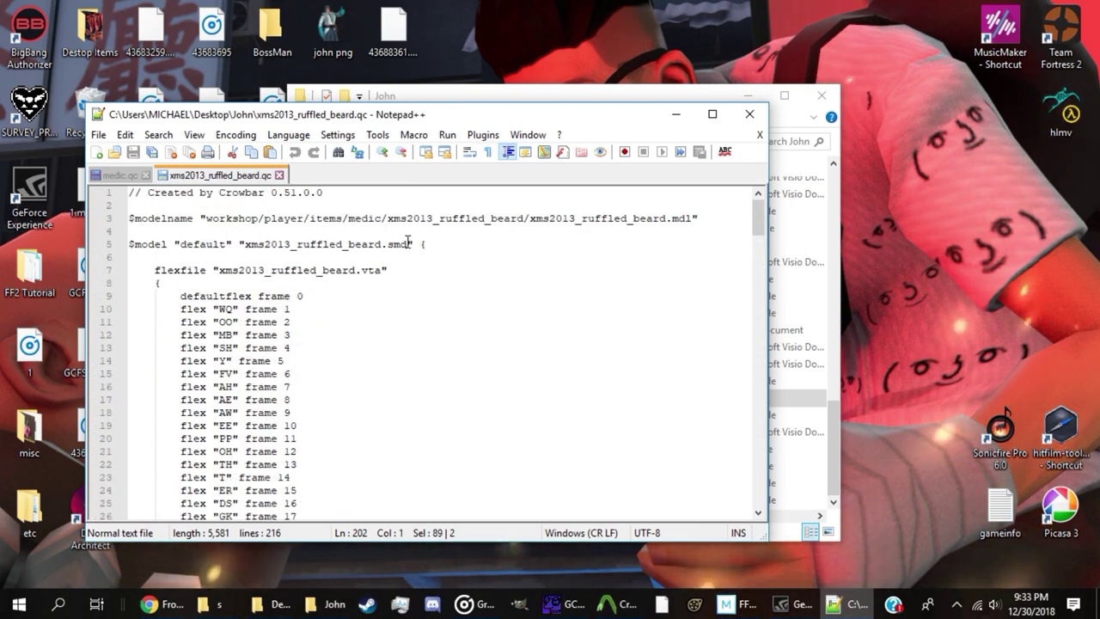
{"action": "left_click_drag", "start_coordinate": [409, 244], "coordinate": [327, 244]}
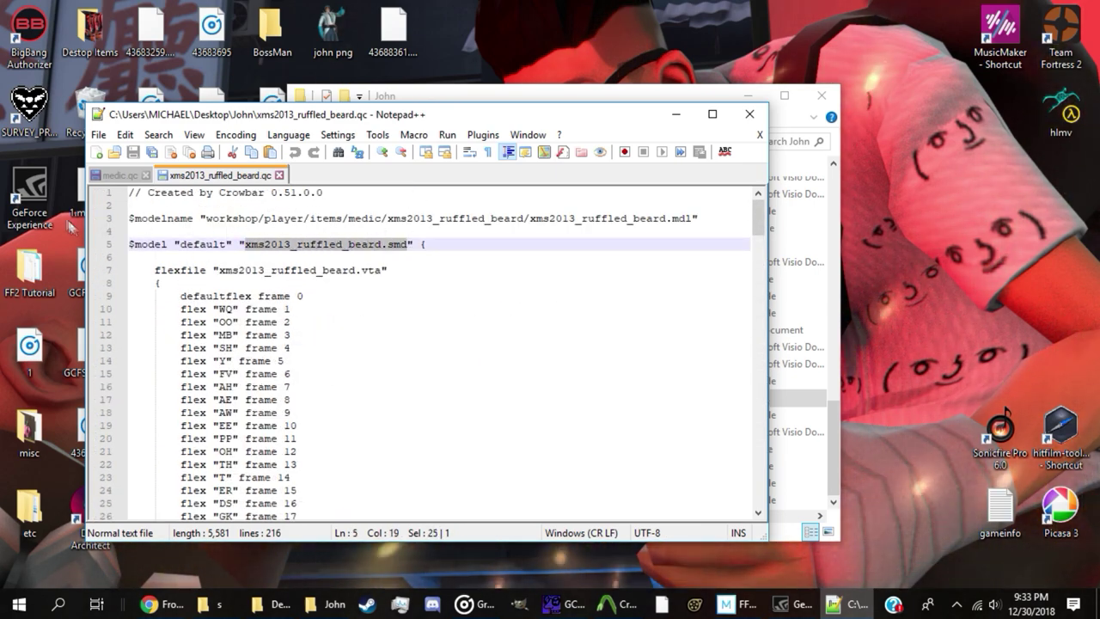
{"action": "left_click", "coordinate": [116, 175]}
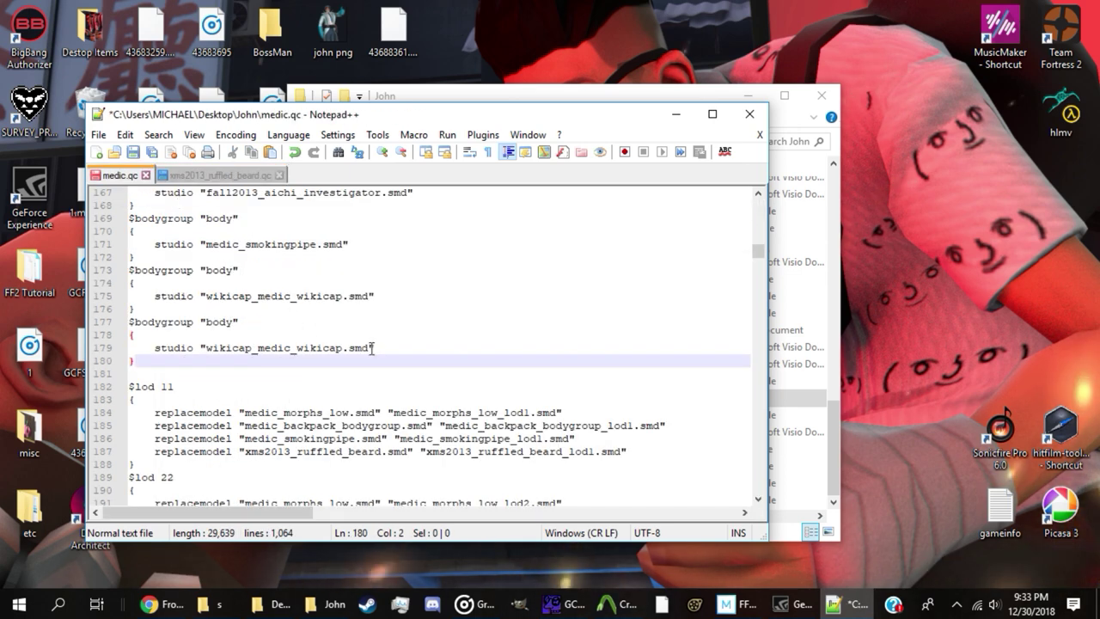
{"action": "left_click_drag", "start_coordinate": [370, 348], "coordinate": [319, 347]}
{"action": "key", "text": "ctrl+v"}
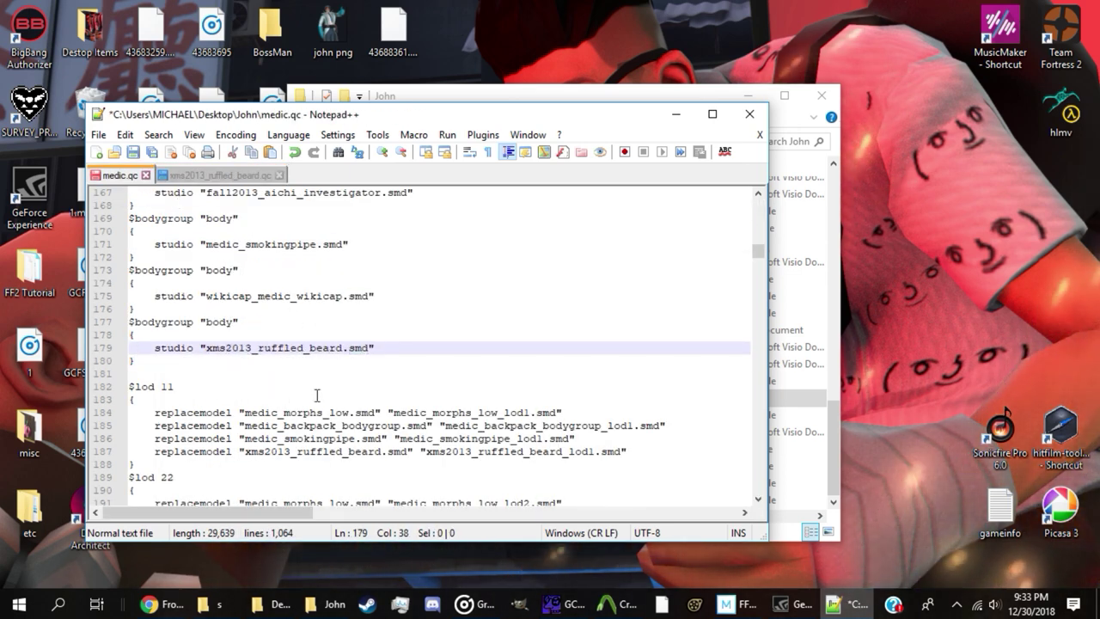
{"action": "left_click", "coordinate": [237, 176]}
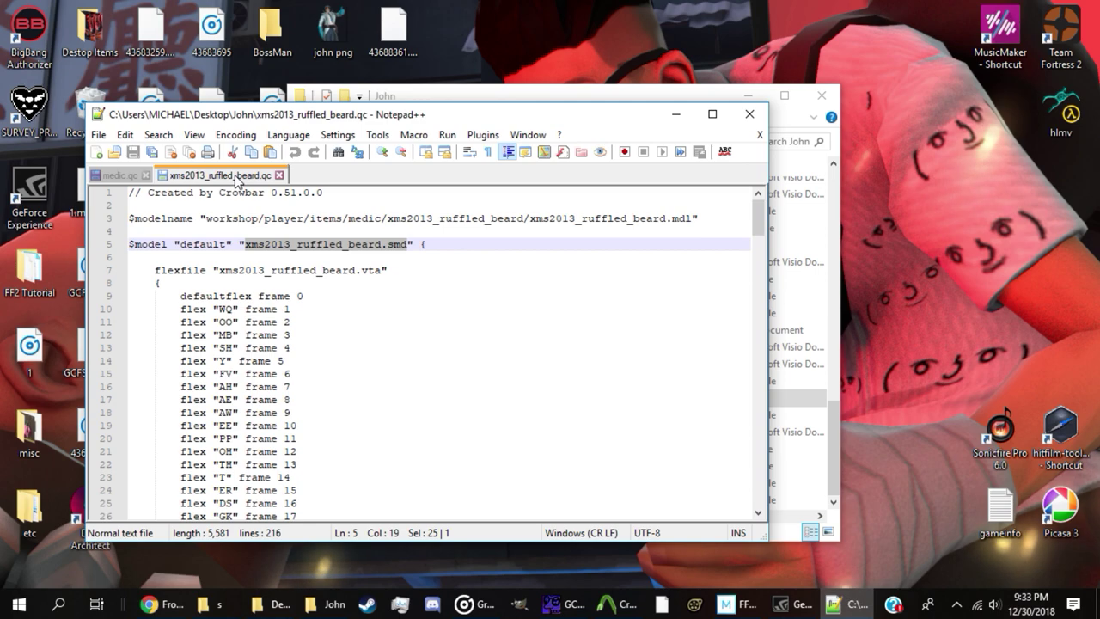
{"action": "left_click", "coordinate": [280, 175]}
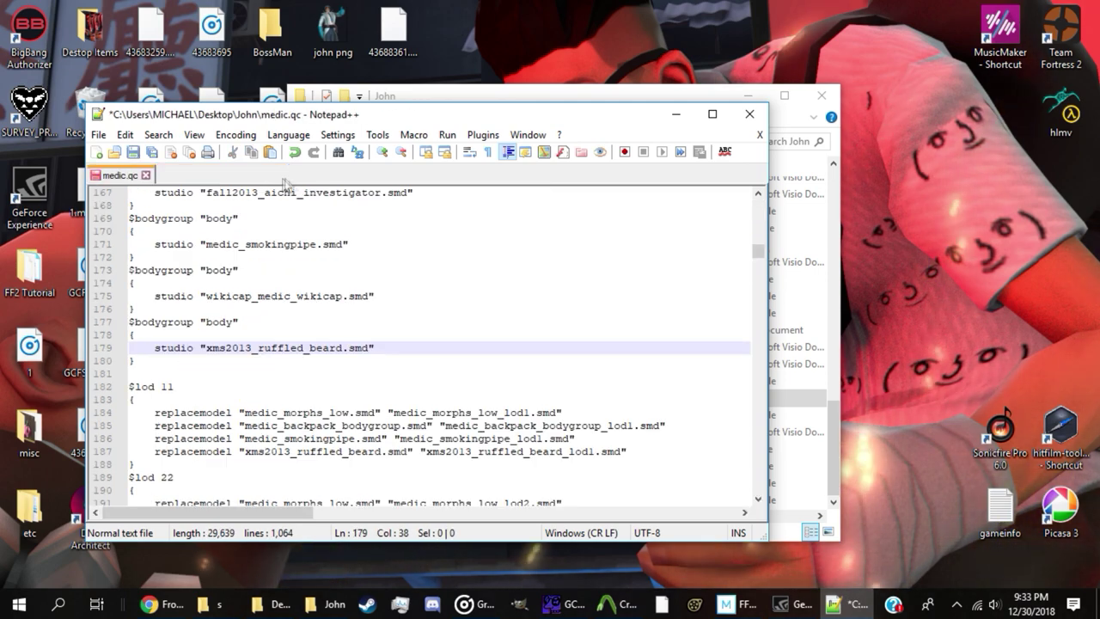
Step: Paste the medic_smokingpipe bodygroup block into medic.qc
{"action": "scroll", "coordinate": [662, 437], "scroll_direction": "down", "scroll_amount": 6}
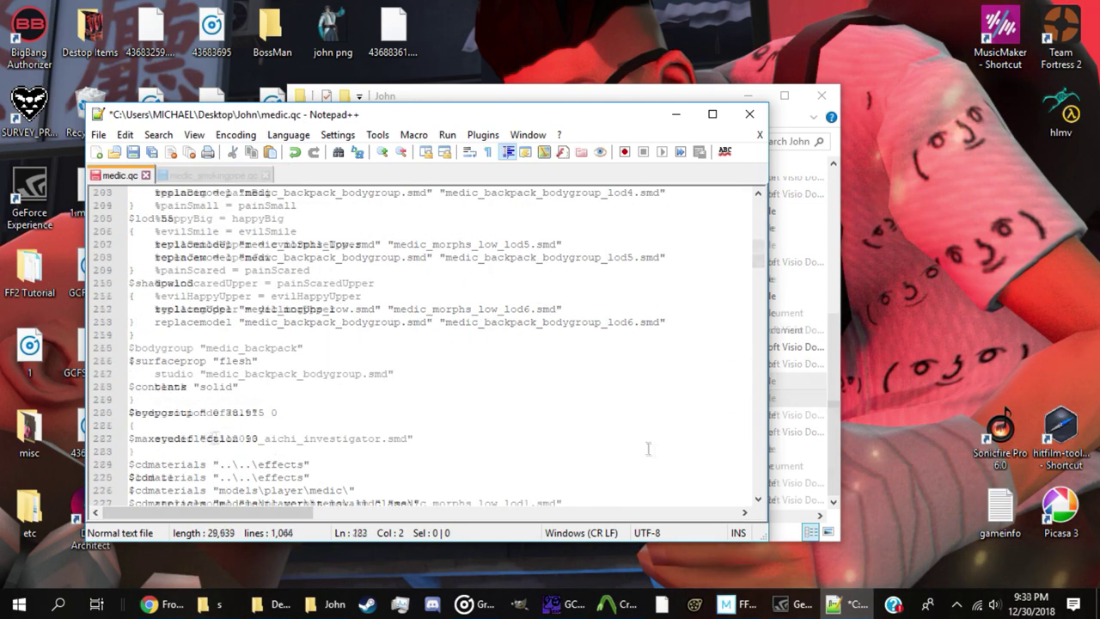
{"action": "key", "text": "ctrl+v"}
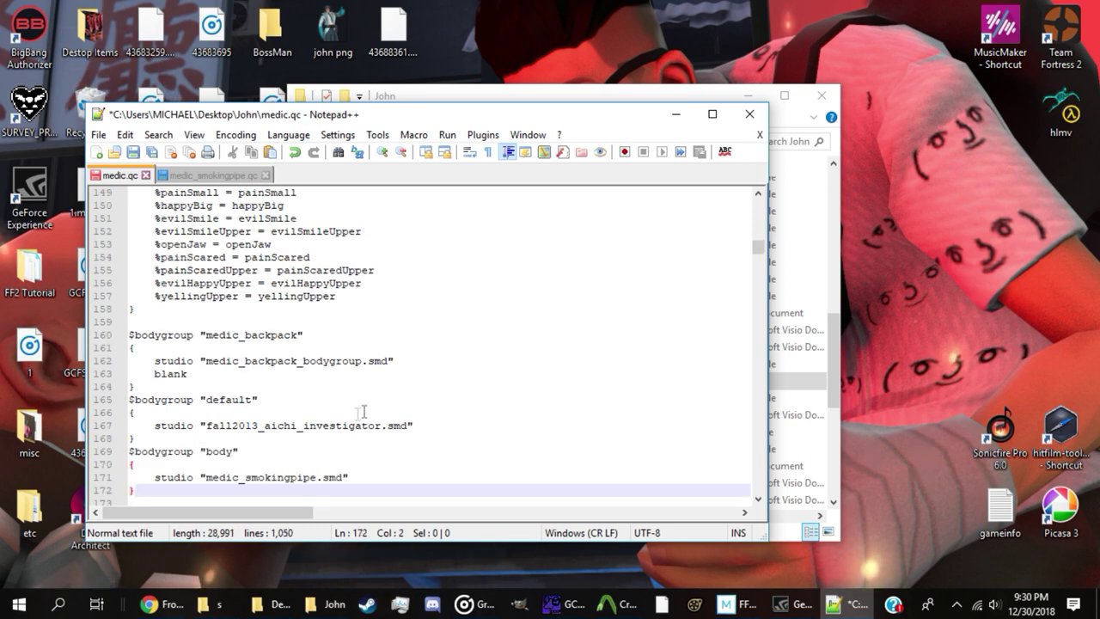
{"action": "scroll", "coordinate": [363, 411], "scroll_direction": "down", "scroll_amount": 5}
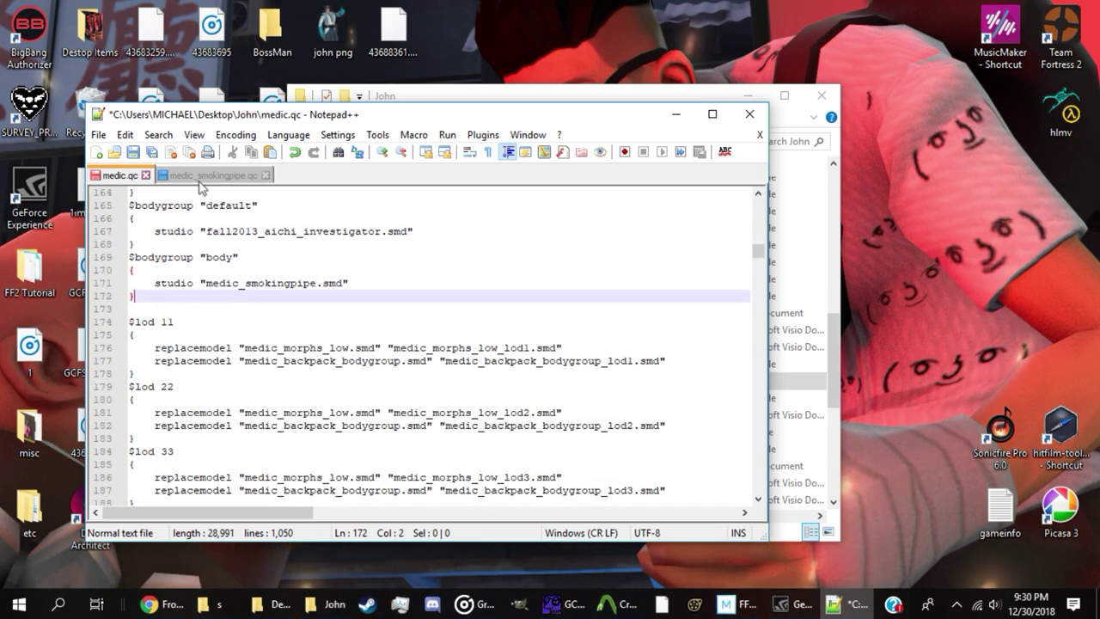
Step: Copy the smoking pipe lod1 replacemodel line into medic.qc's $lod 11 block
{"action": "left_click", "coordinate": [202, 176]}
{"action": "left_click", "coordinate": [577, 334]}
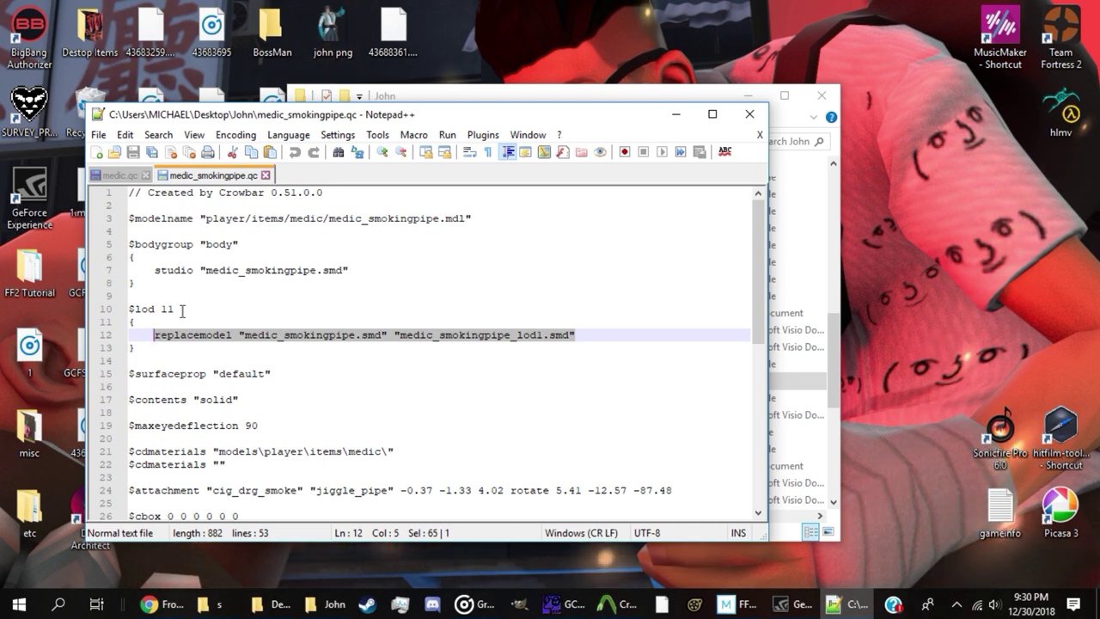
{"action": "left_click", "coordinate": [180, 310]}
{"action": "left_click", "coordinate": [122, 175]}
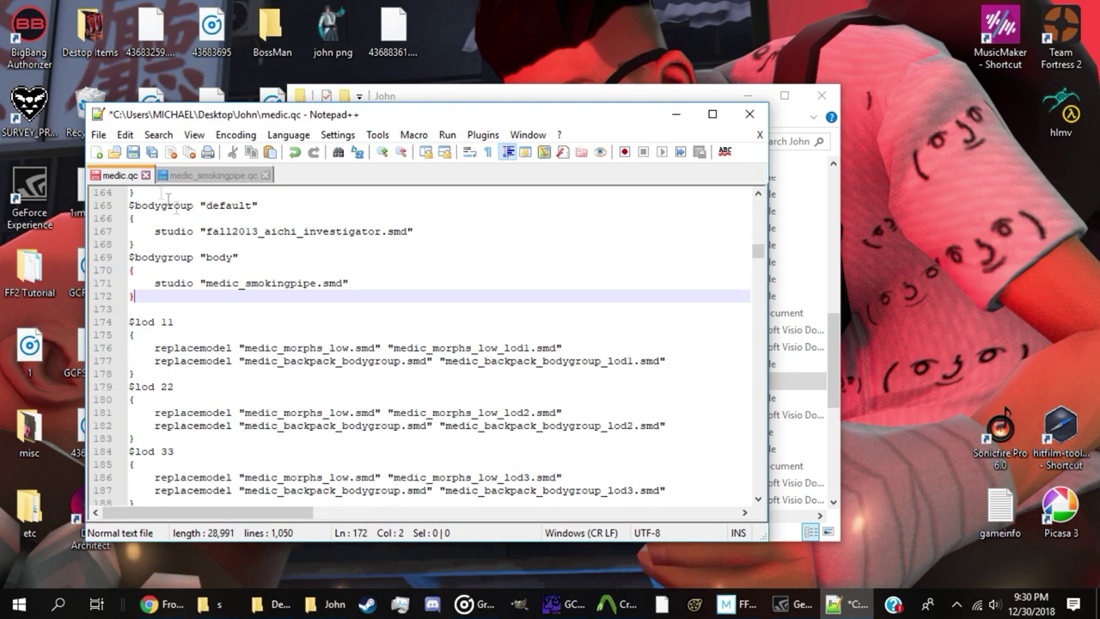
{"action": "left_click", "coordinate": [668, 354]}
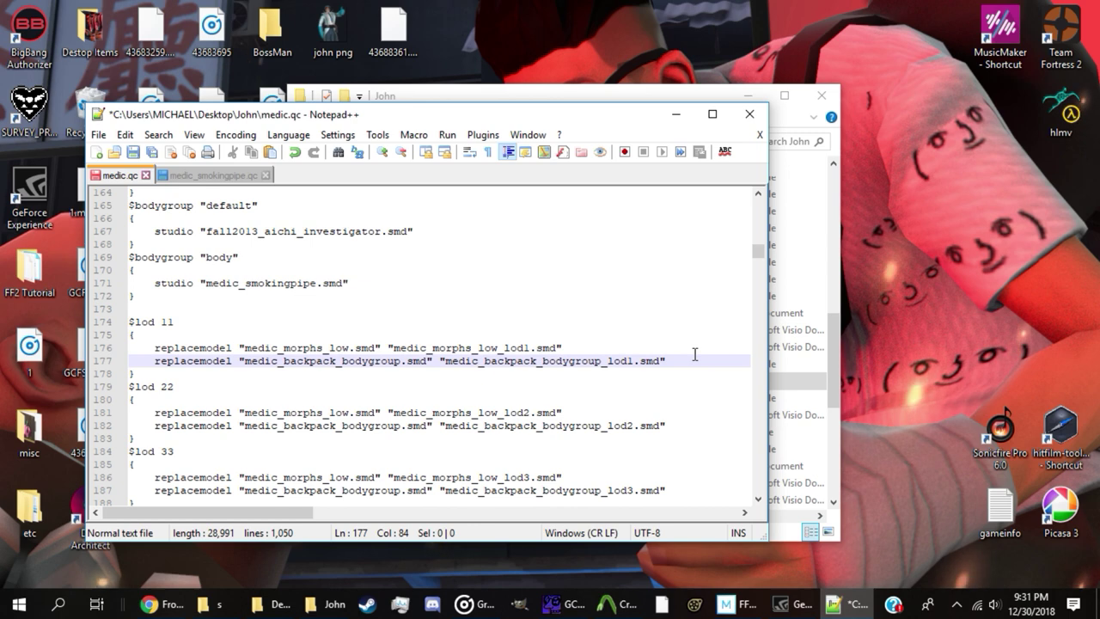
{"action": "key", "text": "Return"}
{"action": "key", "text": "ctrl+v"}
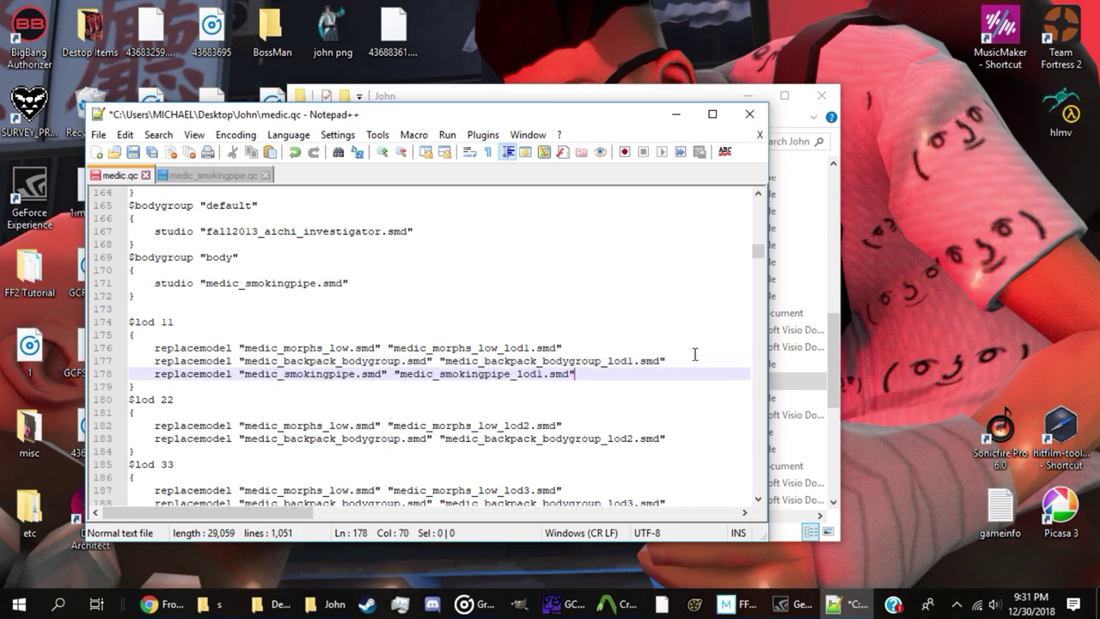
Step: Paste the two cdmaterials lines into medic.qc after the all_class cdmaterials line
{"action": "left_click", "coordinate": [199, 175]}
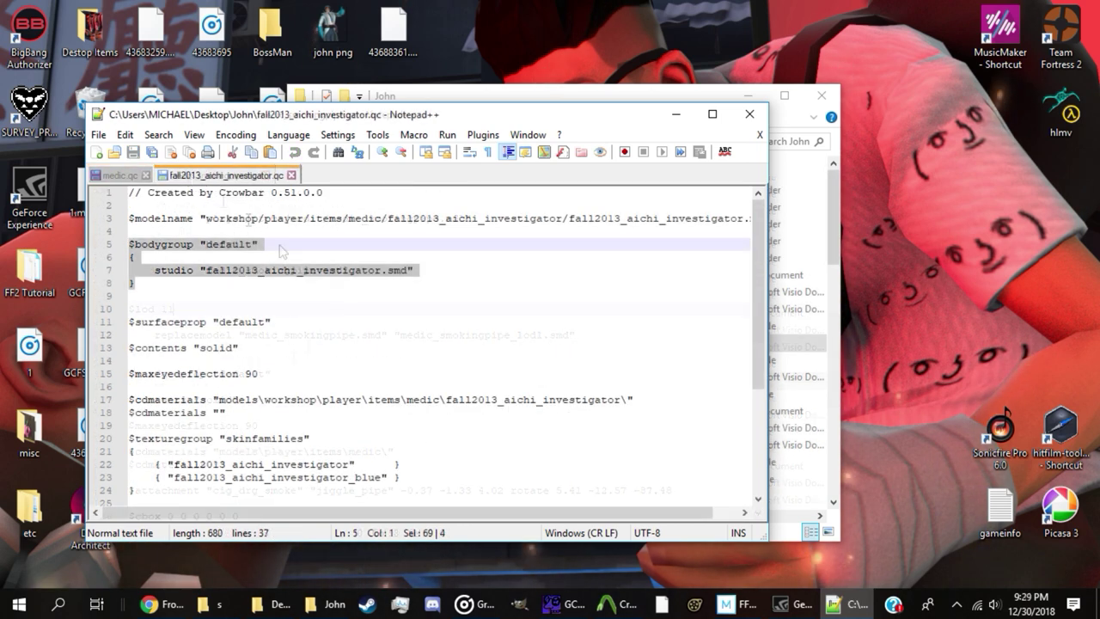
{"action": "left_click", "coordinate": [380, 414]}
{"action": "scroll", "coordinate": [380, 425], "scroll_direction": "down", "scroll_amount": 2}
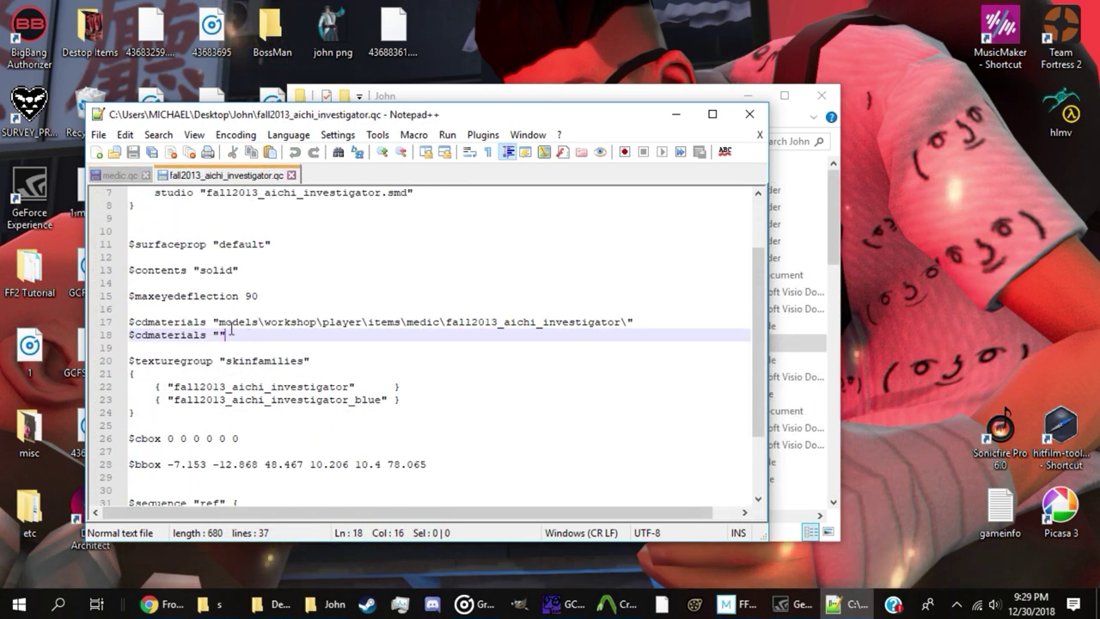
{"action": "key", "text": "shift+Home"}
{"action": "key", "text": "shift+Up"}
{"action": "key", "text": "ctrl+c"}
{"action": "left_click", "coordinate": [260, 342]}
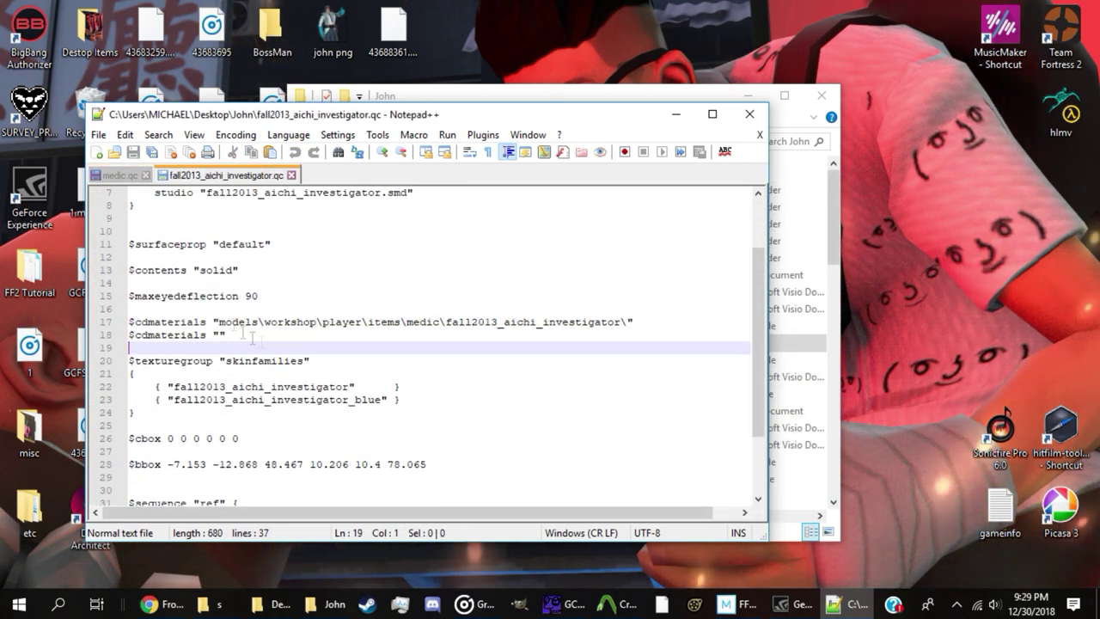
{"action": "key", "text": "ctrl+Tab"}
{"action": "scroll", "coordinate": [299, 385], "scroll_direction": "down", "scroll_amount": 2}
{"action": "scroll", "coordinate": [299, 385], "scroll_direction": "down", "scroll_amount": 13}
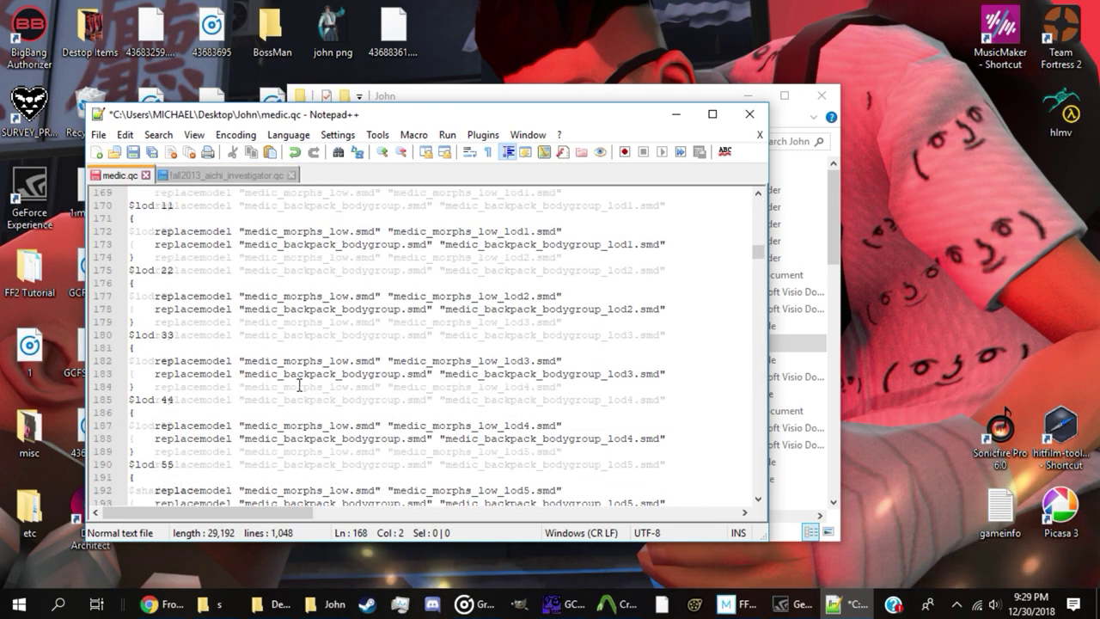
{"action": "scroll", "coordinate": [281, 375], "scroll_direction": "down", "scroll_amount": 1}
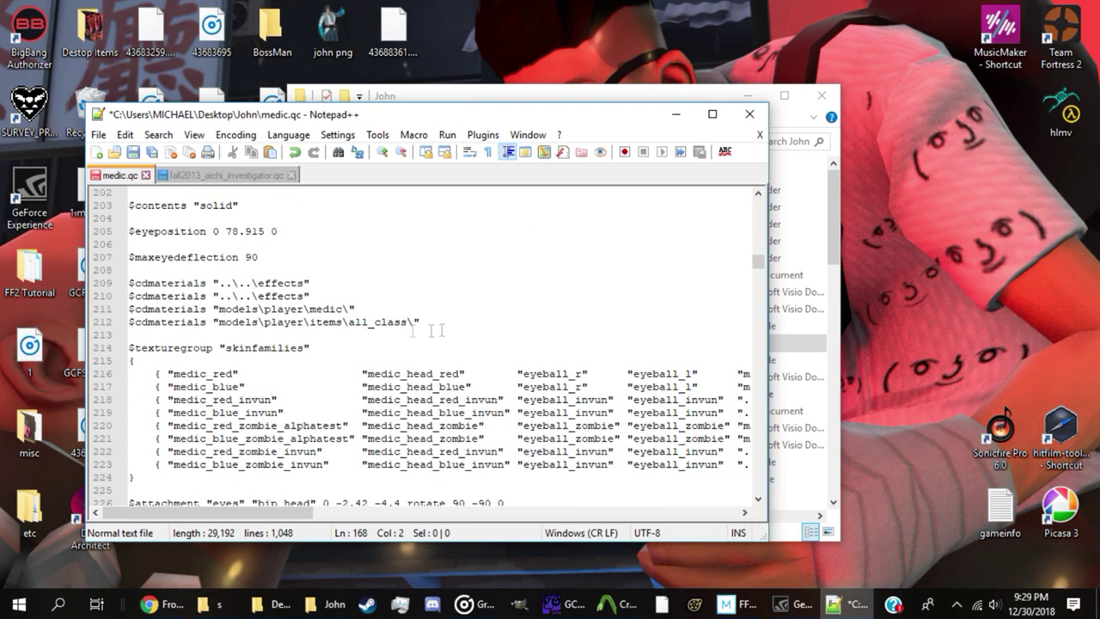
{"action": "left_click", "coordinate": [448, 321]}
{"action": "key", "text": "ctrl+v"}
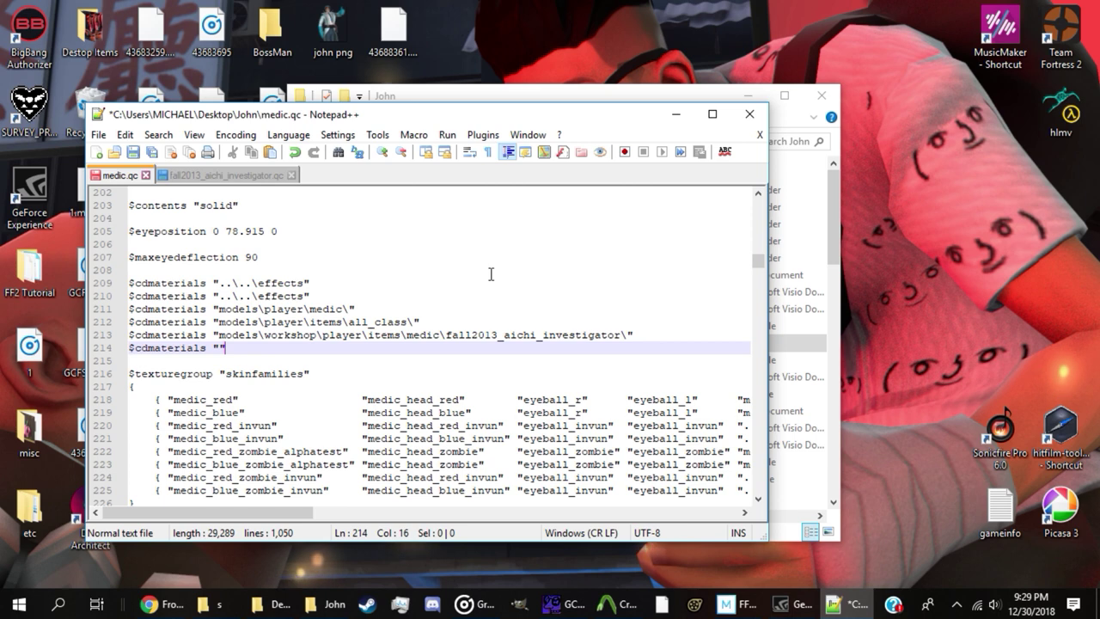
Step: Add the fall2013_aichi_investigator red and blue texture names to lines 218 and 219
{"action": "left_click", "coordinate": [222, 175]}
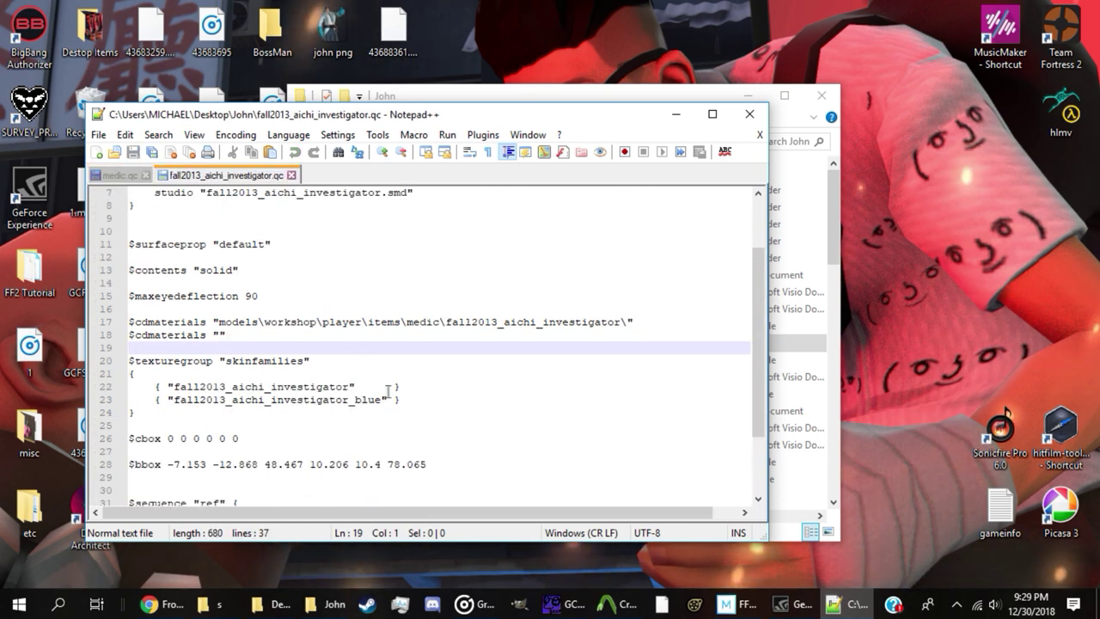
{"action": "left_click_drag", "start_coordinate": [394, 387], "coordinate": [284, 377]}
{"action": "key", "text": "ctrl+c"}
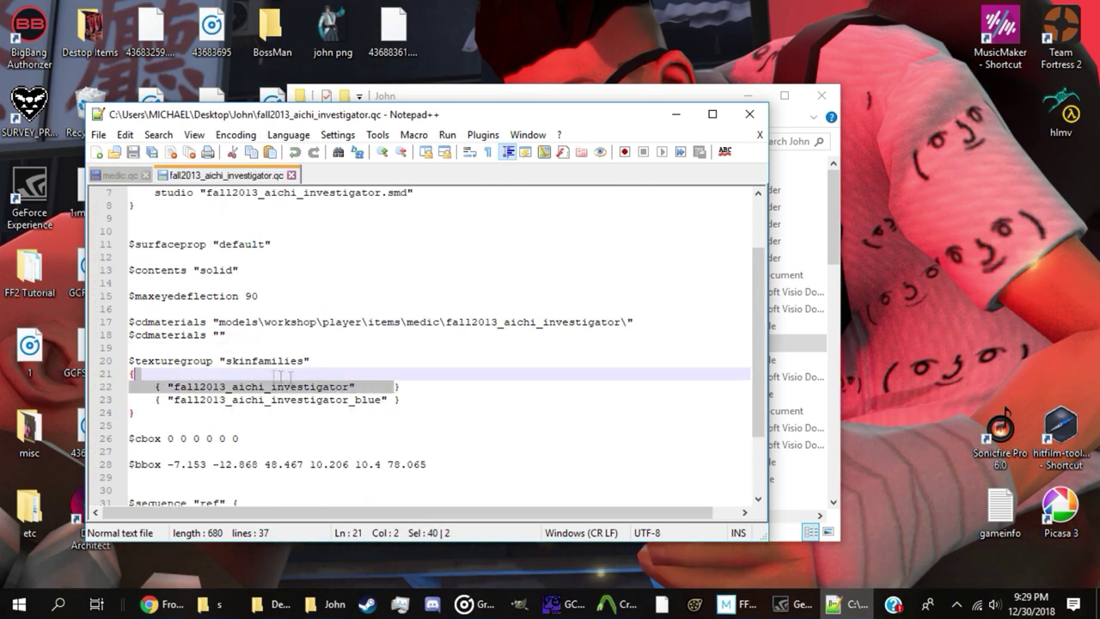
{"action": "left_click", "coordinate": [124, 175]}
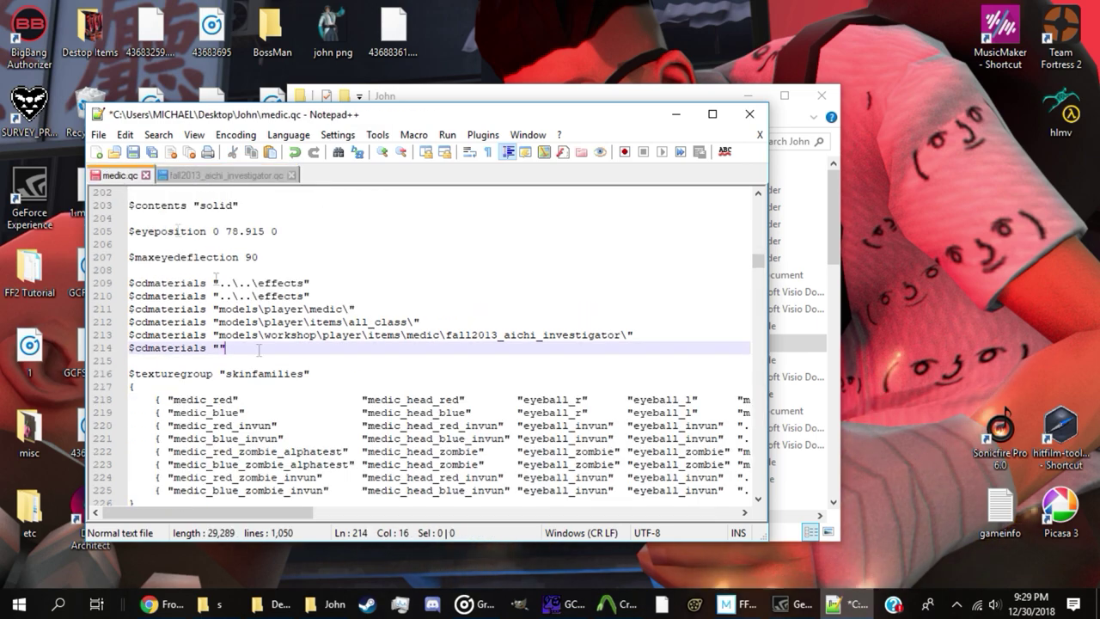
{"action": "scroll", "coordinate": [419, 440], "scroll_direction": "right", "scroll_amount": 5}
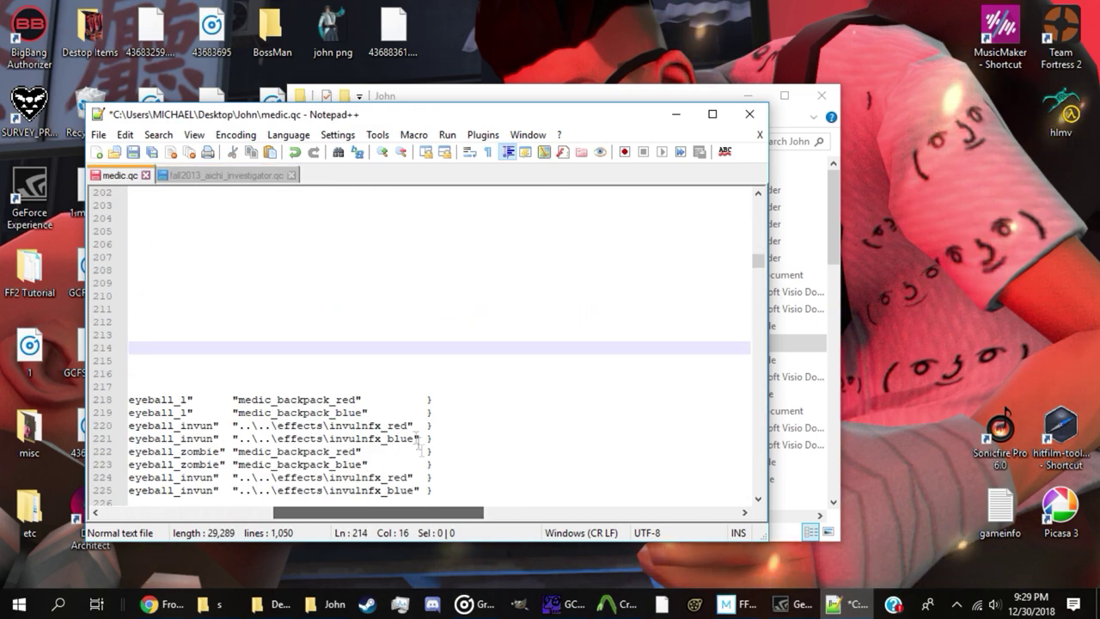
{"action": "left_click", "coordinate": [428, 400]}
{"action": "key", "text": "ctrl+v"}
{"action": "left_click", "coordinate": [230, 176]}
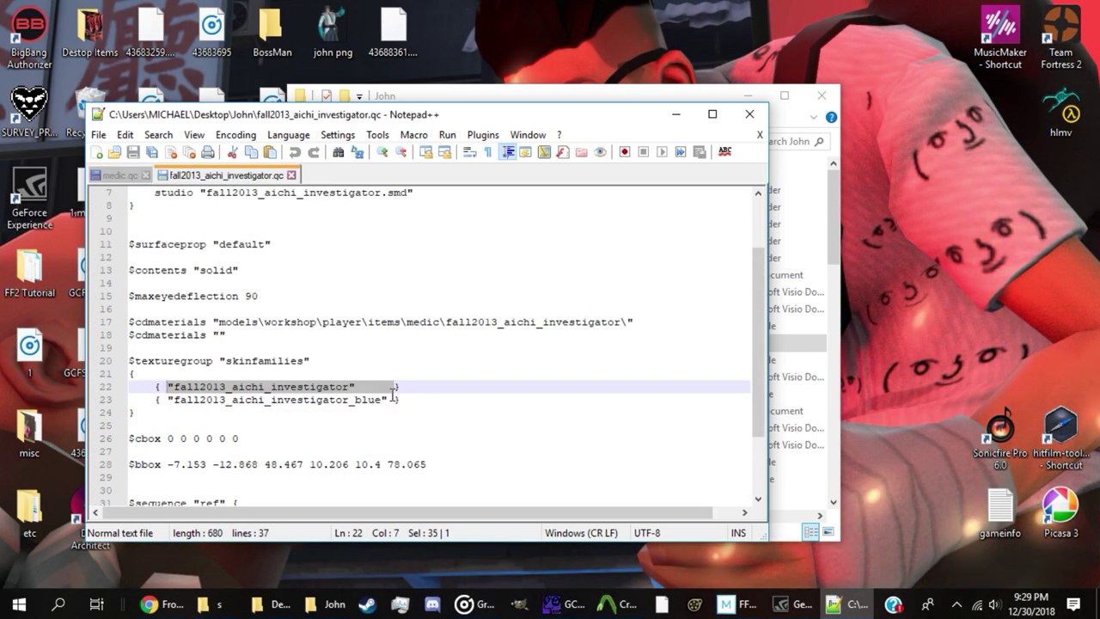
{"action": "left_click_drag", "start_coordinate": [393, 400], "coordinate": [373, 399]}
{"action": "left_click_drag", "start_coordinate": [202, 401], "coordinate": [173, 402]}
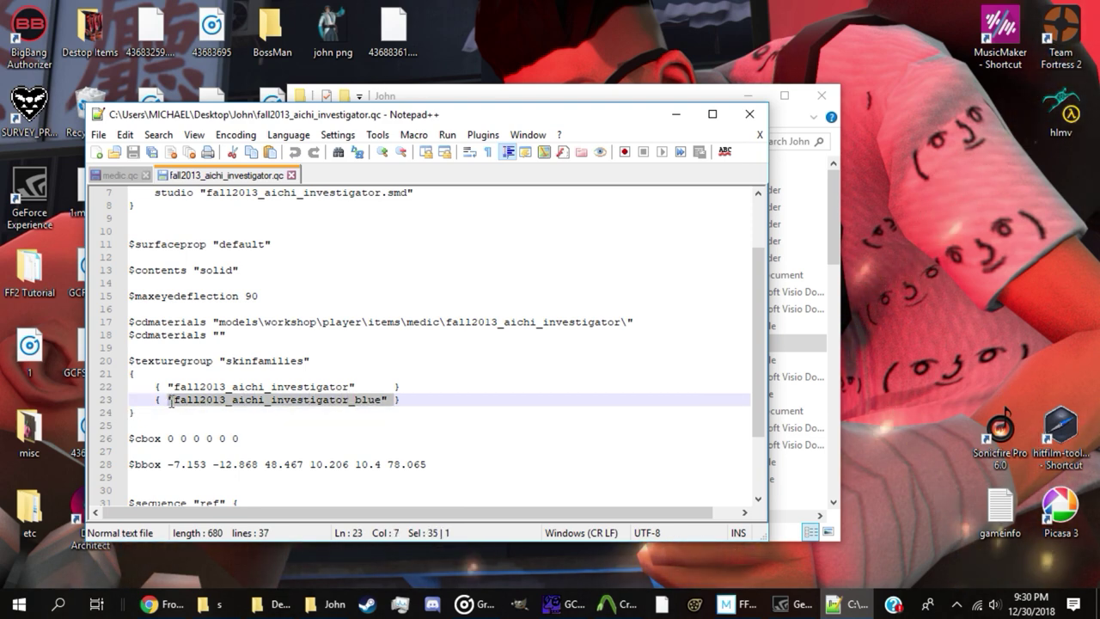
{"action": "left_click", "coordinate": [120, 175]}
{"action": "left_click", "coordinate": [428, 414]}
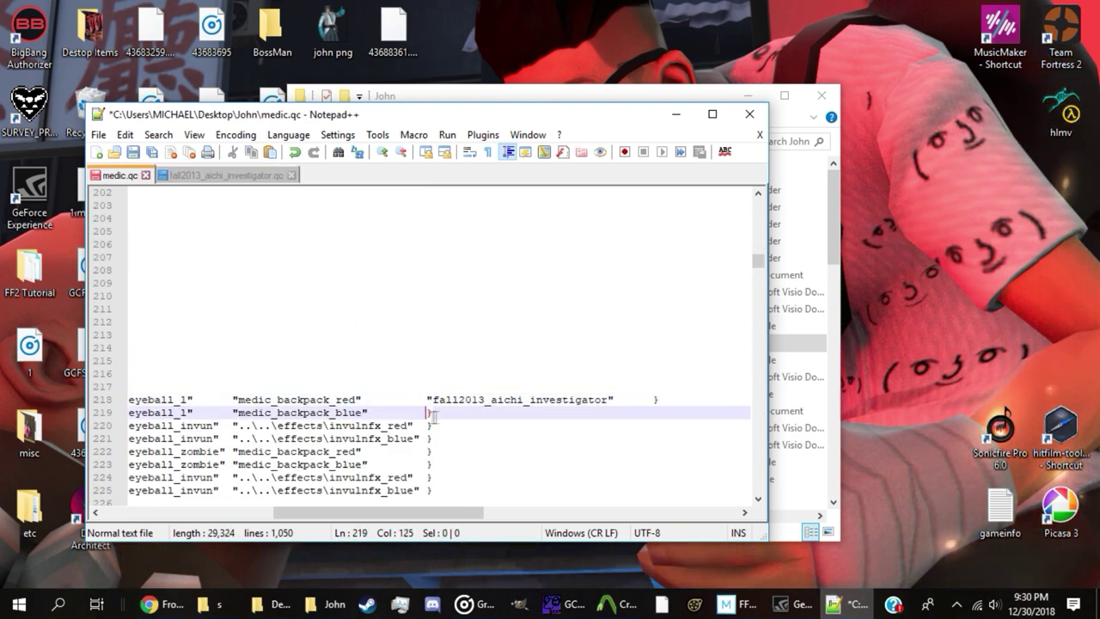
Step: Add the invulnfx_red and invulnfx_blue effect paths to lines 220 and 221
{"action": "left_click_drag", "start_coordinate": [415, 426], "coordinate": [401, 425]}
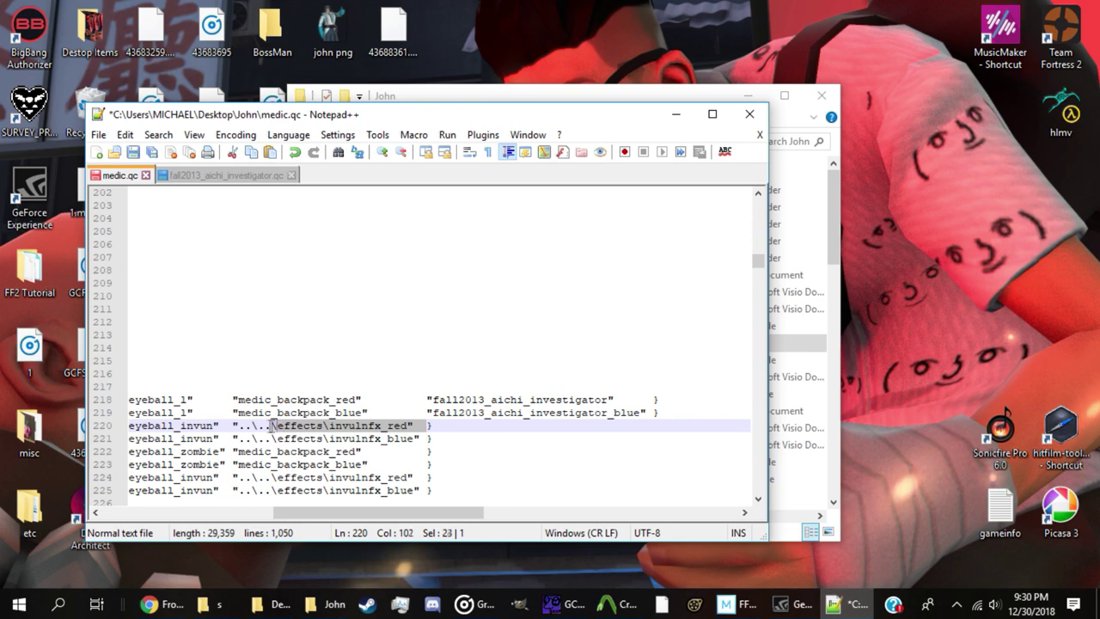
{"action": "left_click", "coordinate": [428, 425]}
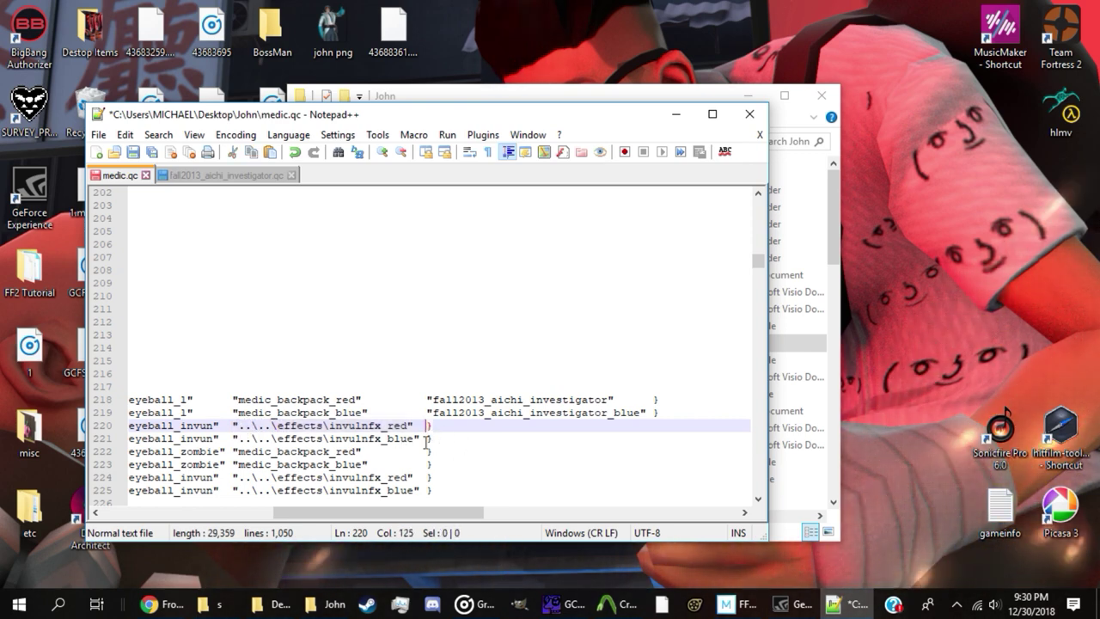
{"action": "left_click_drag", "start_coordinate": [425, 438], "coordinate": [362, 438]}
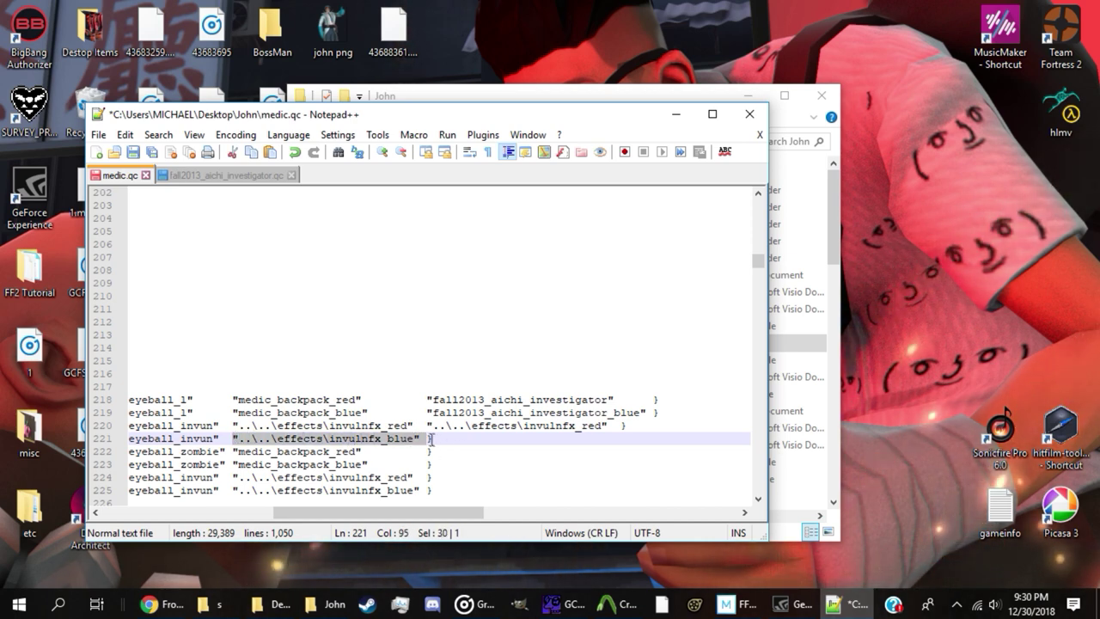
{"action": "left_click", "coordinate": [621, 425]}
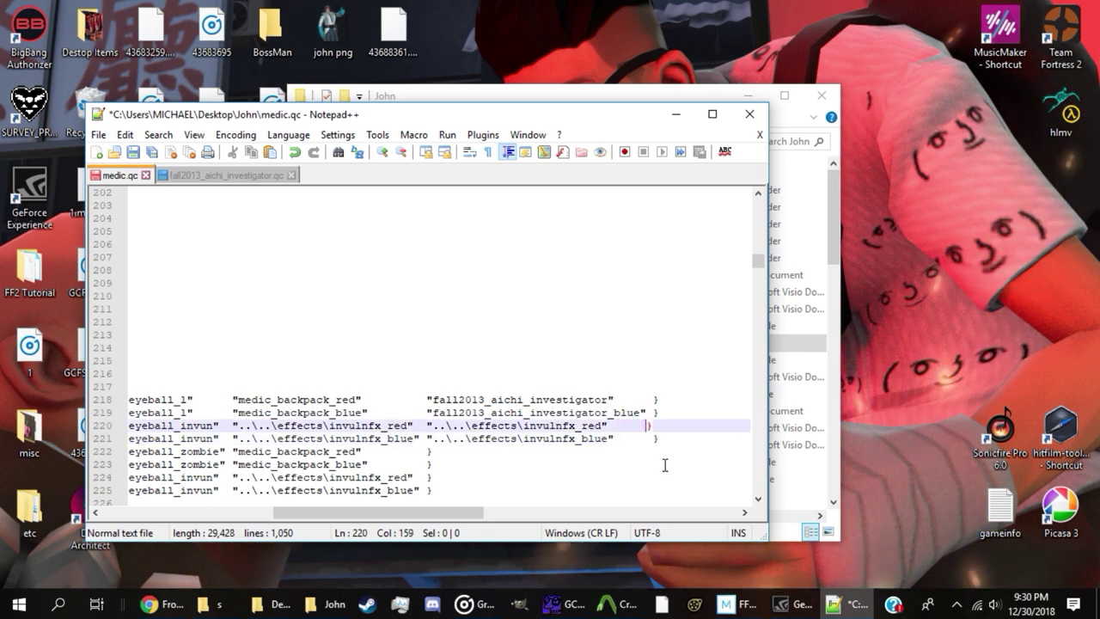
{"action": "scroll", "coordinate": [512, 424], "scroll_direction": "down", "scroll_amount": 2}
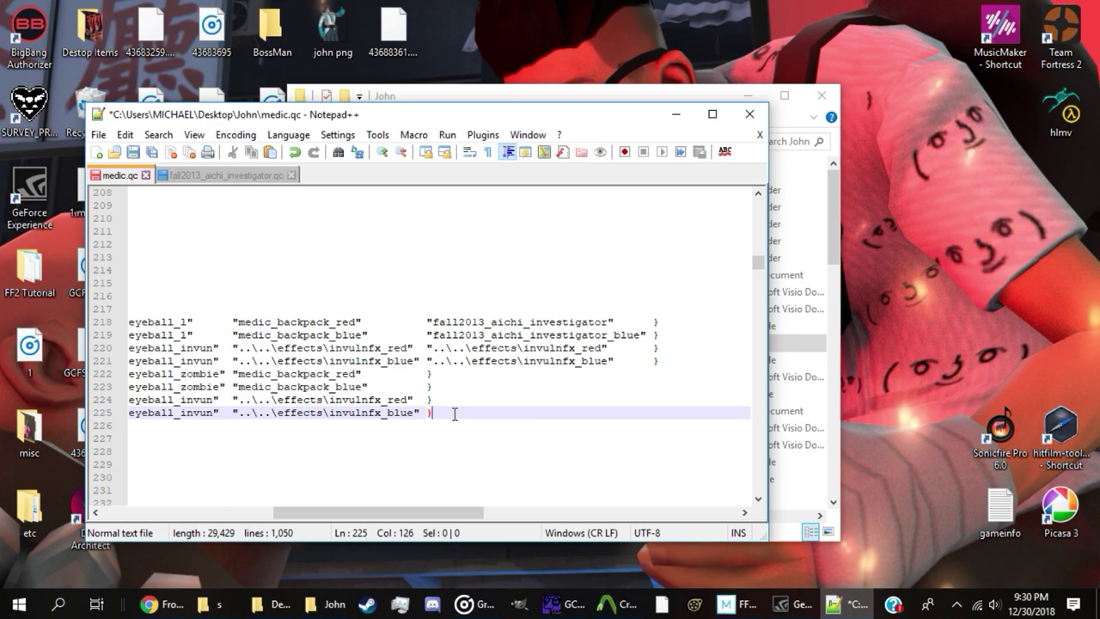
Step: Delete the four zombie skin-family rows, lines 222–225, from medic.qc
{"action": "left_click_drag", "start_coordinate": [452, 412], "coordinate": [2, 371]}
{"action": "key", "text": "BackSpace"}
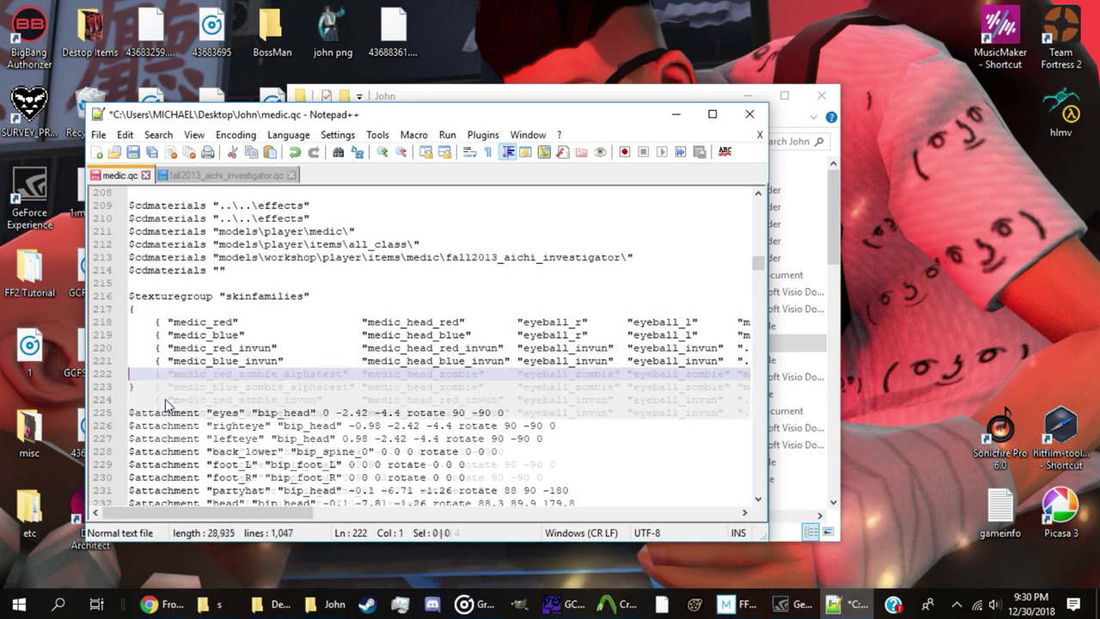
{"action": "key", "text": "BackSpace"}
{"action": "left_click_drag", "start_coordinate": [451, 513], "coordinate": [296, 513]}
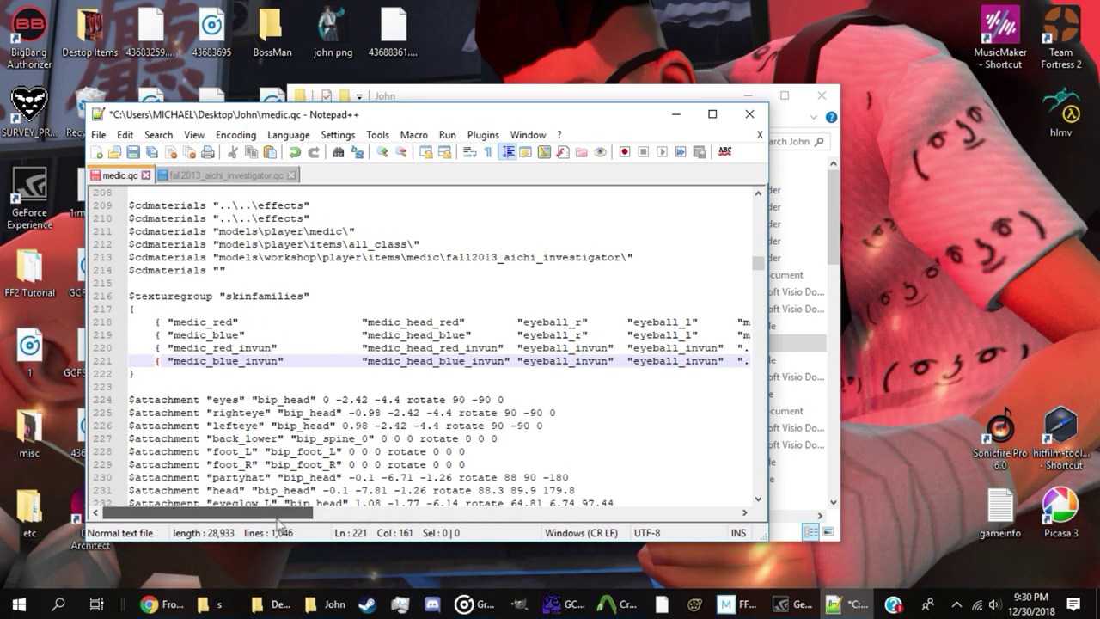
{"action": "left_click_drag", "start_coordinate": [135, 374], "coordinate": [112, 382]}
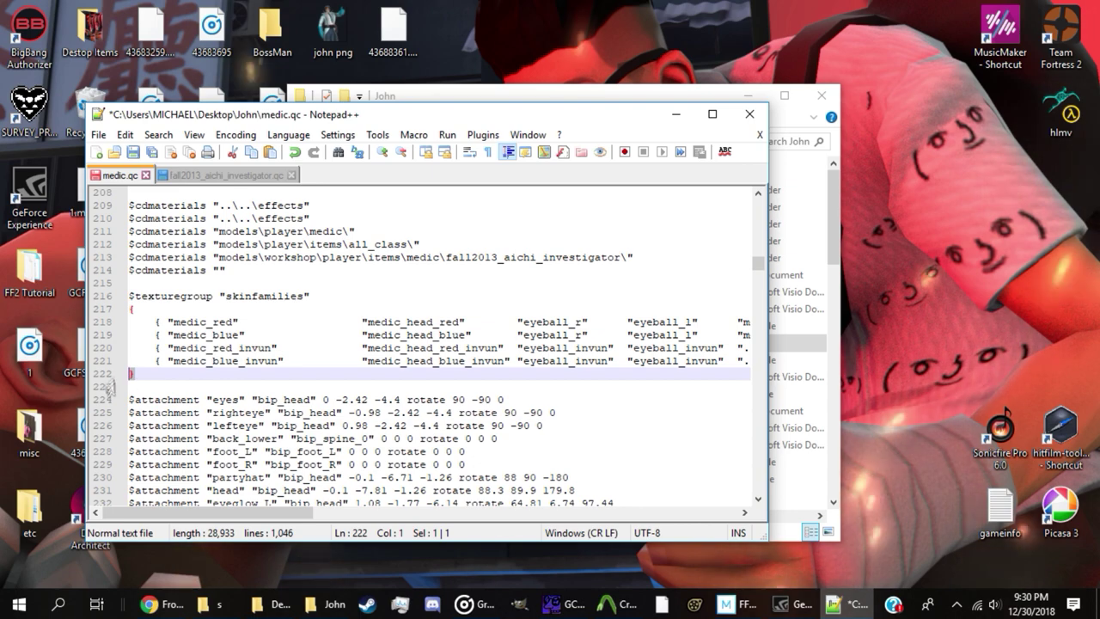
{"action": "left_click", "coordinate": [153, 379]}
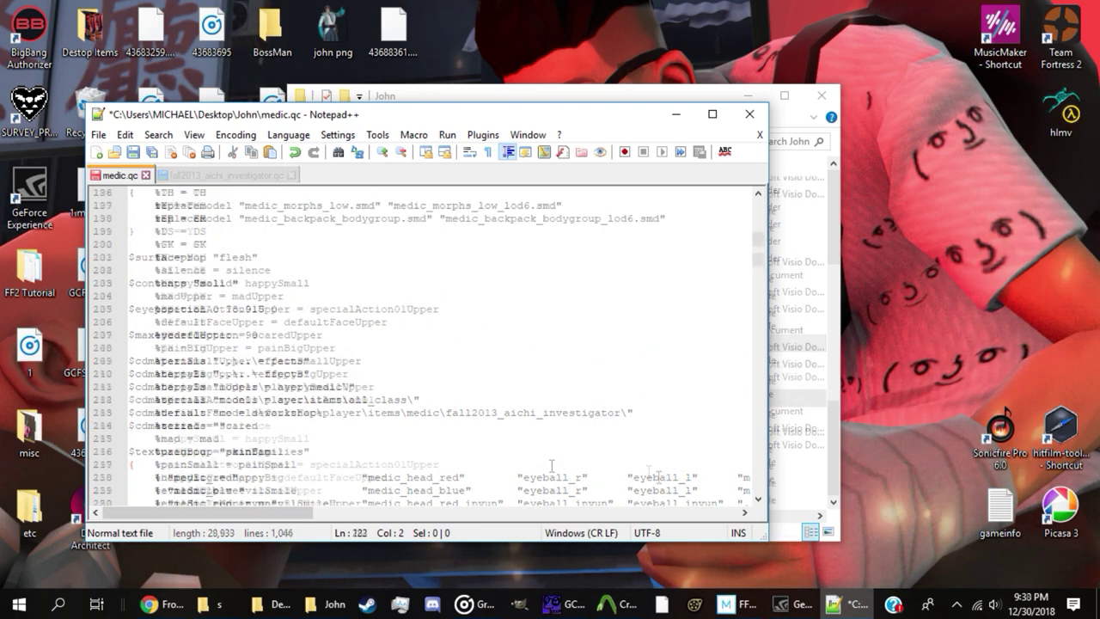
Step: Change $modelname to freak_fortress_2/johnboss/john.mdl and save medic.qc
{"action": "scroll", "coordinate": [601, 473], "scroll_direction": "up", "scroll_amount": 15}
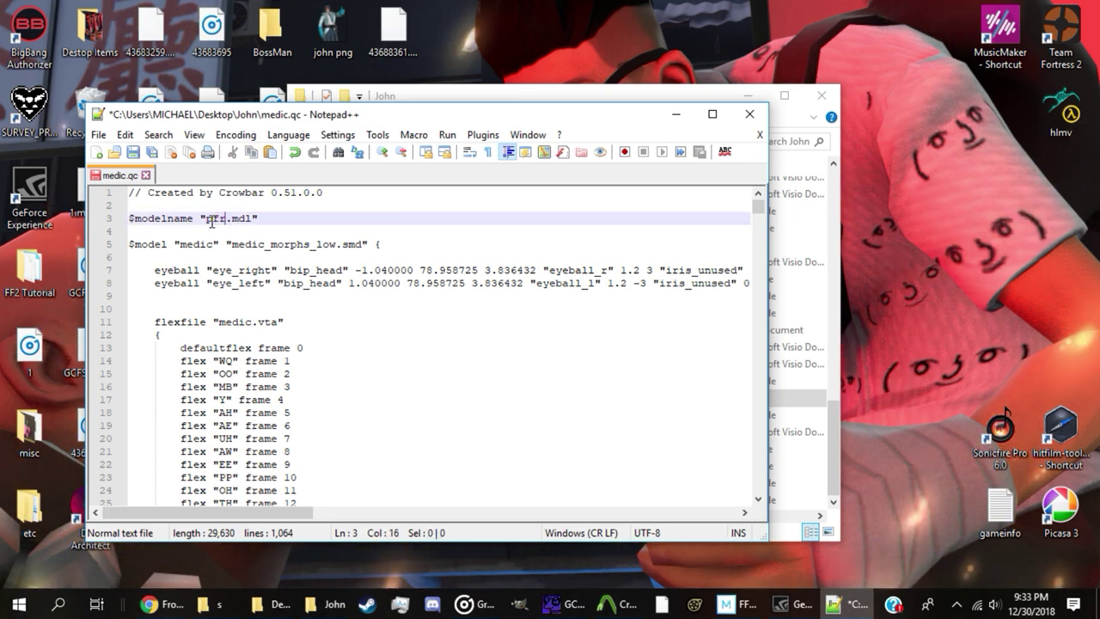
{"action": "key", "text": "BackSpace"}
{"action": "key", "text": "BackSpace"}
{"action": "type", "text": "reak_fortre"}
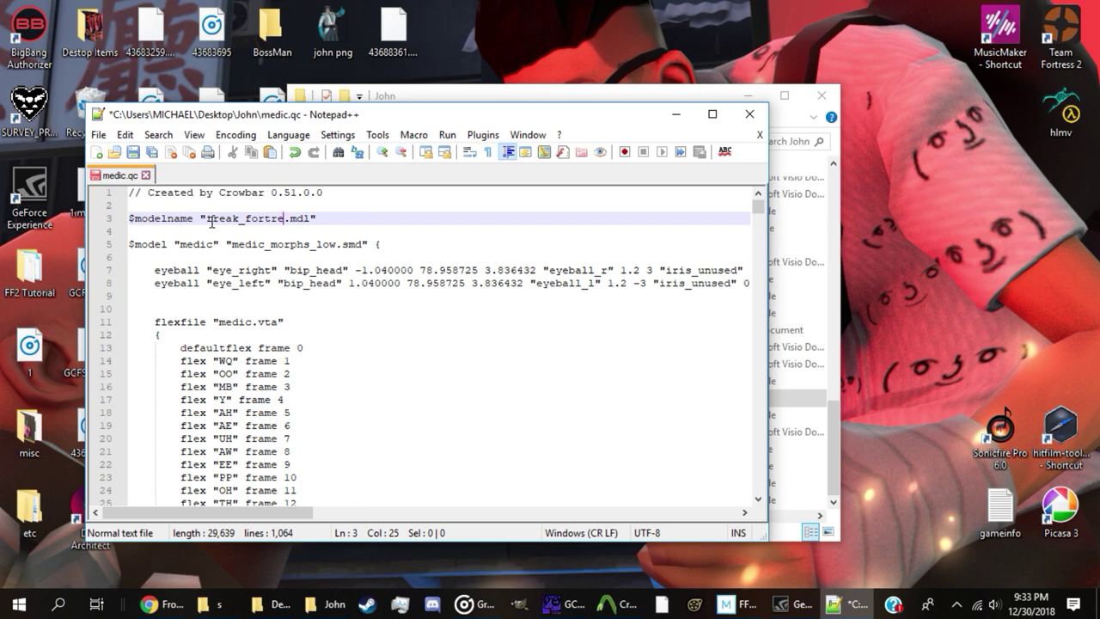
{"action": "type", "text": "ss_2/jo"}
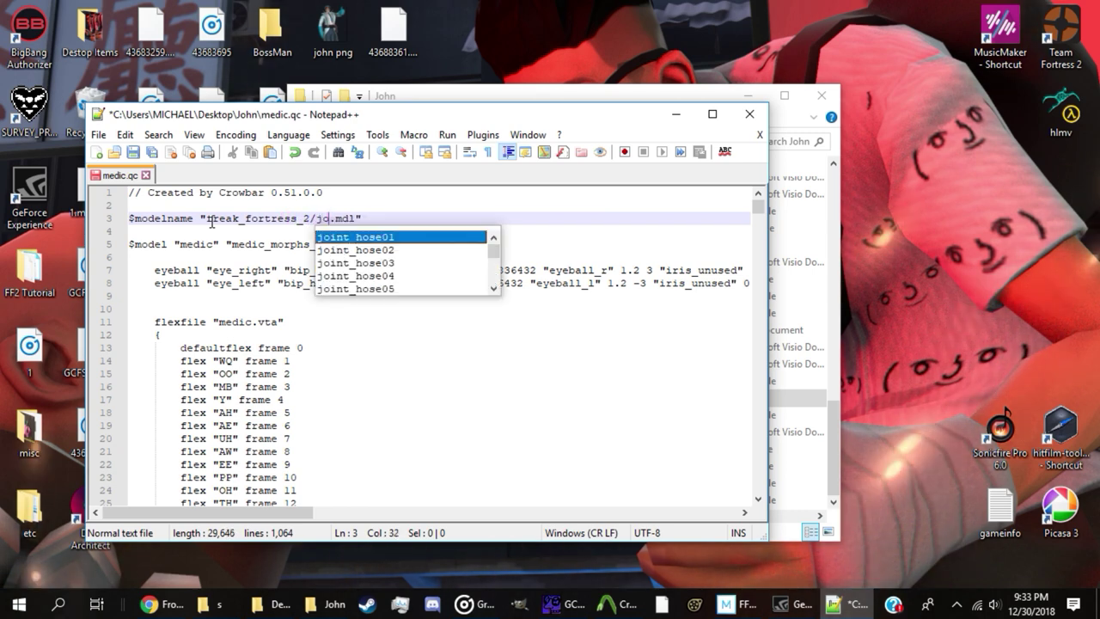
{"action": "type", "text": "hnboss/john"}
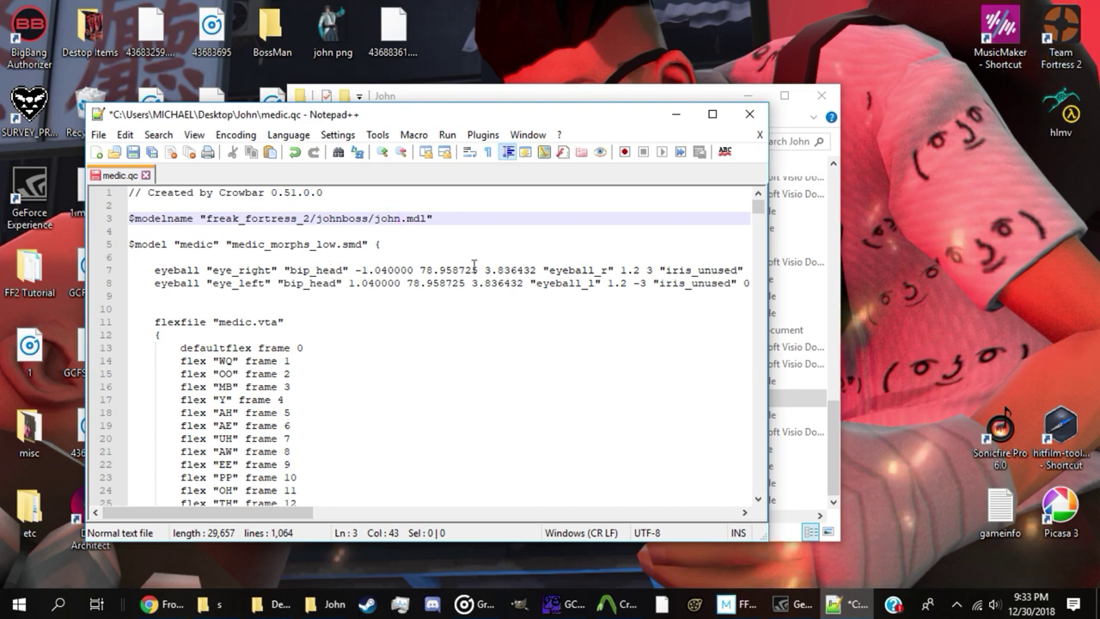
{"action": "left_click", "coordinate": [134, 151]}
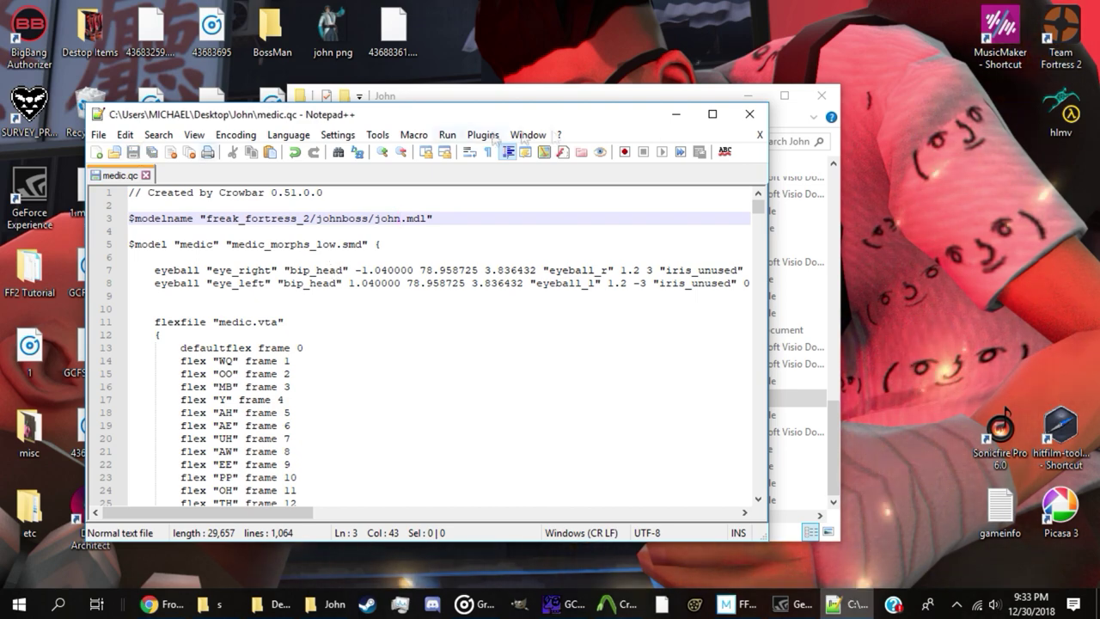
Step: Create a new folder named Compile inside the John folder
{"action": "left_click", "coordinate": [676, 114]}
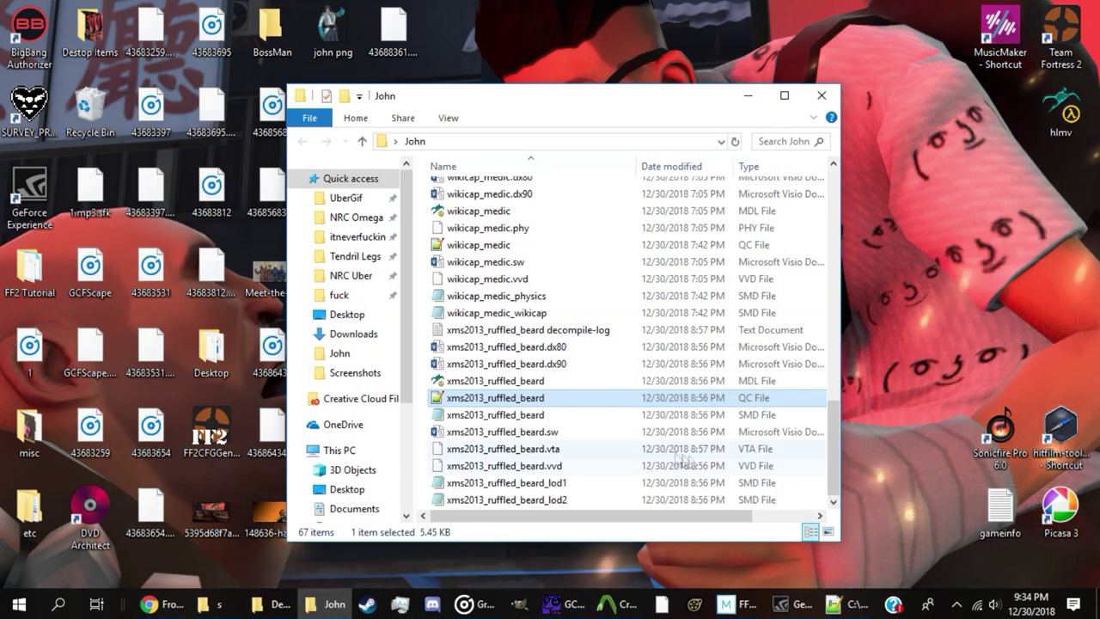
{"action": "scroll", "coordinate": [551, 399], "scroll_direction": "up", "scroll_amount": 1}
{"action": "scroll", "coordinate": [567, 416], "scroll_direction": "up", "scroll_amount": 12}
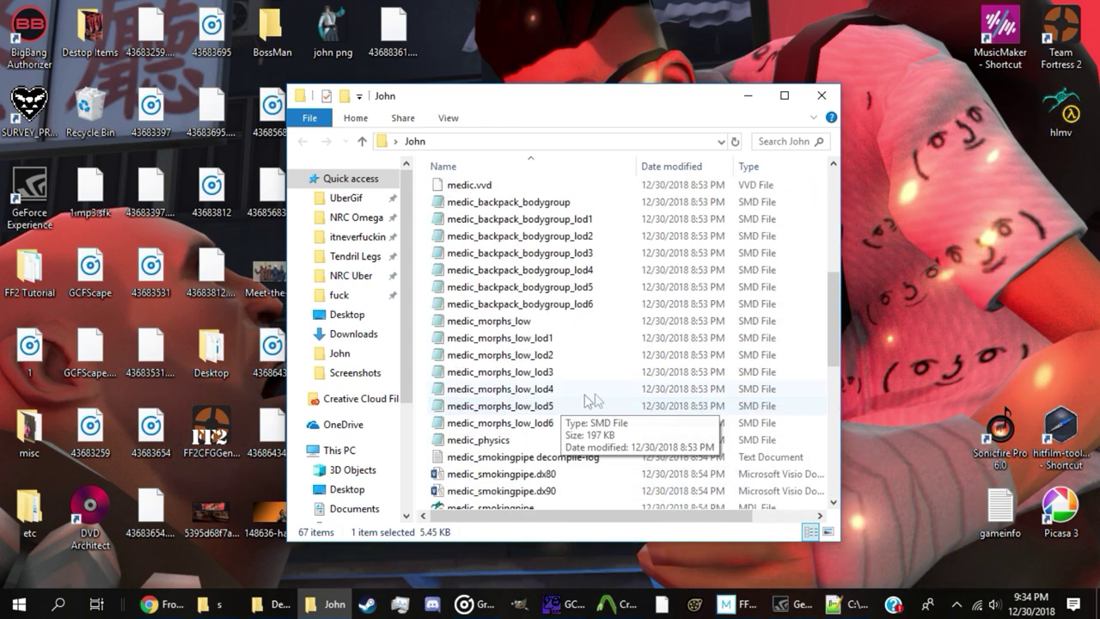
{"action": "right_click", "coordinate": [422, 274]}
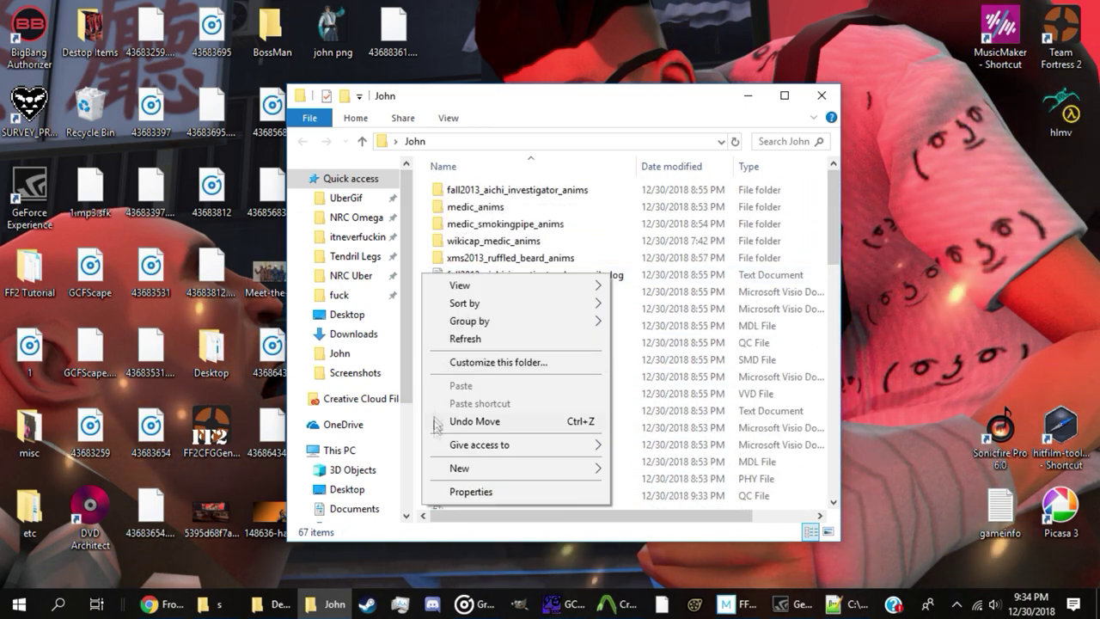
{"action": "mouse_move", "coordinate": [524, 469]}
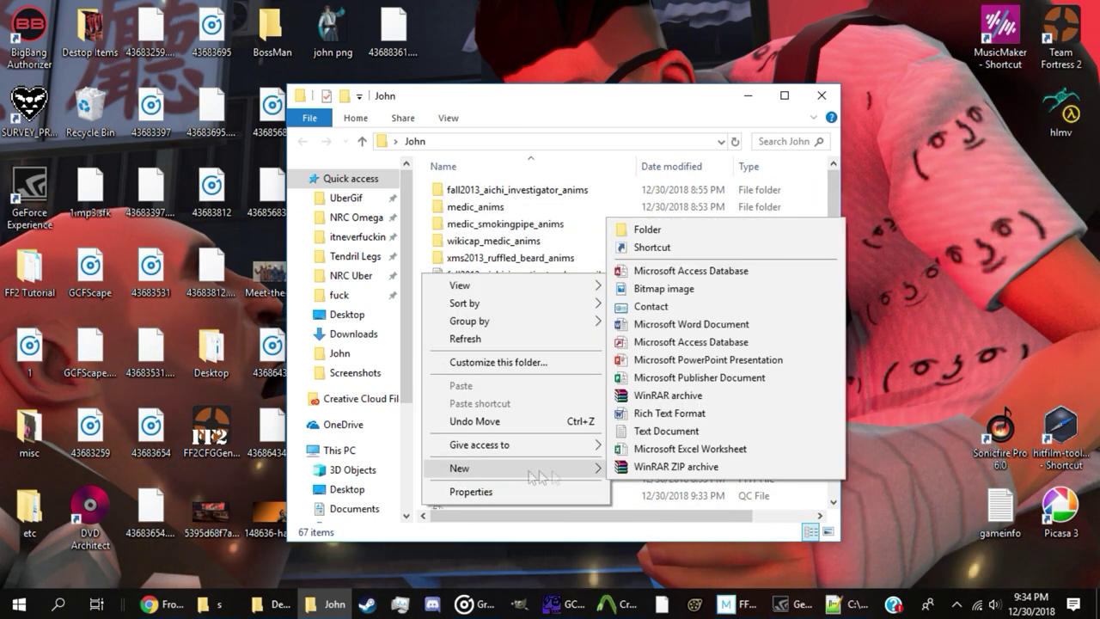
{"action": "left_click", "coordinate": [662, 231]}
{"action": "type", "text": "Compile"}
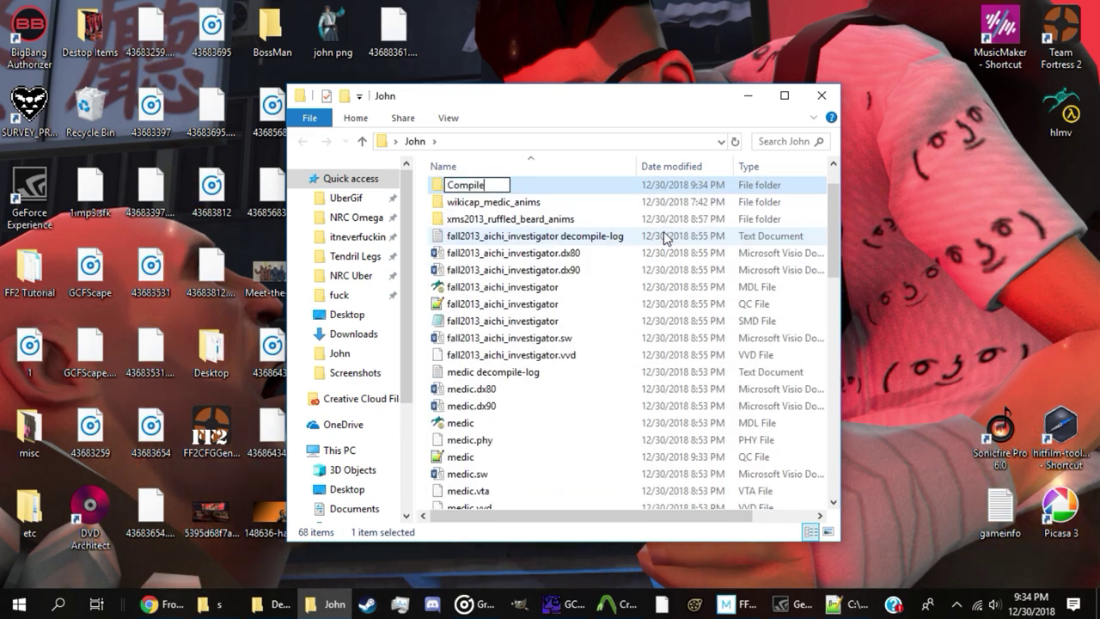
{"action": "key", "text": "Return"}
Step: Drag medic.qc onto Crowbar to use it as the QC input
{"action": "scroll", "coordinate": [602, 344], "scroll_direction": "down", "scroll_amount": 3}
{"action": "left_click", "coordinate": [507, 296]}
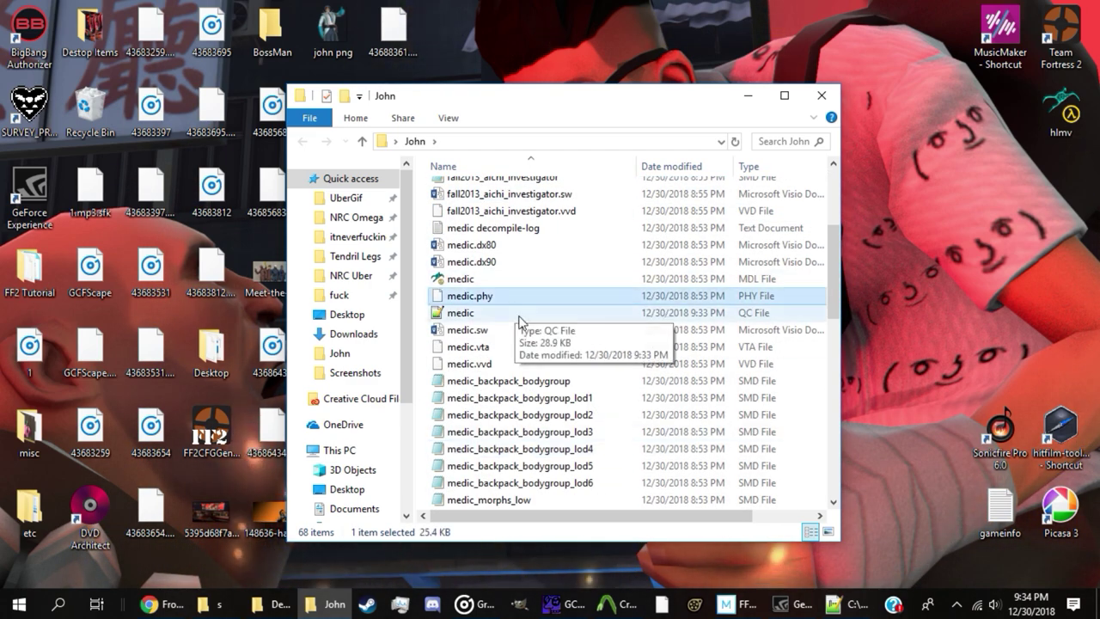
{"action": "left_click_drag", "start_coordinate": [519, 318], "coordinate": [835, 282]}
Step: Set Crowbar's output folder to John\Compile and compile medic.qc
{"action": "left_click", "coordinate": [996, 127]}
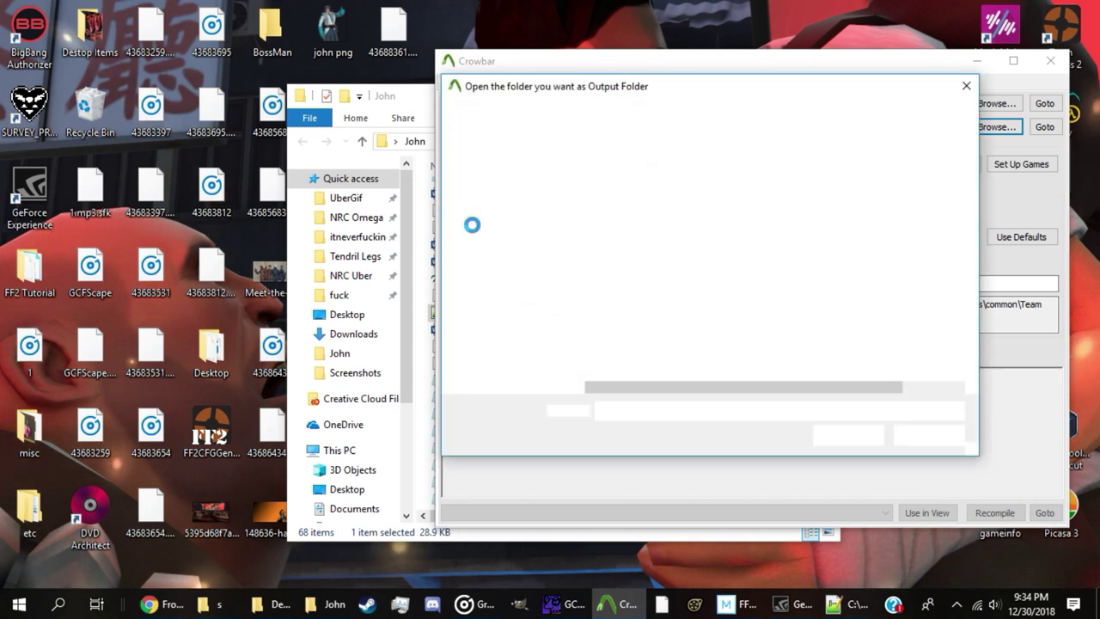
{"action": "left_click", "coordinate": [507, 211]}
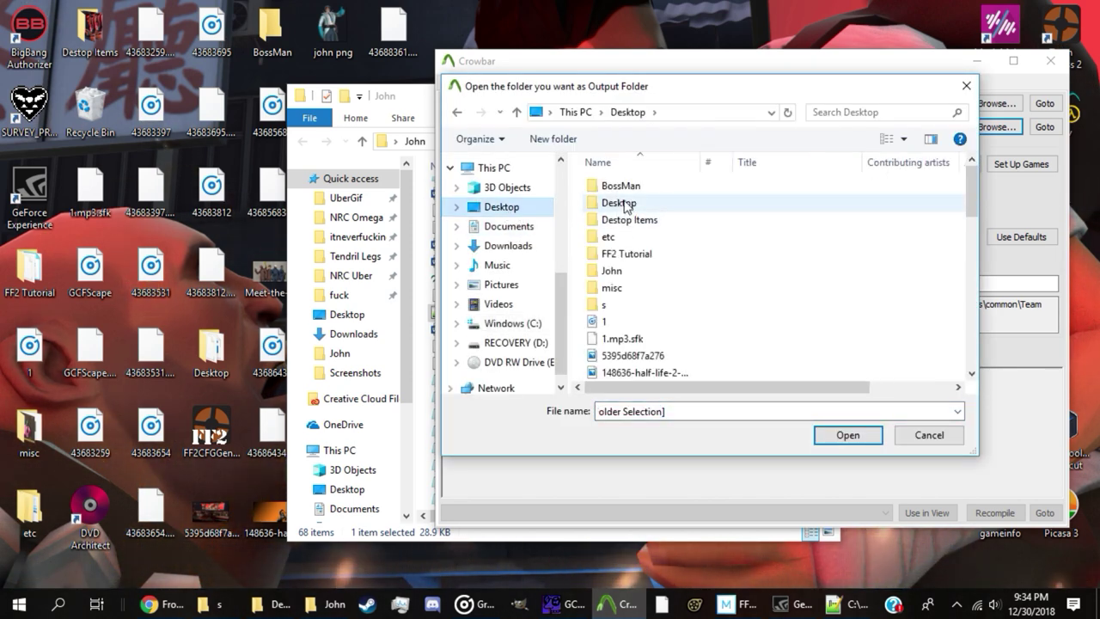
{"action": "double_click", "coordinate": [658, 258]}
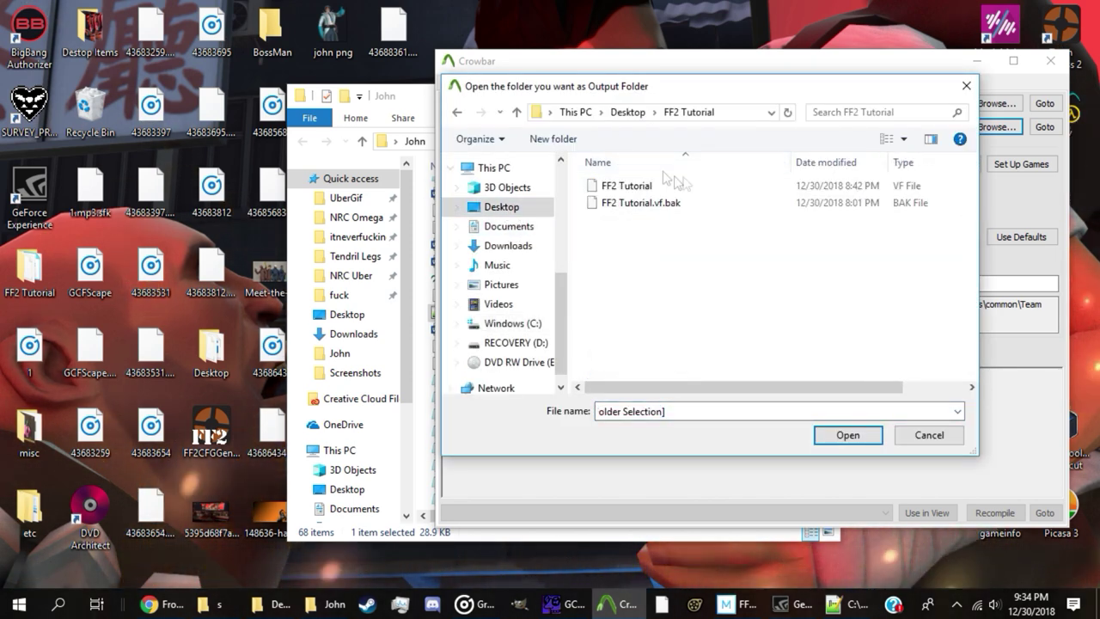
{"action": "left_click", "coordinate": [627, 112]}
{"action": "double_click", "coordinate": [651, 271]}
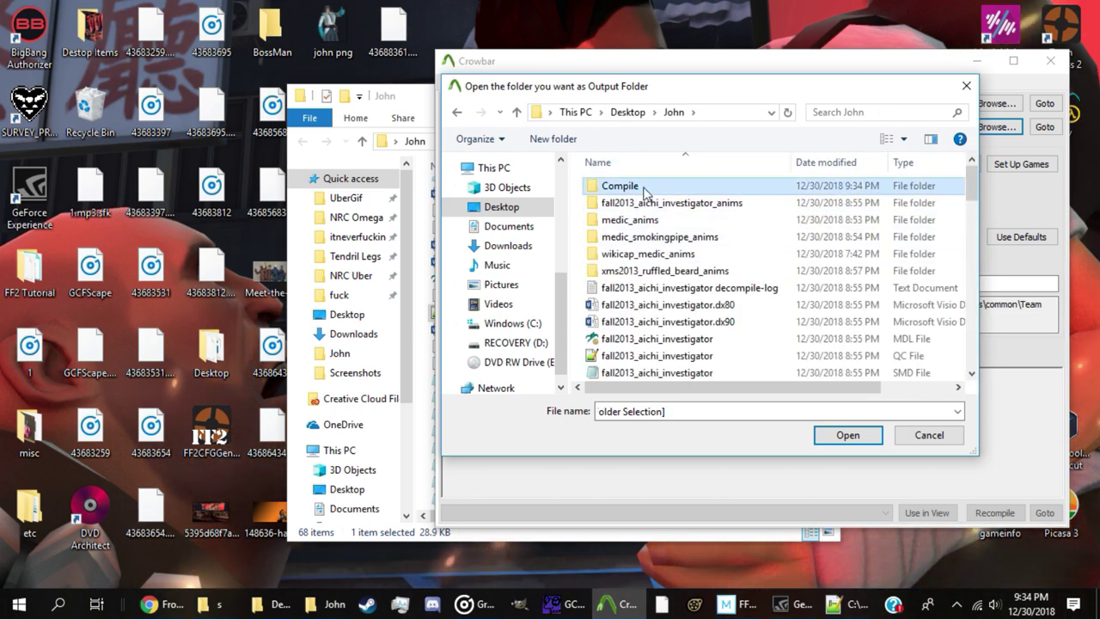
{"action": "double_click", "coordinate": [645, 188]}
{"action": "left_click", "coordinate": [622, 112]}
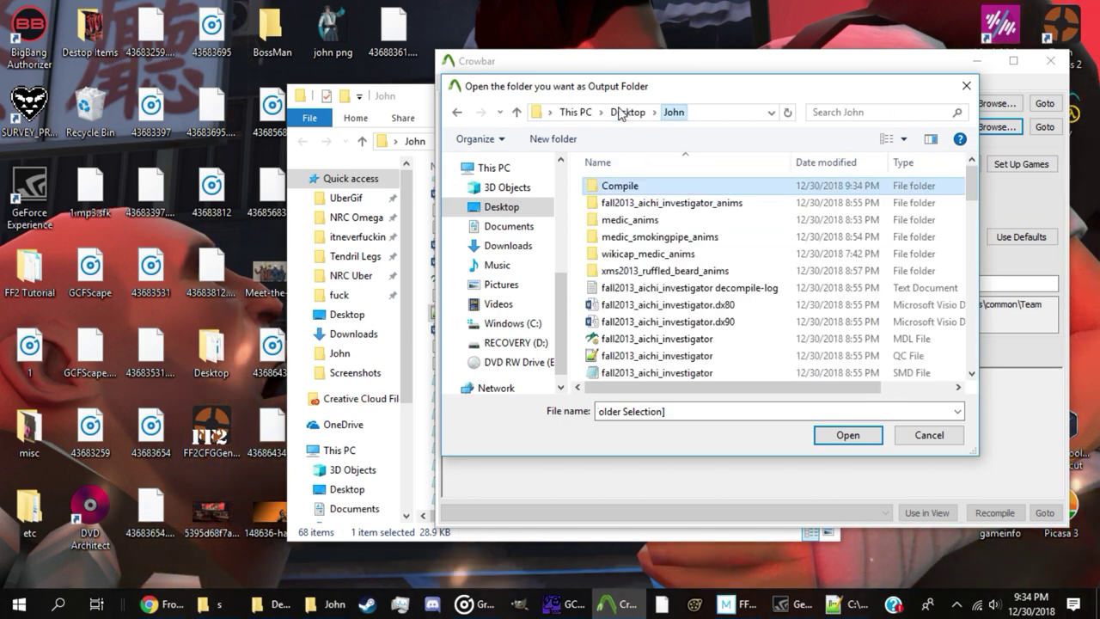
{"action": "double_click", "coordinate": [673, 187]}
{"action": "left_click", "coordinate": [846, 436]}
{"action": "left_click", "coordinate": [491, 351]}
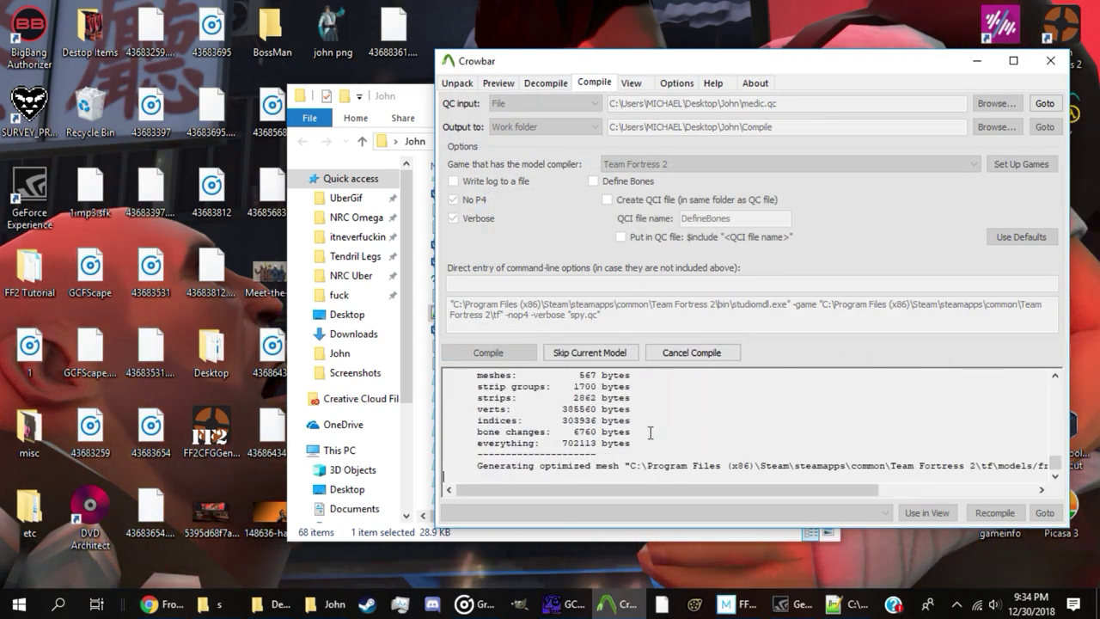
Step: Browse Compile > models > freak_fortress_2 > johnboss to the compiled john model
{"action": "left_click", "coordinate": [421, 258]}
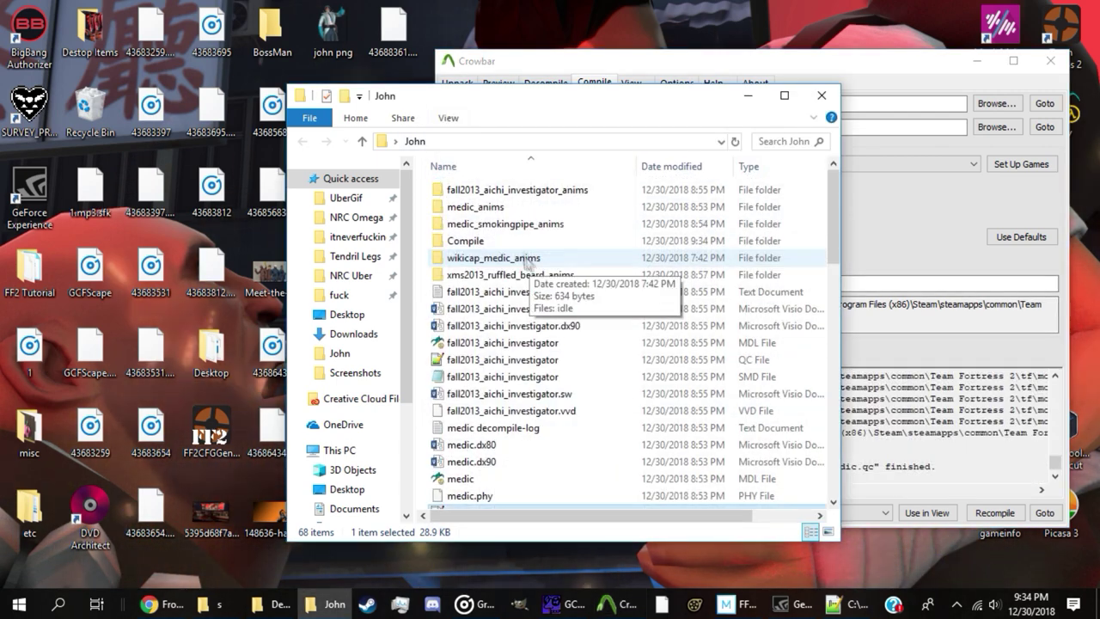
{"action": "double_click", "coordinate": [464, 263]}
{"action": "double_click", "coordinate": [484, 190]}
{"action": "double_click", "coordinate": [489, 190]}
{"action": "double_click", "coordinate": [490, 189]}
{"action": "double_click", "coordinate": [502, 223]}
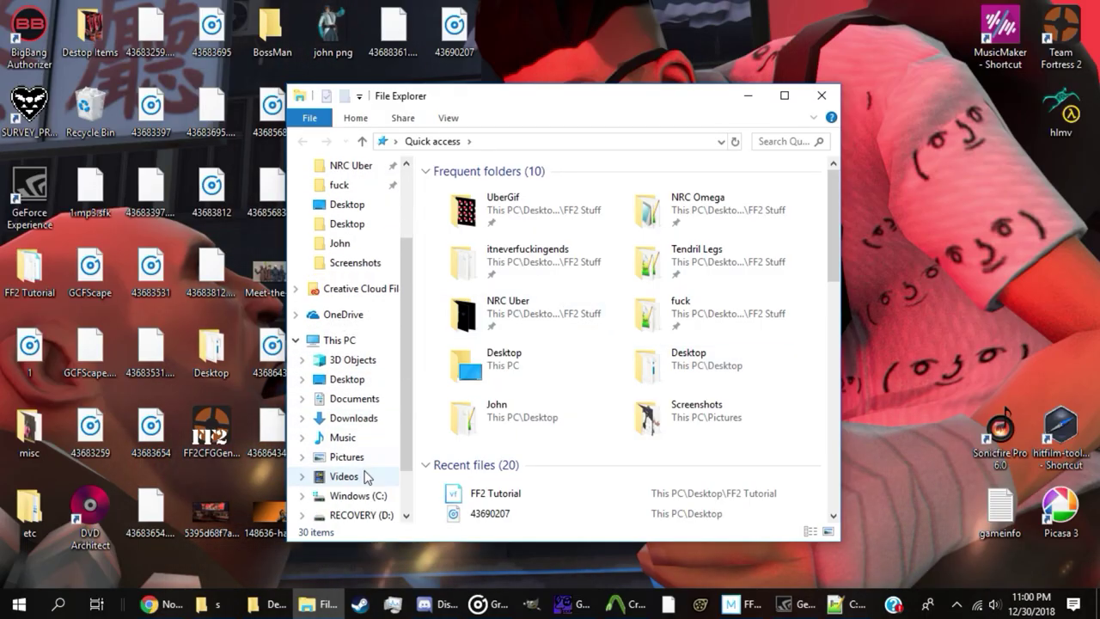
Step: Launch hlmv from Steam\steamapps\common\Team Fortress 2\bin
{"action": "left_click", "coordinate": [355, 496]}
{"action": "double_click", "coordinate": [484, 242]}
{"action": "scroll", "coordinate": [501, 427], "scroll_direction": "down", "scroll_amount": 10}
{"action": "double_click", "coordinate": [477, 381]}
{"action": "double_click", "coordinate": [484, 265]}
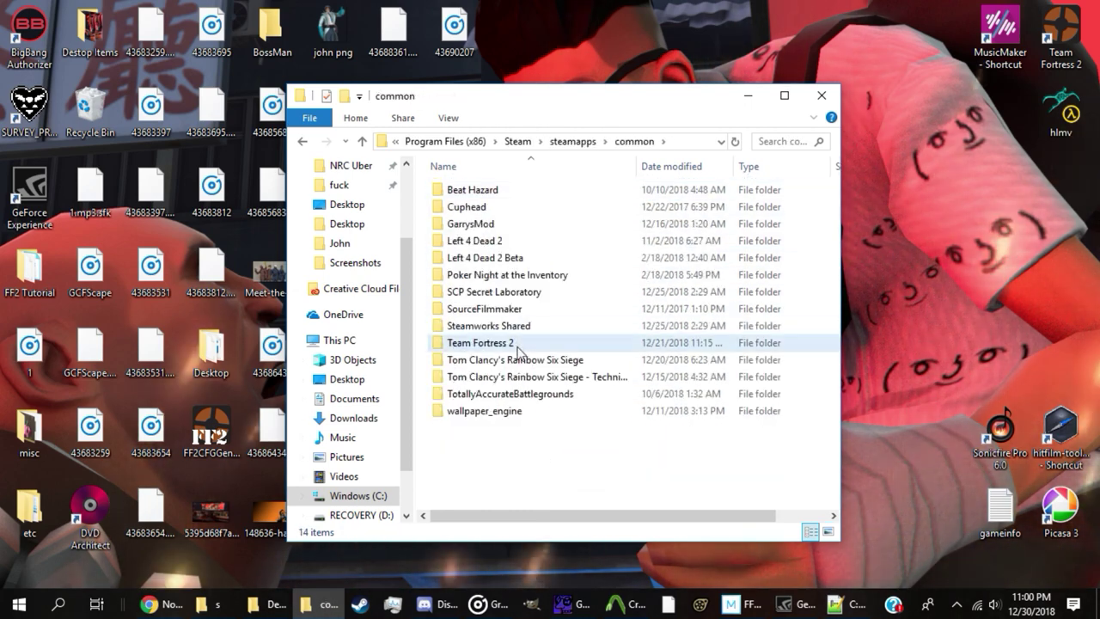
{"action": "double_click", "coordinate": [483, 352]}
{"action": "double_click", "coordinate": [467, 182]}
{"action": "scroll", "coordinate": [555, 354], "scroll_direction": "down", "scroll_amount": 5}
{"action": "scroll", "coordinate": [554, 354], "scroll_direction": "down", "scroll_amount": 6}
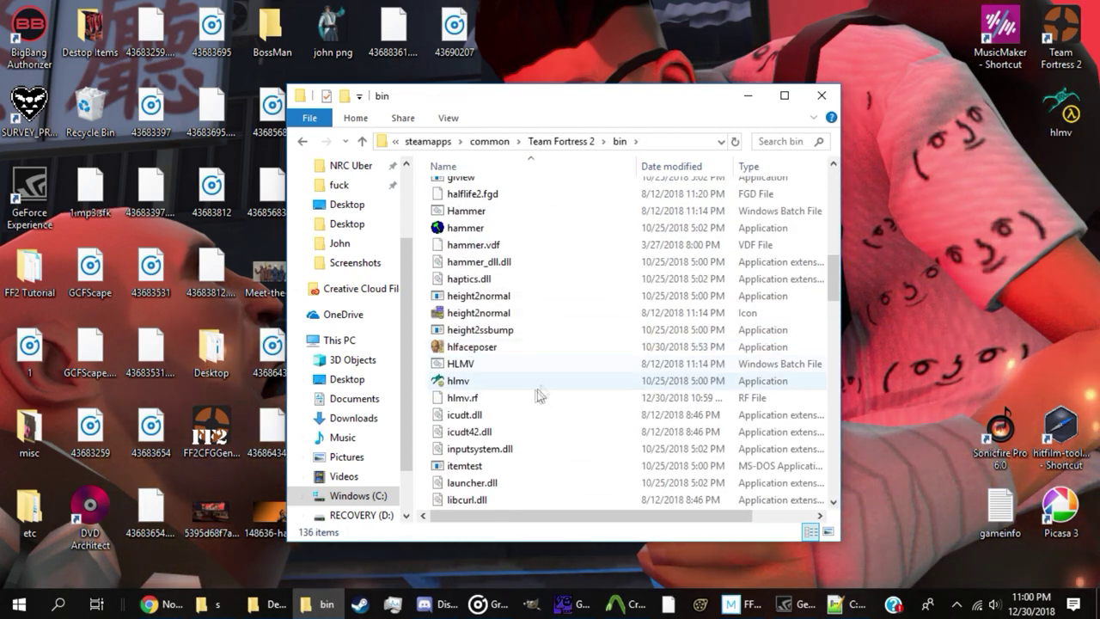
{"action": "double_click", "coordinate": [464, 383]}
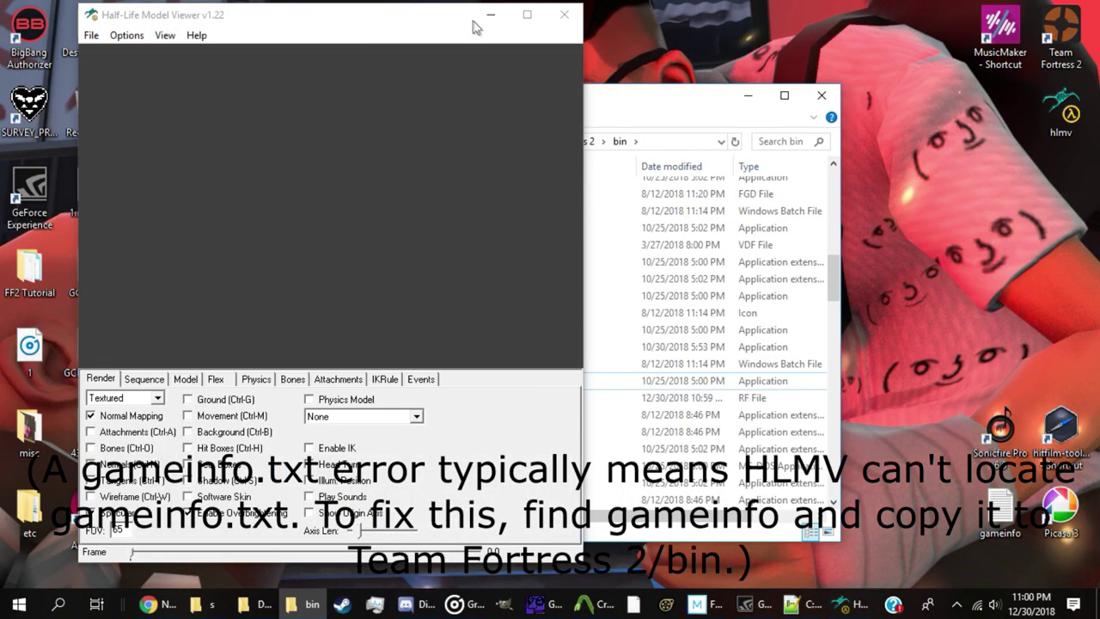
Step: Load the compiled john model with File > Load Model
{"action": "left_click_drag", "start_coordinate": [434, 26], "coordinate": [665, 38]}
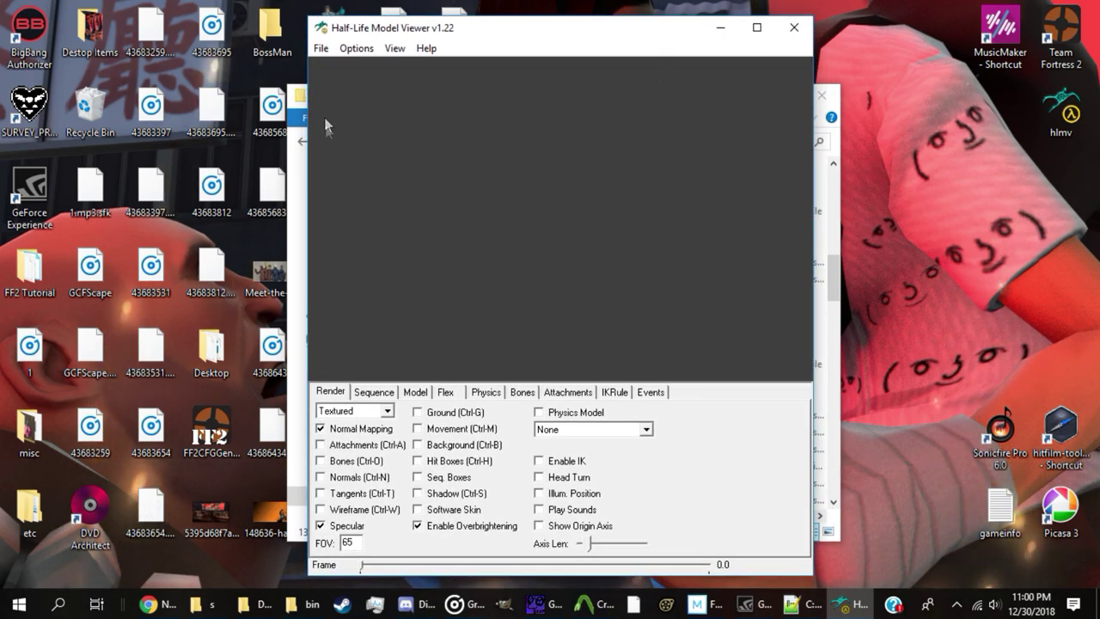
{"action": "left_click", "coordinate": [320, 48]}
{"action": "left_click", "coordinate": [351, 65]}
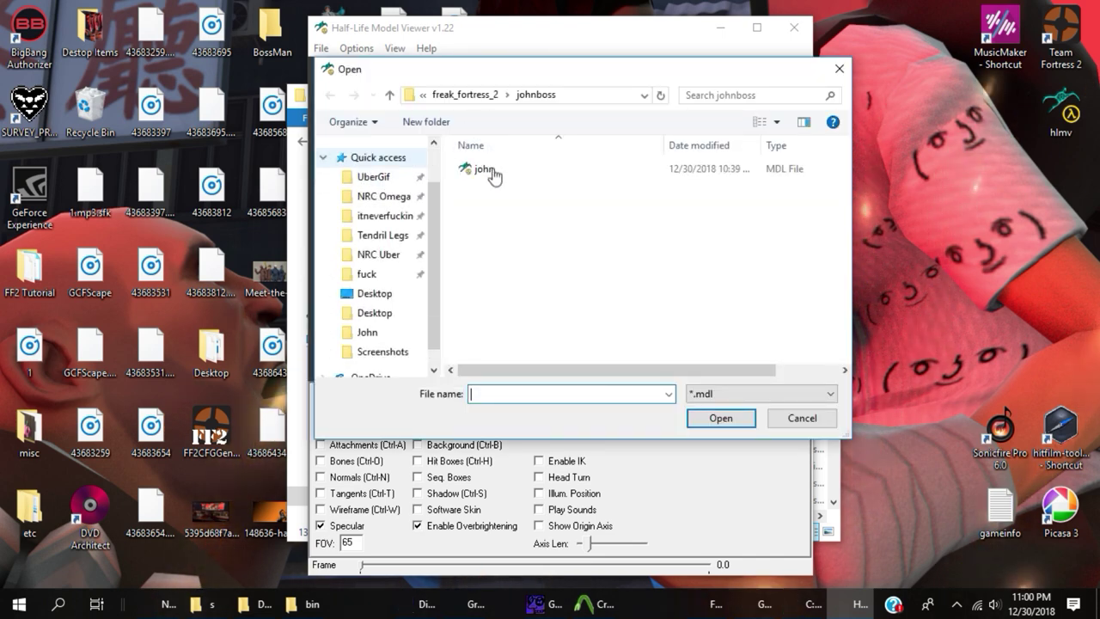
{"action": "double_click", "coordinate": [495, 173]}
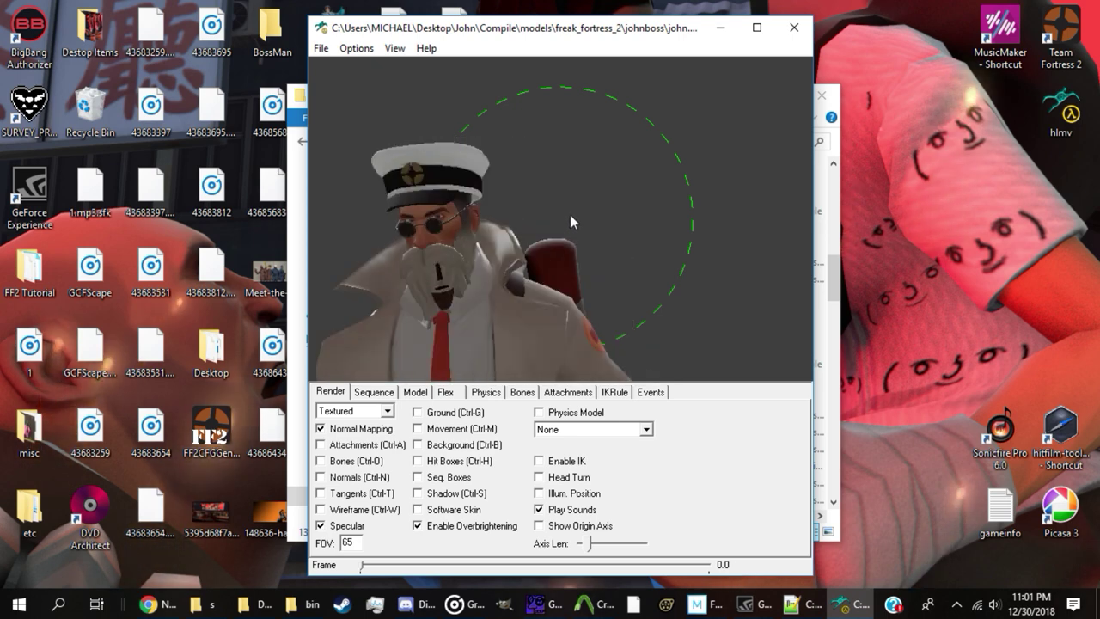
Step: Inspect the john model from several angles and show its Model tab skin settings
{"action": "right_click_drag", "start_coordinate": [567, 221], "coordinate": [570, 314]}
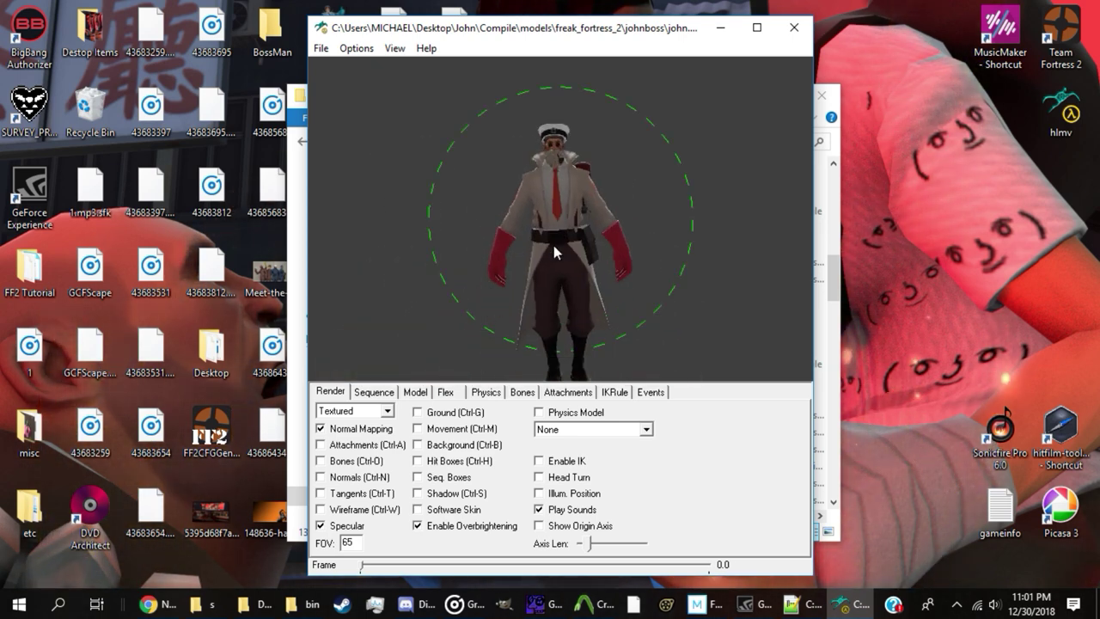
{"action": "left_click_drag", "start_coordinate": [554, 245], "coordinate": [573, 221]}
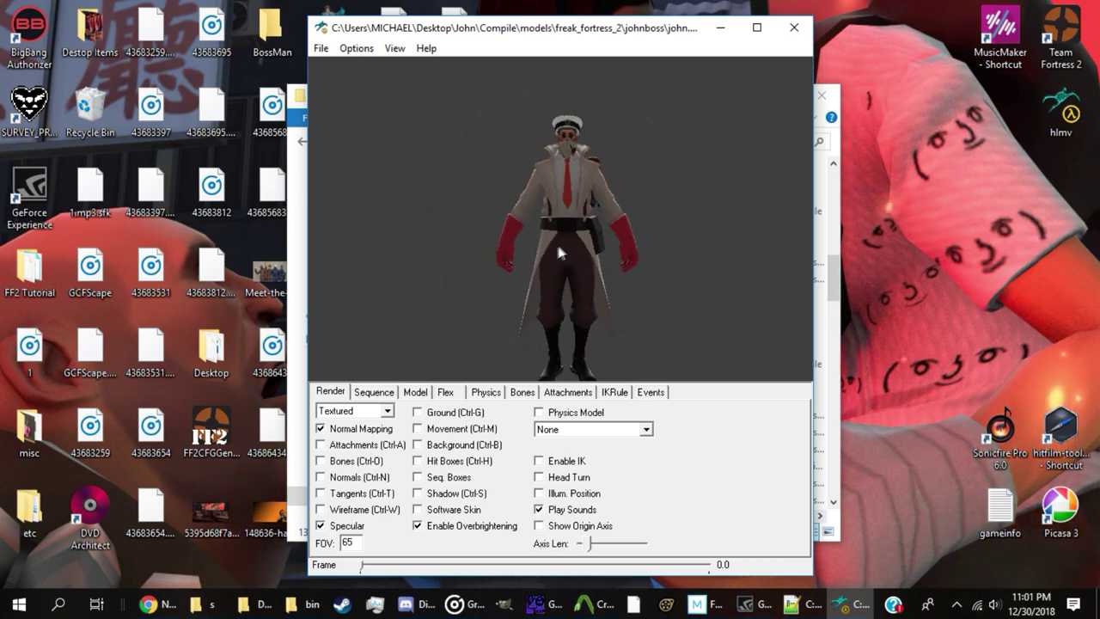
{"action": "left_click", "coordinate": [415, 392]}
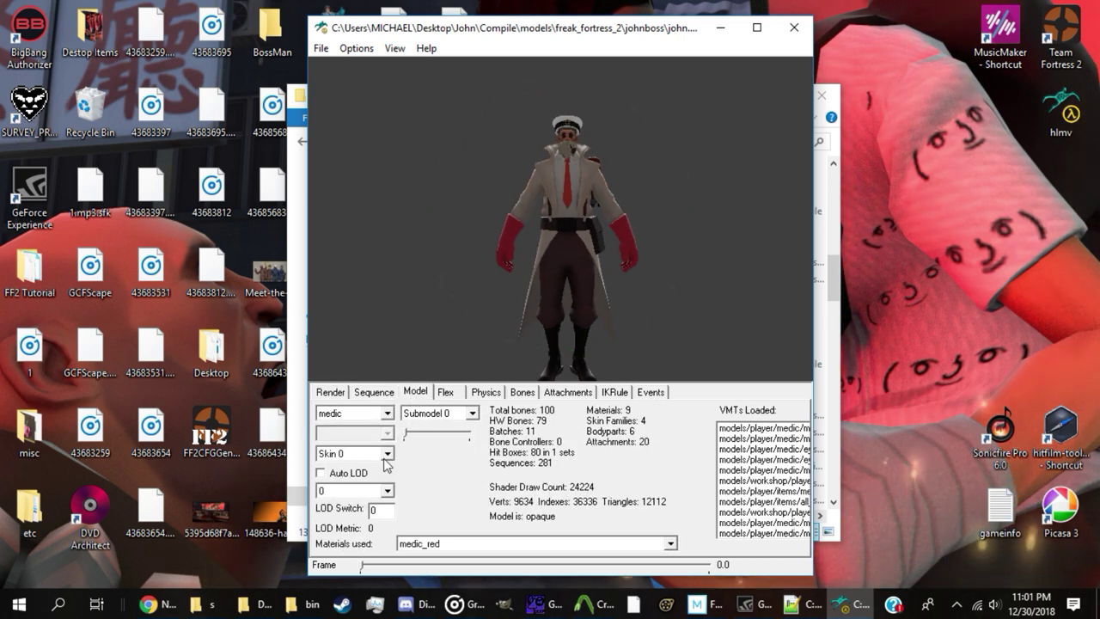
{"action": "right_click_drag", "start_coordinate": [508, 344], "coordinate": [588, 268]}
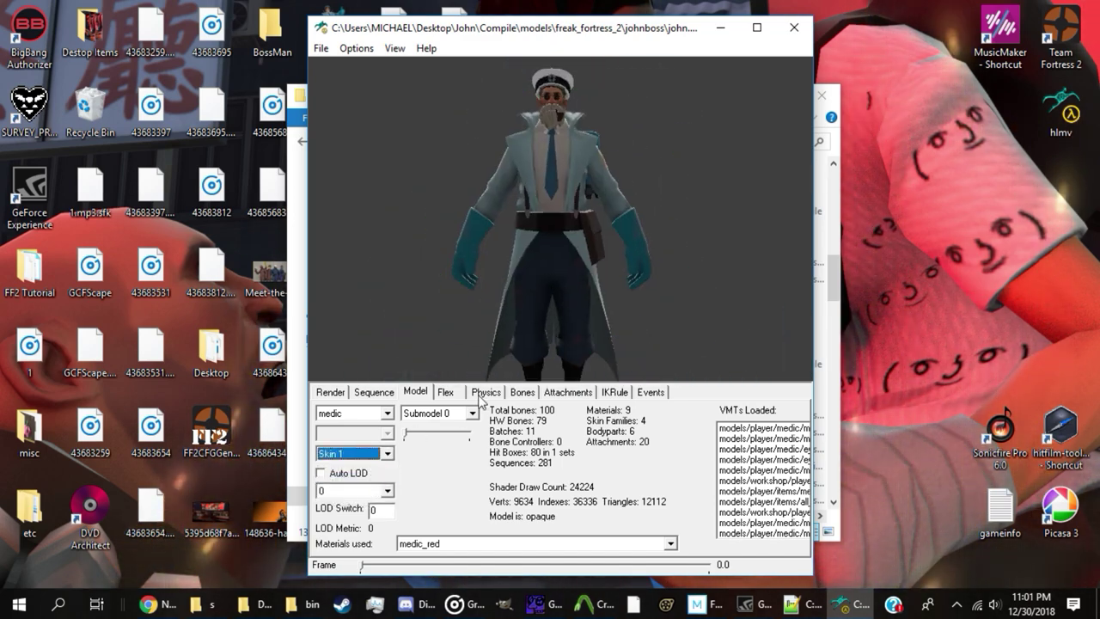
{"action": "left_click_drag", "start_coordinate": [507, 361], "coordinate": [324, 401]}
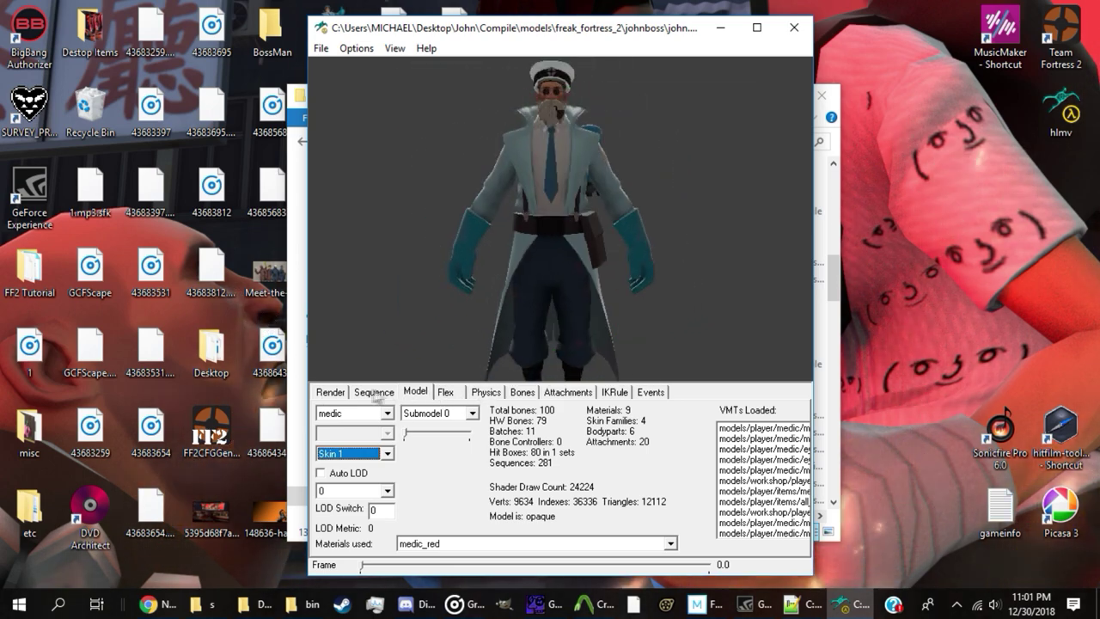
Step: Play taunt_laugh as the main and second sequence and advance to frame 17
{"action": "left_click", "coordinate": [374, 392]}
{"action": "left_click", "coordinate": [430, 412]}
{"action": "scroll", "coordinate": [445, 361], "scroll_direction": "down", "scroll_amount": 10}
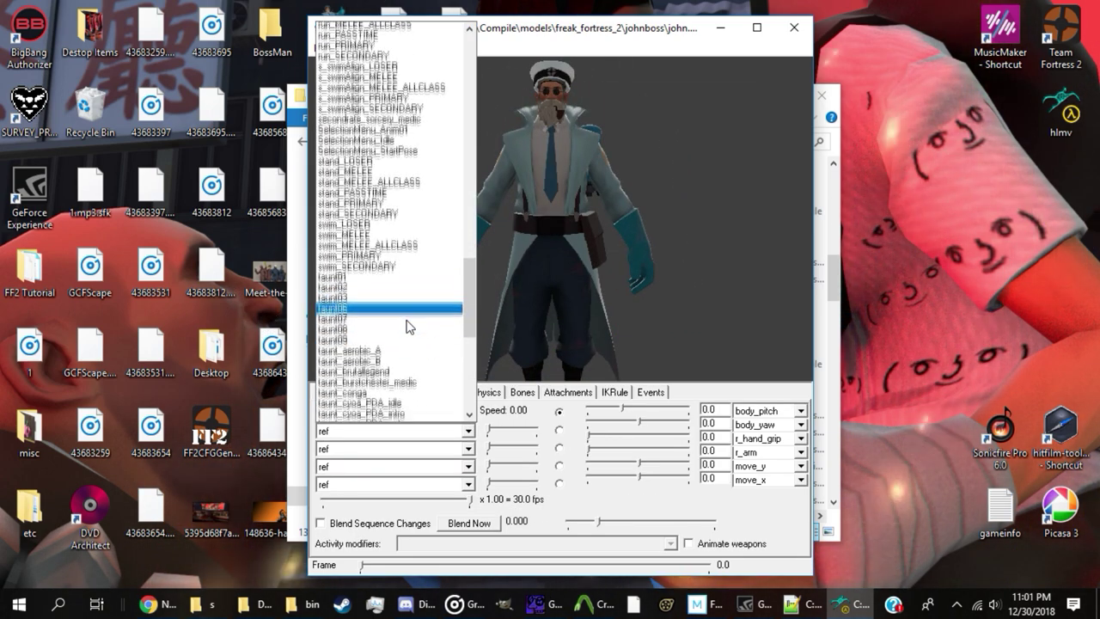
{"action": "scroll", "coordinate": [404, 305], "scroll_direction": "down", "scroll_amount": 5}
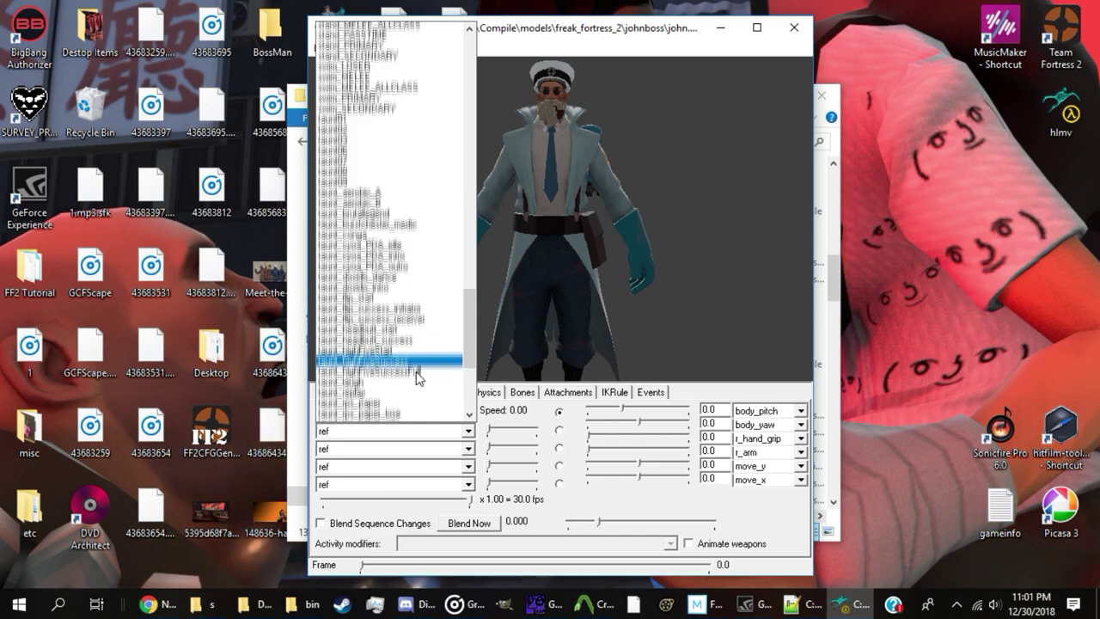
{"action": "left_click", "coordinate": [402, 395]}
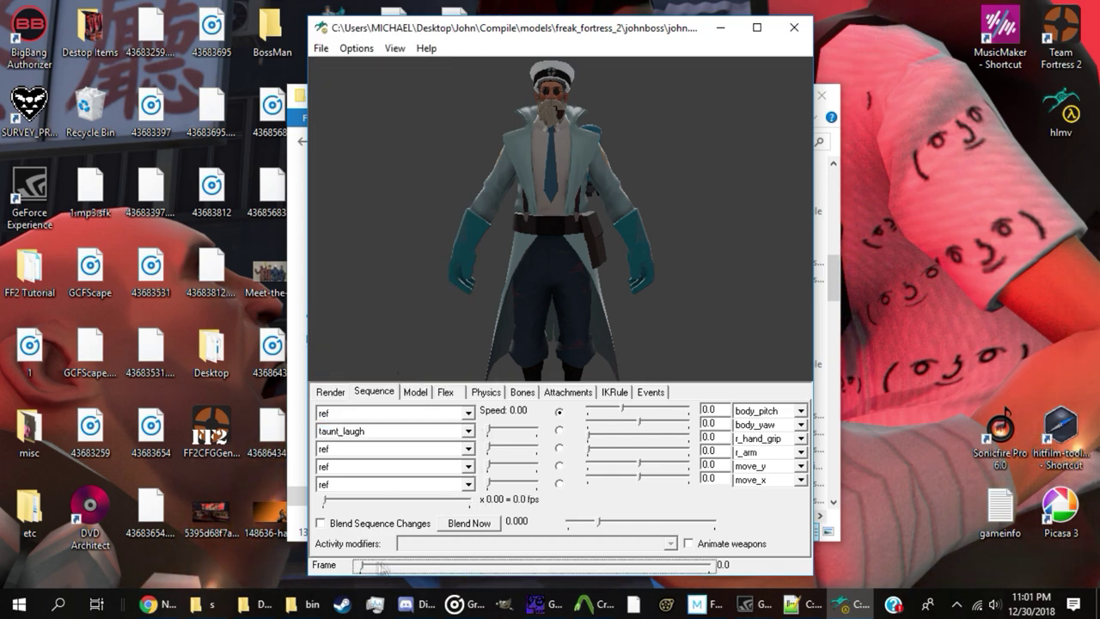
{"action": "left_click", "coordinate": [429, 413]}
{"action": "scroll", "coordinate": [434, 258], "scroll_direction": "down", "scroll_amount": 10}
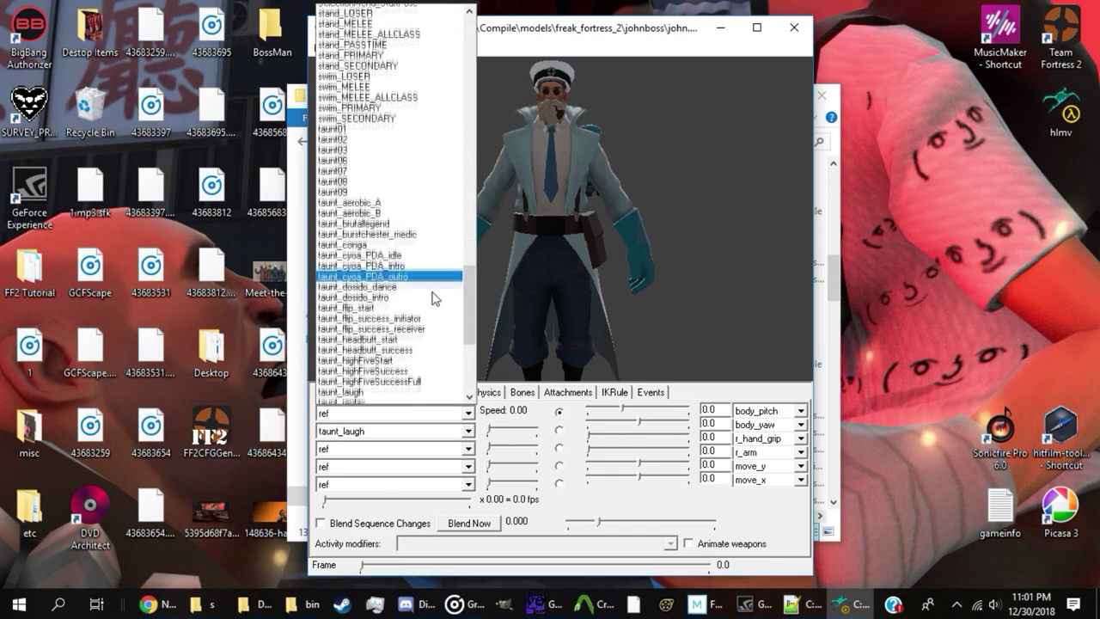
{"action": "left_click", "coordinate": [350, 328]}
{"action": "left_click_drag", "start_coordinate": [700, 271], "coordinate": [546, 448]}
{"action": "left_click_drag", "start_coordinate": [362, 567], "coordinate": [402, 567]}
{"action": "right_click_drag", "start_coordinate": [482, 215], "coordinate": [478, 245]}
{"action": "left_click_drag", "start_coordinate": [478, 245], "coordinate": [546, 210]}
{"action": "left_click_drag", "start_coordinate": [537, 352], "coordinate": [842, 297]}
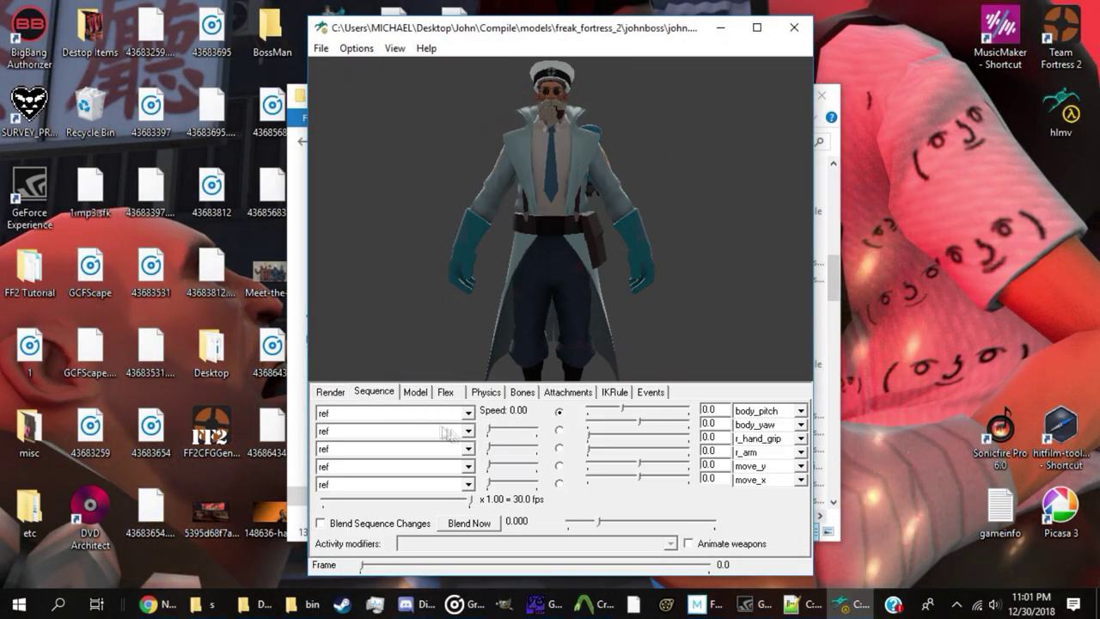
Step: Reselect taunt_laugh for both sequences, return to frame 17, and orbit the pose
{"action": "left_click", "coordinate": [447, 432]}
{"action": "scroll", "coordinate": [404, 258], "scroll_direction": "down", "scroll_amount": 10}
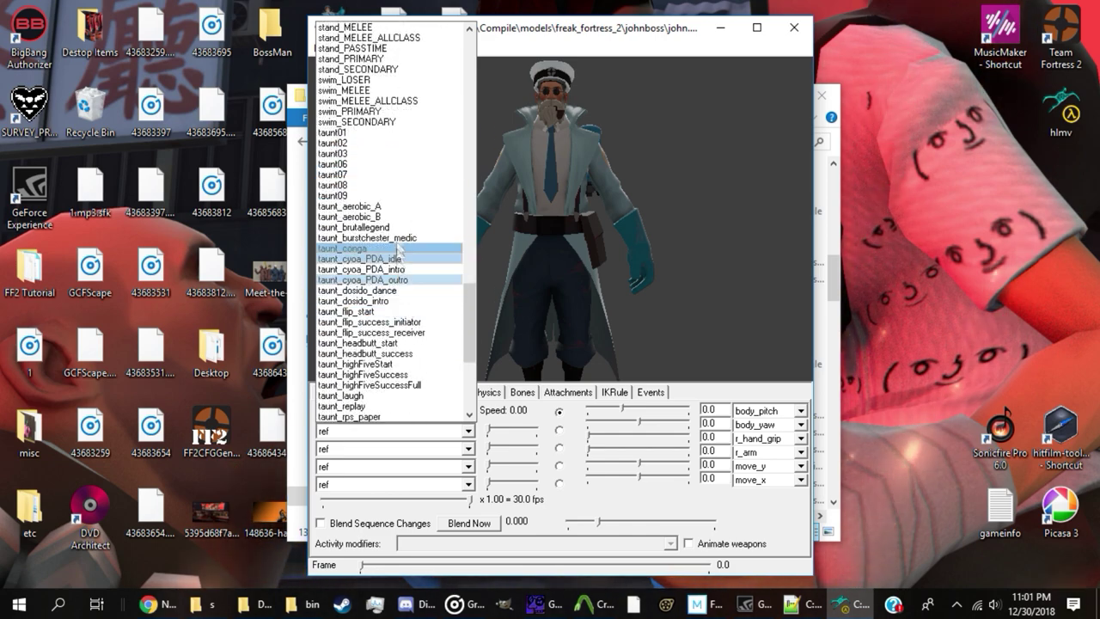
{"action": "scroll", "coordinate": [413, 361], "scroll_direction": "down", "scroll_amount": 1}
{"action": "left_click", "coordinate": [418, 375]}
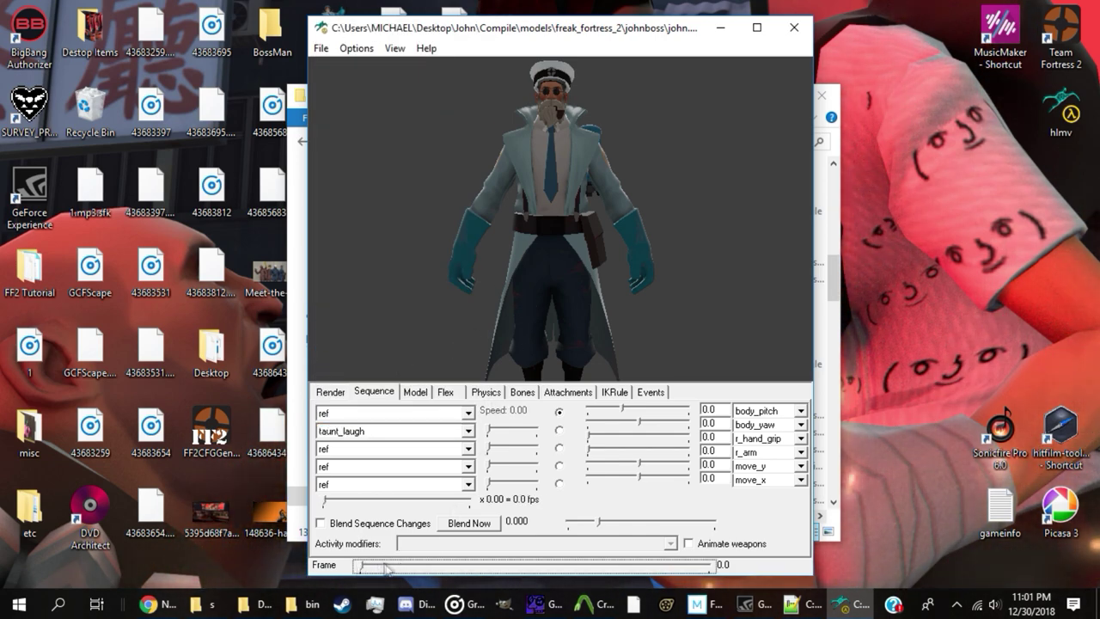
{"action": "left_click", "coordinate": [429, 430]}
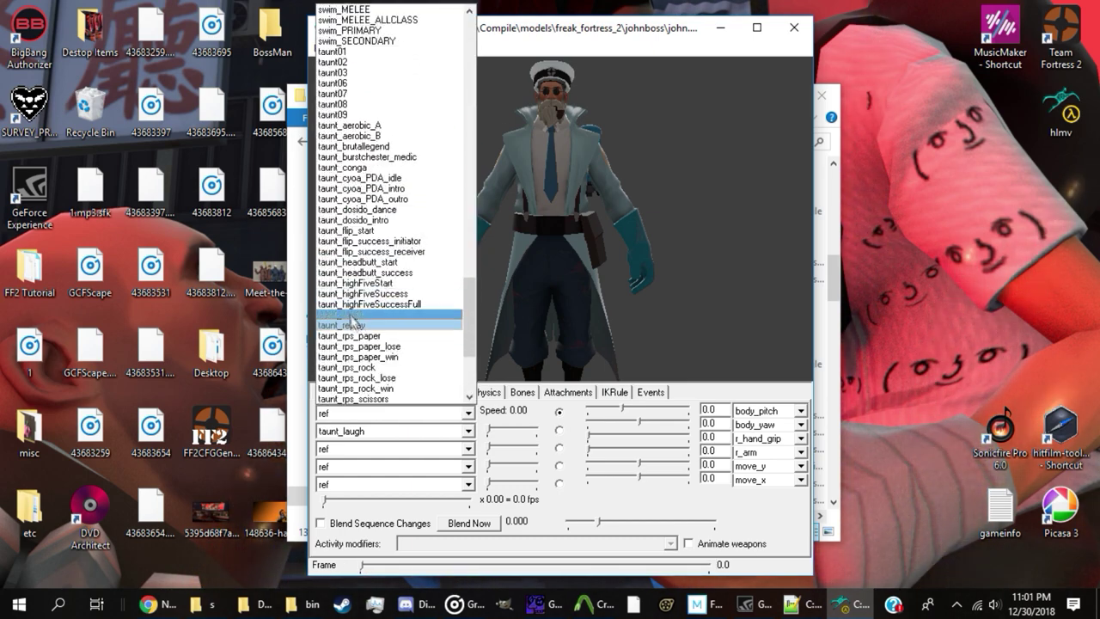
{"action": "left_click", "coordinate": [350, 316]}
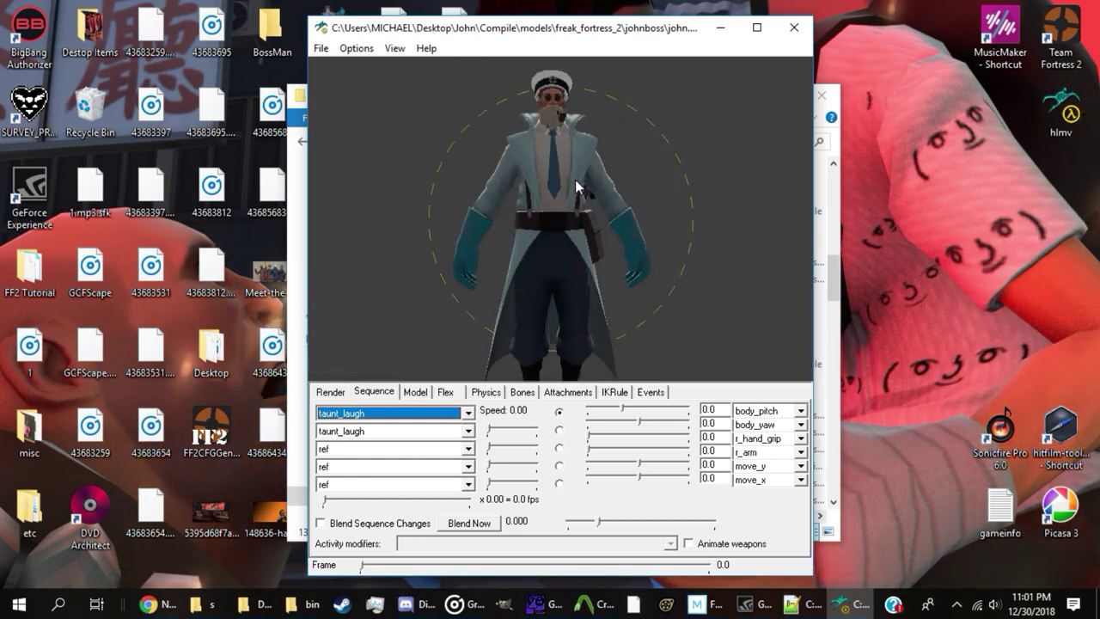
{"action": "left_click_drag", "start_coordinate": [378, 567], "coordinate": [402, 565]}
{"action": "left_click_drag", "start_coordinate": [541, 304], "coordinate": [545, 207]}
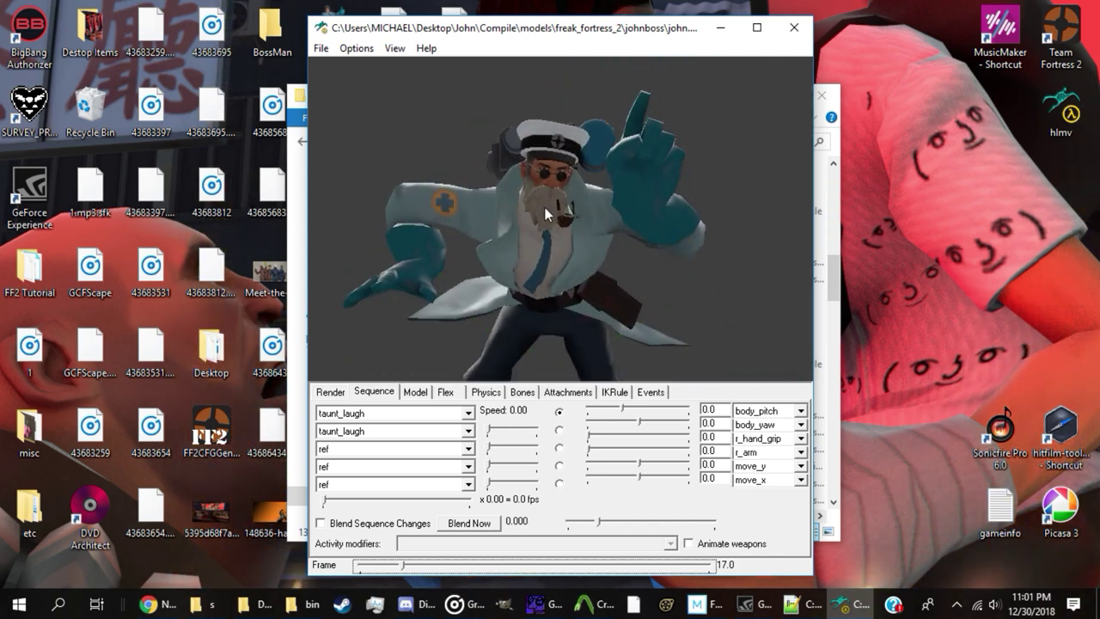
{"action": "left_click_drag", "start_coordinate": [538, 361], "coordinate": [841, 298]}
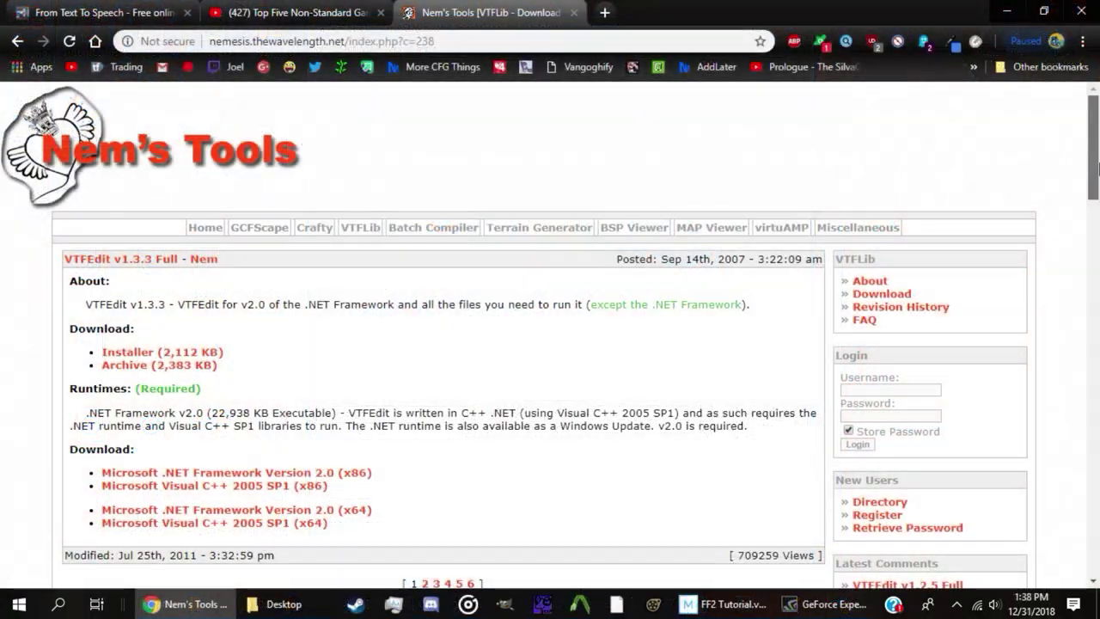
Step: Scroll the Nem's Tools VTFEdit 1.3.3 page to its download links and close Crowbar
{"action": "scroll", "coordinate": [550, 335], "scroll_direction": "down", "scroll_amount": 3}
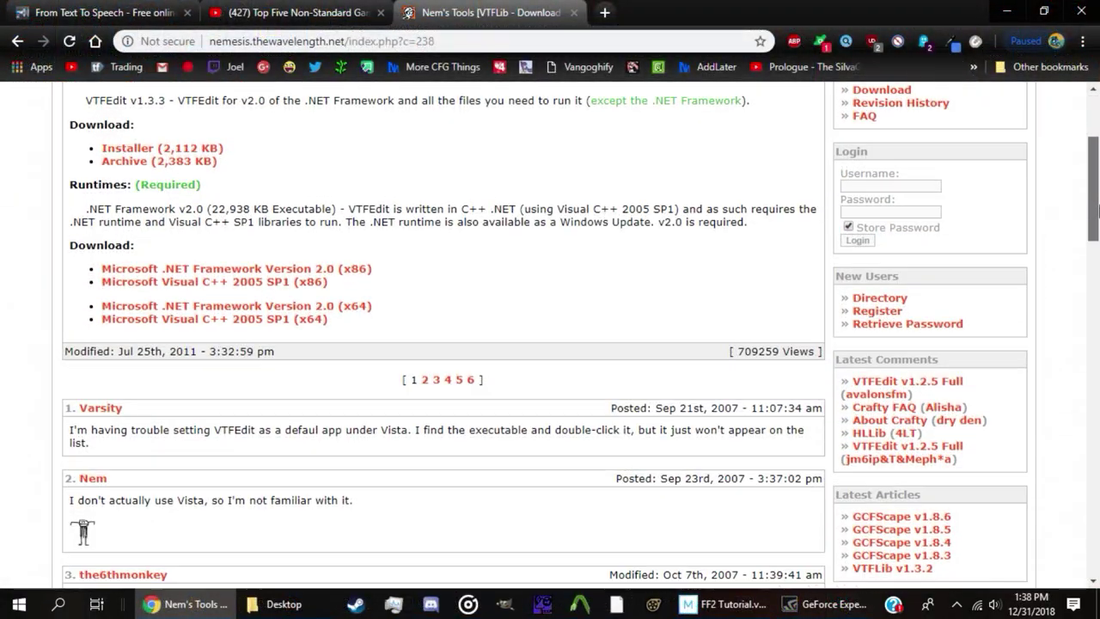
{"action": "left_click_drag", "start_coordinate": [1096, 206], "coordinate": [1097, 169]}
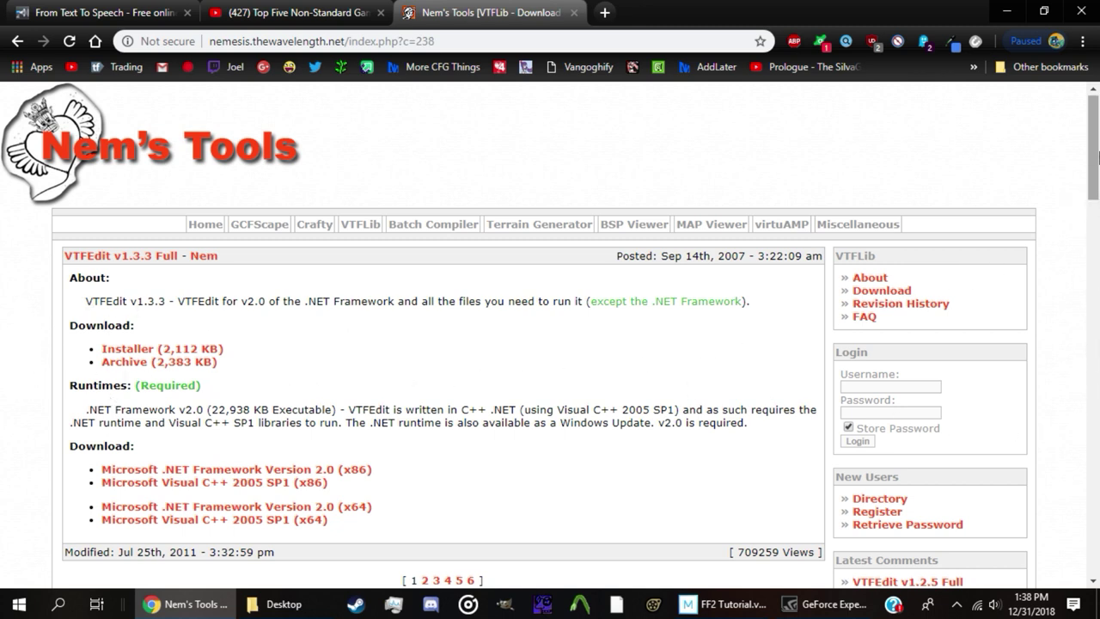
{"action": "left_click_drag", "start_coordinate": [1096, 153], "coordinate": [1097, 365]}
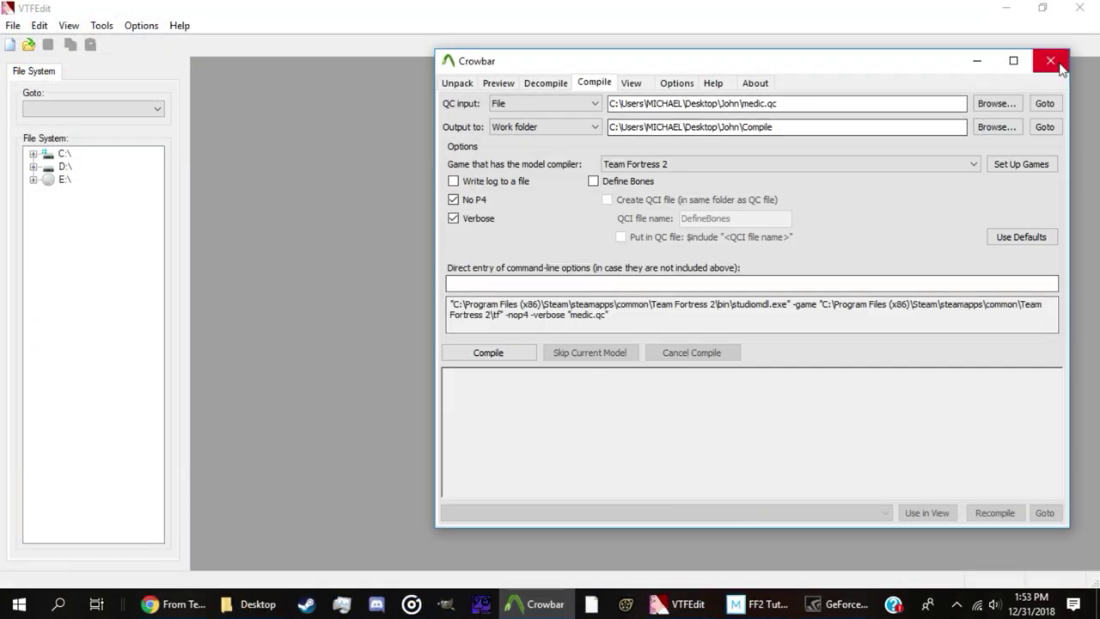
{"action": "left_click", "coordinate": [1061, 67]}
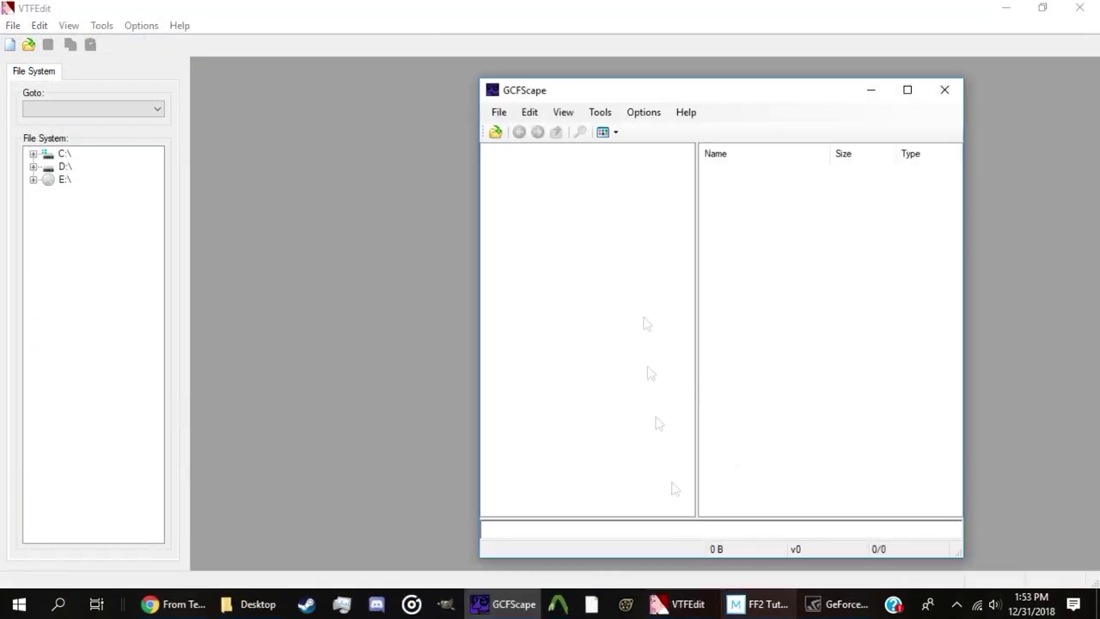
Step: Load tf2_textures_dir.vpk in GCFScape and show the blue Medic texture sheet full-screen
{"action": "left_click", "coordinate": [498, 134]}
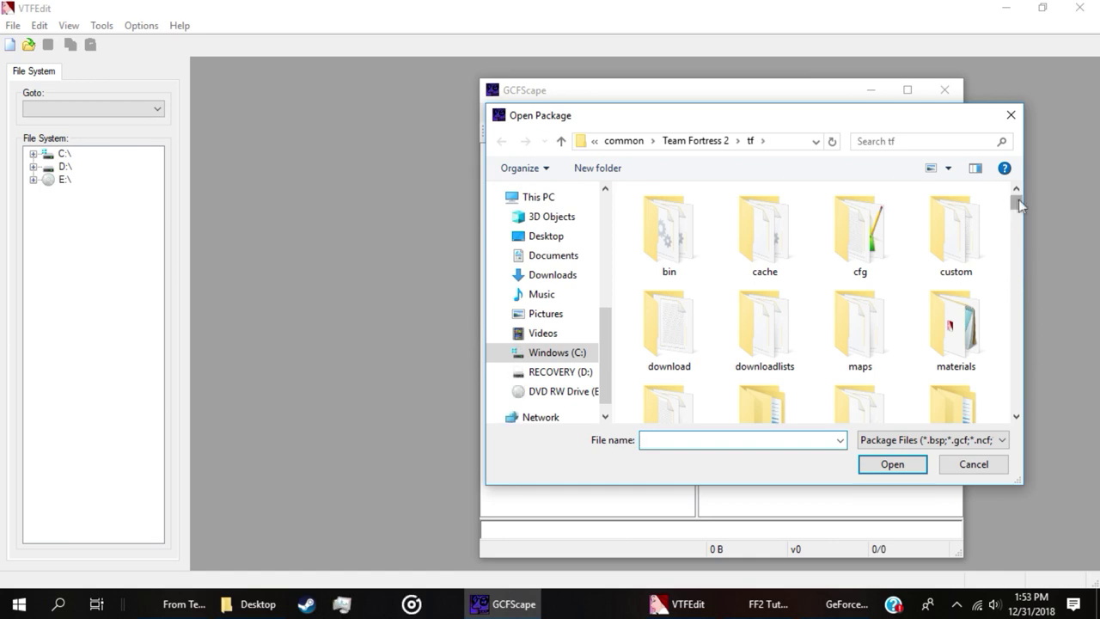
{"action": "left_click_drag", "start_coordinate": [1019, 205], "coordinate": [1020, 416]}
{"action": "double_click", "coordinate": [885, 394]}
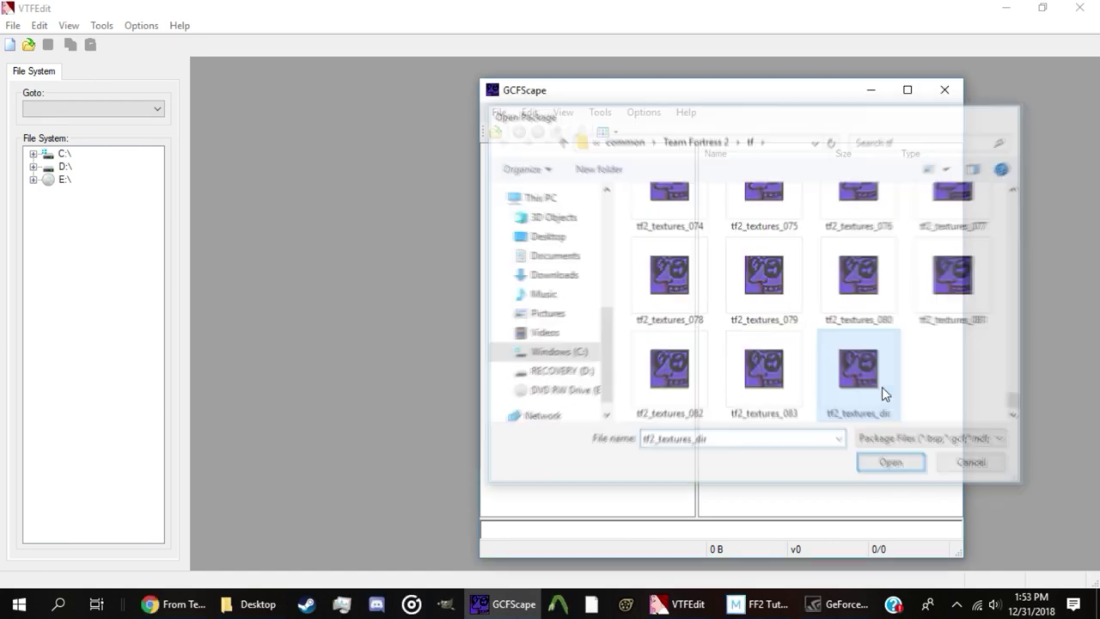
{"action": "left_click_drag", "start_coordinate": [746, 96], "coordinate": [562, 85]}
{"action": "left_click", "coordinate": [1005, 10]}
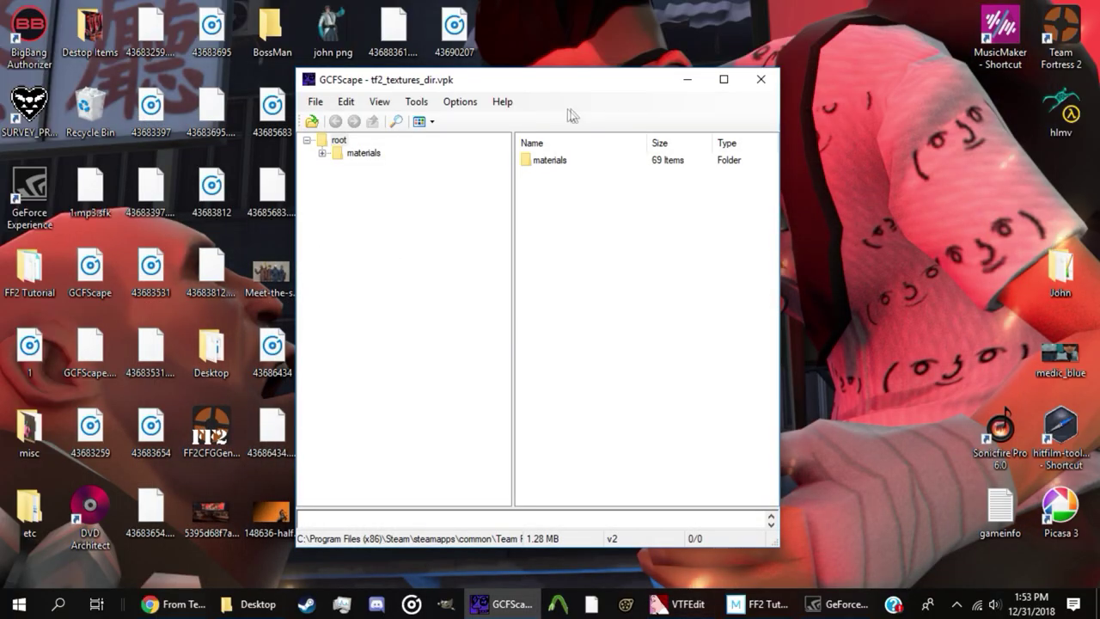
{"action": "left_click_drag", "start_coordinate": [555, 96], "coordinate": [542, 93]}
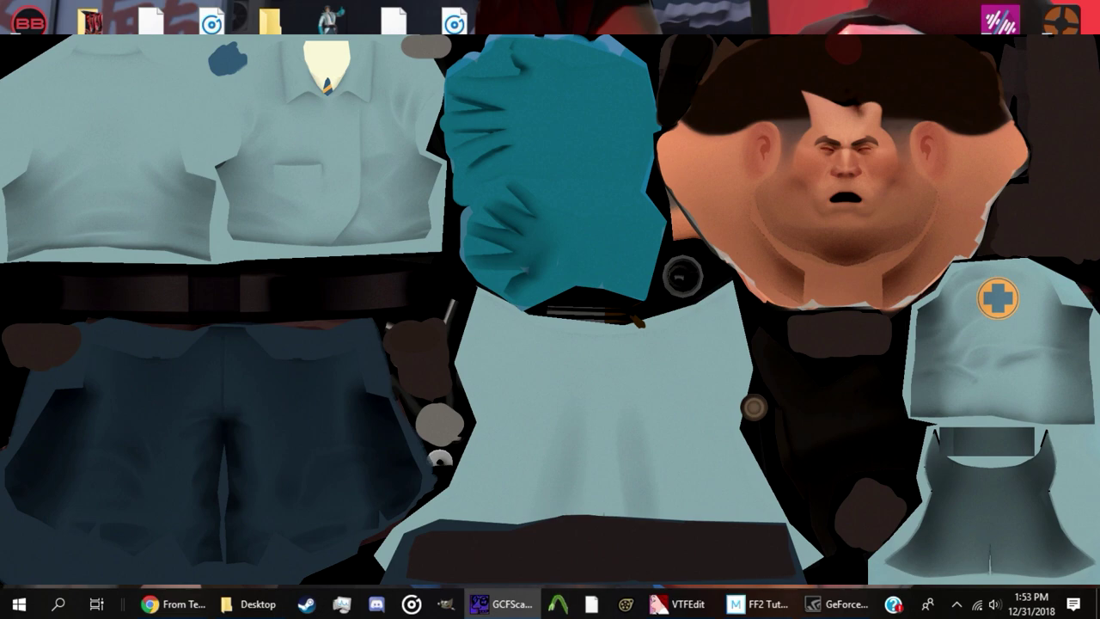
Step: Browse to models > workshop > player > items > medic > fall2013_aichi_investigator in the package
{"action": "scroll", "coordinate": [363, 345], "scroll_direction": "down", "scroll_amount": 3}
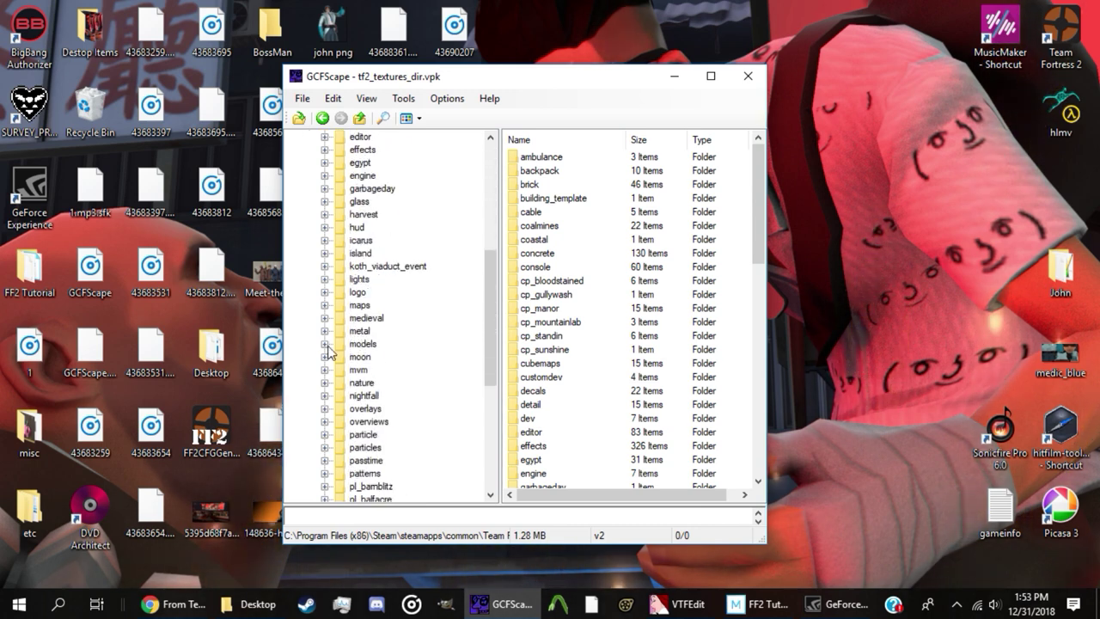
{"action": "left_click", "coordinate": [326, 345]}
{"action": "scroll", "coordinate": [358, 389], "scroll_direction": "down", "scroll_amount": 8}
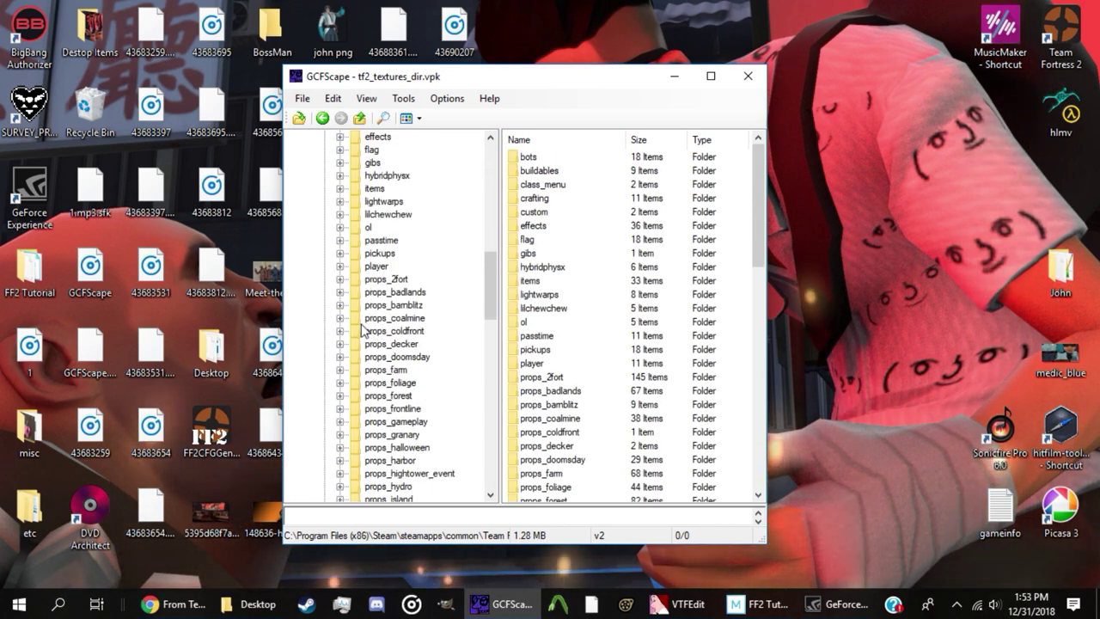
{"action": "scroll", "coordinate": [372, 333], "scroll_direction": "down", "scroll_amount": 8}
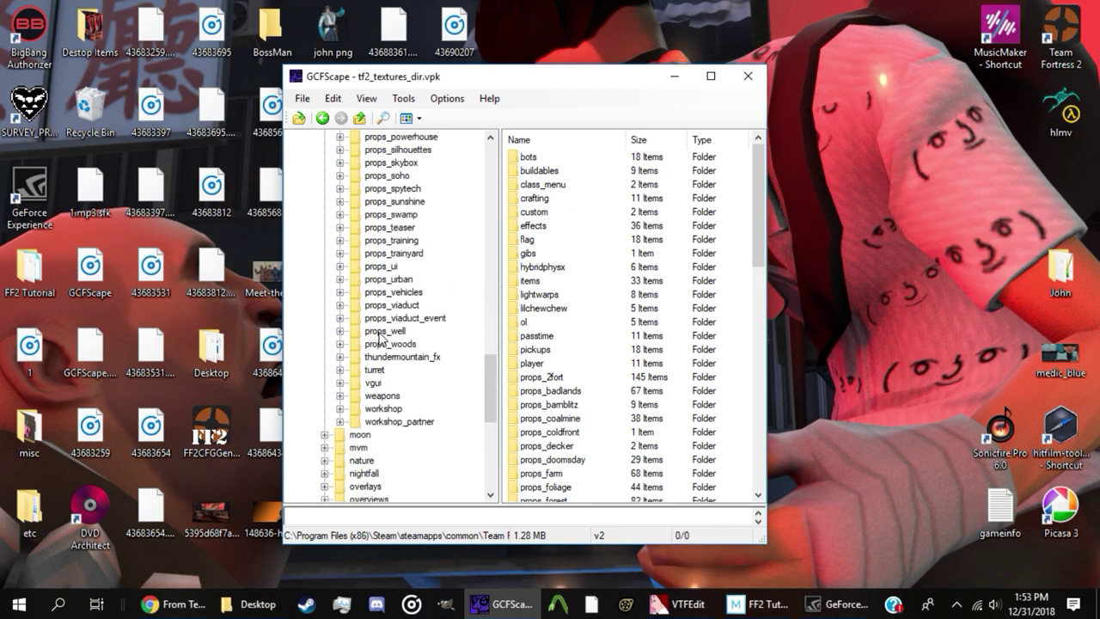
{"action": "left_click", "coordinate": [339, 409]}
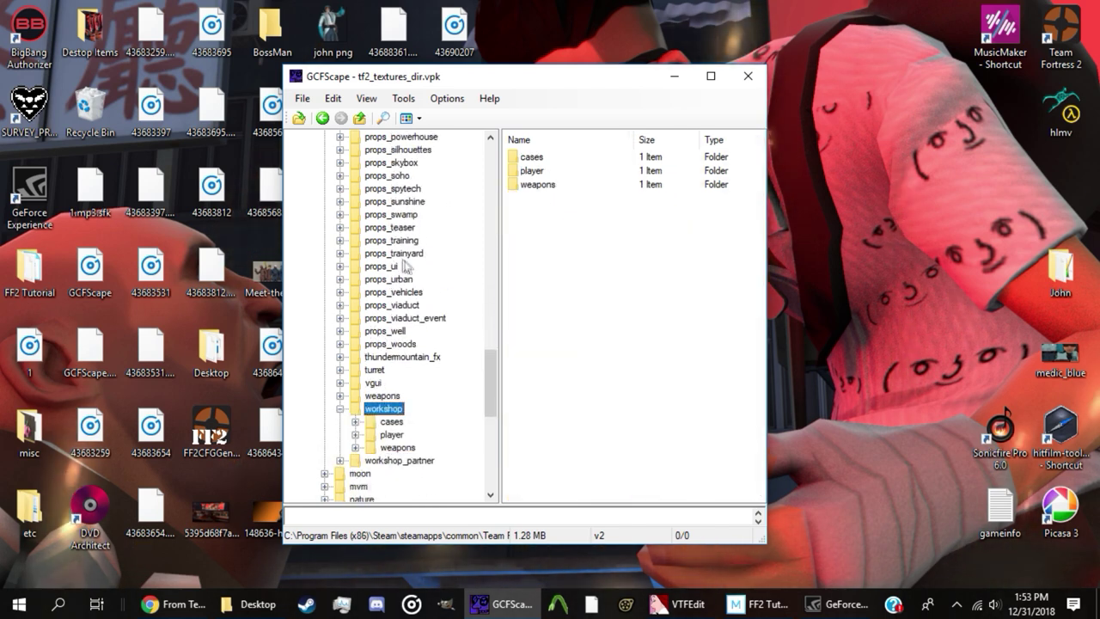
{"action": "left_click", "coordinate": [356, 435]}
{"action": "left_click", "coordinate": [371, 448]}
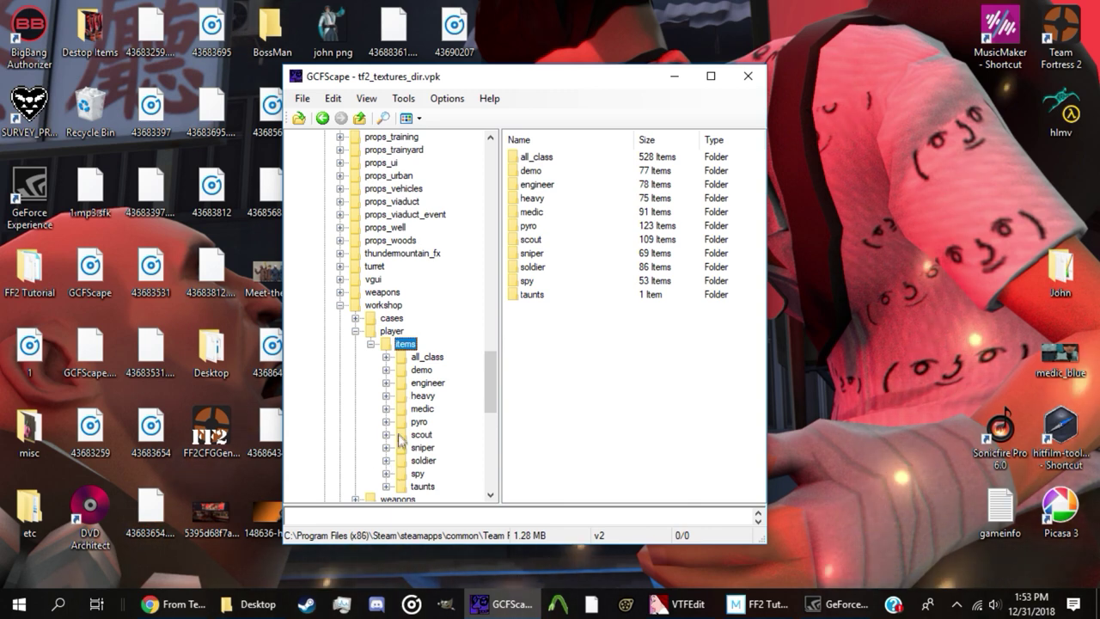
{"action": "left_click", "coordinate": [387, 410]}
{"action": "scroll", "coordinate": [602, 382], "scroll_direction": "down", "scroll_amount": 1}
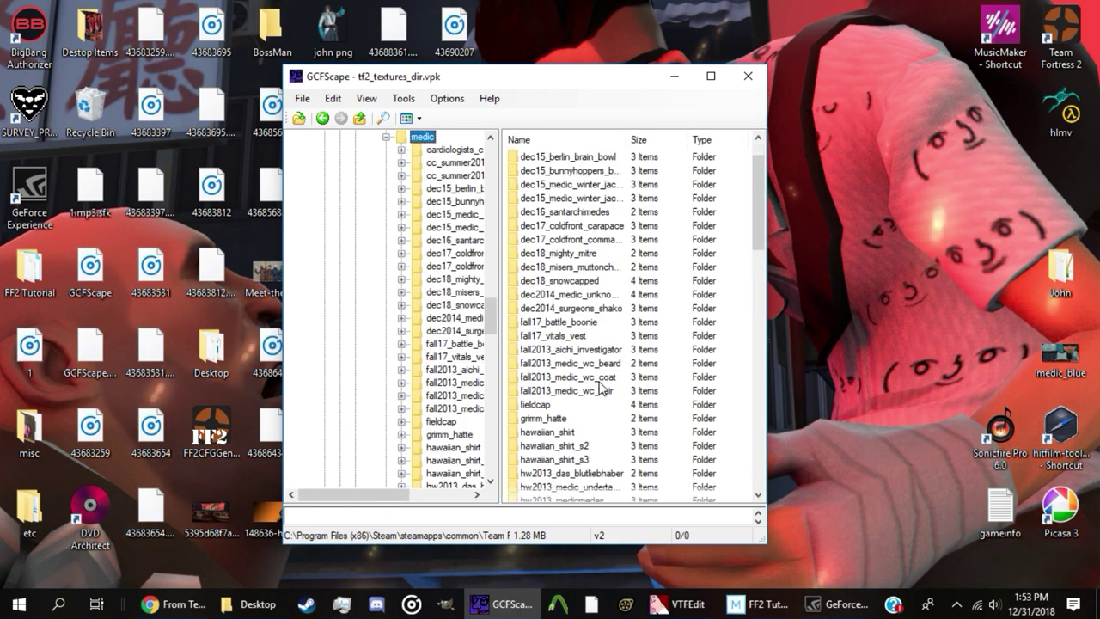
{"action": "double_click", "coordinate": [593, 350]}
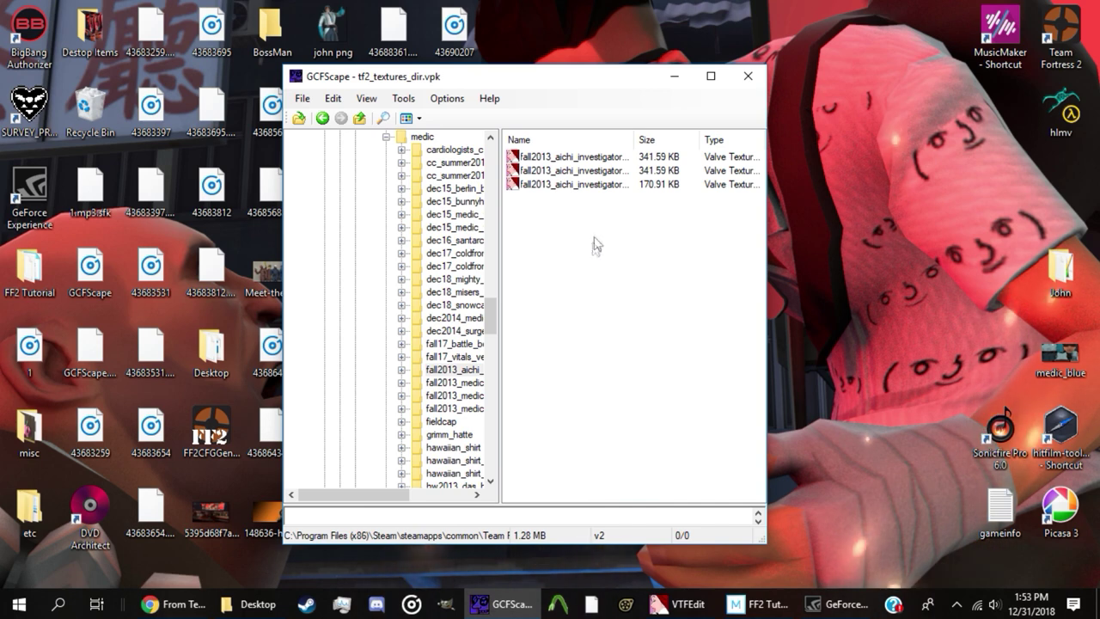
Step: Extract the fall2013_aichi_investigator blue_color VTF to the desktop and minimize GCFScape
{"action": "left_click", "coordinate": [604, 159]}
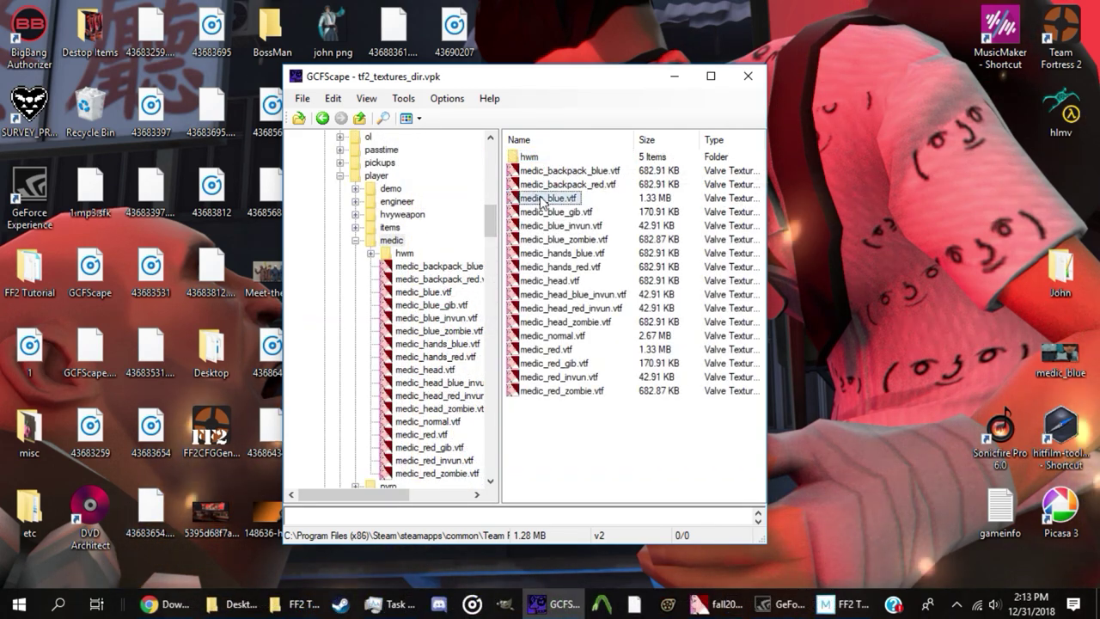
{"action": "left_click", "coordinate": [563, 199]}
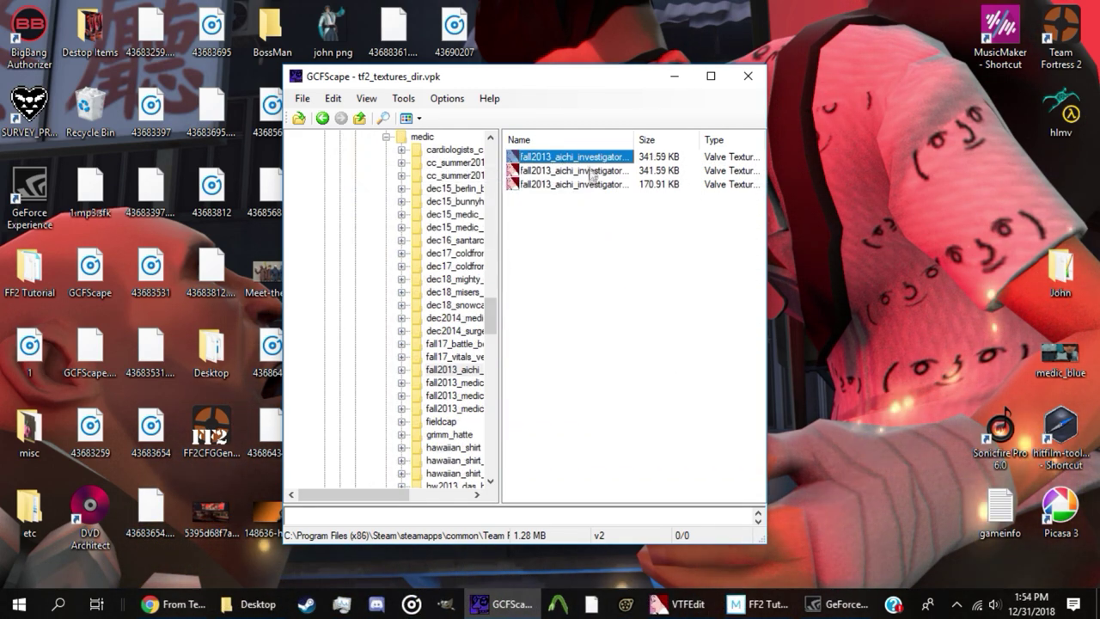
{"action": "left_click_drag", "start_coordinate": [640, 94], "coordinate": [877, 288]}
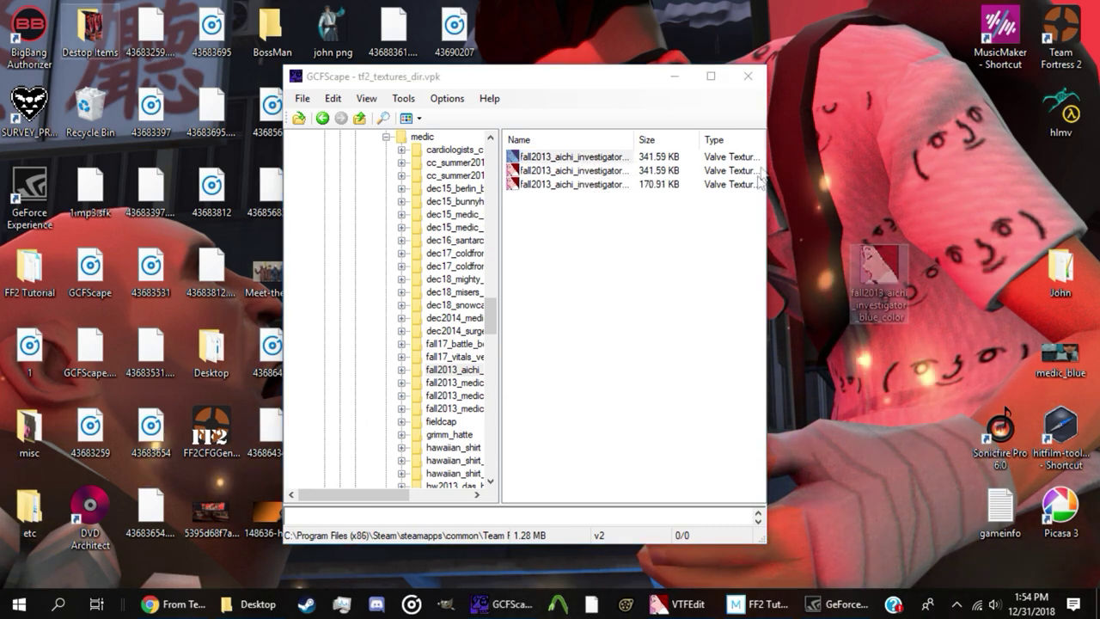
{"action": "left_click", "coordinate": [675, 75]}
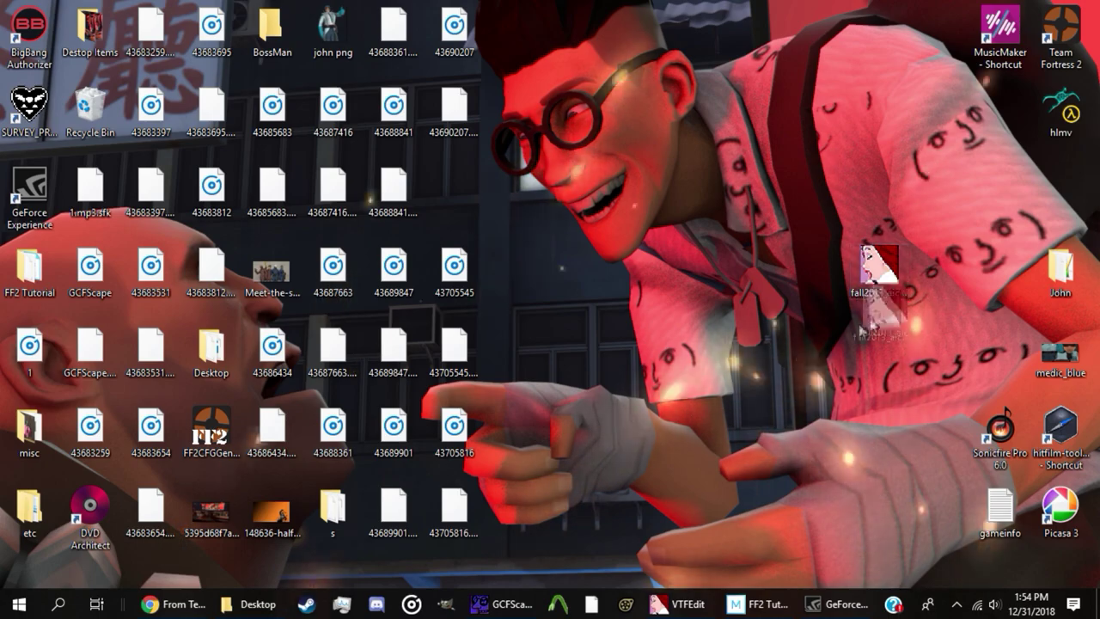
{"action": "left_click_drag", "start_coordinate": [877, 268], "coordinate": [696, 348]}
Step: Open the extracted fall2013_aichi_investigator_blue_color VTF from the desktop in VTFEdit
{"action": "left_click", "coordinate": [687, 604]}
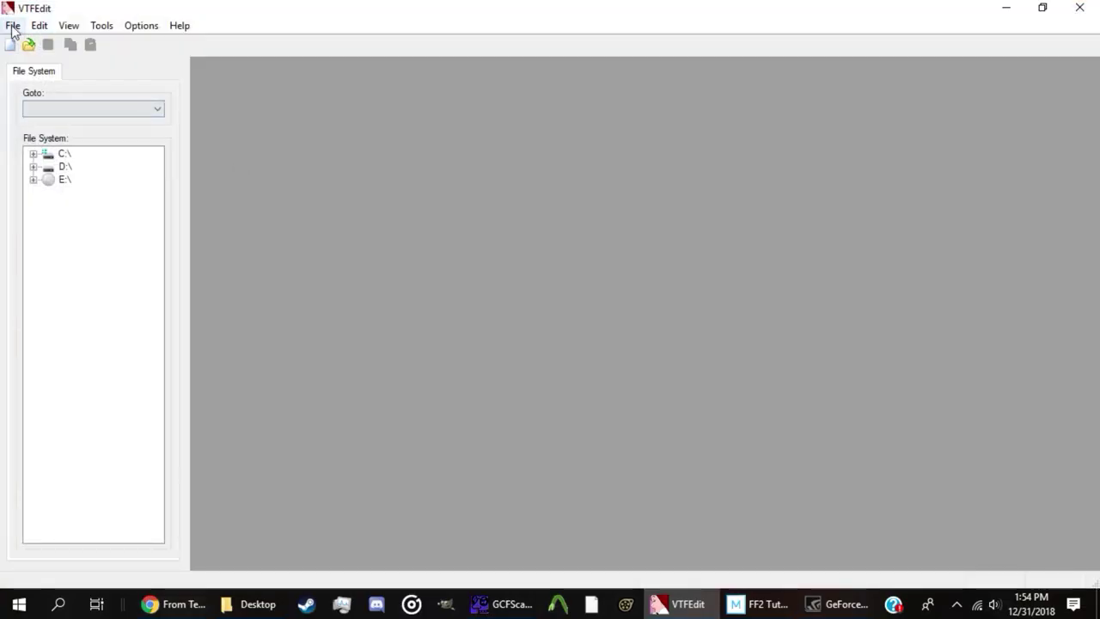
{"action": "left_click", "coordinate": [12, 25]}
{"action": "left_click", "coordinate": [53, 61]}
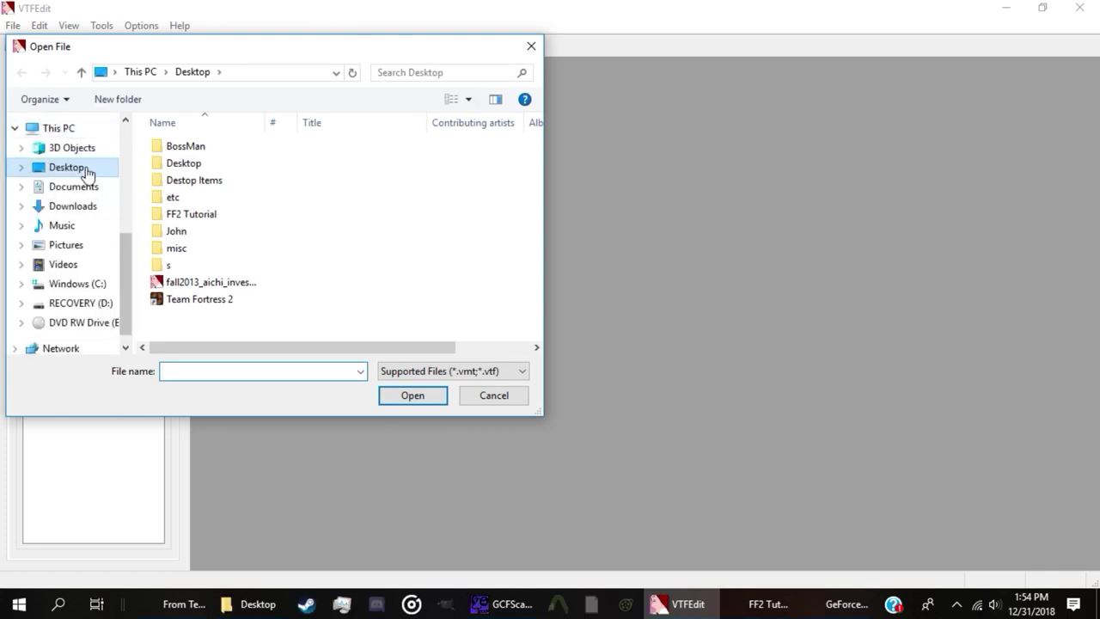
{"action": "double_click", "coordinate": [204, 285]}
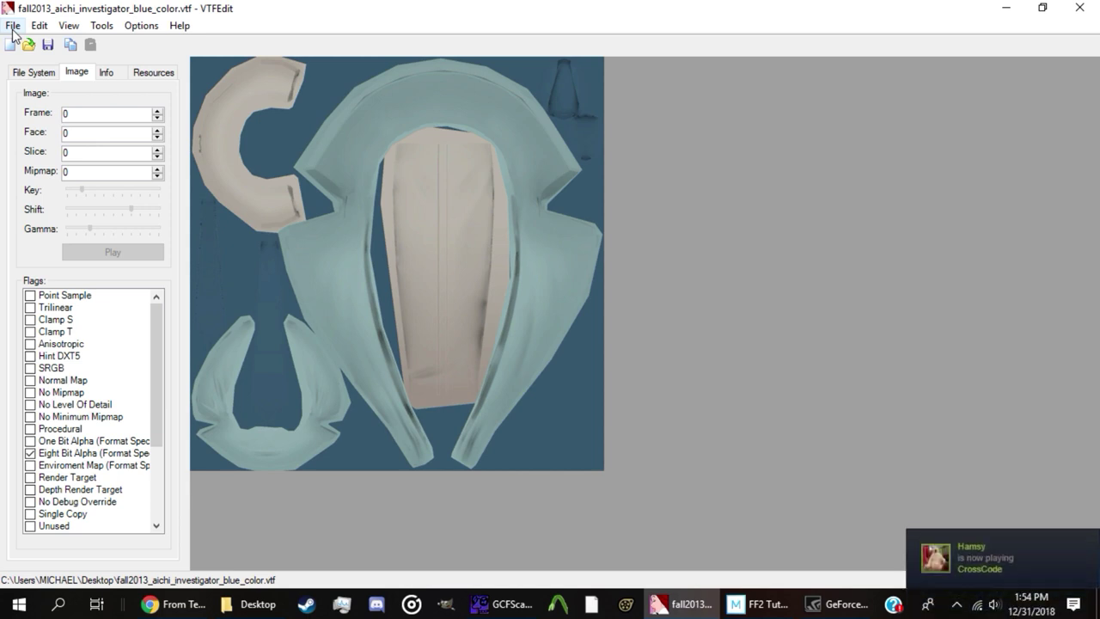
Step: Export the texture to the desktop as a JPEG image
{"action": "left_click", "coordinate": [13, 25]}
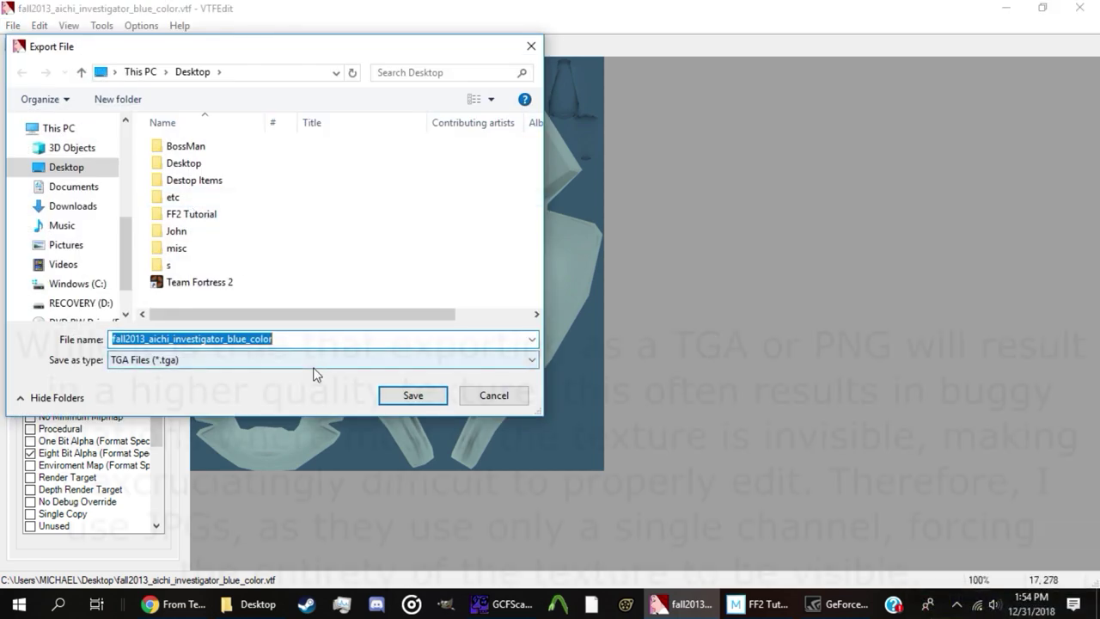
{"action": "left_click", "coordinate": [318, 359]}
{"action": "left_click", "coordinate": [264, 379]}
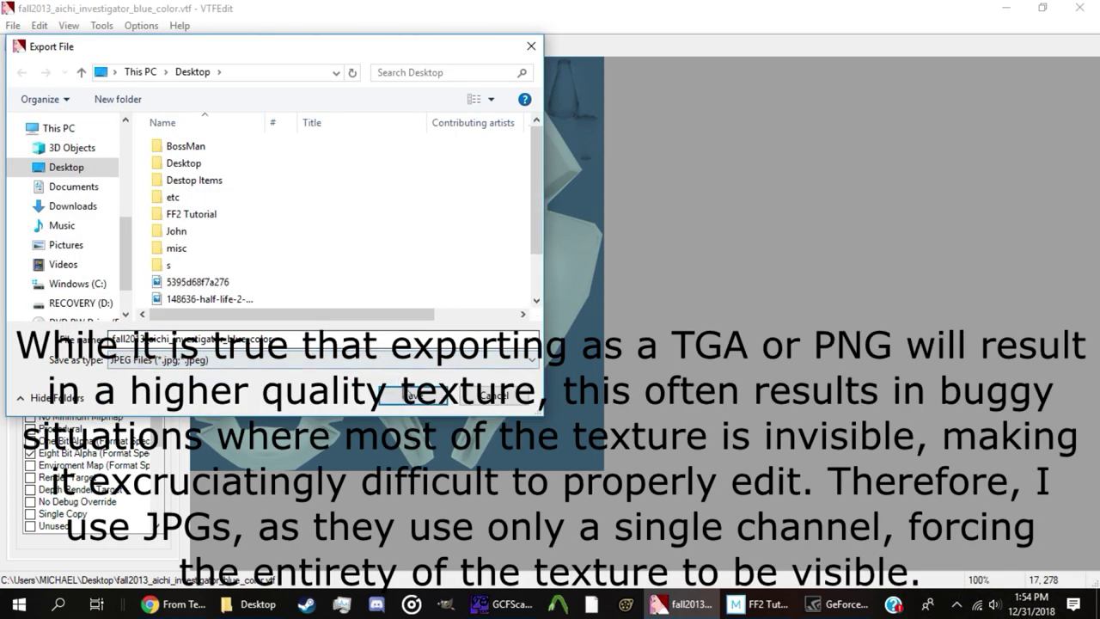
{"action": "left_click", "coordinate": [409, 397]}
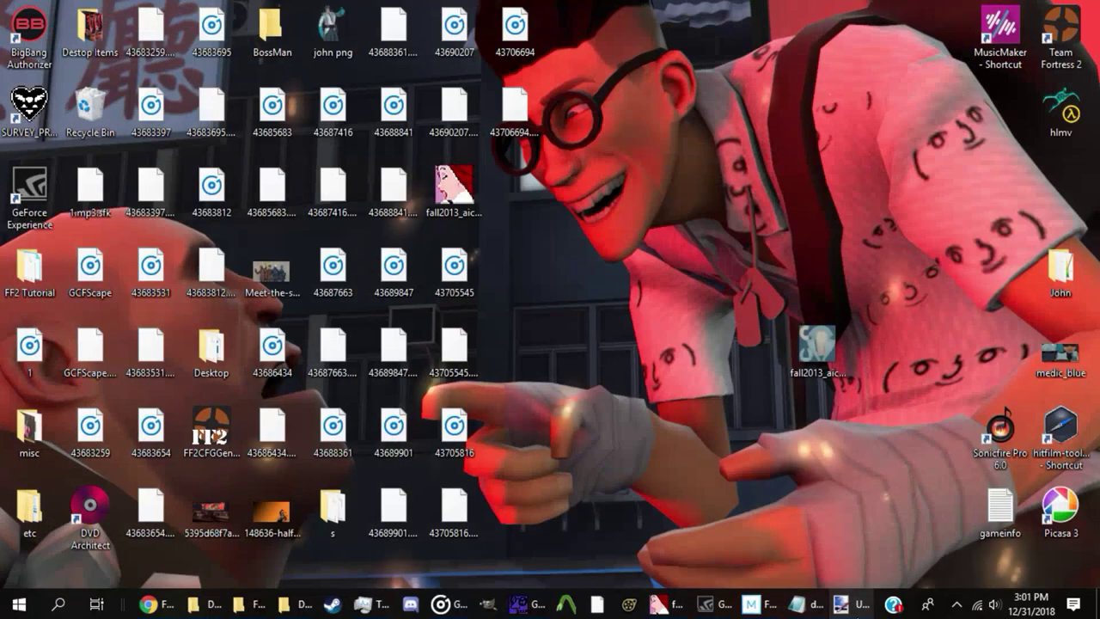
Step: Undo the paintbrush scribble on the Untitled 800×600 paint.net canvas, then minimize paint.net
{"action": "left_click", "coordinate": [856, 614]}
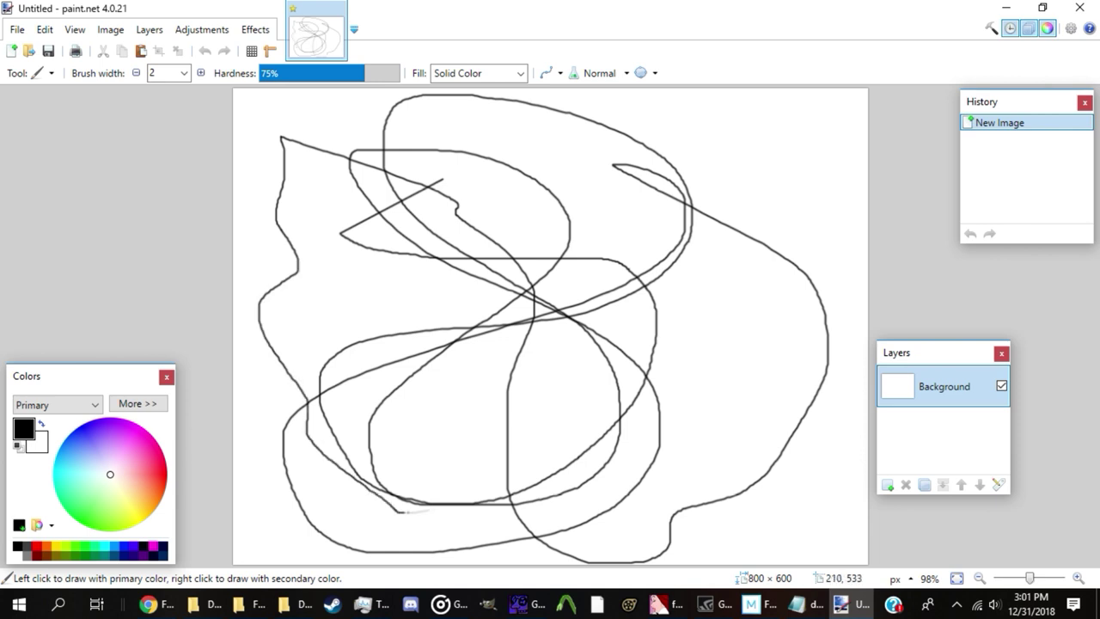
{"action": "key", "text": "ctrl+z"}
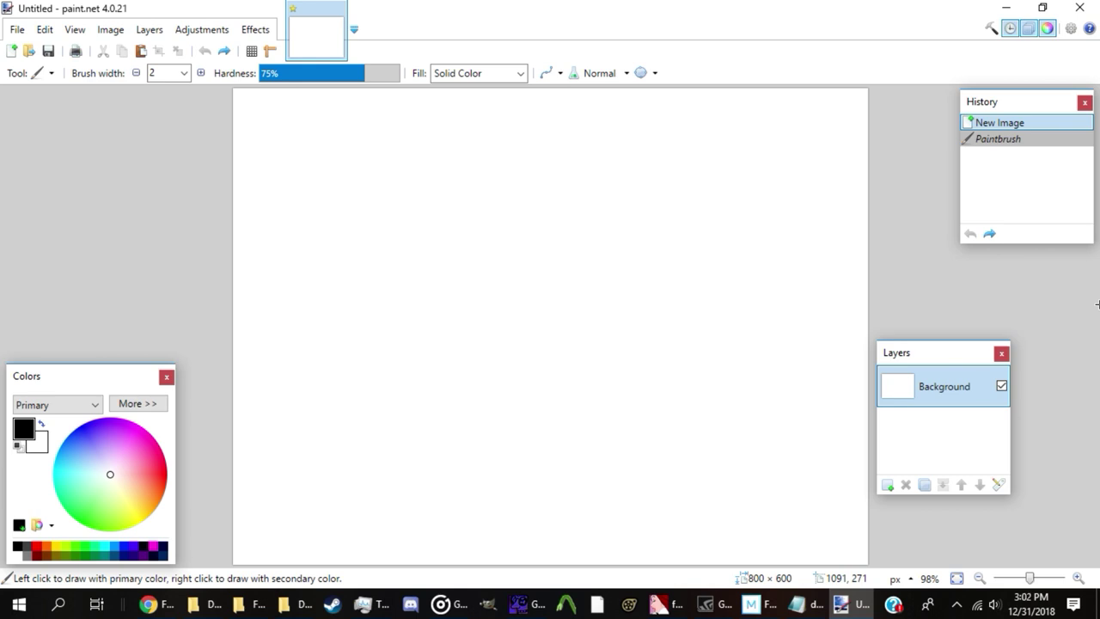
{"action": "left_click", "coordinate": [999, 7]}
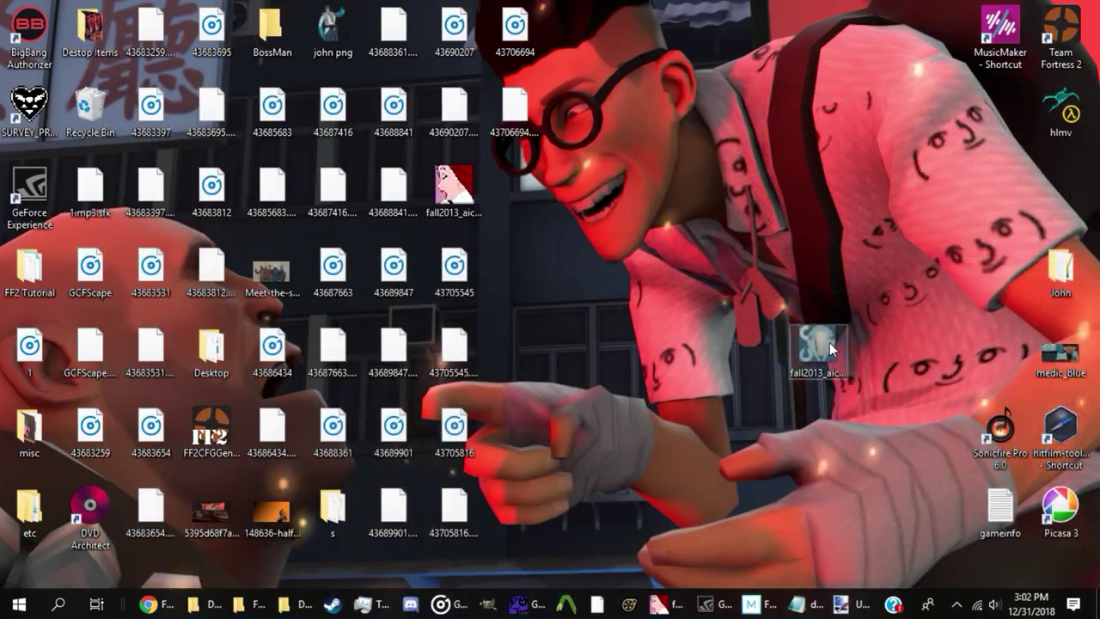
Step: Save the coat texture in paint.net as a flattened TGA named john_coat.tga
{"action": "mouse_move", "coordinate": [817, 348]}
{"action": "left_mouse_down"}
{"action": "mouse_move", "coordinate": [808, 563]}
{"action": "mouse_move", "coordinate": [762, 572]}
{"action": "mouse_move", "coordinate": [841, 605]}
{"action": "mouse_move", "coordinate": [515, 301]}
{"action": "left_mouse_up"}
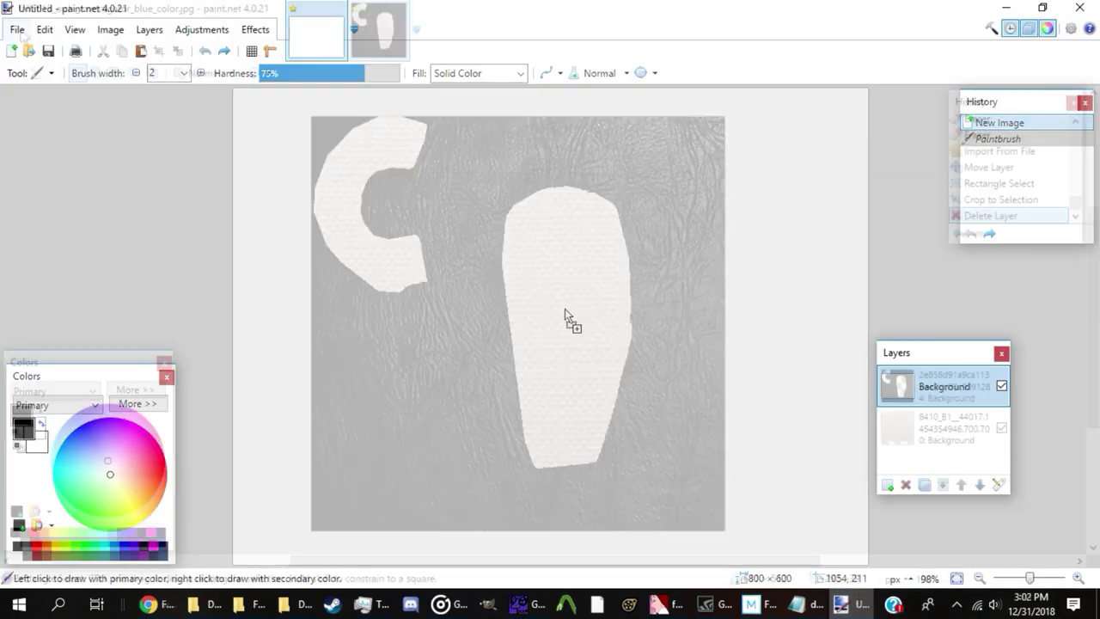
{"action": "left_click", "coordinate": [17, 29]}
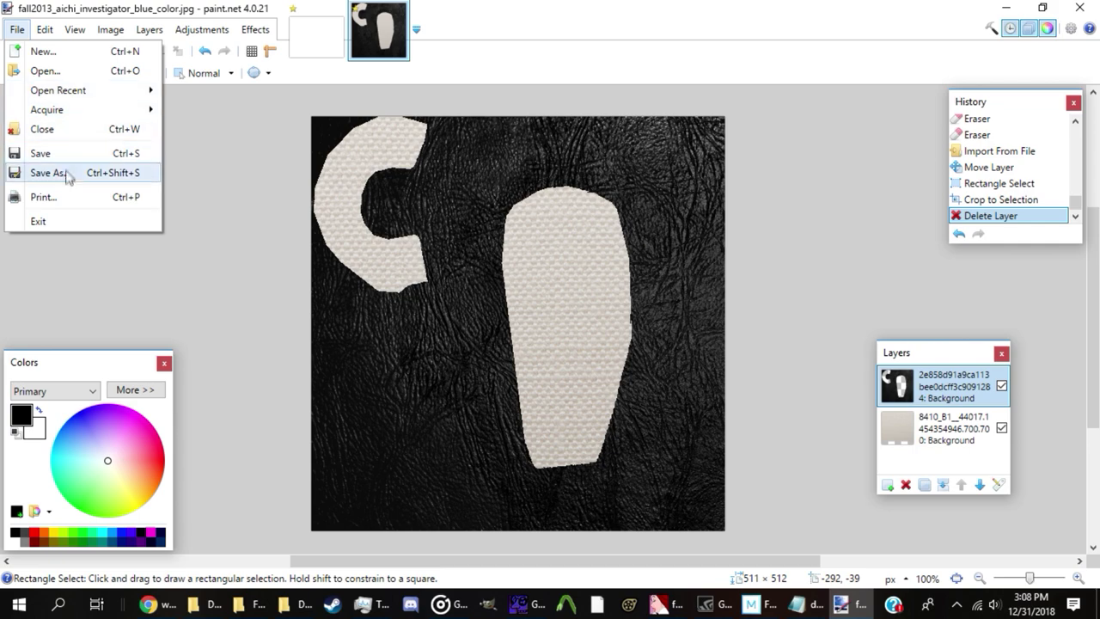
{"action": "left_click", "coordinate": [48, 173]}
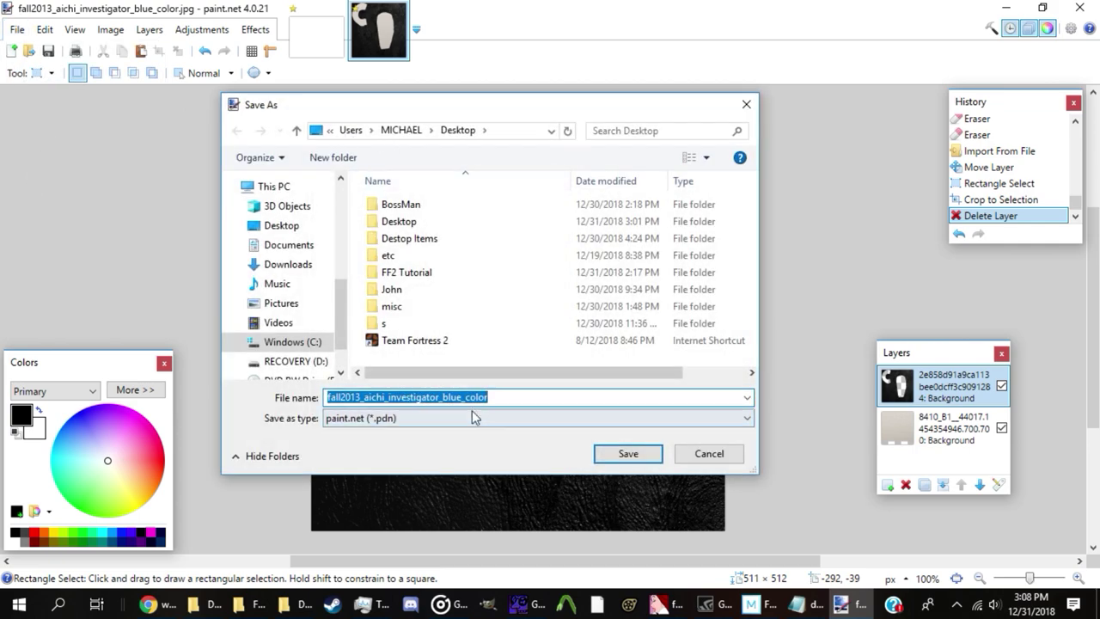
{"action": "left_click", "coordinate": [475, 417]}
{"action": "left_click", "coordinate": [572, 511]}
{"action": "type", "text": "yellow"}
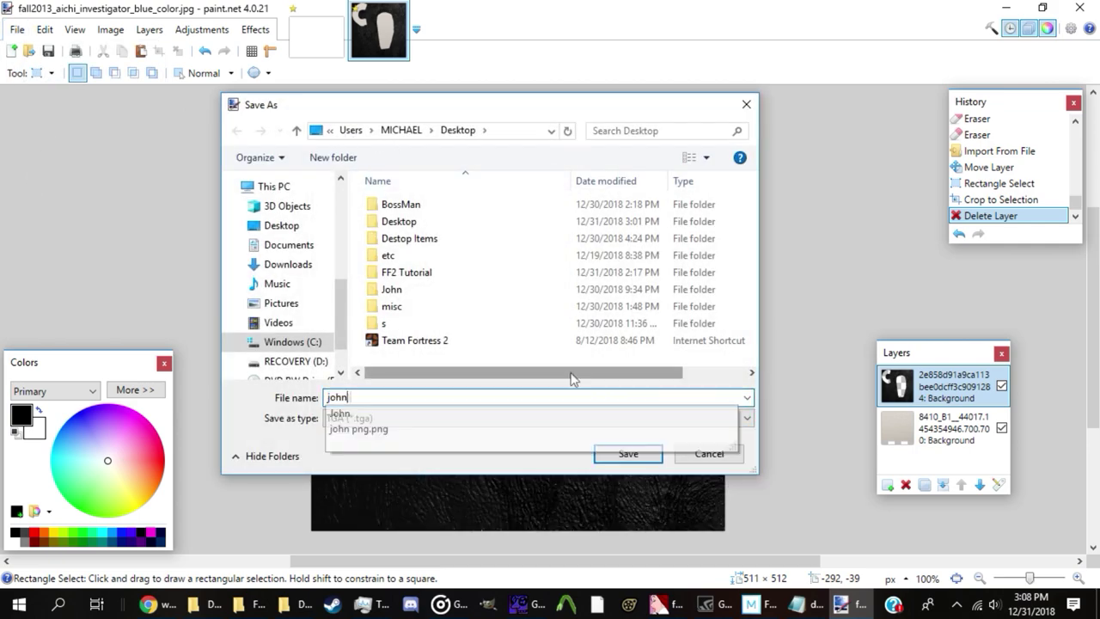
{"action": "key", "text": "Return"}
{"action": "key", "text": "Return"}
{"action": "key", "text": "Return"}
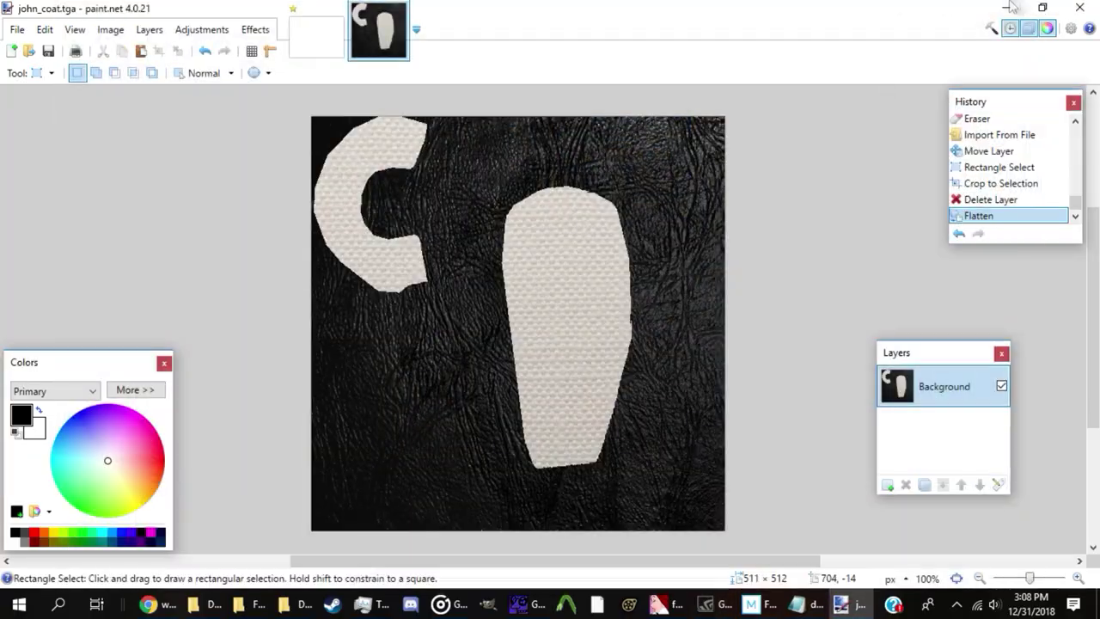
{"action": "left_click", "coordinate": [1006, 6]}
{"action": "left_click", "coordinate": [659, 604]}
Step: Import john_coat.tga into VTFEdit as a new texture, accepting the VTF options
{"action": "left_click", "coordinate": [12, 25]}
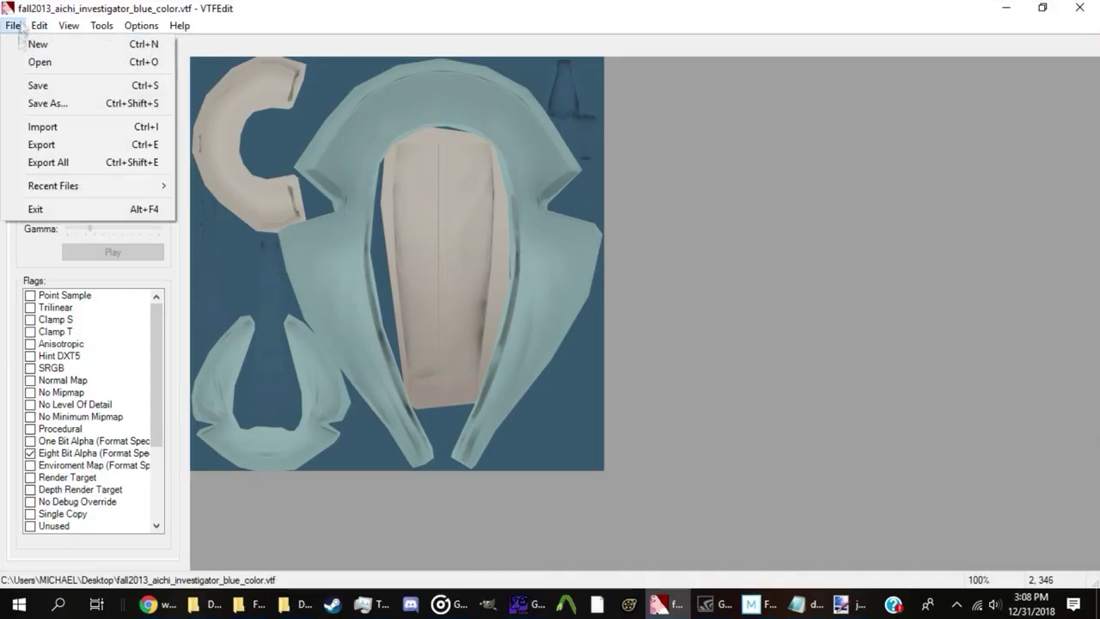
{"action": "left_click", "coordinate": [29, 127]}
{"action": "scroll", "coordinate": [255, 248], "scroll_direction": "down", "scroll_amount": 2}
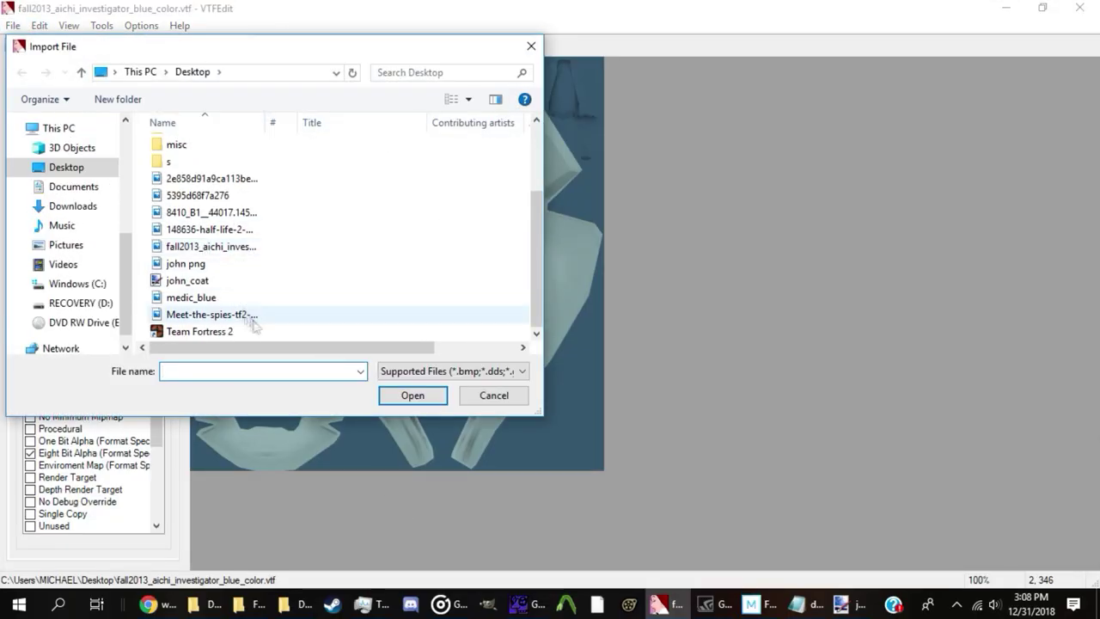
{"action": "scroll", "coordinate": [226, 248], "scroll_direction": "up", "scroll_amount": 2}
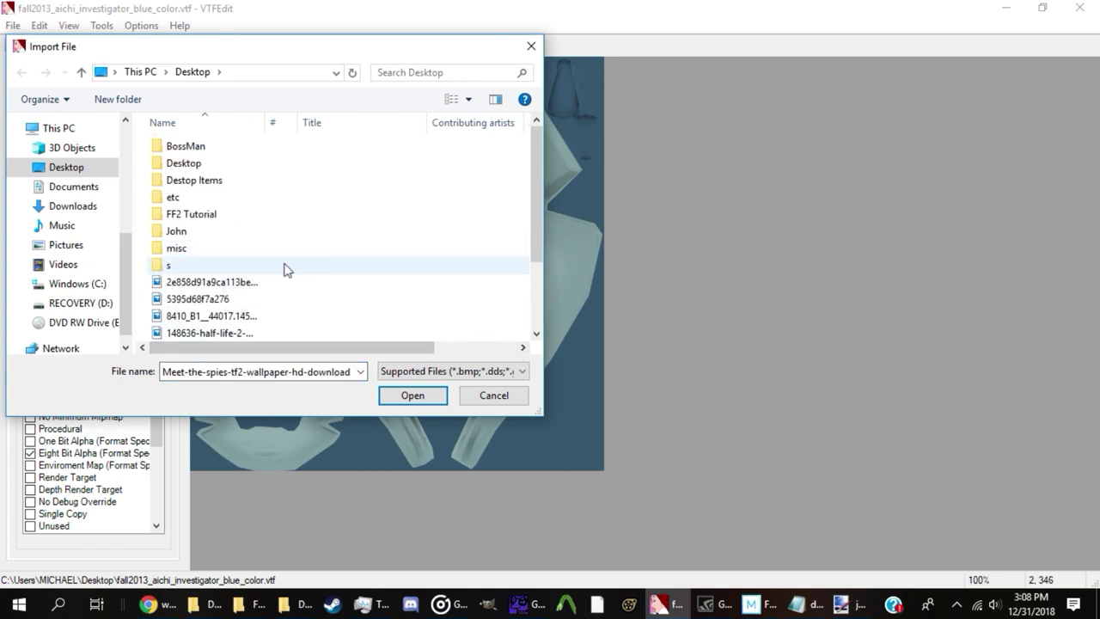
{"action": "scroll", "coordinate": [277, 271], "scroll_direction": "down", "scroll_amount": 3}
{"action": "key", "text": "Return"}
{"action": "key", "text": "Return"}
Step: Save the new texture as a VTF named john_coat
{"action": "left_click", "coordinate": [12, 25]}
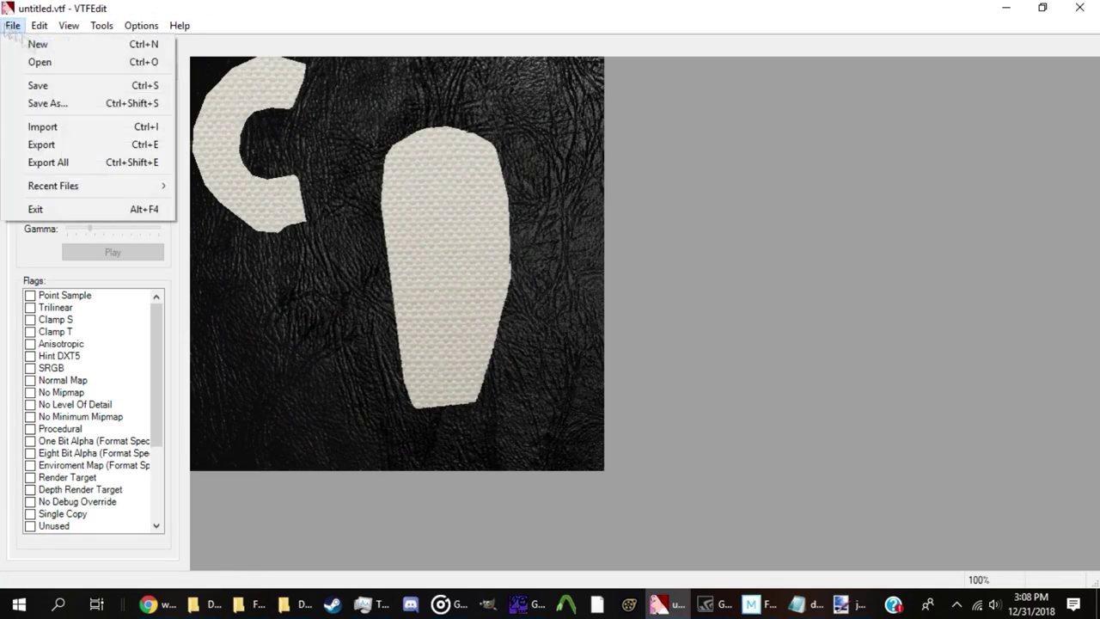
{"action": "left_click", "coordinate": [60, 103]}
{"action": "type", "text": "john_c"}
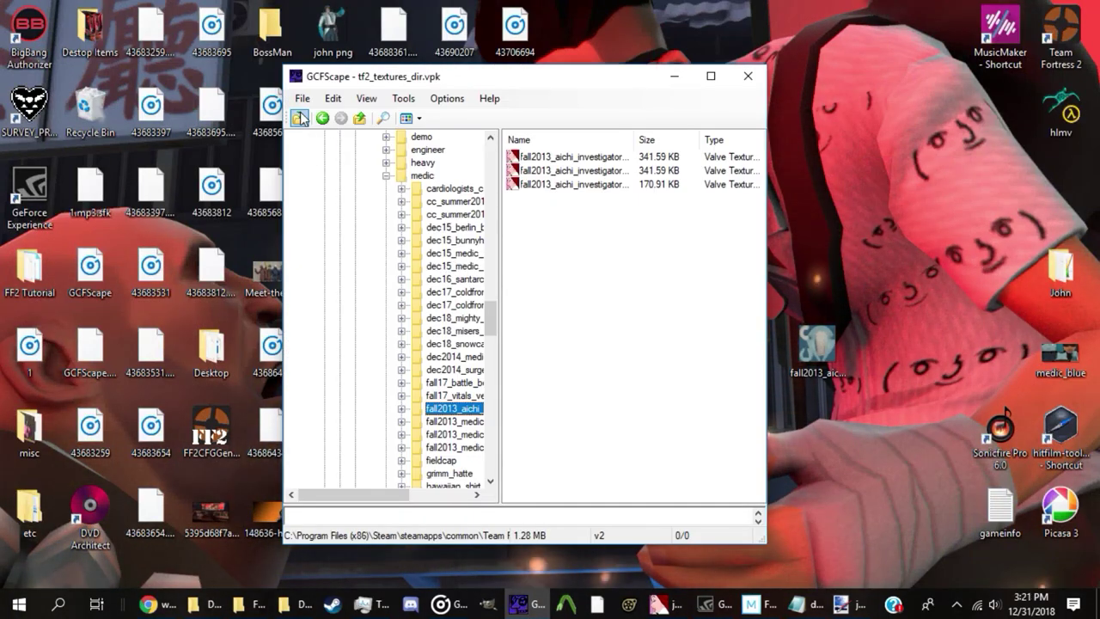
Step: Load the tf2_misc_dir package in GCFScape
{"action": "left_click", "coordinate": [300, 117]}
{"action": "scroll", "coordinate": [567, 337], "scroll_direction": "down", "scroll_amount": 10}
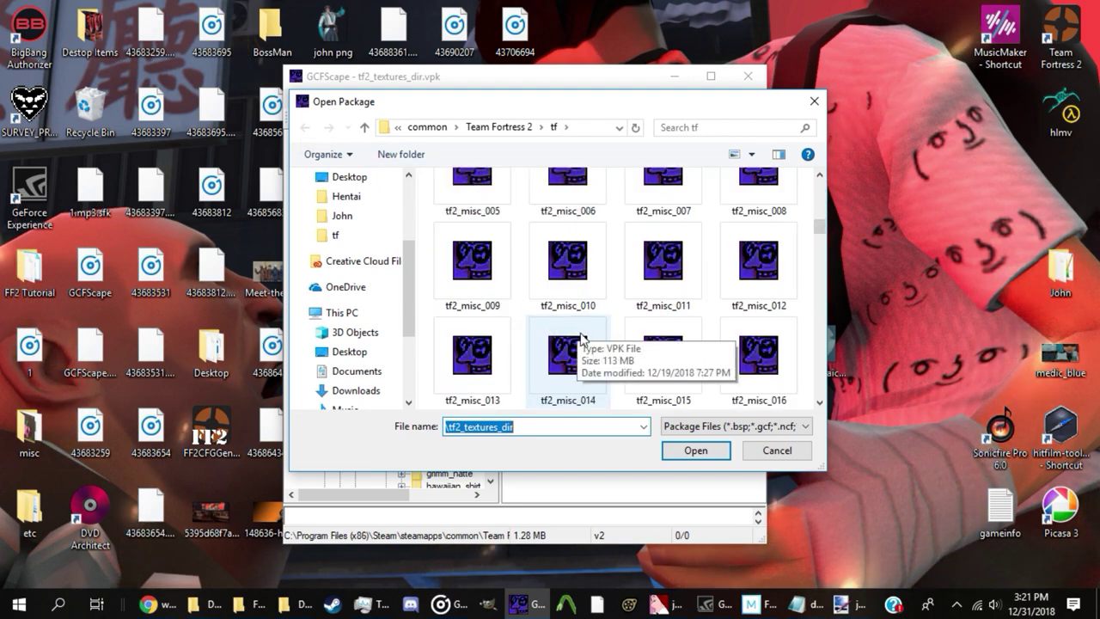
{"action": "scroll", "coordinate": [482, 348], "scroll_direction": "down", "scroll_amount": 2}
{"action": "double_click", "coordinate": [481, 348]}
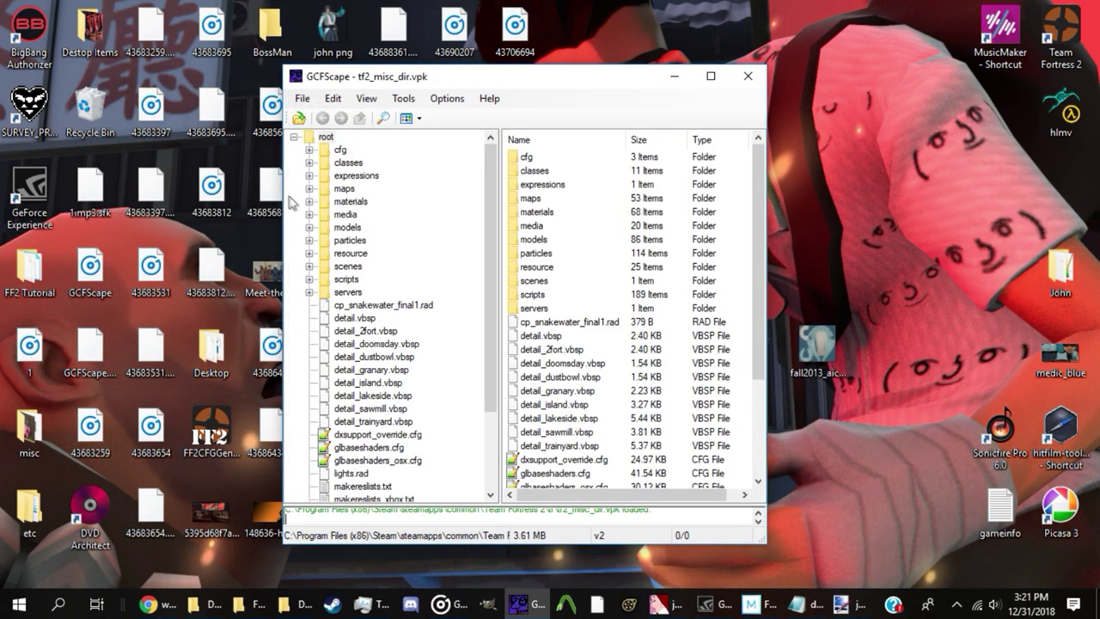
Step: Browse to materials/models/workshop/player/items/medic/fall2013_aichi_investigator in the archive
{"action": "double_click", "coordinate": [350, 201]}
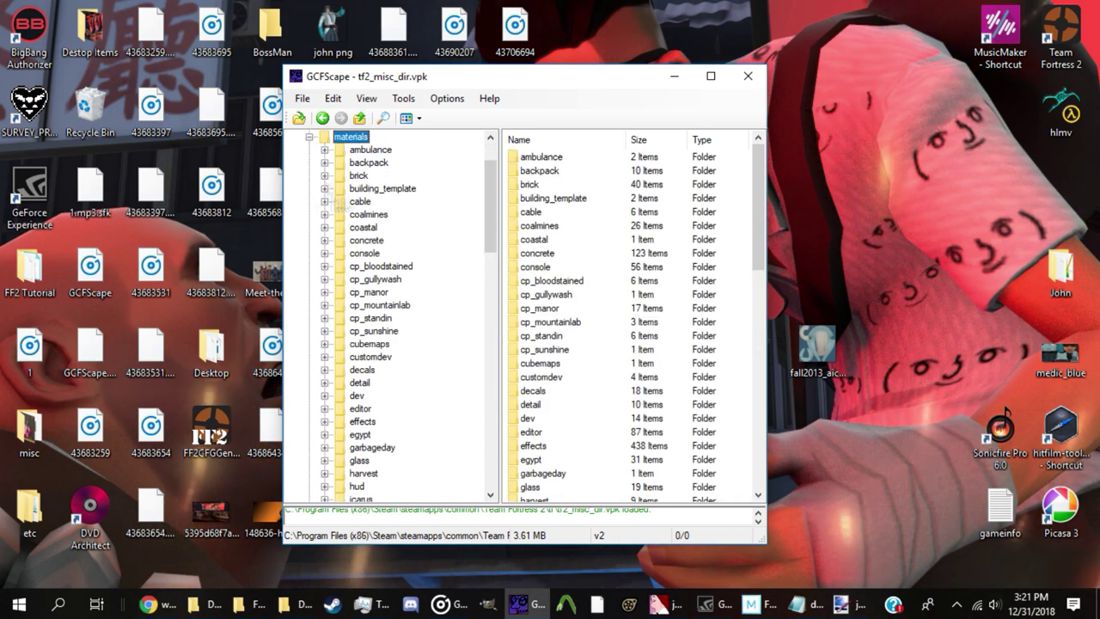
{"action": "scroll", "coordinate": [339, 378], "scroll_direction": "down", "scroll_amount": 15}
{"action": "double_click", "coordinate": [348, 421]}
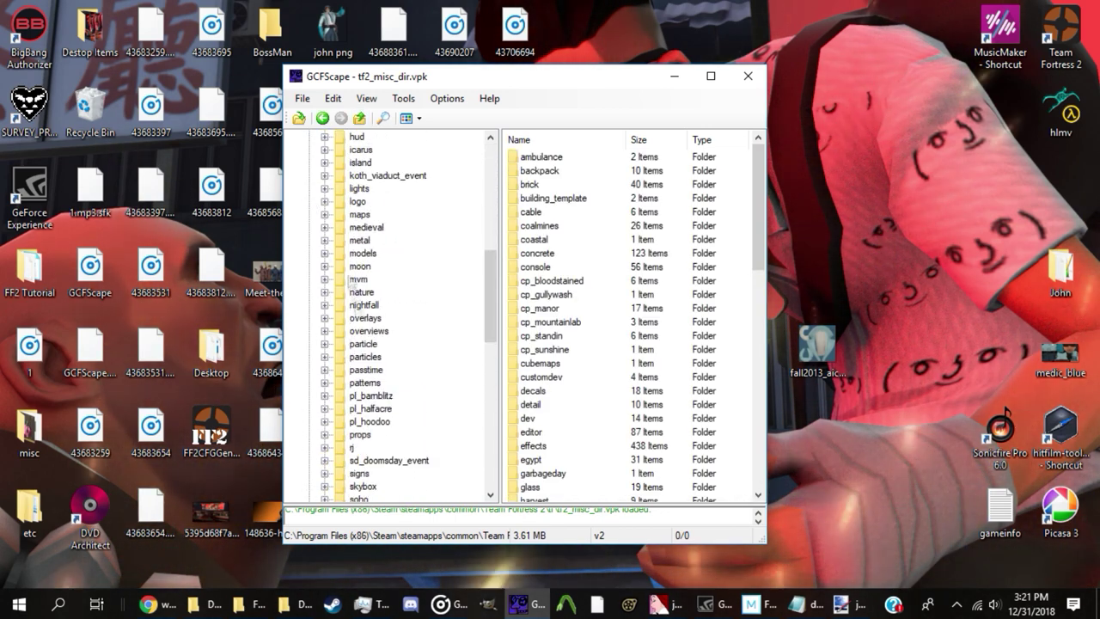
{"action": "scroll", "coordinate": [386, 318], "scroll_direction": "down", "scroll_amount": 10}
{"action": "left_click", "coordinate": [339, 421]}
{"action": "left_click", "coordinate": [391, 447]}
{"action": "left_click", "coordinate": [355, 447]}
{"action": "double_click", "coordinate": [405, 460]}
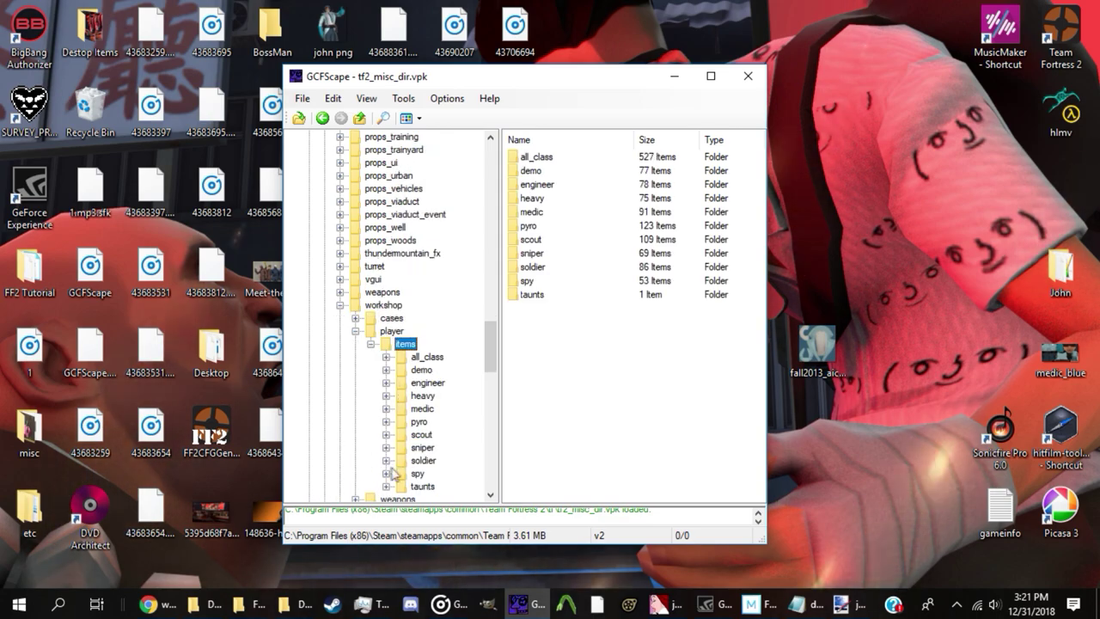
{"action": "double_click", "coordinate": [421, 317]}
{"action": "double_click", "coordinate": [568, 375]}
Step: Extract the blue fall2013_aichi_investigator VMT to the desktop and rename it john_coat
{"action": "left_click_drag", "start_coordinate": [571, 170], "coordinate": [877, 191]}
{"action": "left_click_drag", "start_coordinate": [699, 79], "coordinate": [320, 234]}
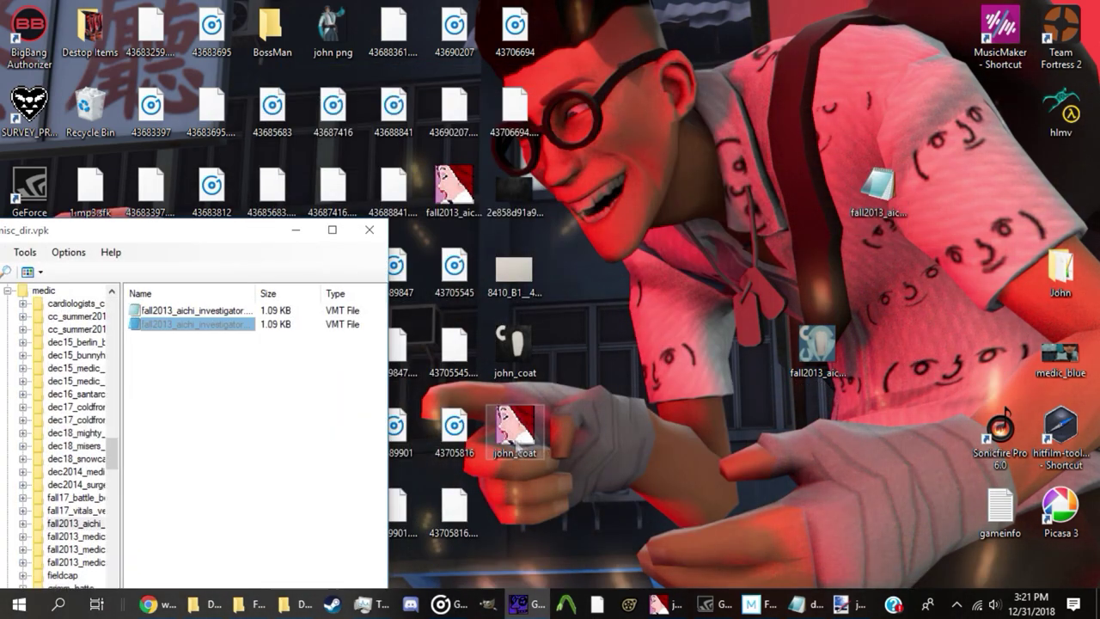
{"action": "left_click", "coordinate": [296, 230]}
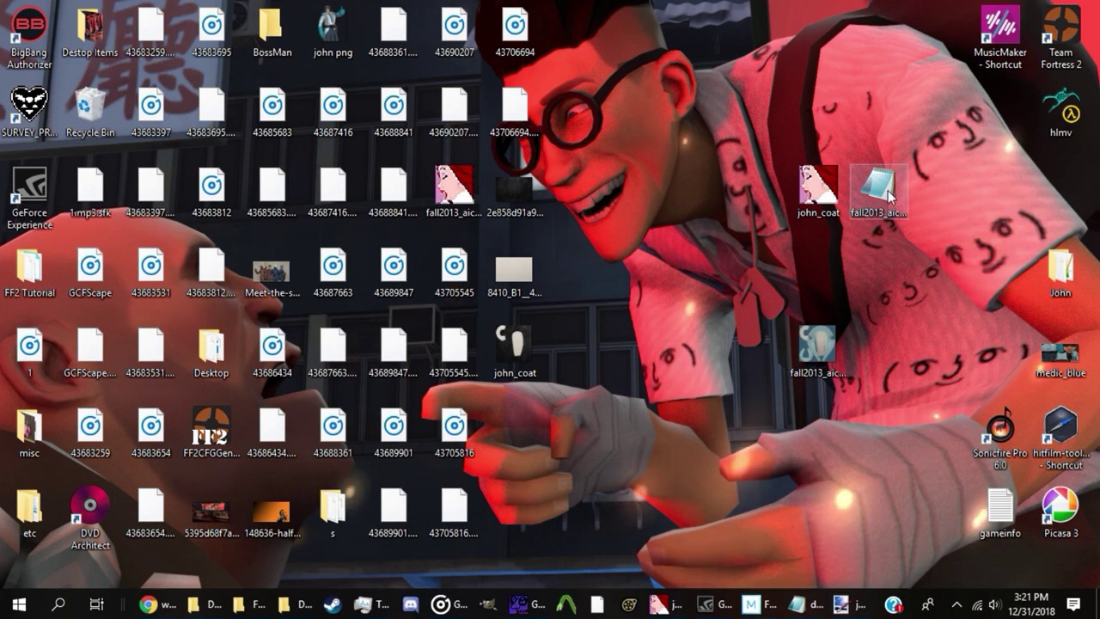
{"action": "double_click", "coordinate": [888, 194]}
{"action": "right_click", "coordinate": [878, 194]}
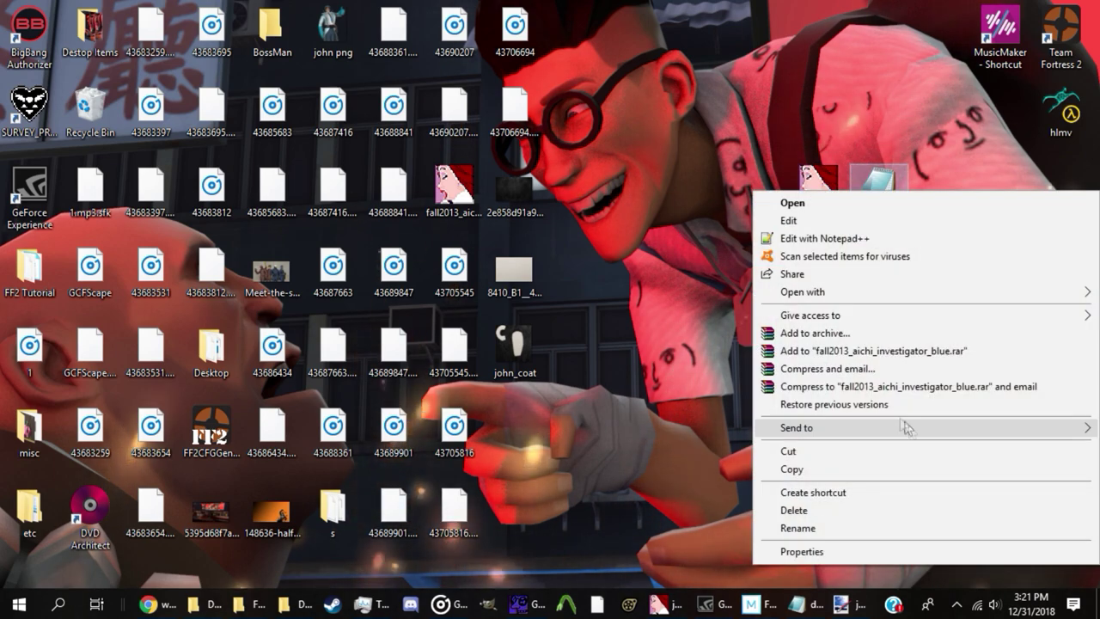
{"action": "left_click", "coordinate": [854, 528]}
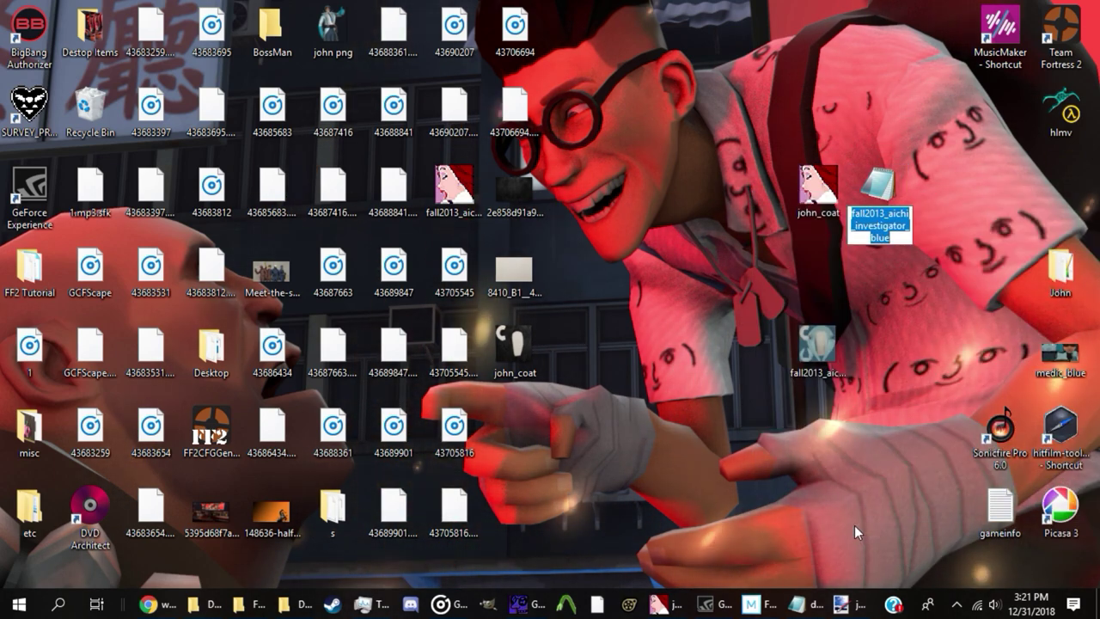
{"action": "type", "text": "joph"}
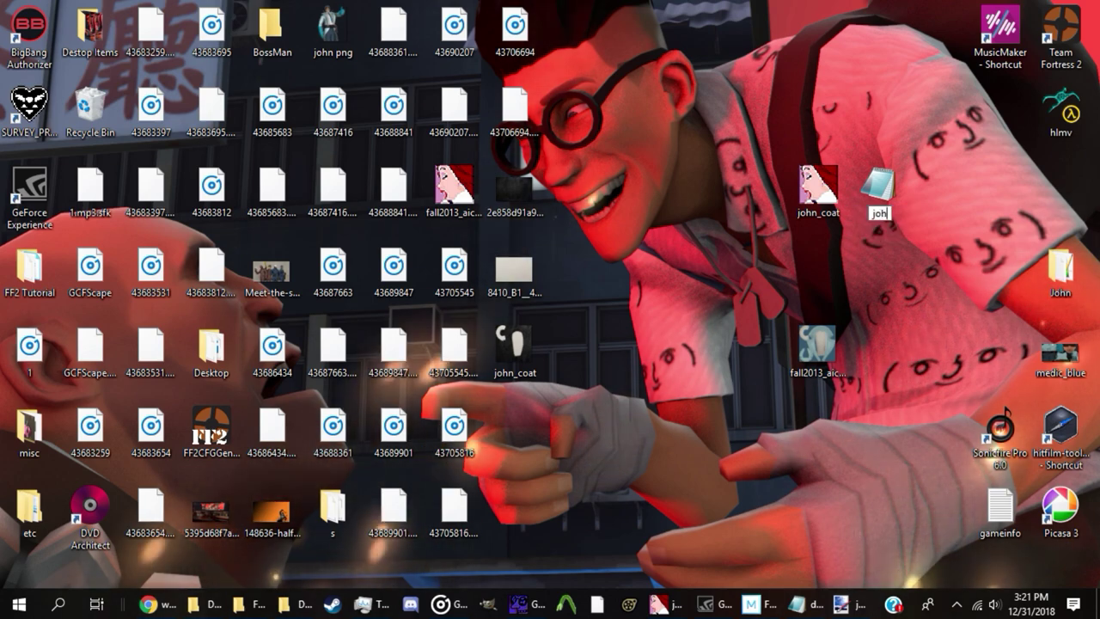
{"action": "type", "text": "n_coat"}
{"action": "key", "text": "Return"}
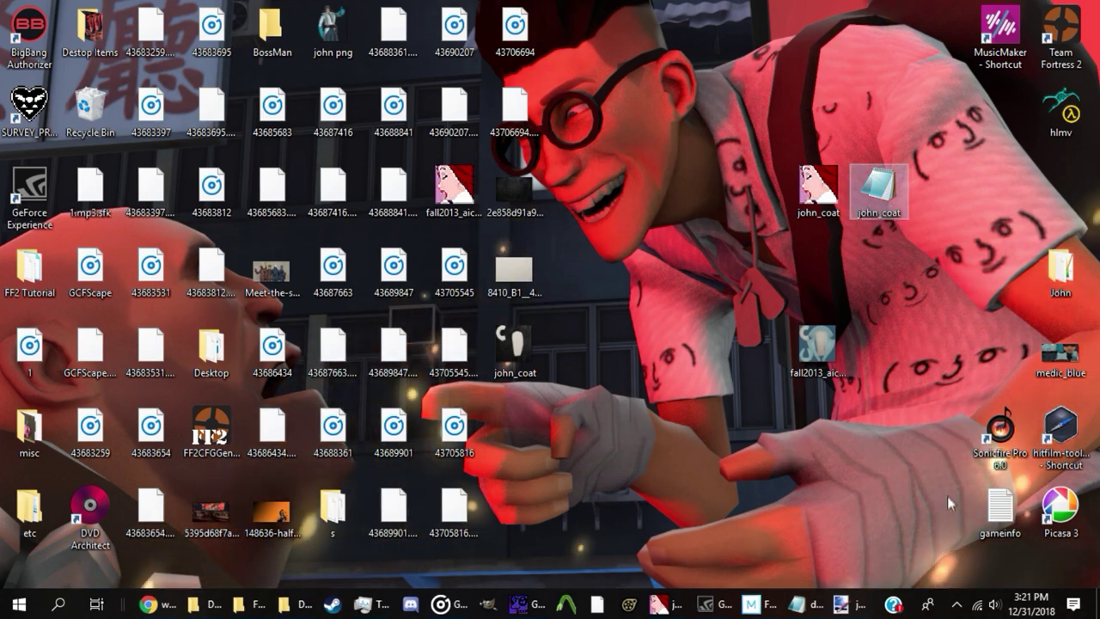
Step: In Notepad, set john_coat's $basetexture to freak_fortress_2/johnboss/john_coat
{"action": "double_click", "coordinate": [878, 191]}
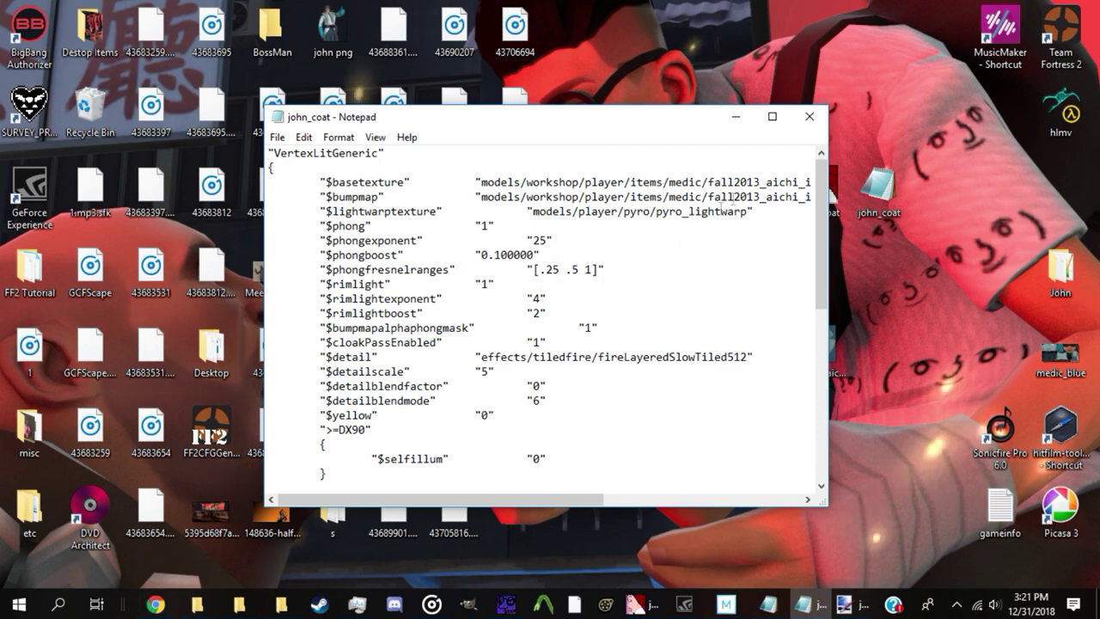
{"action": "left_click_drag", "start_coordinate": [481, 498], "coordinate": [751, 434]}
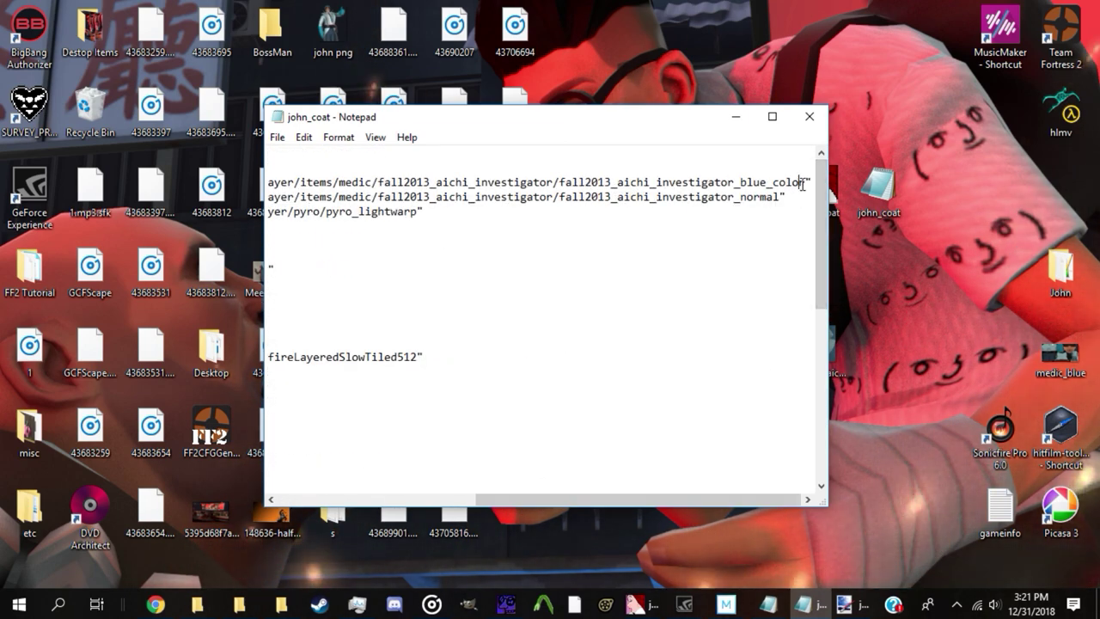
{"action": "left_click_drag", "start_coordinate": [803, 183], "coordinate": [482, 183]}
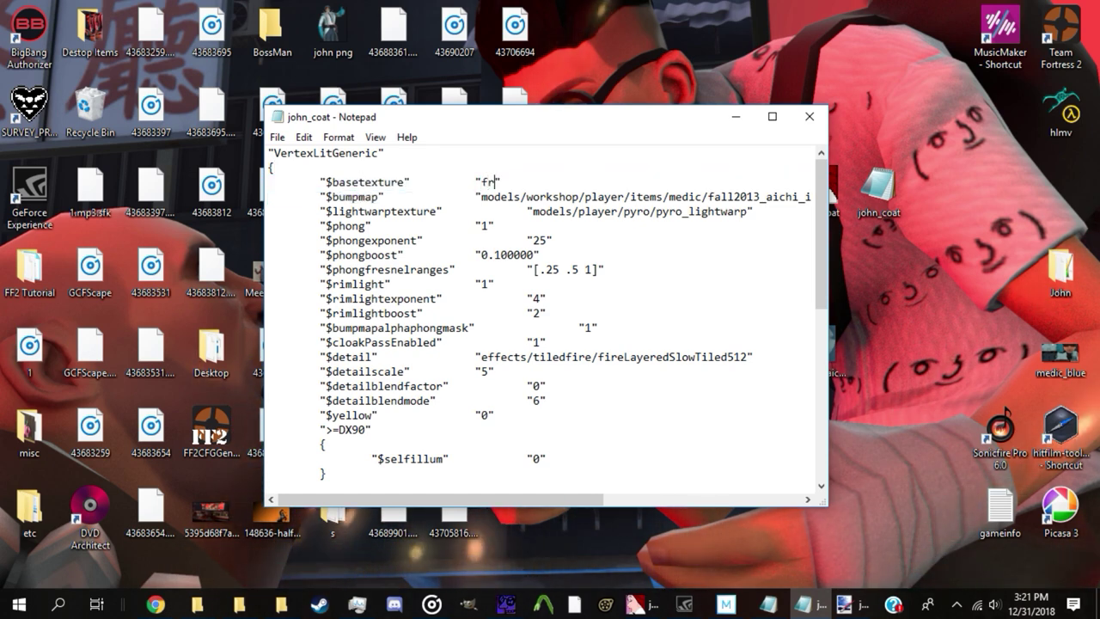
{"action": "key", "text": "BackSpace"}
{"action": "key", "text": "BackSpace"}
{"action": "type", "text": "eak_fortre"}
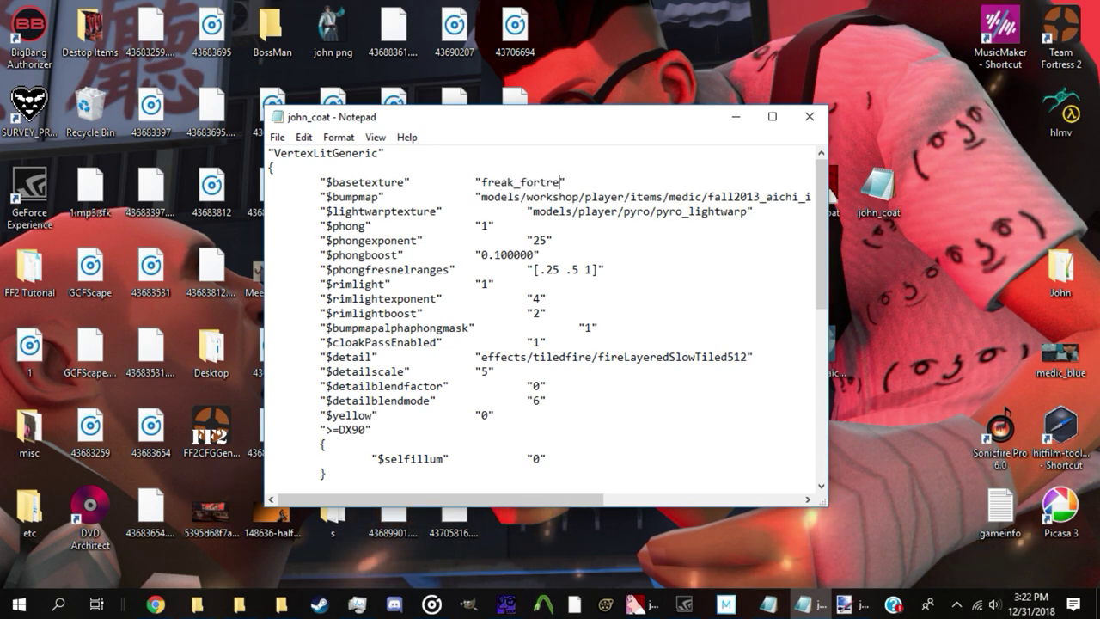
{"action": "type", "text": "ss_2/john"}
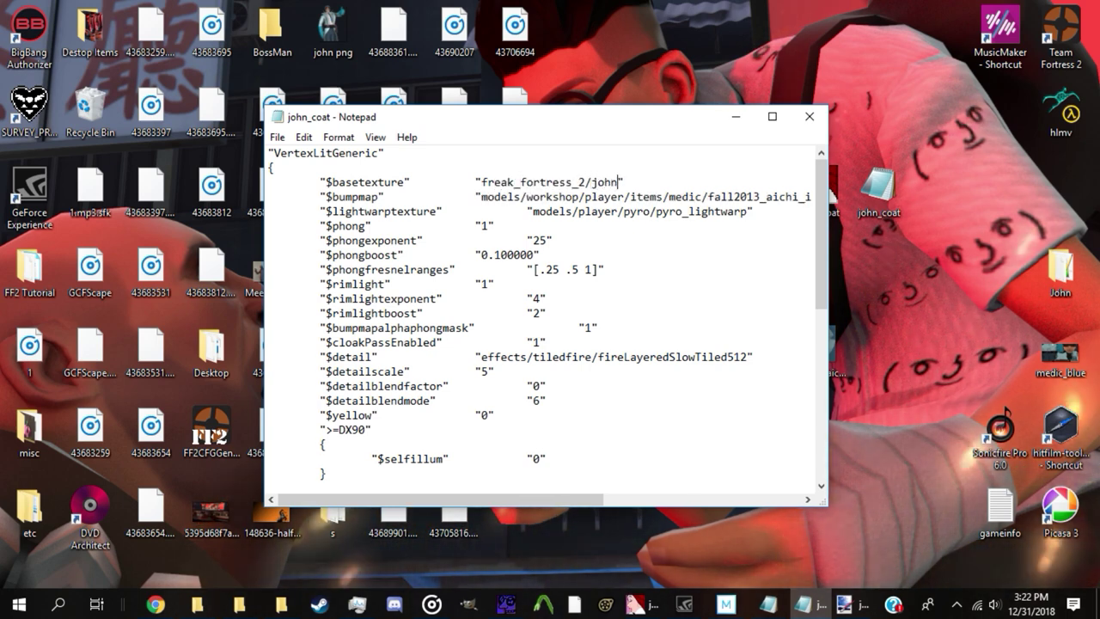
{"action": "type", "text": "boss/j"}
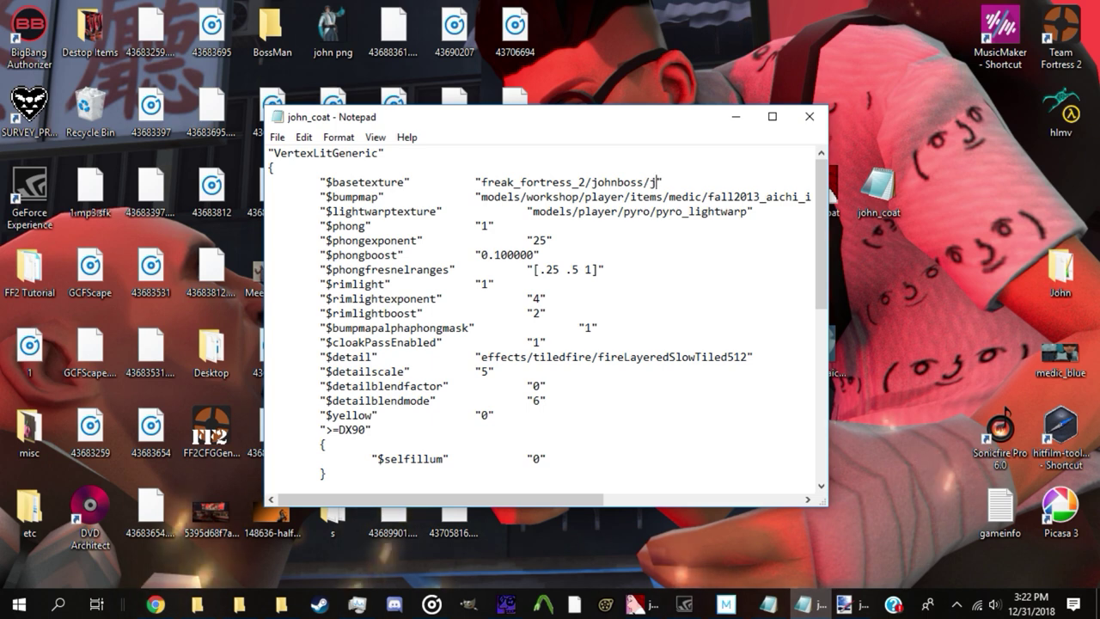
{"action": "type", "text": "ohn_coat"}
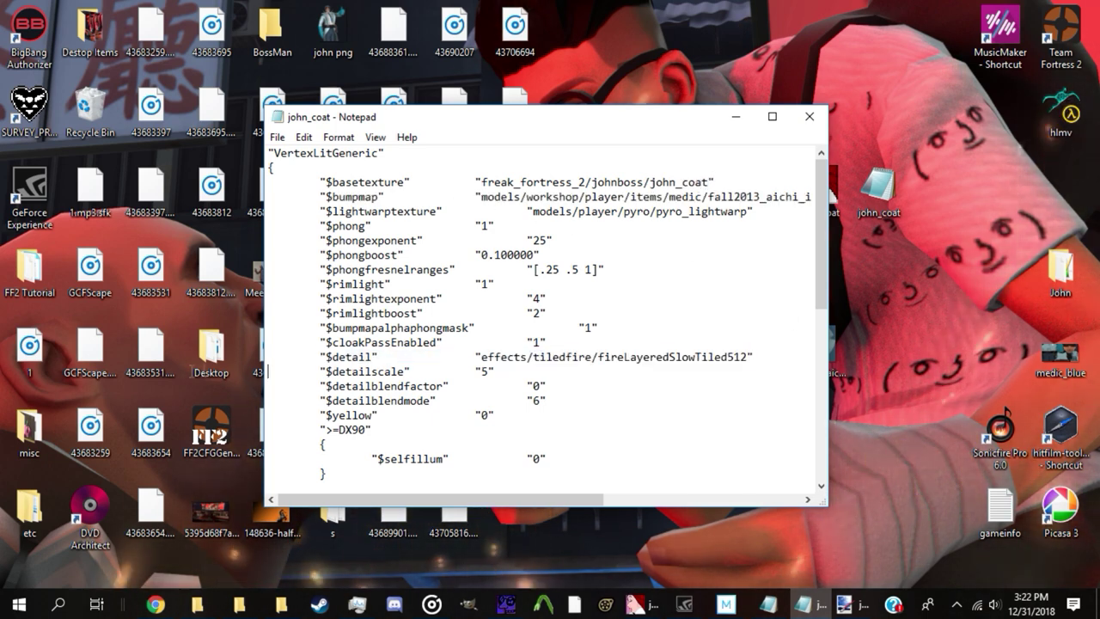
Step: Delete the $detail line, save the file and close Notepad
{"action": "left_click_drag", "start_coordinate": [268, 372], "coordinate": [268, 357]}
{"action": "key", "text": "Delete"}
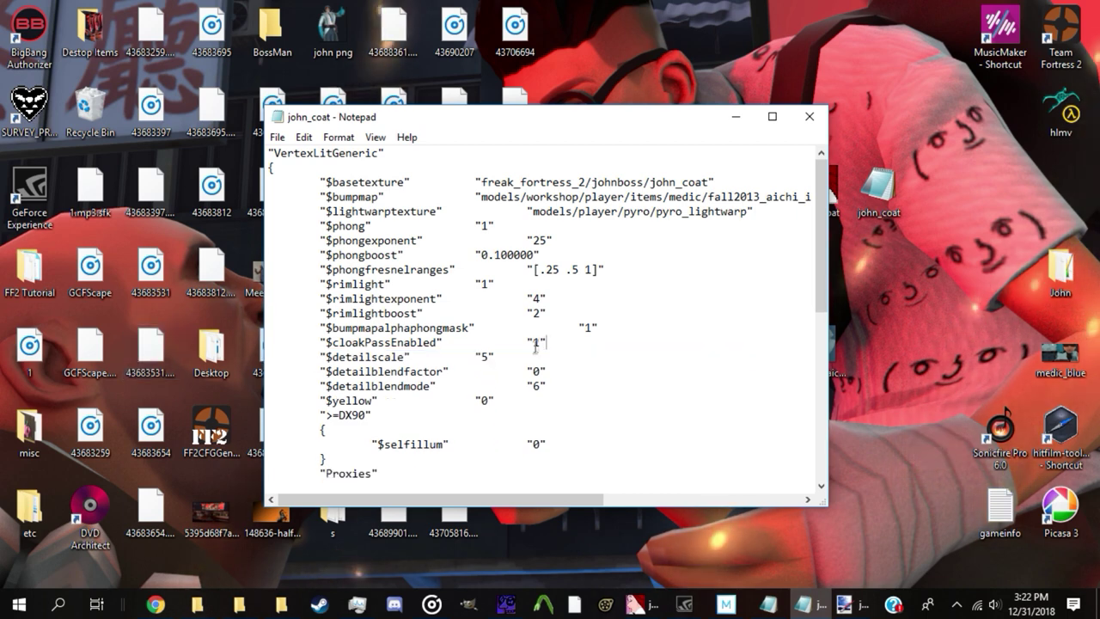
{"action": "left_click", "coordinate": [277, 138]}
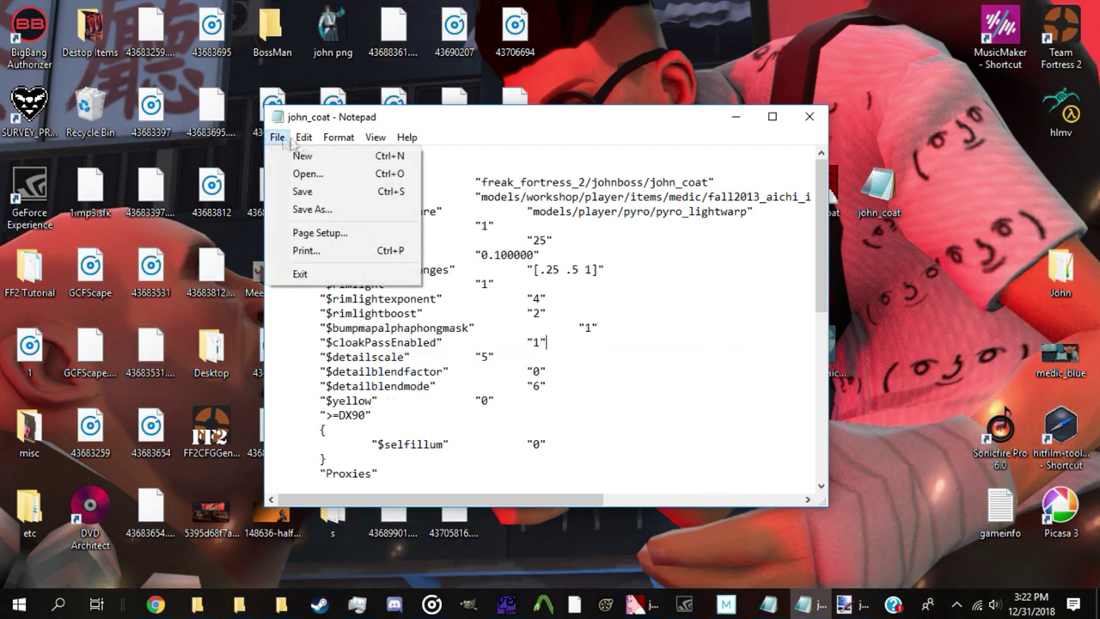
{"action": "left_click", "coordinate": [277, 138]}
{"action": "left_click", "coordinate": [276, 138]}
{"action": "left_click", "coordinate": [292, 193]}
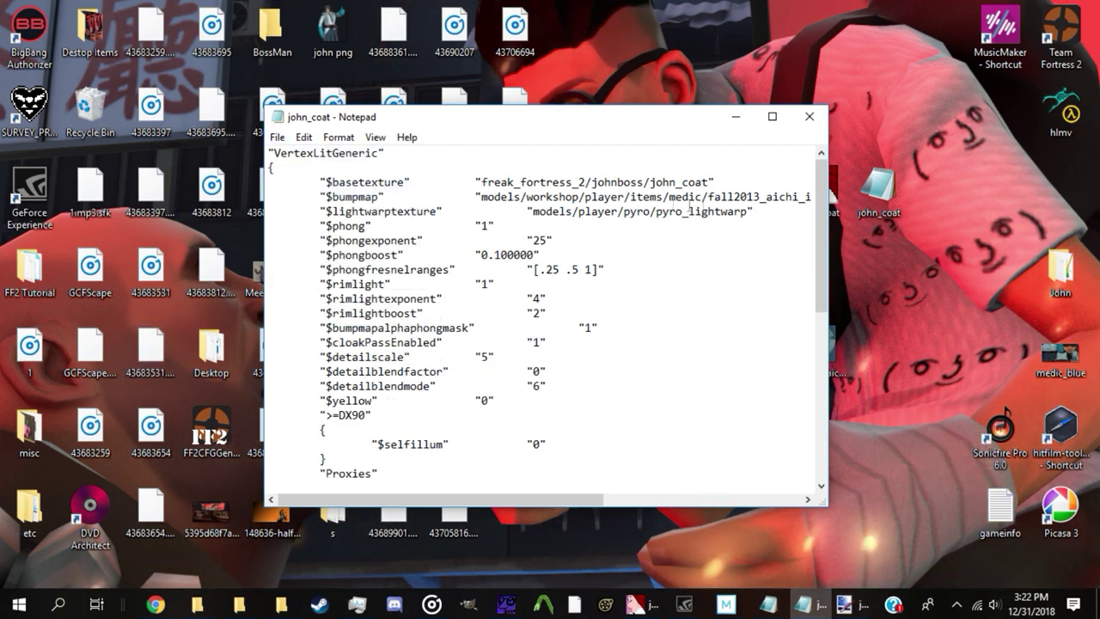
{"action": "key", "text": "alt+F4"}
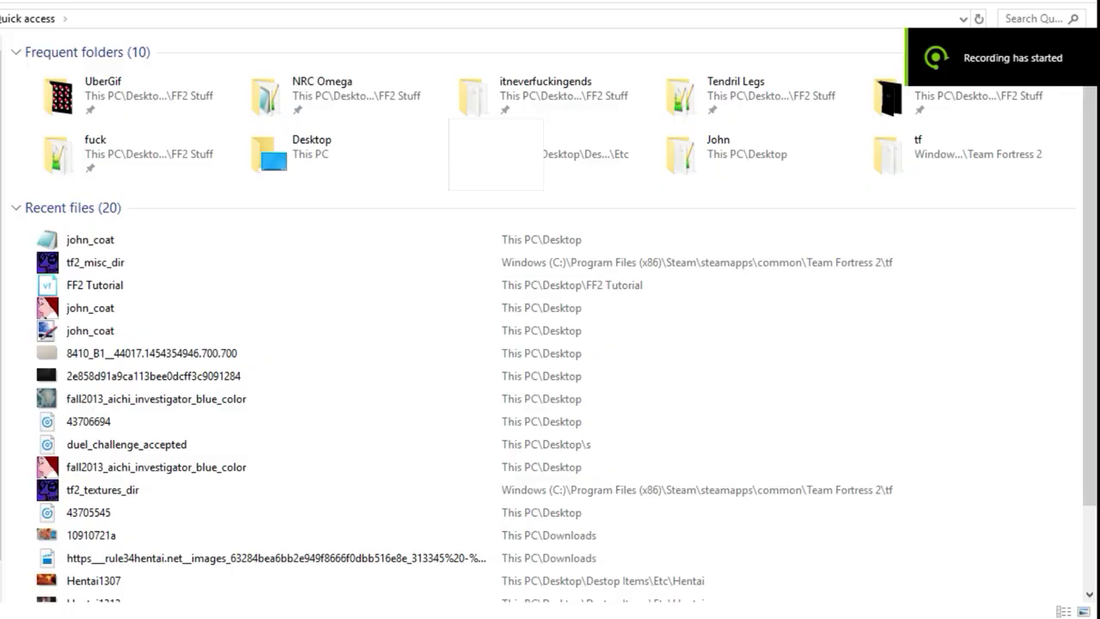
Step: Navigate to Steam\steamapps\common\Team Fortress 2\tf\materials\freak_fortress_2 in File Explorer
{"action": "scroll", "coordinate": [61, 250], "scroll_direction": "down", "scroll_amount": 4}
{"action": "double_click", "coordinate": [60, 249]}
{"action": "double_click", "coordinate": [78, 361]}
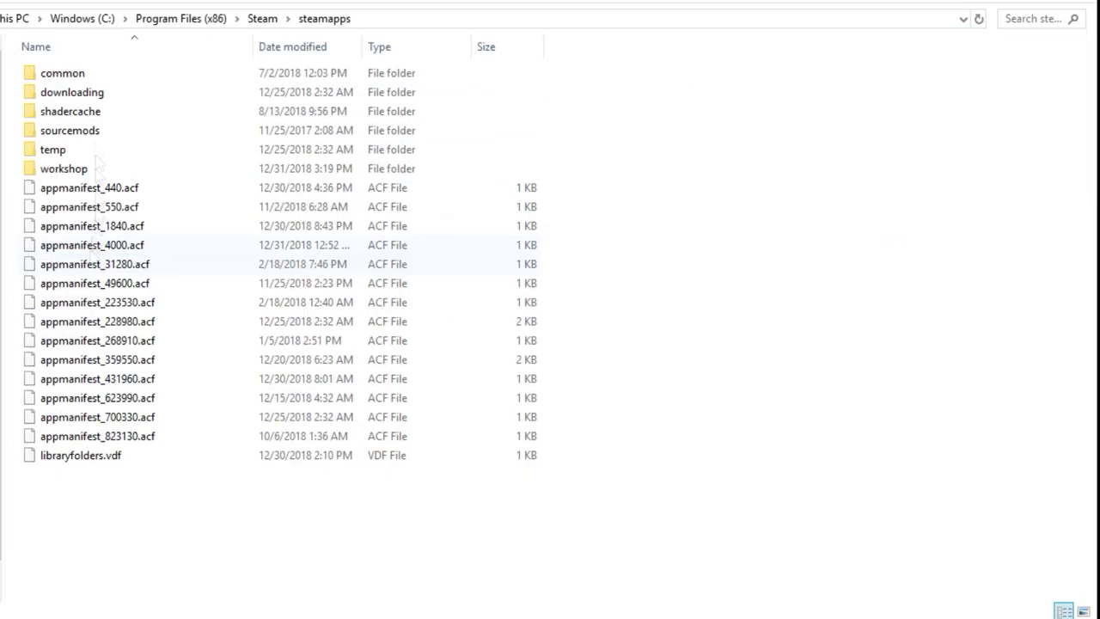
{"action": "double_click", "coordinate": [52, 71]}
{"action": "double_click", "coordinate": [155, 246]}
{"action": "double_click", "coordinate": [129, 257]}
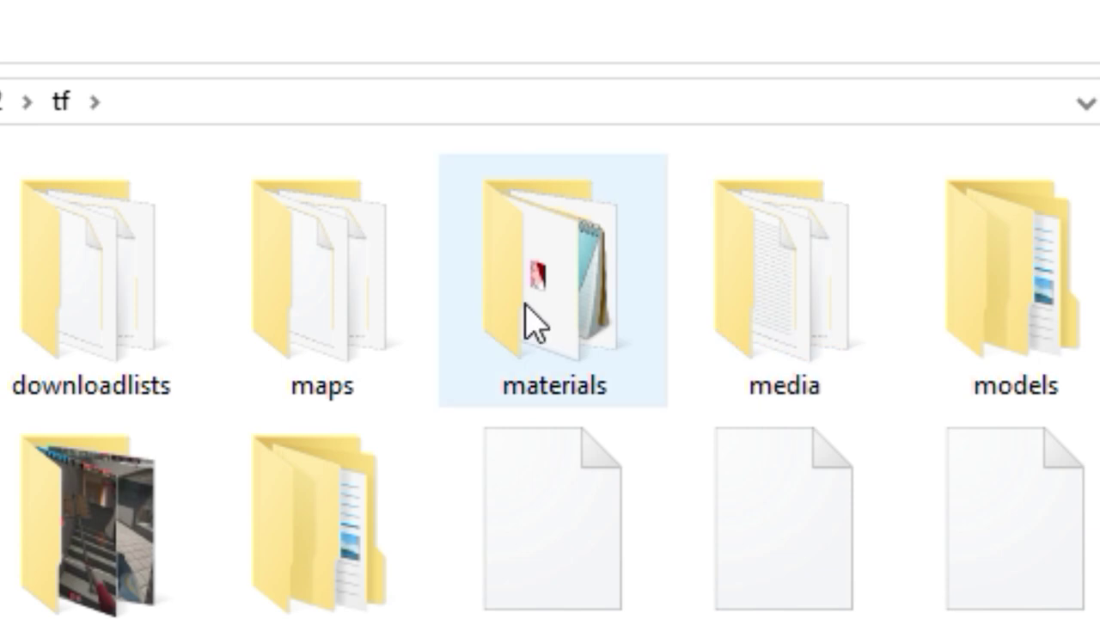
{"action": "left_click", "coordinate": [529, 318]}
{"action": "double_click", "coordinate": [576, 299]}
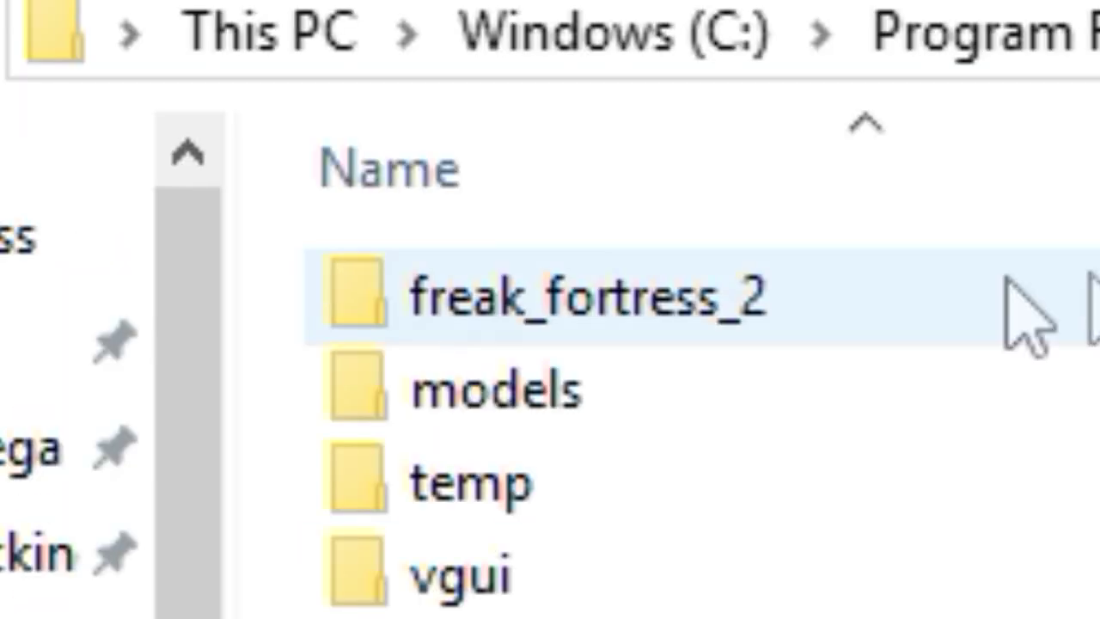
{"action": "double_click", "coordinate": [896, 318]}
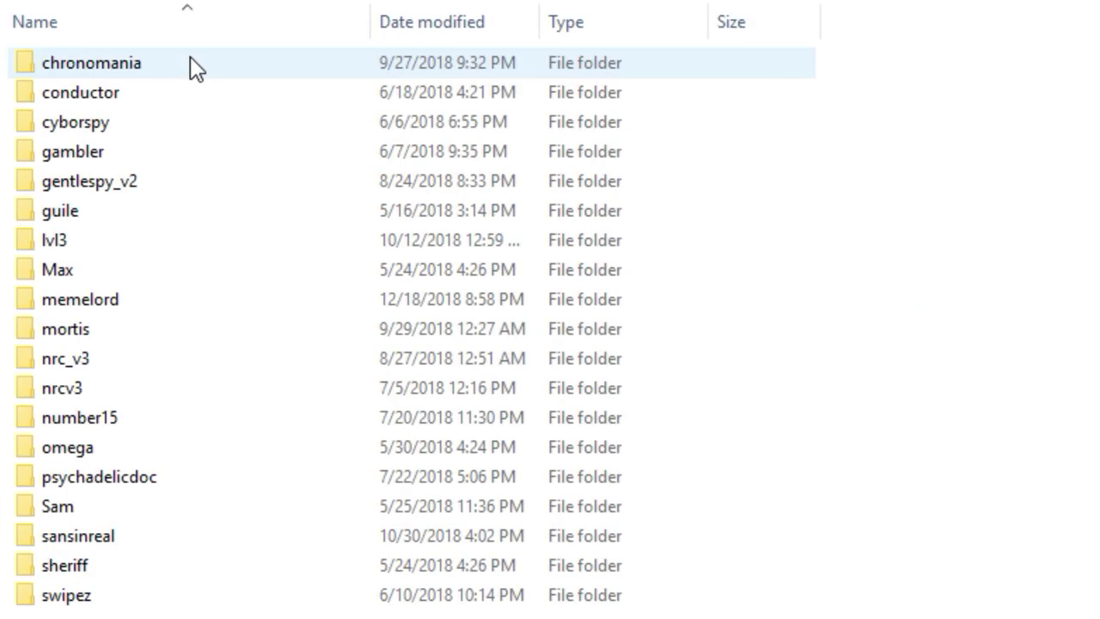
Step: Create a johnboss folder, move both john_coat files into it, and launch MDL Hexer
{"action": "mouse_move", "coordinate": [430, 618]}
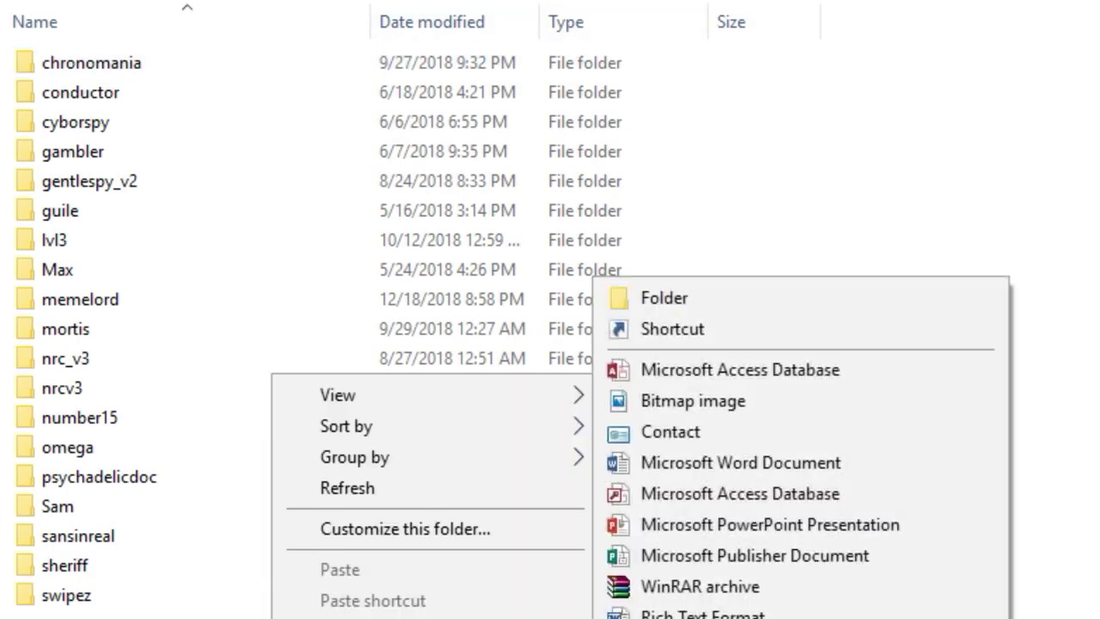
{"action": "left_click", "coordinate": [706, 303]}
{"action": "type", "text": "john"}
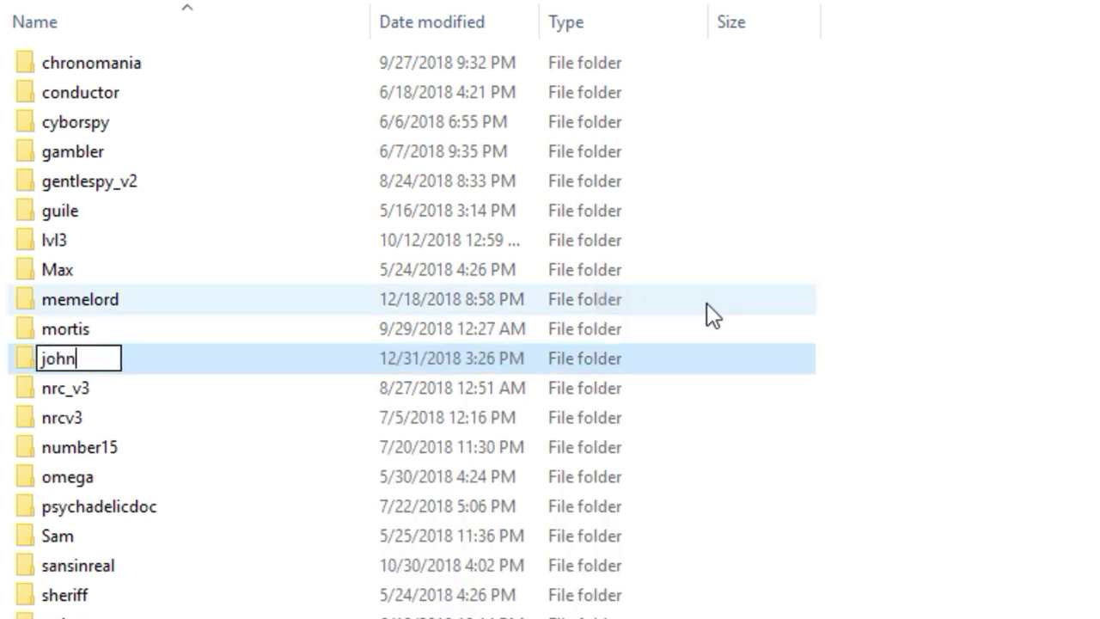
{"action": "type", "text": "boss"}
{"action": "key", "text": "Return"}
{"action": "double_click", "coordinate": [321, 241]}
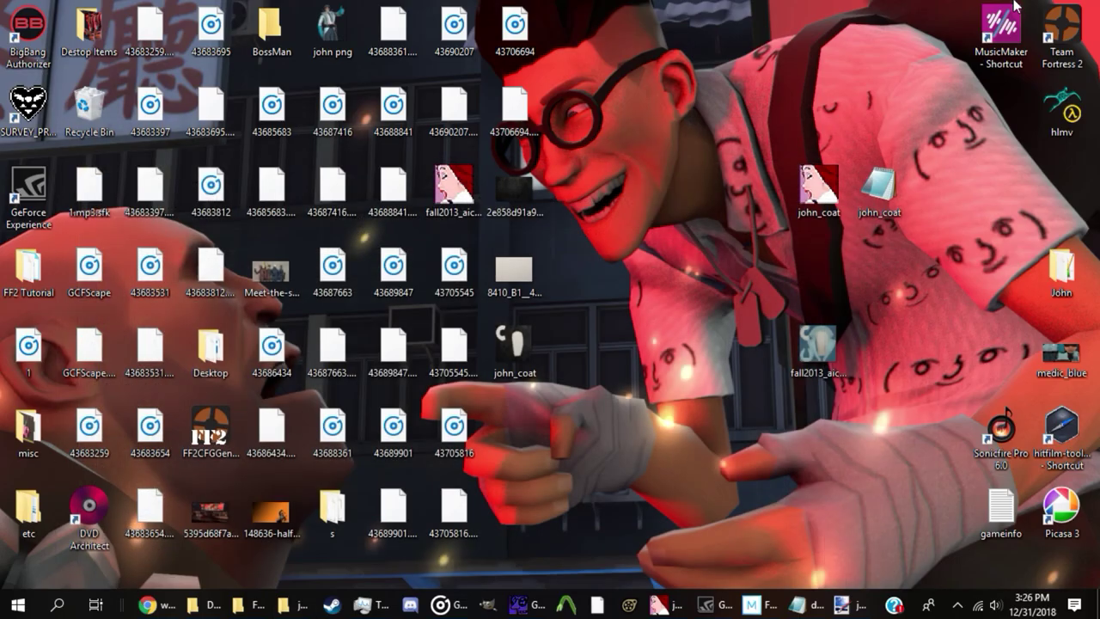
{"action": "left_click_drag", "start_coordinate": [879, 191], "coordinate": [370, 559]}
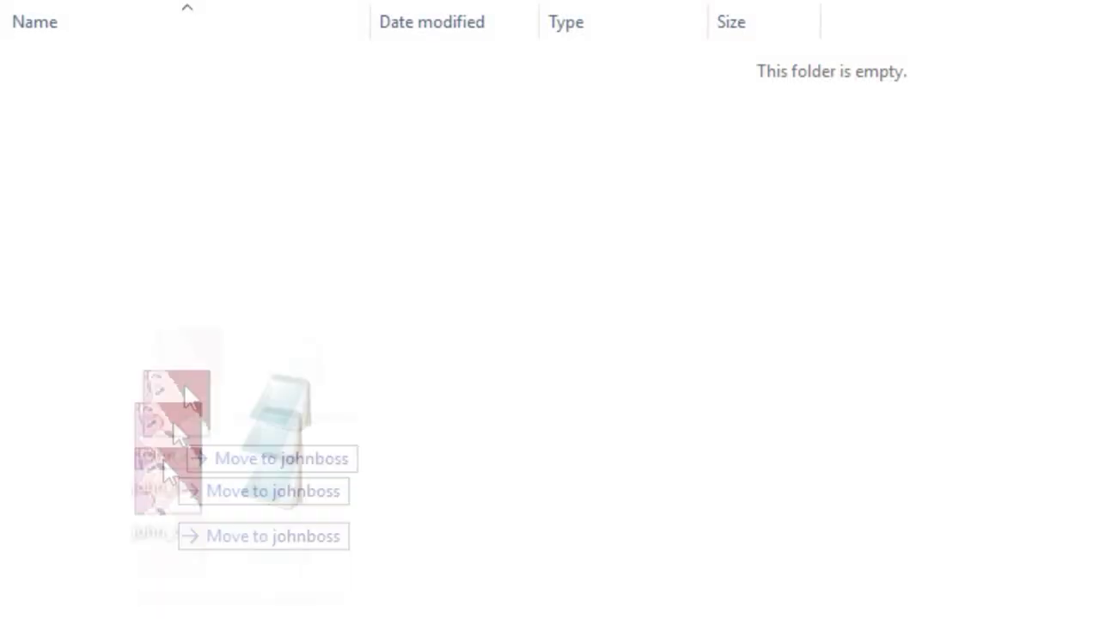
{"action": "left_click_drag", "start_coordinate": [184, 441], "coordinate": [275, 292]}
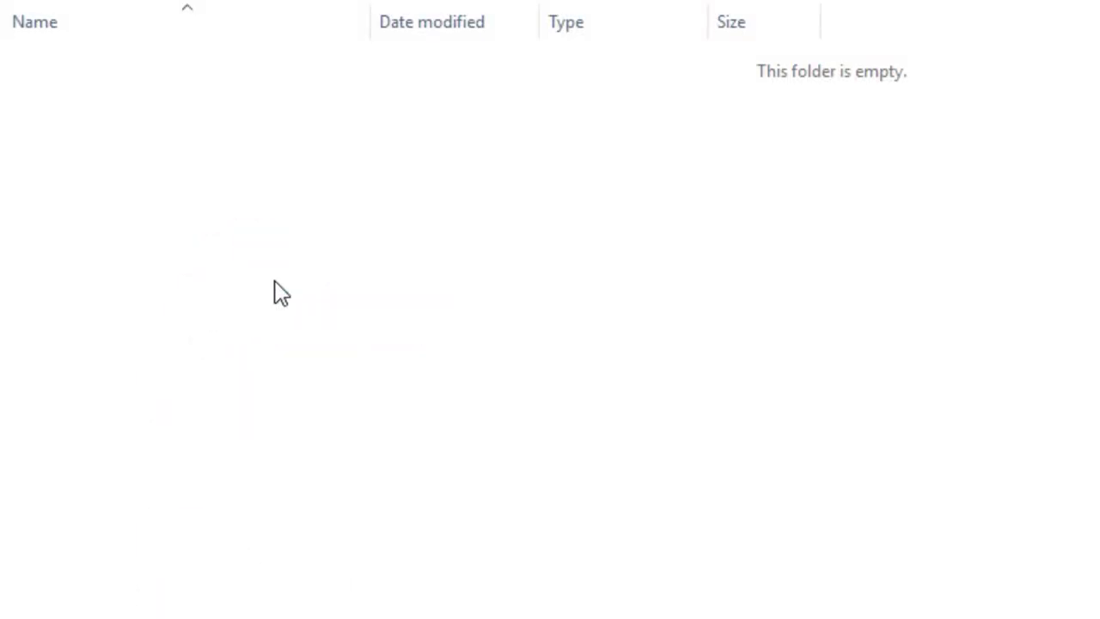
{"action": "left_click", "coordinate": [391, 354]}
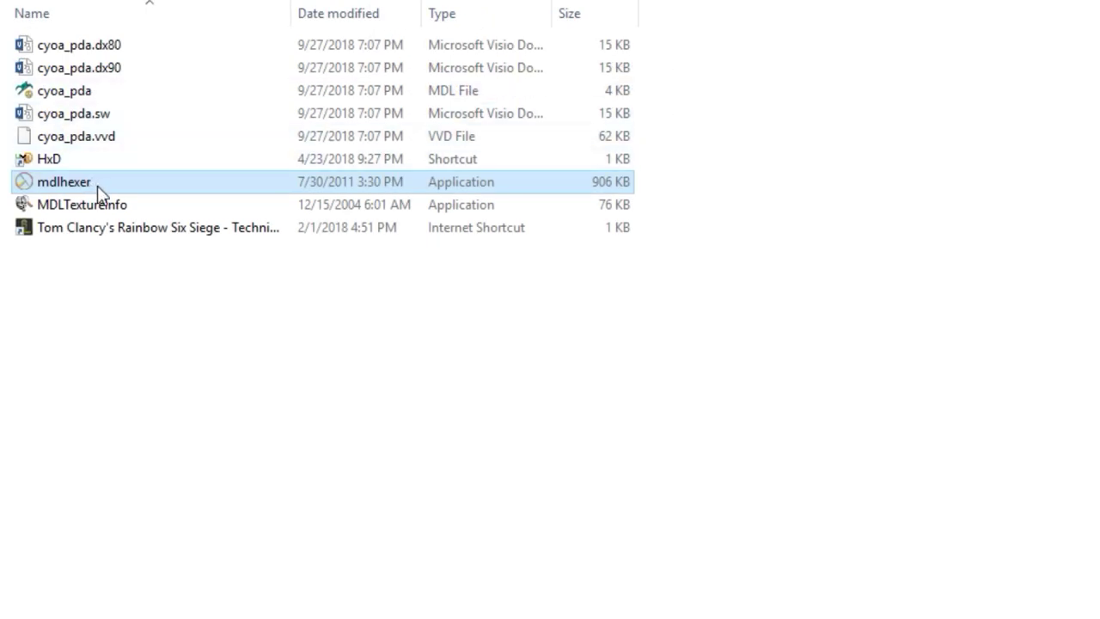
{"action": "double_click", "coordinate": [97, 184]}
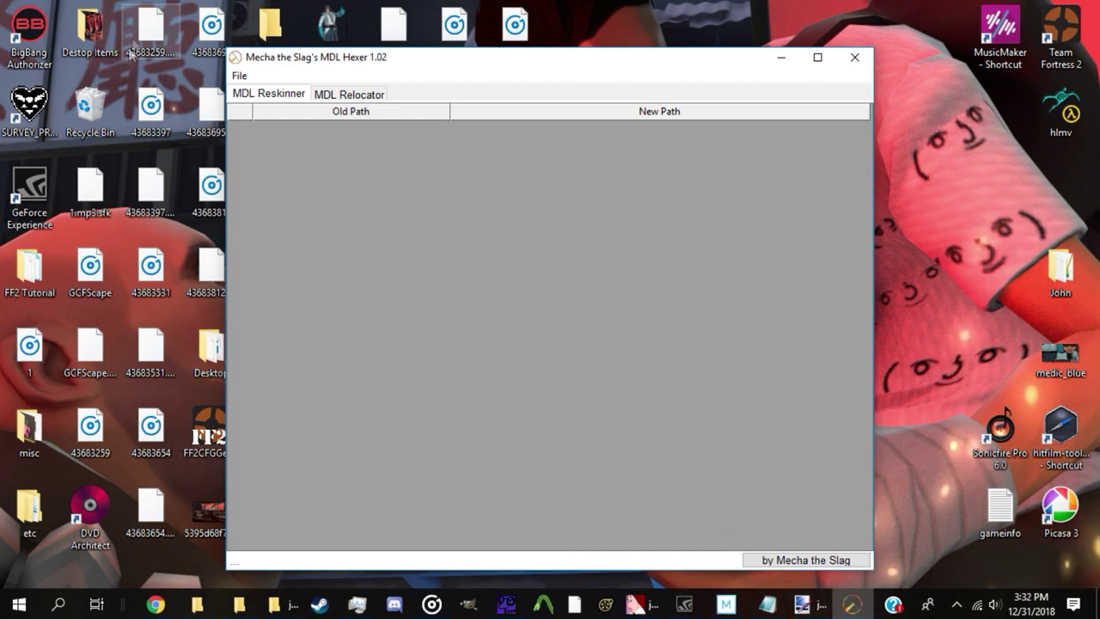
Step: Open john.mdl from Desktop\John\Compile\models\freak_fortress_2\johnboss in MDL Hexer
{"action": "left_click", "coordinate": [240, 77]}
{"action": "left_click", "coordinate": [287, 95]}
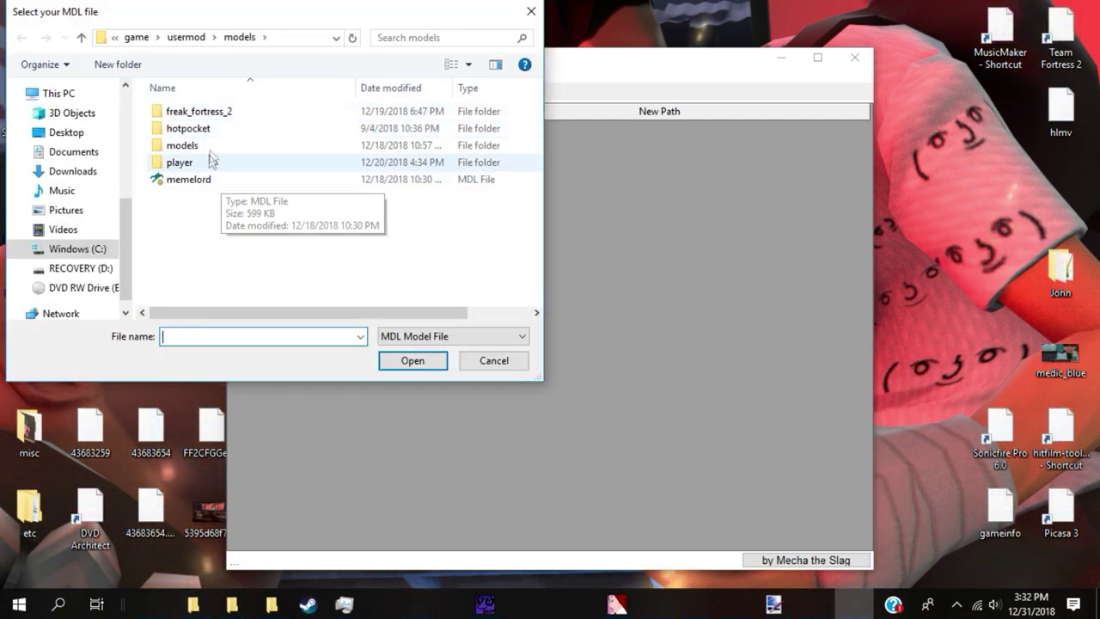
{"action": "left_click", "coordinate": [68, 133]}
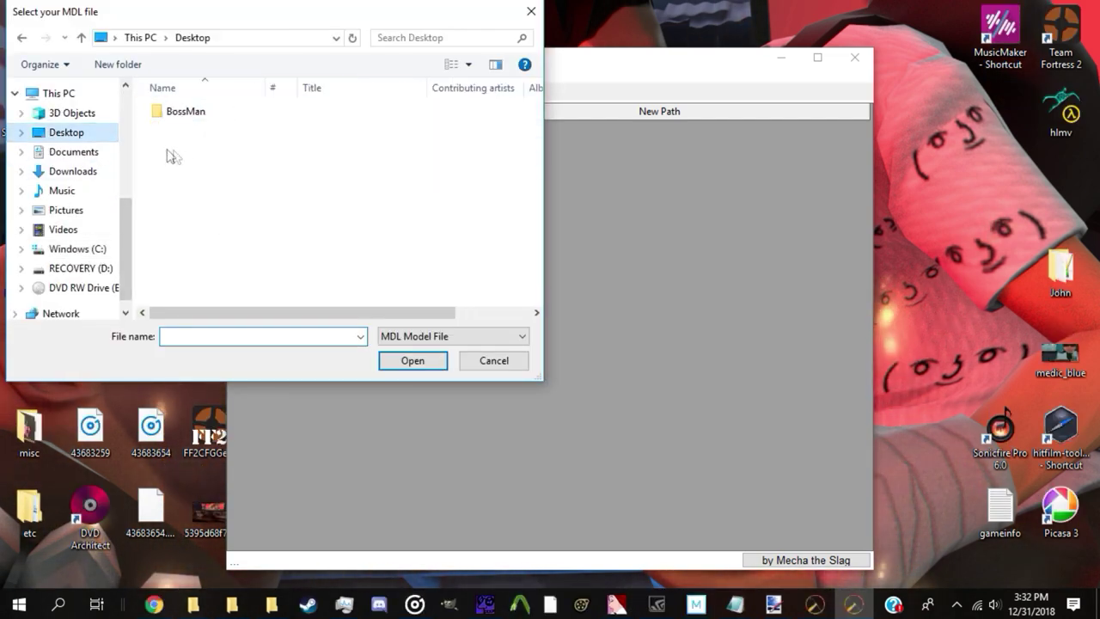
{"action": "double_click", "coordinate": [219, 199]}
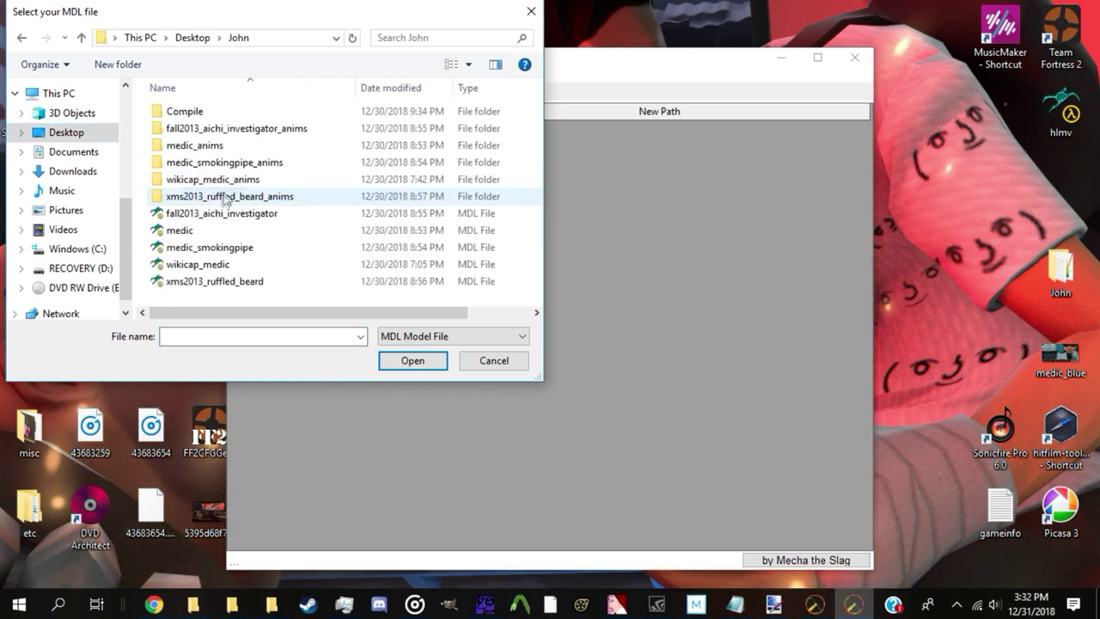
{"action": "double_click", "coordinate": [215, 113]}
{"action": "double_click", "coordinate": [219, 114]}
{"action": "double_click", "coordinate": [220, 114]}
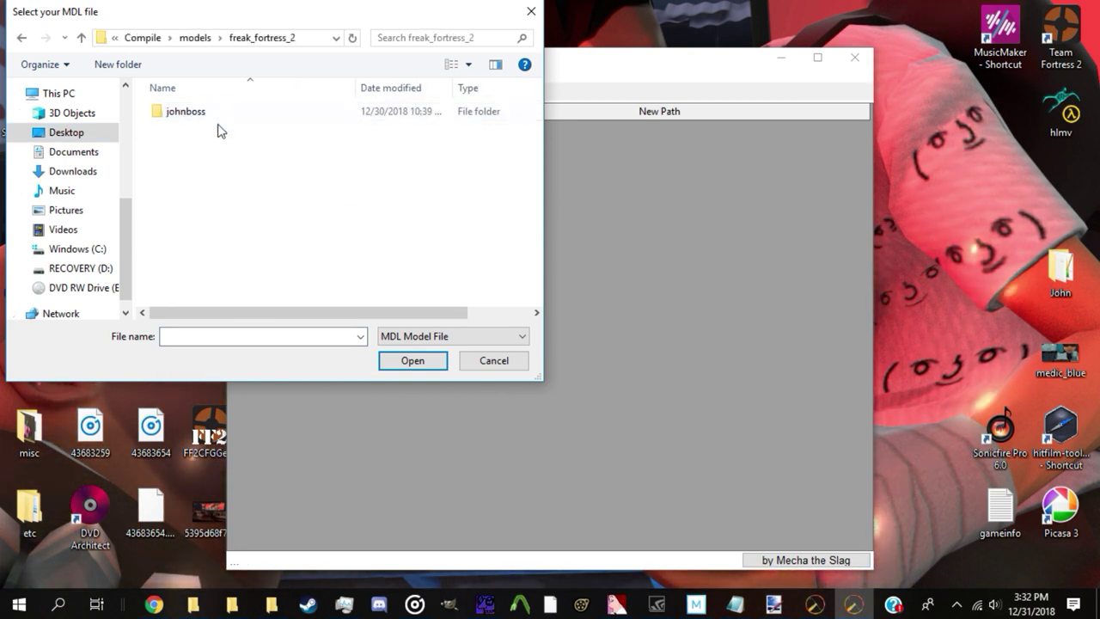
{"action": "double_click", "coordinate": [209, 112]}
{"action": "double_click", "coordinate": [208, 109]}
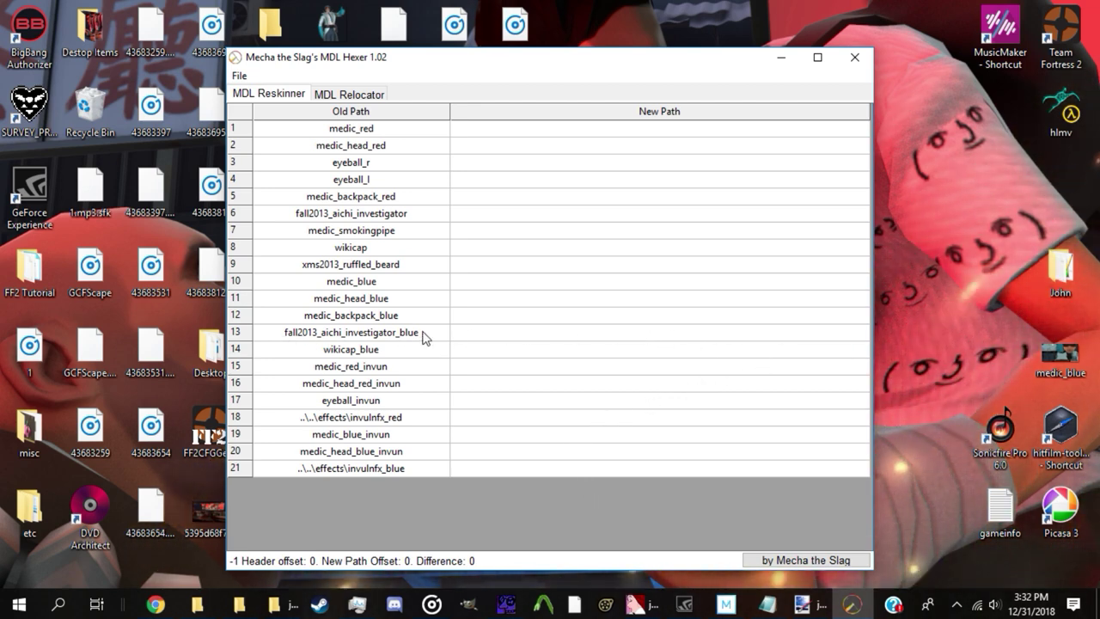
Step: Remap fall2013_aichi_investigator_blue to freak_fortress_2/johnboss/john_coat and save it over john.mdl
{"action": "left_click", "coordinate": [514, 332]}
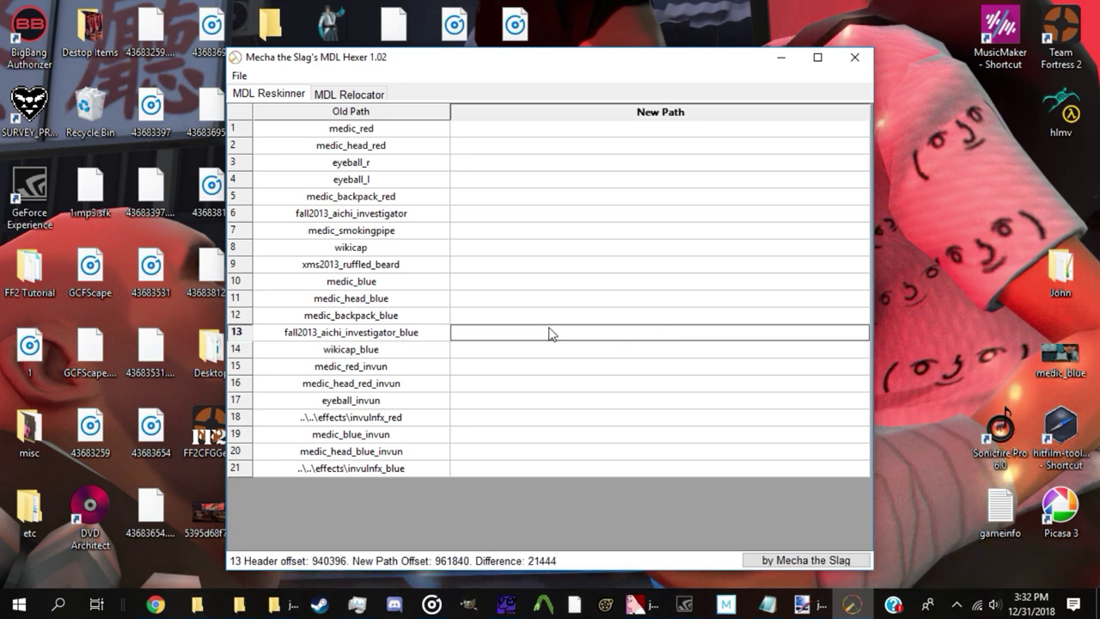
{"action": "type", "text": "freak"}
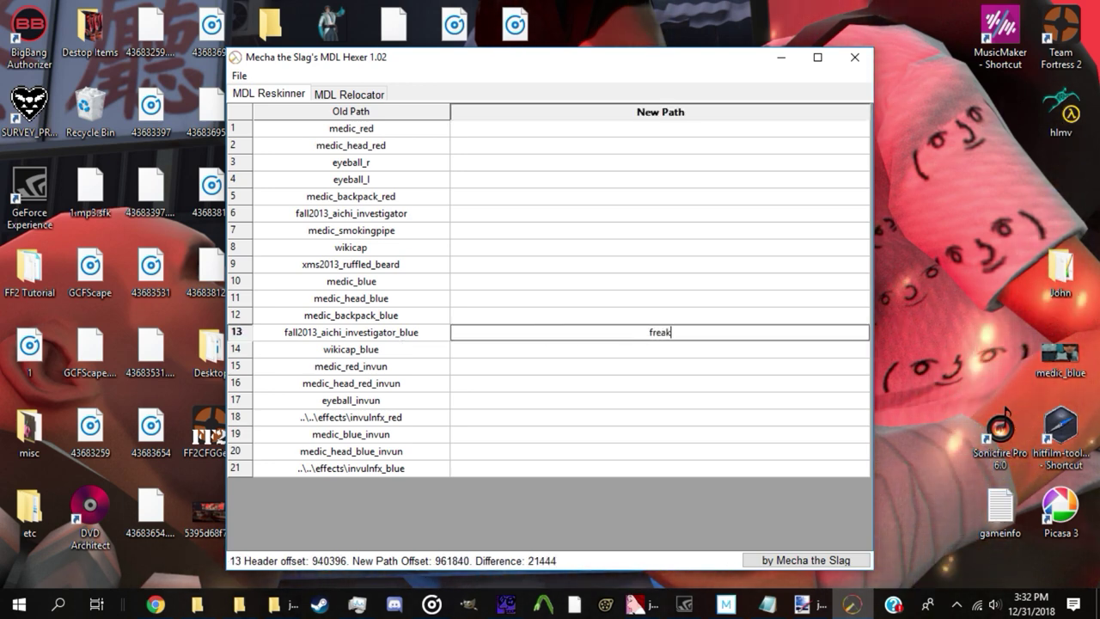
{"action": "type", "text": "_fortress_"}
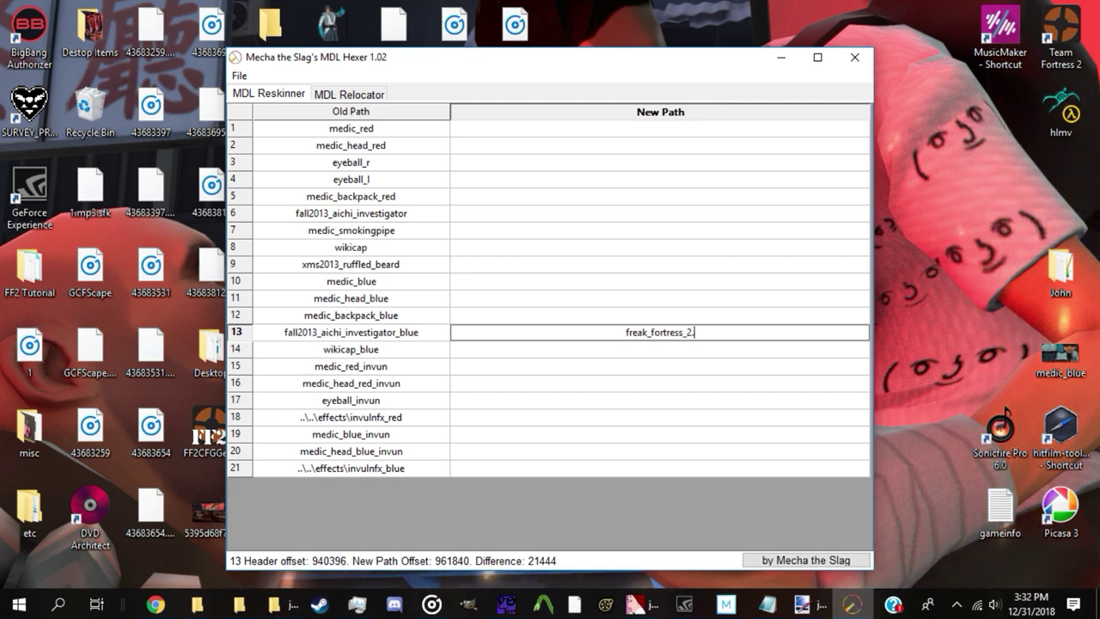
{"action": "type", "text": "2/johnb"}
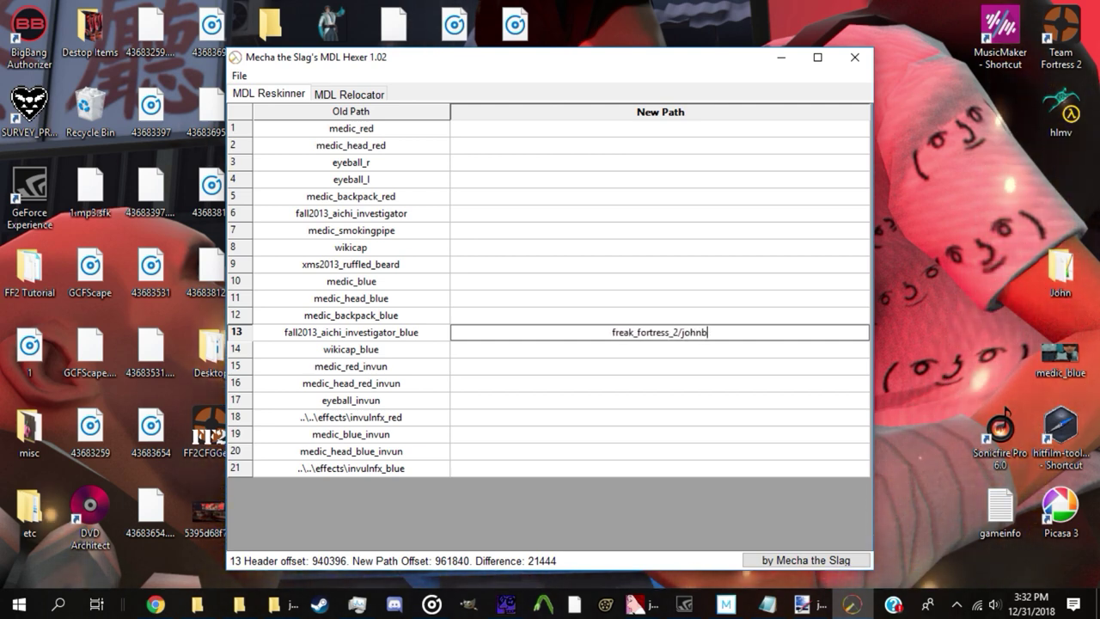
{"action": "type", "text": "oss/john"}
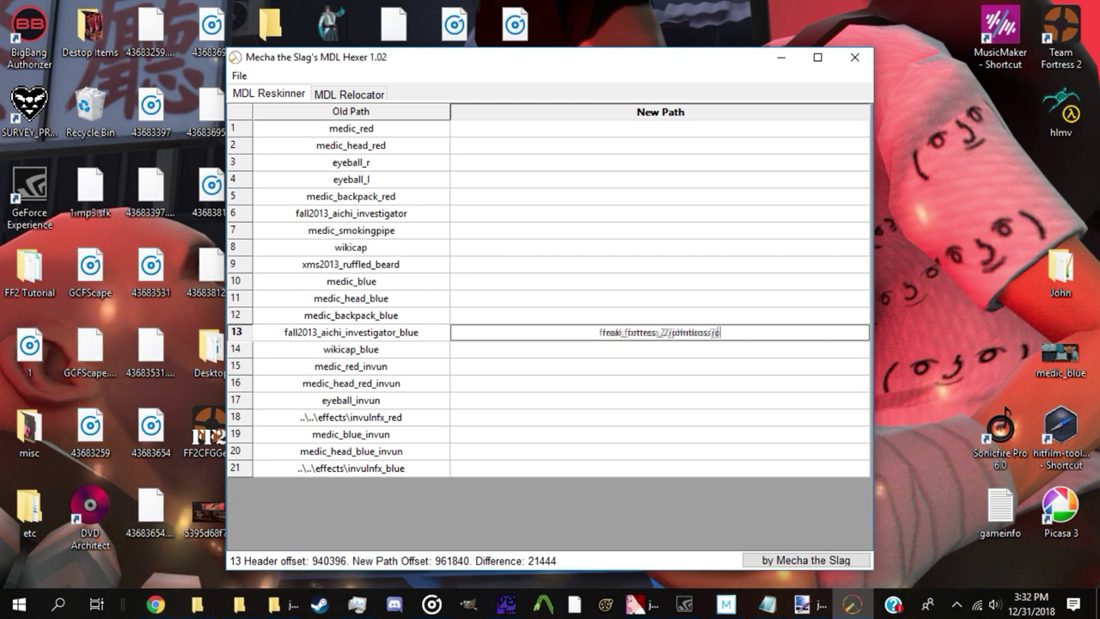
{"action": "type", "text": "_coat"}
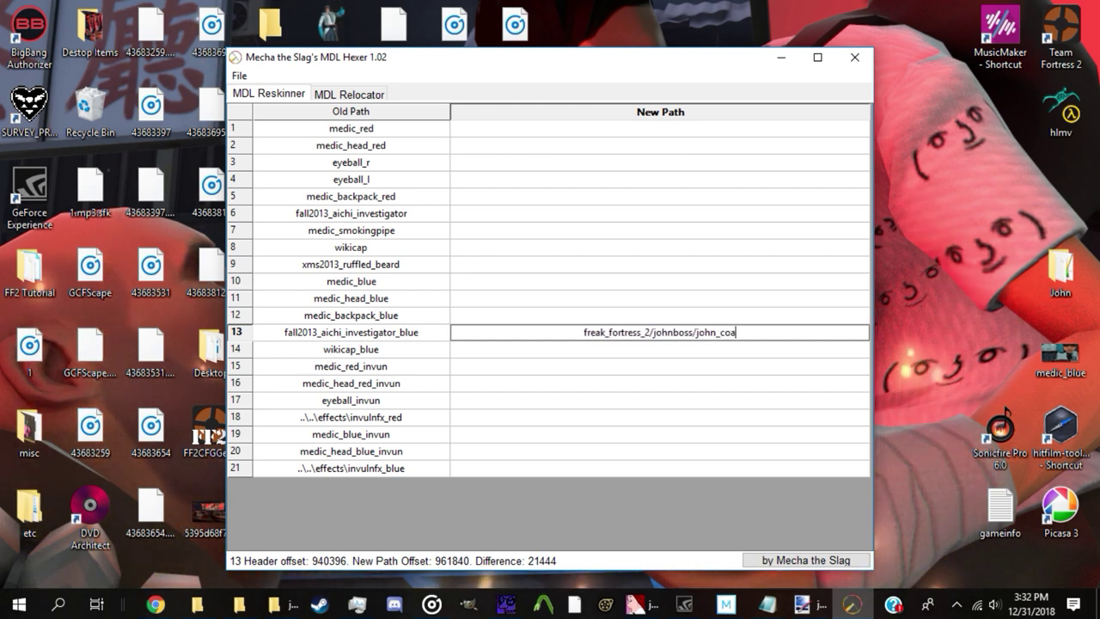
{"action": "left_click", "coordinate": [240, 76]}
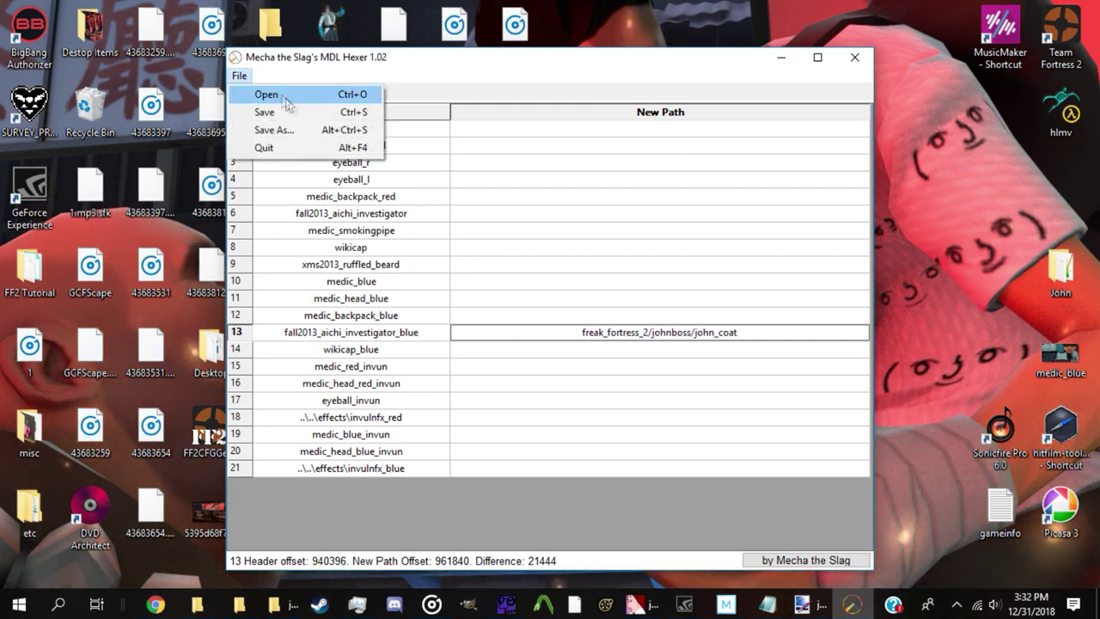
{"action": "left_click", "coordinate": [304, 112]}
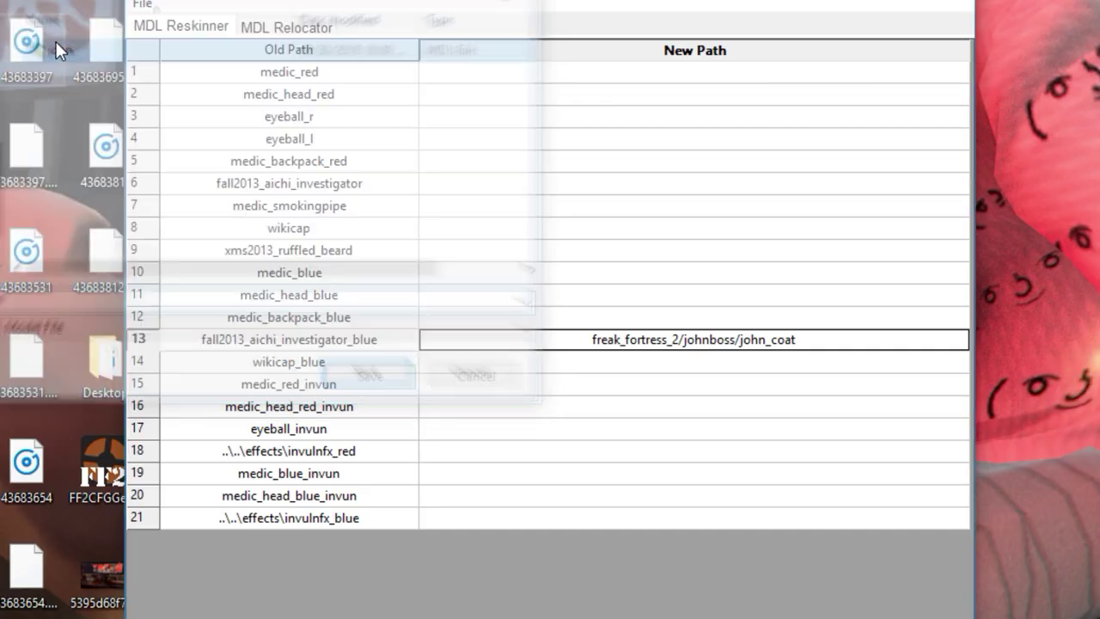
{"action": "left_click", "coordinate": [240, 76]}
{"action": "left_click", "coordinate": [275, 114]}
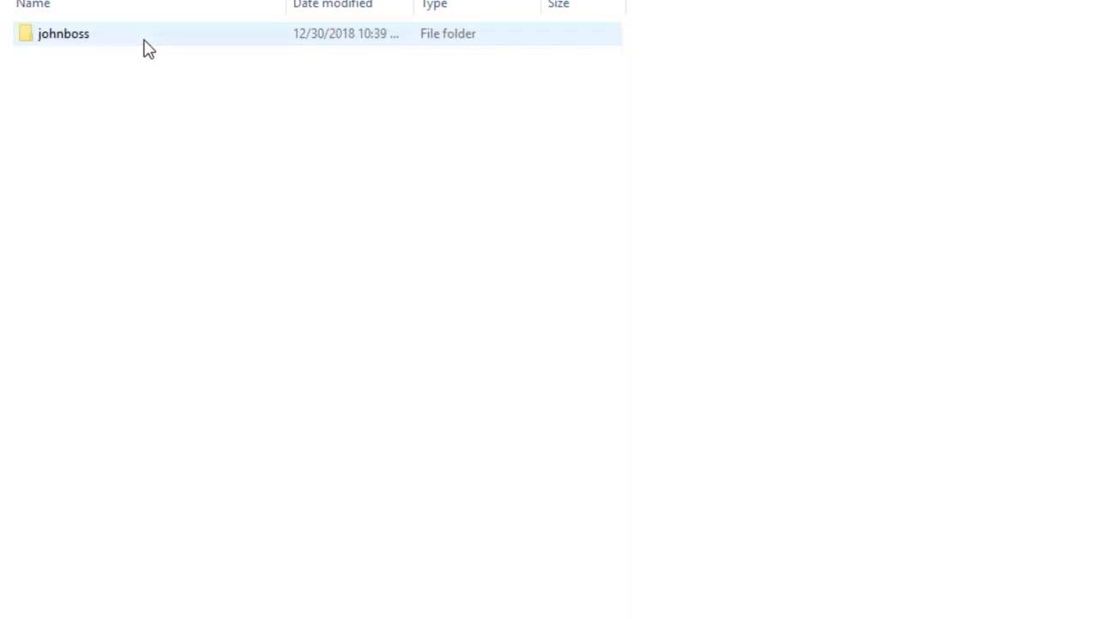
{"action": "double_click", "coordinate": [143, 41]}
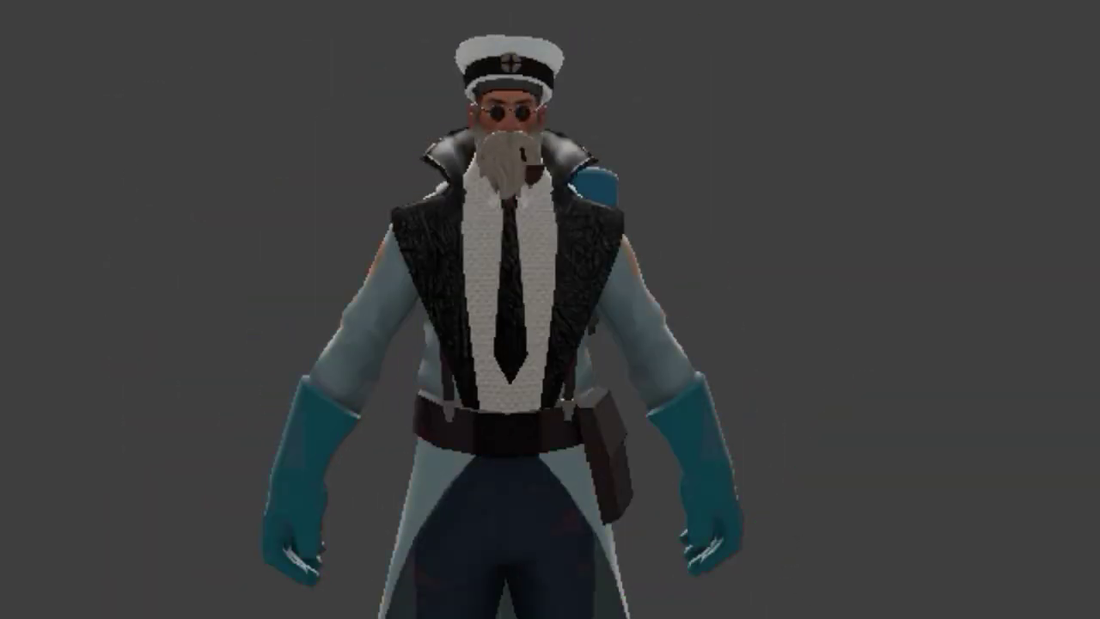
Step: Zoom and orbit the reskinned john model to inspect its black coat from the left side
{"action": "scroll", "coordinate": [486, 376], "scroll_direction": "up", "scroll_amount": 5}
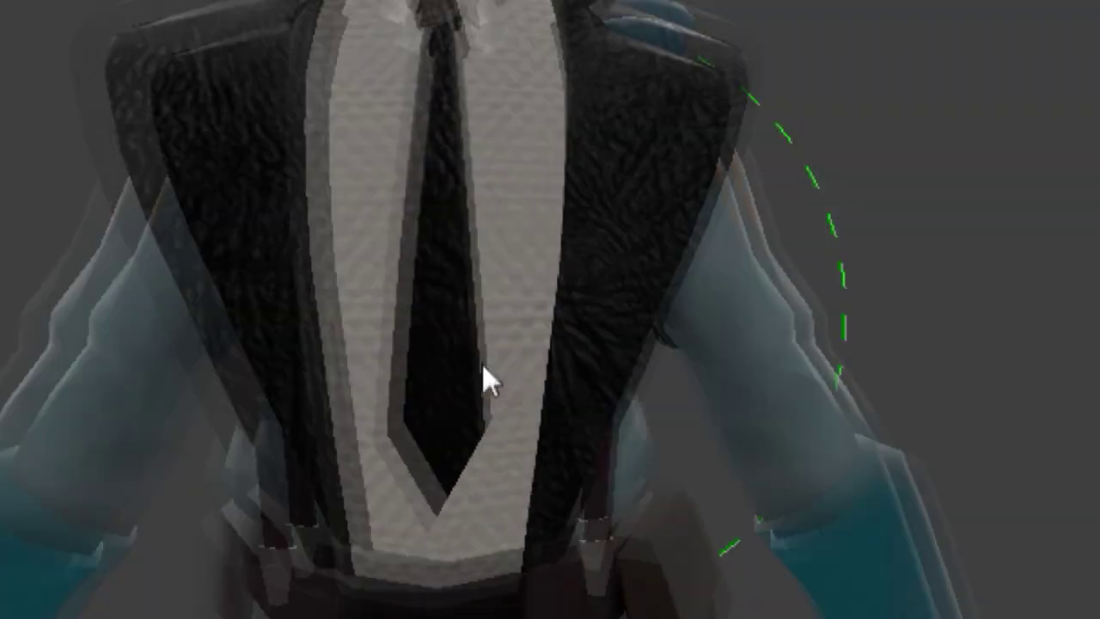
{"action": "scroll", "coordinate": [477, 395], "scroll_direction": "down", "scroll_amount": 5}
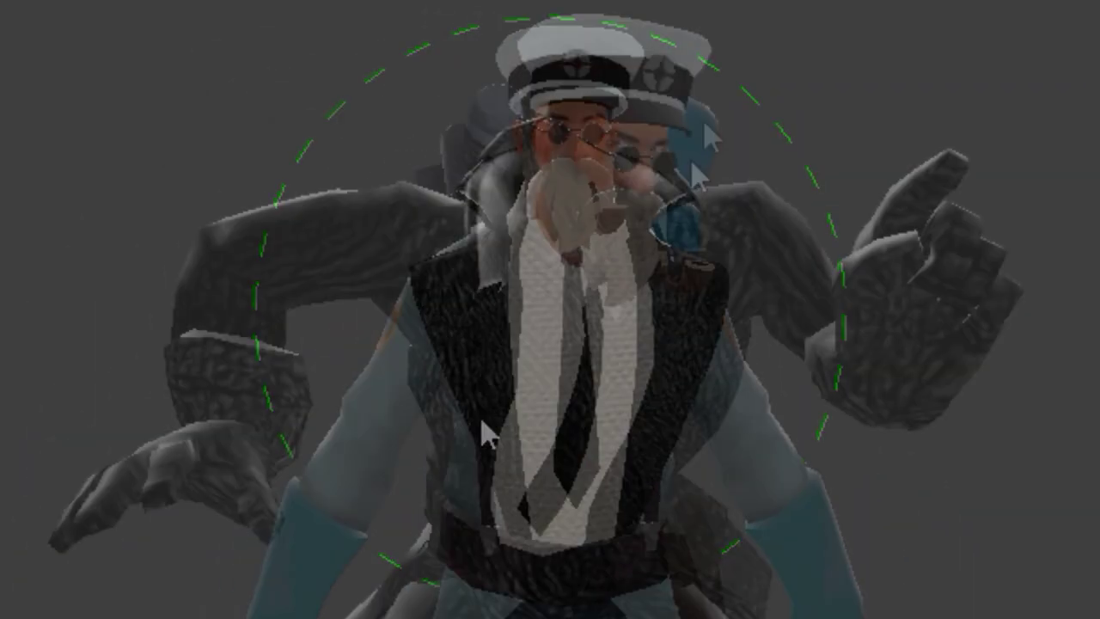
{"action": "scroll", "coordinate": [587, 339], "scroll_direction": "down", "scroll_amount": 3}
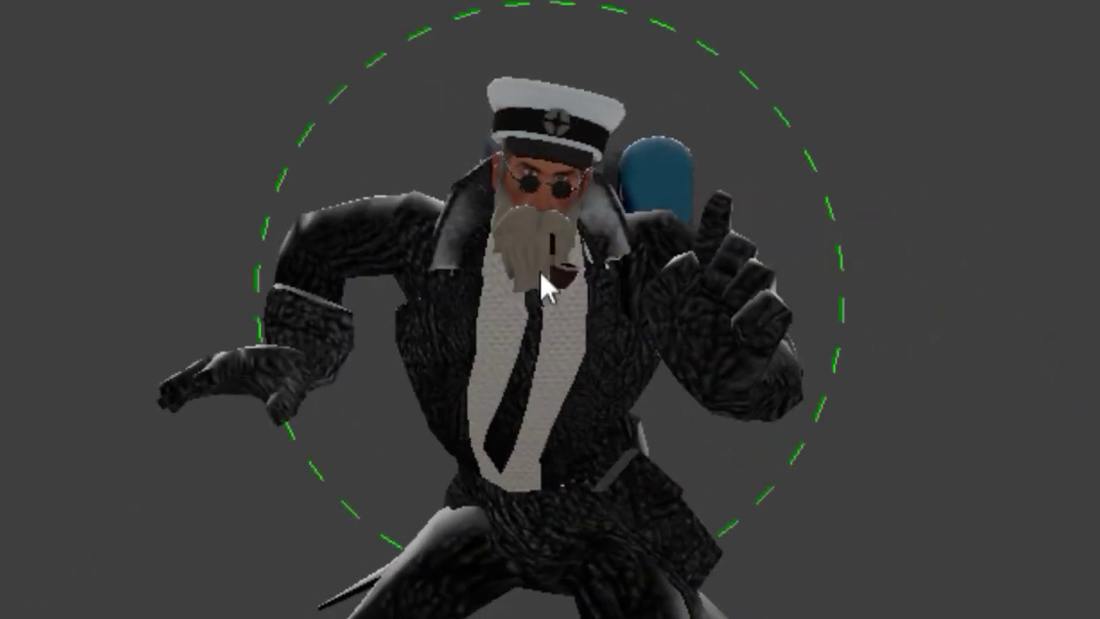
{"action": "scroll", "coordinate": [540, 271], "scroll_direction": "up", "scroll_amount": 5}
{"action": "left_click_drag", "start_coordinate": [538, 233], "coordinate": [572, 230]}
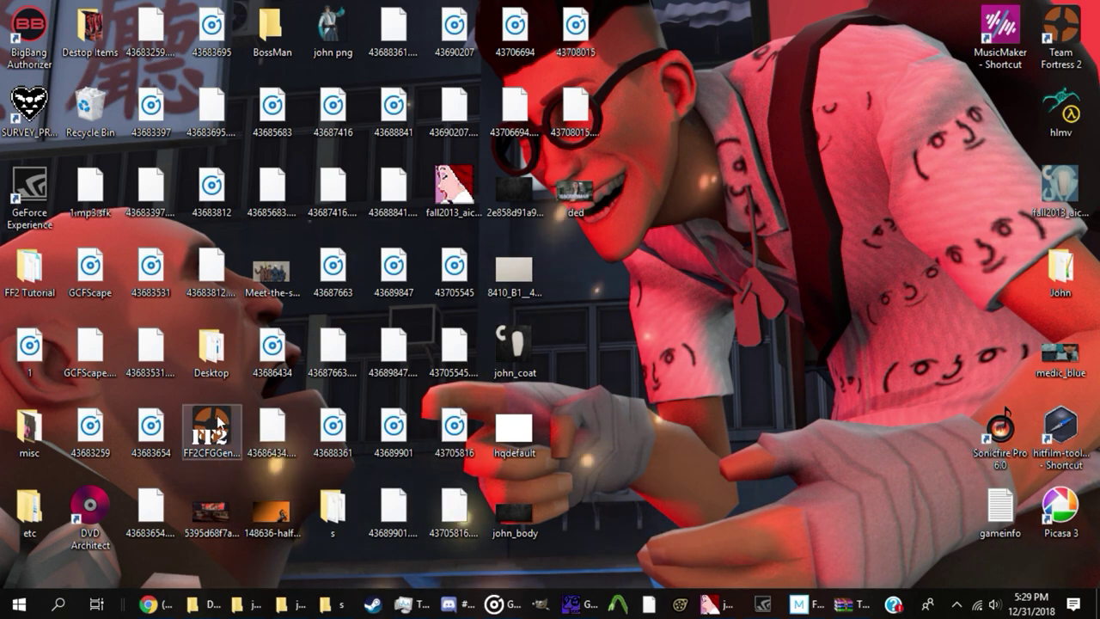
Step: Reposition the generator shortcut and window, then maximize FF2 .cfg Generator
{"action": "left_click_drag", "start_coordinate": [211, 425], "coordinate": [808, 277]}
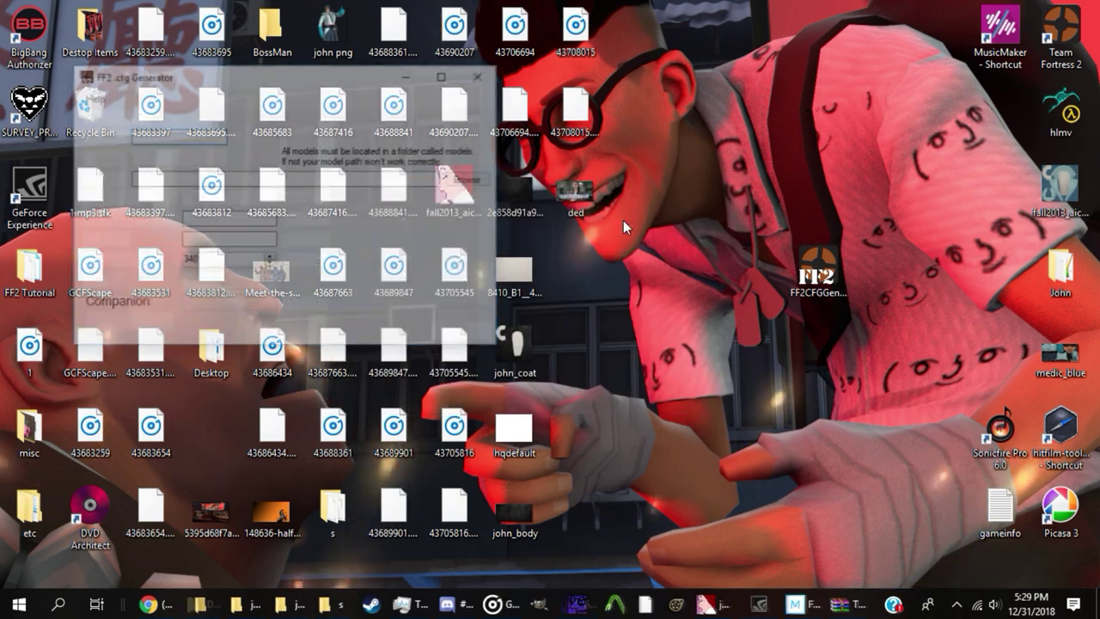
{"action": "left_click_drag", "start_coordinate": [364, 74], "coordinate": [520, 138]}
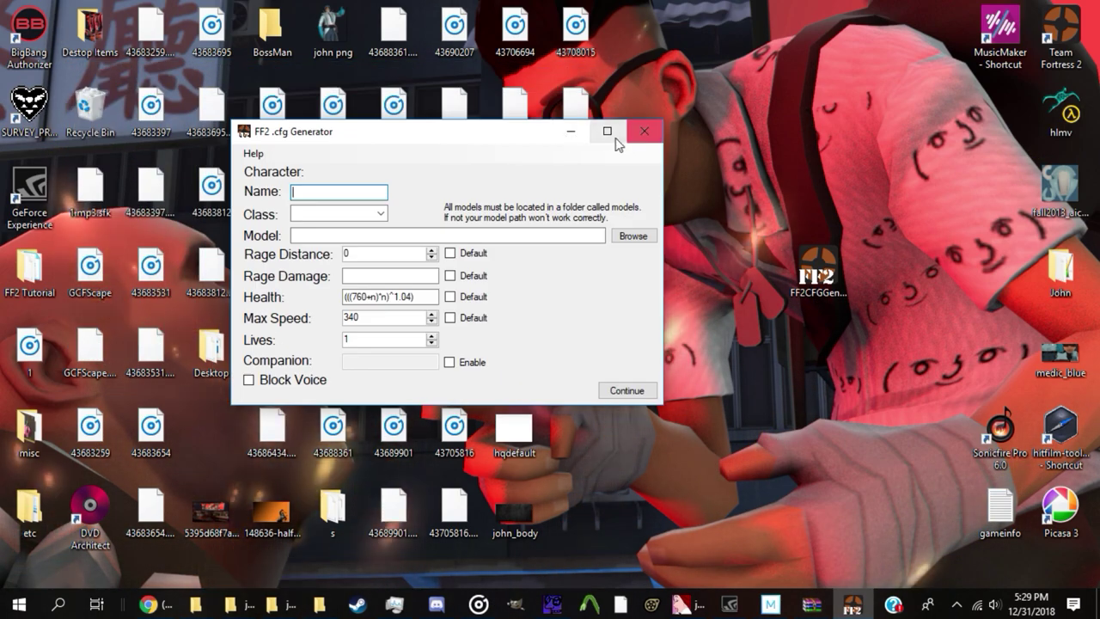
{"action": "left_click", "coordinate": [606, 131]}
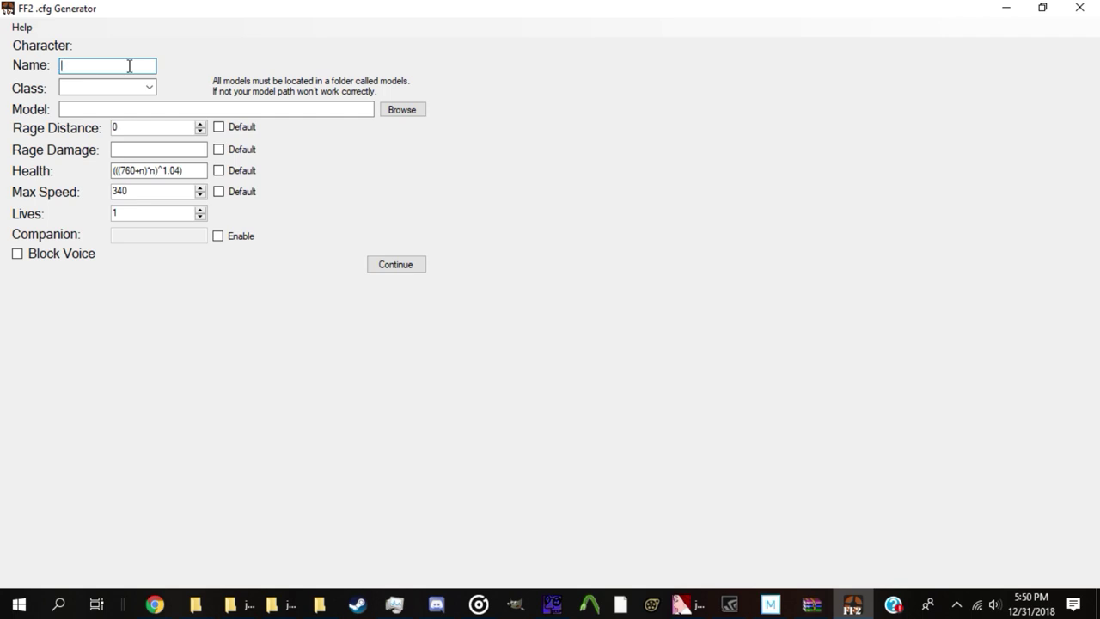
Step: Name the boss John and set its class to Medic
{"action": "type", "text": "John"}
{"action": "left_click", "coordinate": [134, 87]}
{"action": "left_click", "coordinate": [150, 89]}
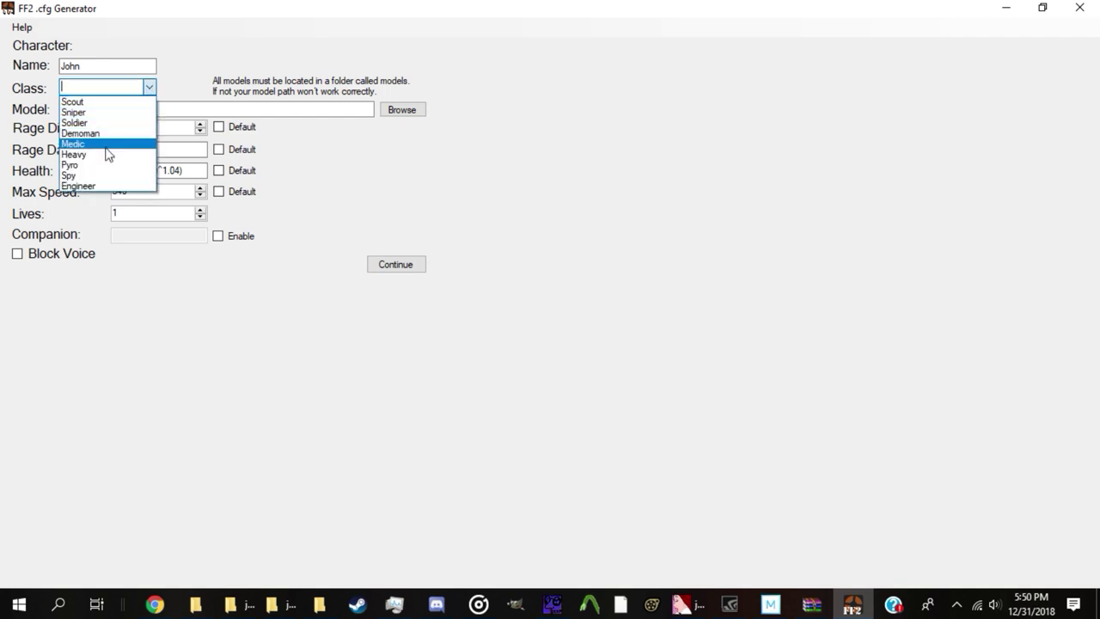
{"action": "left_click", "coordinate": [114, 137]}
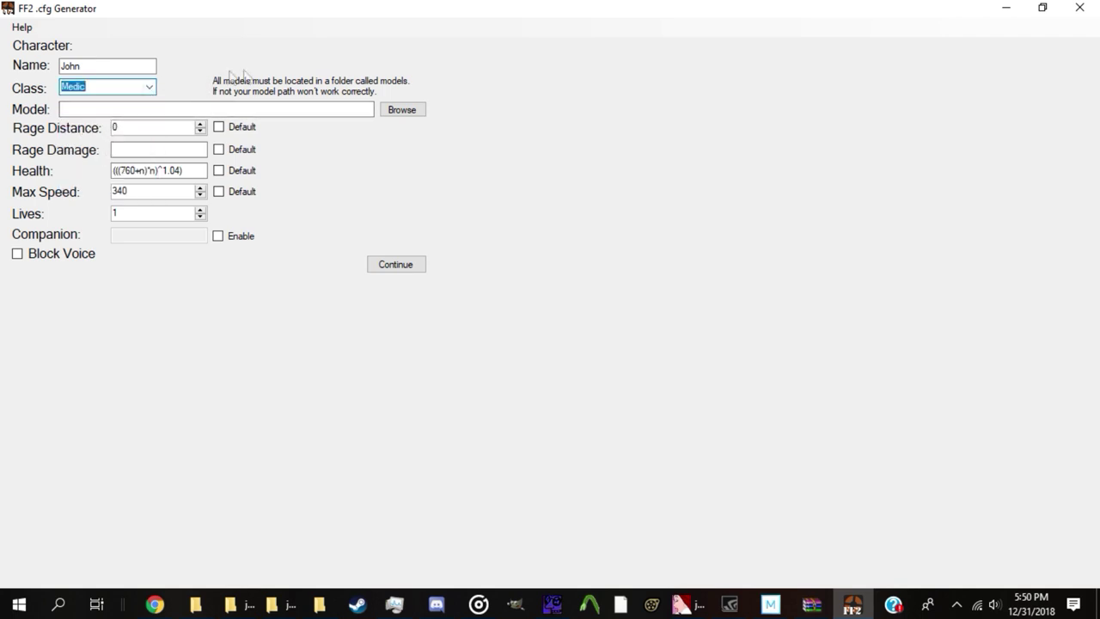
{"action": "left_click", "coordinate": [356, 110]}
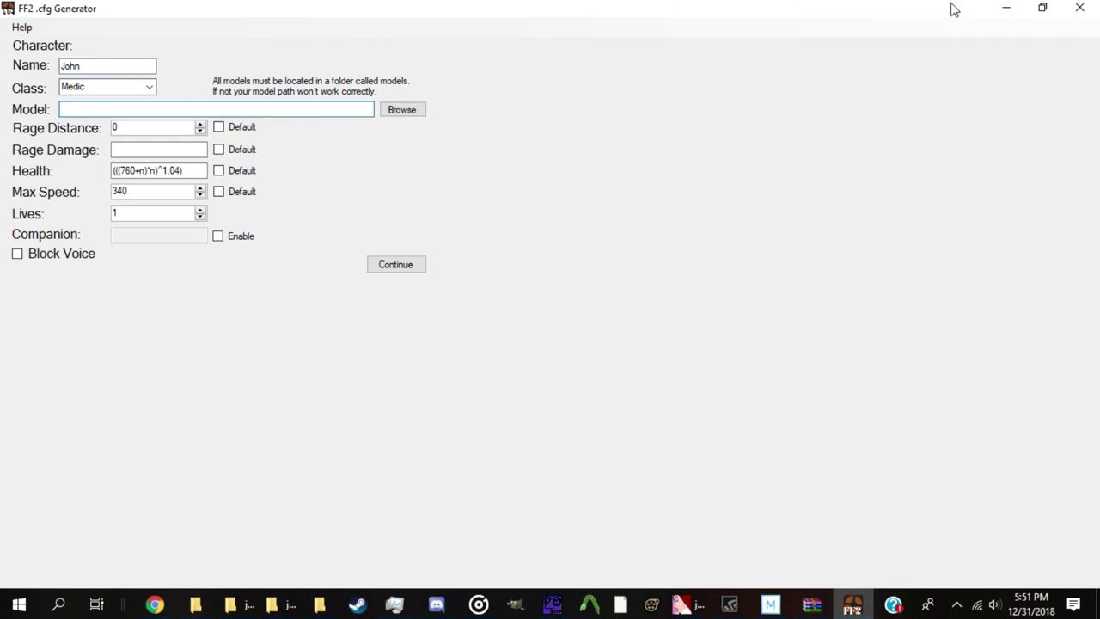
Step: Create a freak_fortress_2 folder inside the models folder
{"action": "left_click", "coordinate": [1007, 7]}
{"action": "left_click", "coordinate": [1008, 6]}
{"action": "right_click", "coordinate": [817, 162]}
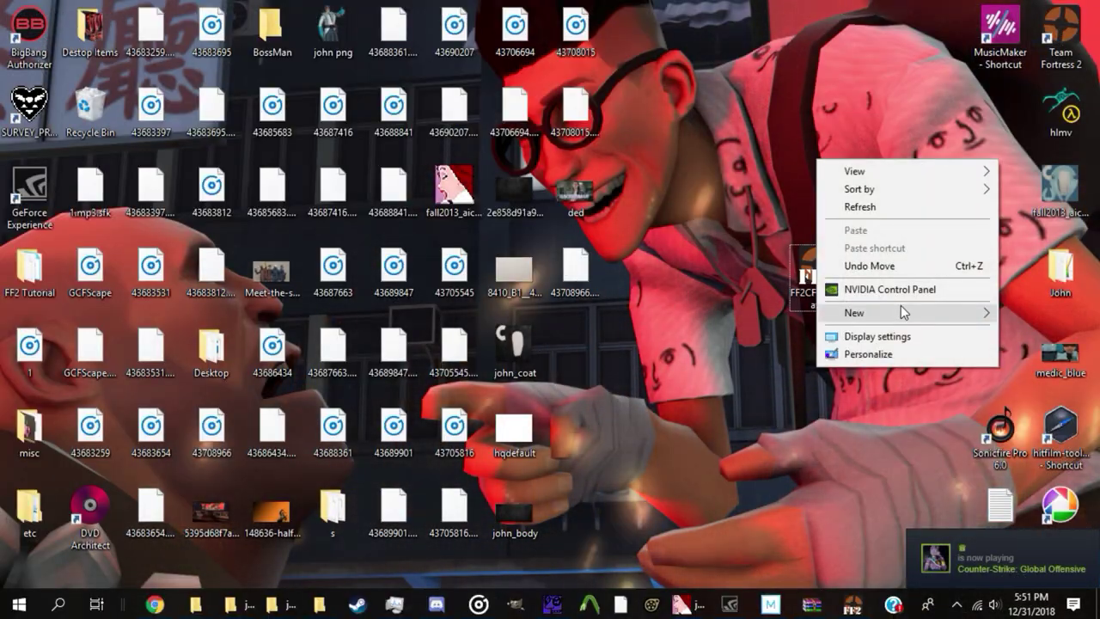
{"action": "left_click", "coordinate": [677, 308]}
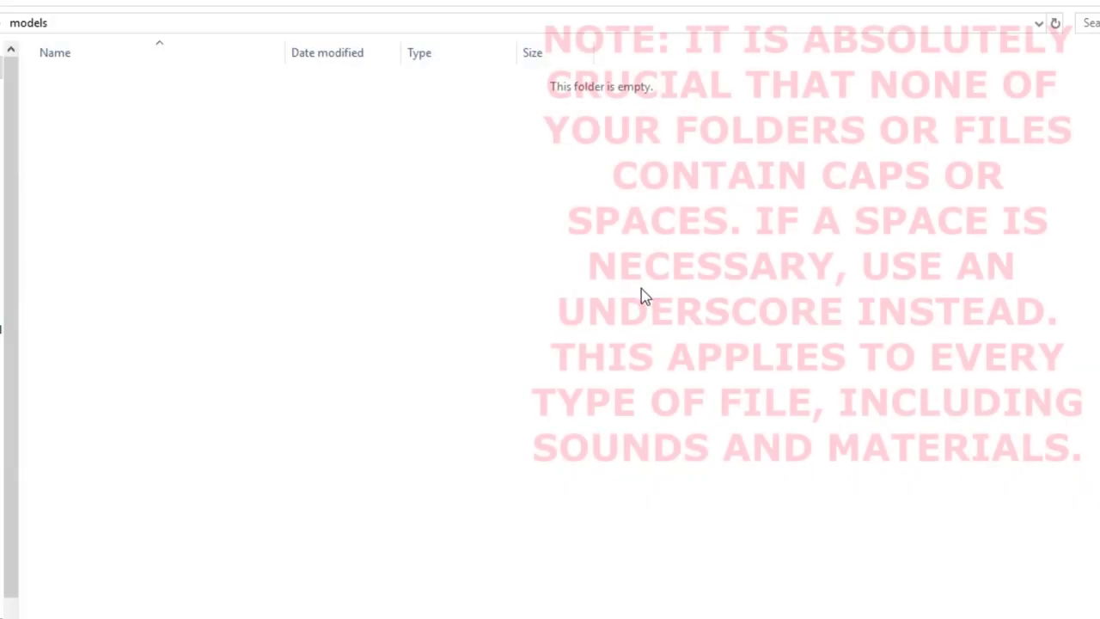
{"action": "right_click", "coordinate": [643, 295]}
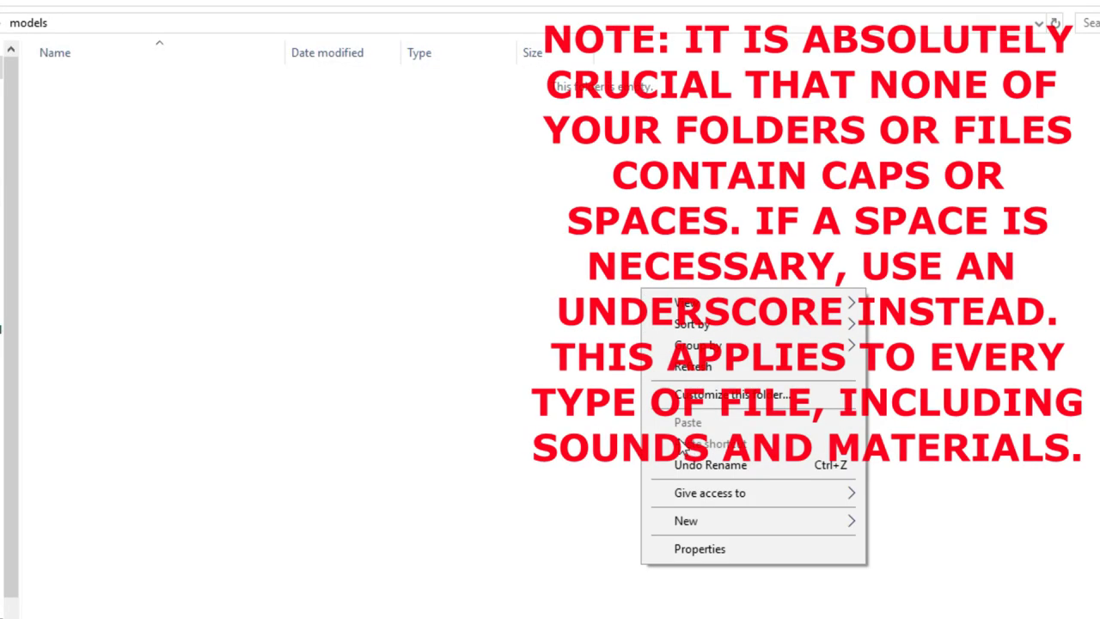
{"action": "mouse_move", "coordinate": [705, 521]}
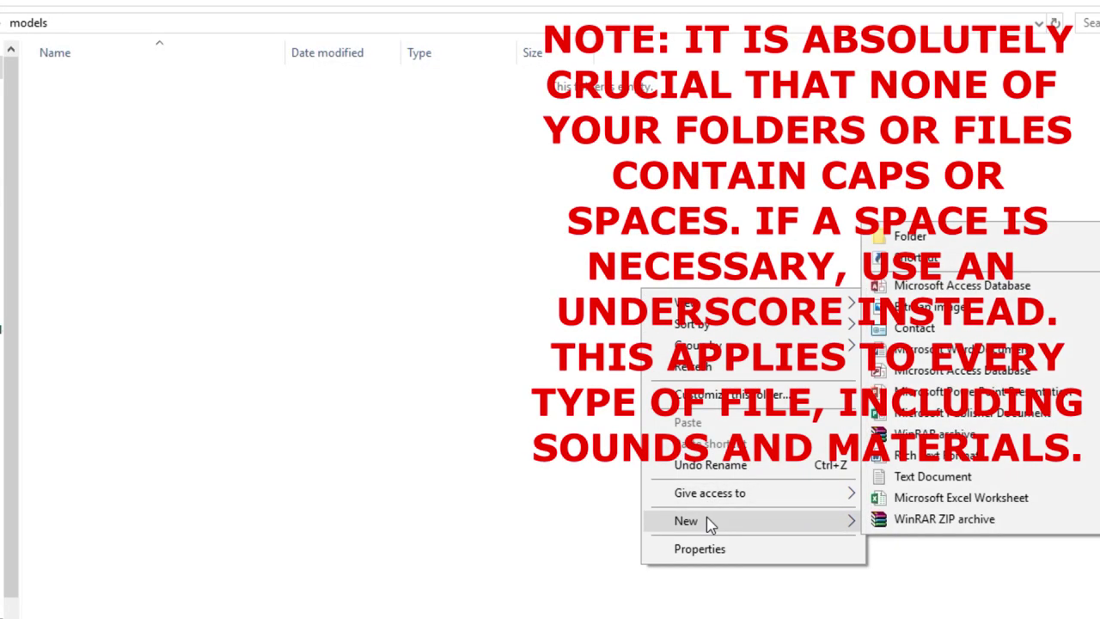
{"action": "left_click", "coordinate": [950, 244]}
{"action": "type", "text": "freak_t"}
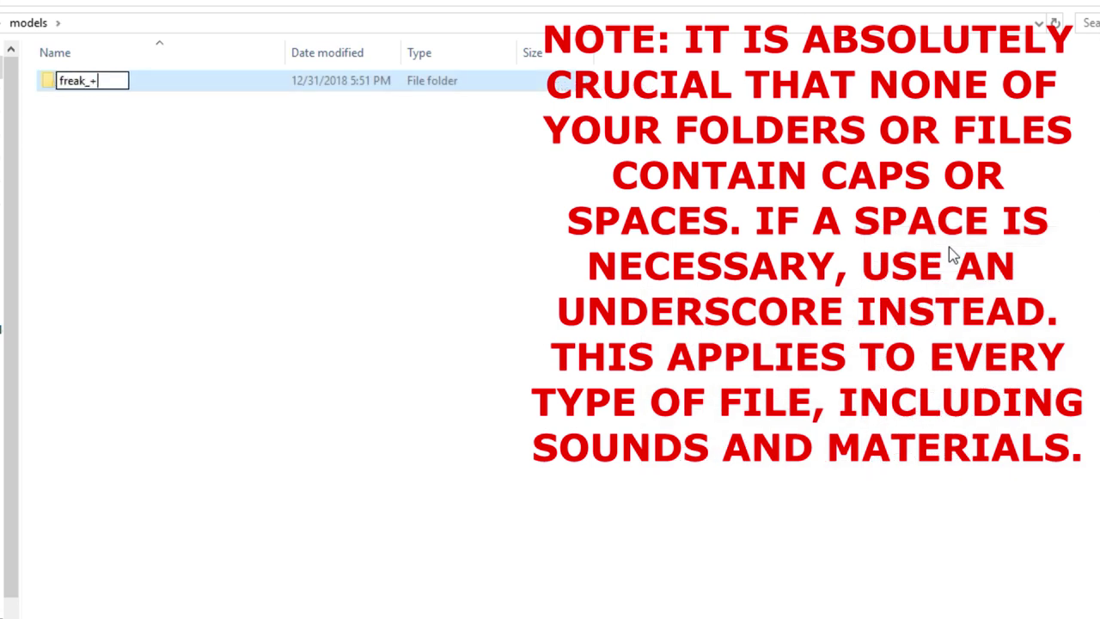
{"action": "key", "text": "BackSpace"}
{"action": "type", "text": "fortress_2"}
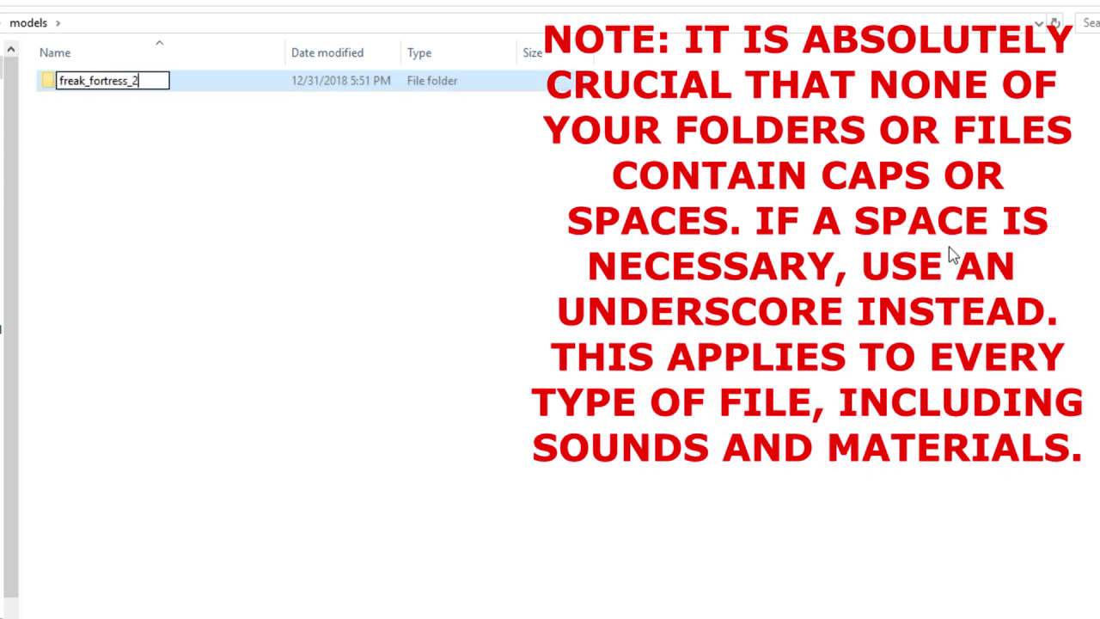
{"action": "key", "text": "Return"}
Step: Create a johnboss folder inside freak_fortress_2
{"action": "double_click", "coordinate": [282, 89]}
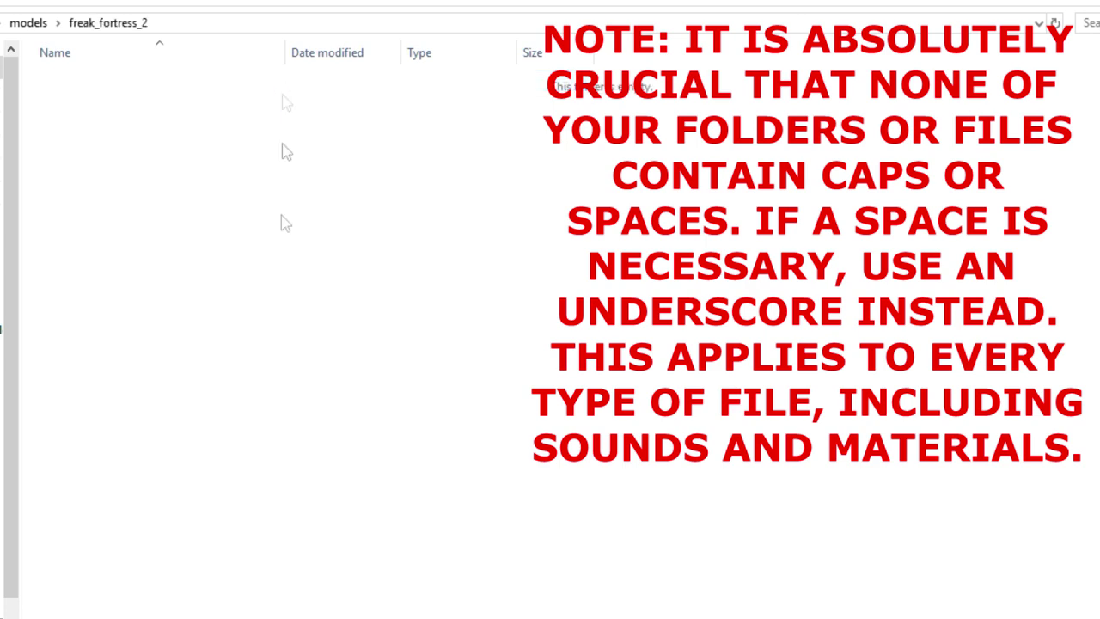
{"action": "right_click", "coordinate": [272, 275]}
{"action": "mouse_move", "coordinate": [388, 512]}
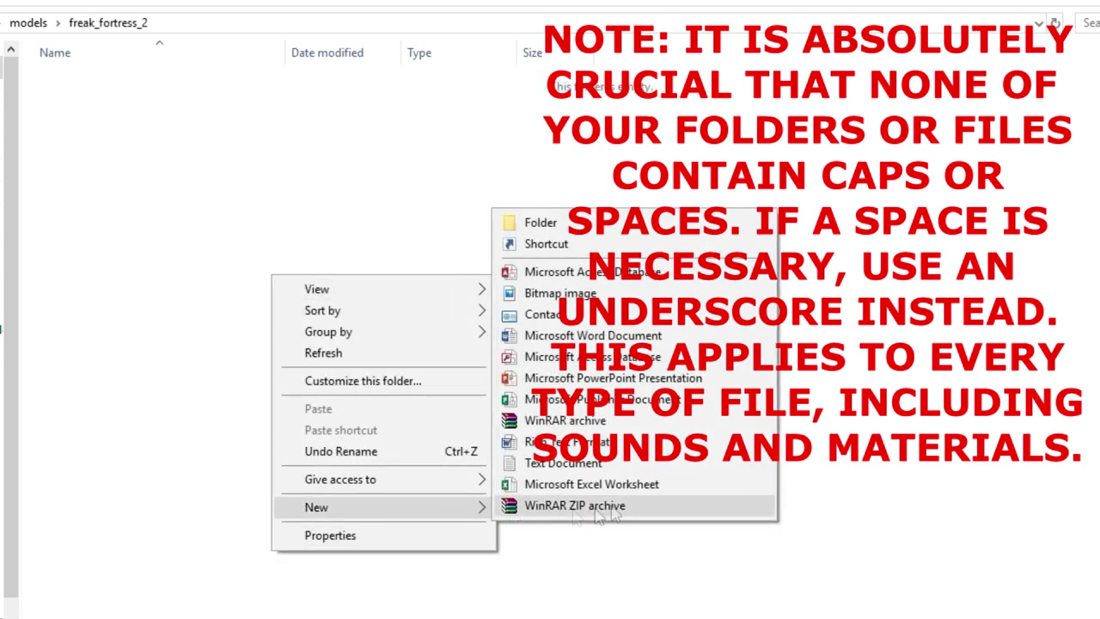
{"action": "left_click", "coordinate": [611, 225]}
{"action": "type", "text": "johnb0s"}
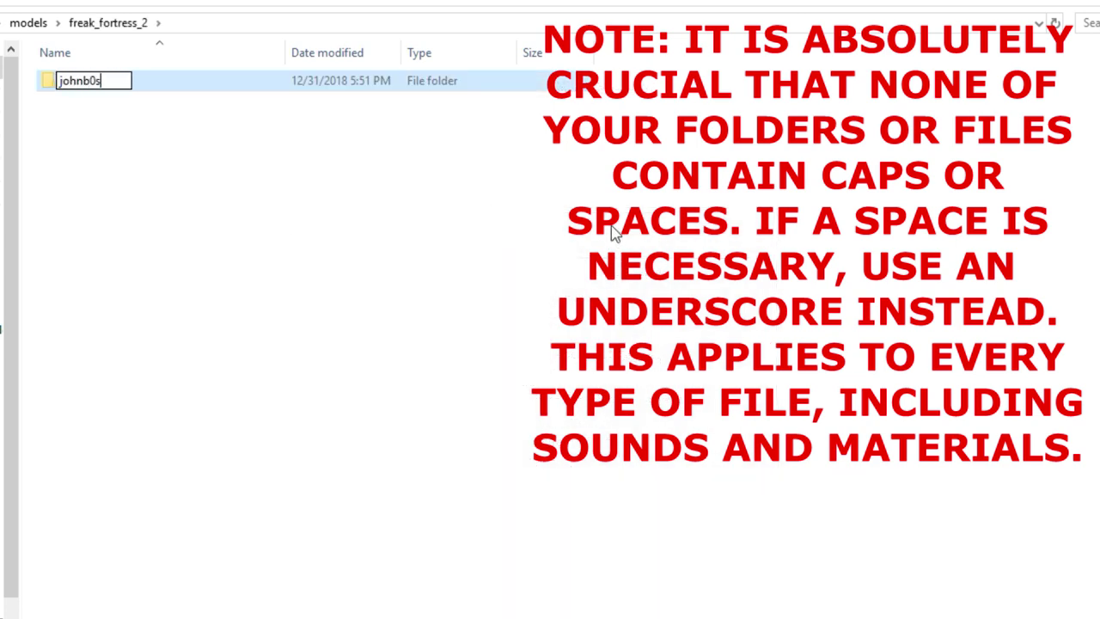
{"action": "key", "text": "BackSpace"}
{"action": "key", "text": "BackSpace"}
{"action": "type", "text": "oss"}
{"action": "key", "text": "Return"}
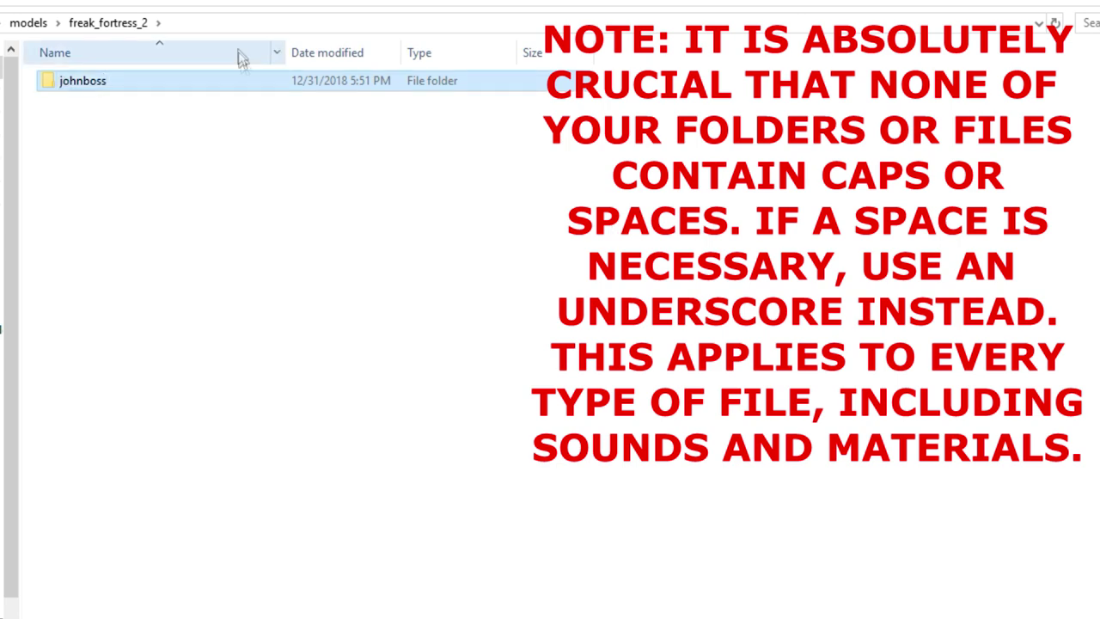
{"action": "double_click", "coordinate": [241, 81]}
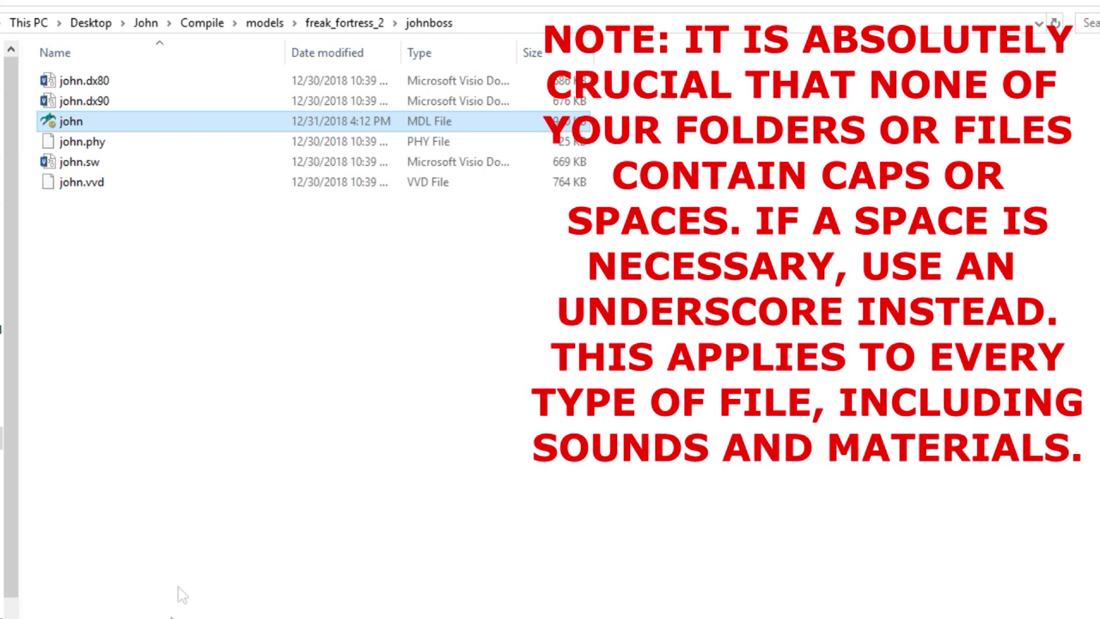
Step: Move the six compiled john model files into the johnboss folder
{"action": "left_click_drag", "start_coordinate": [217, 376], "coordinate": [77, 76]}
{"action": "left_click_drag", "start_coordinate": [82, 100], "coordinate": [344, 196]}
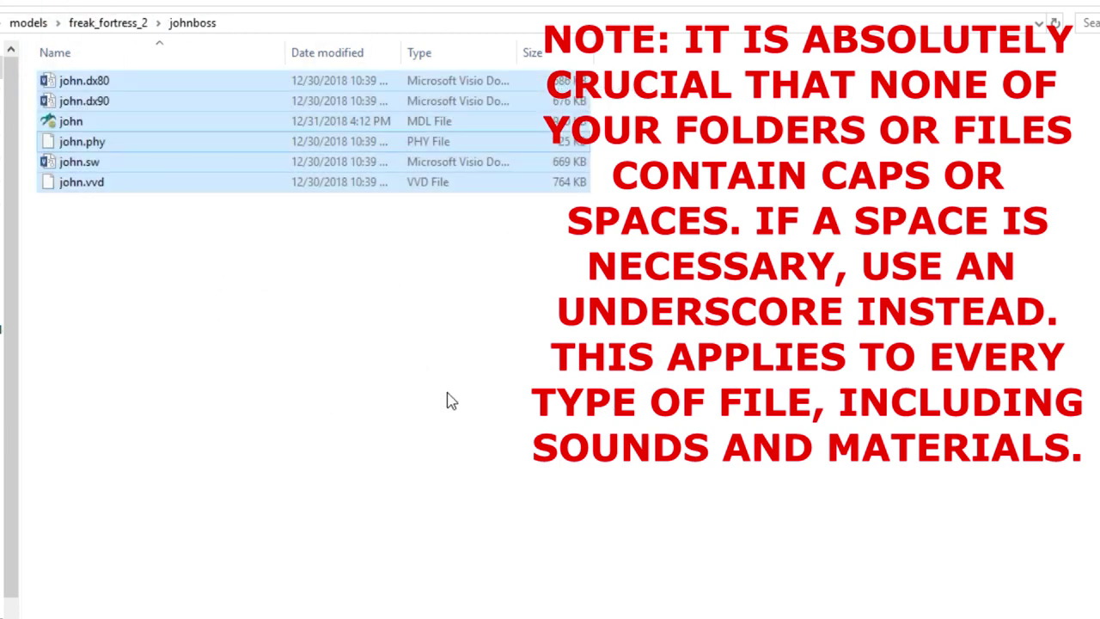
{"action": "left_click", "coordinate": [391, 390]}
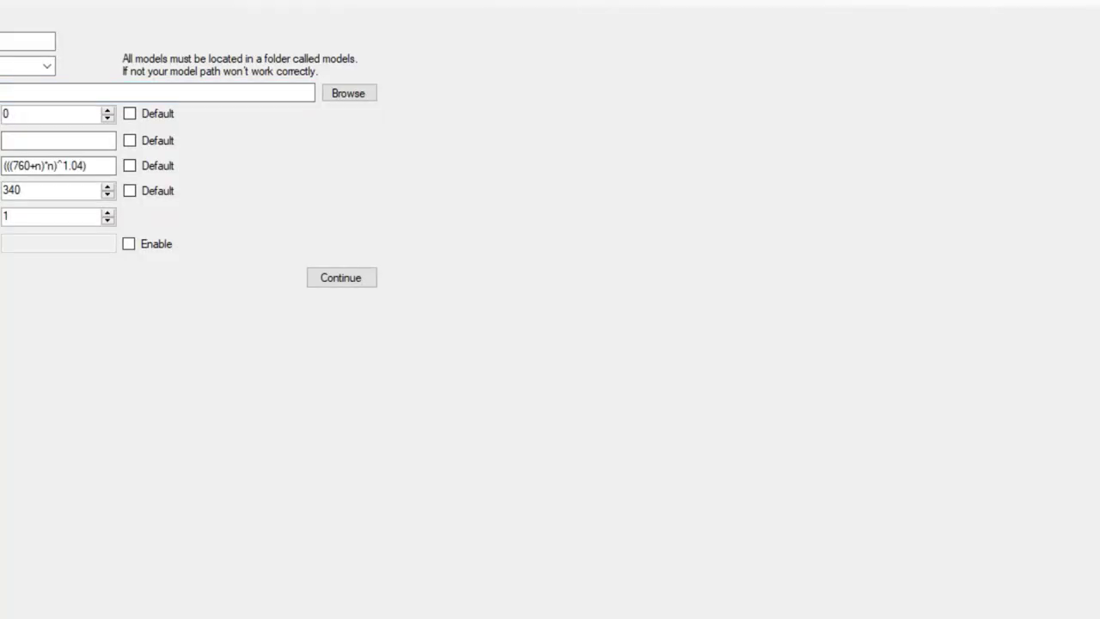
Step: Set the boss model to models\freak_fortress_2\johnboss\john.mdl
{"action": "left_click", "coordinate": [405, 110]}
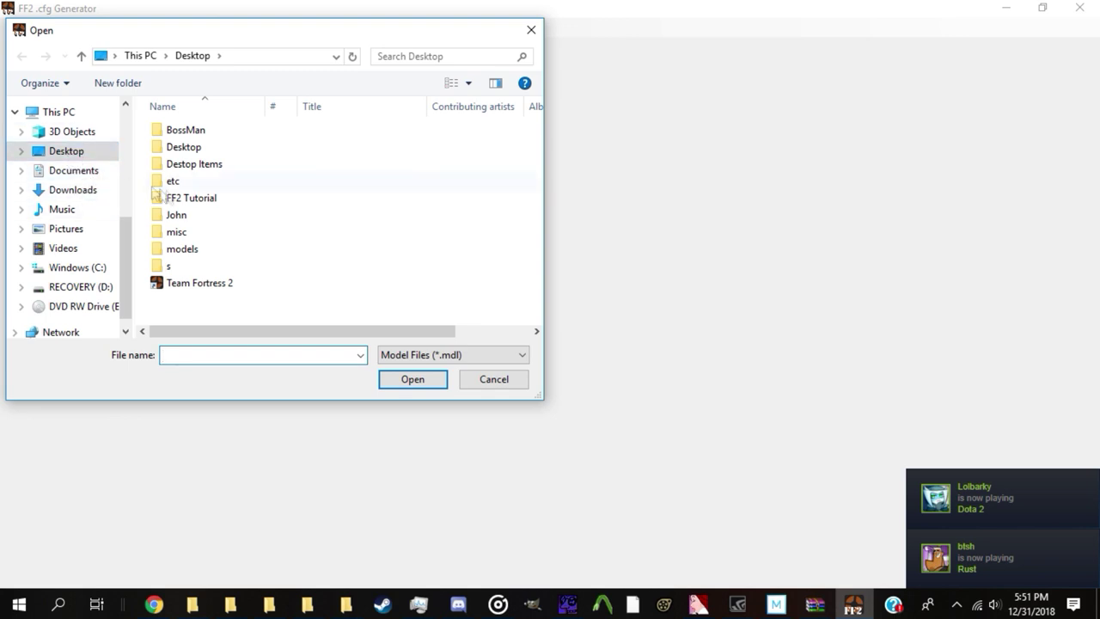
{"action": "double_click", "coordinate": [183, 249]}
{"action": "double_click", "coordinate": [193, 134]}
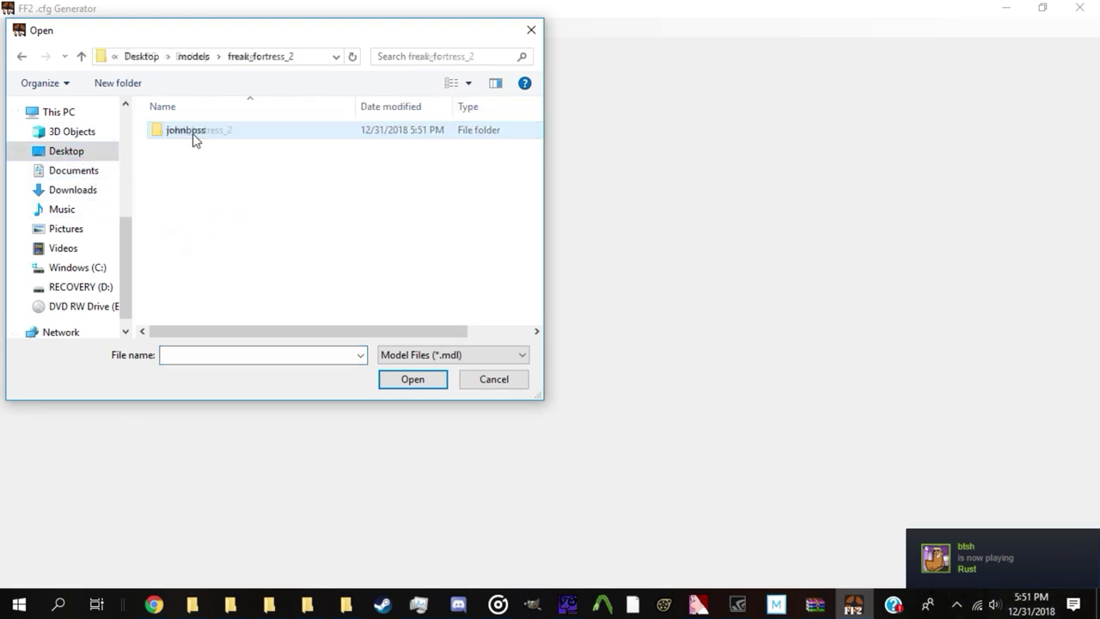
{"action": "left_click", "coordinate": [193, 134]}
{"action": "double_click", "coordinate": [193, 134]}
{"action": "left_click", "coordinate": [193, 134]}
{"action": "double_click", "coordinate": [192, 133]}
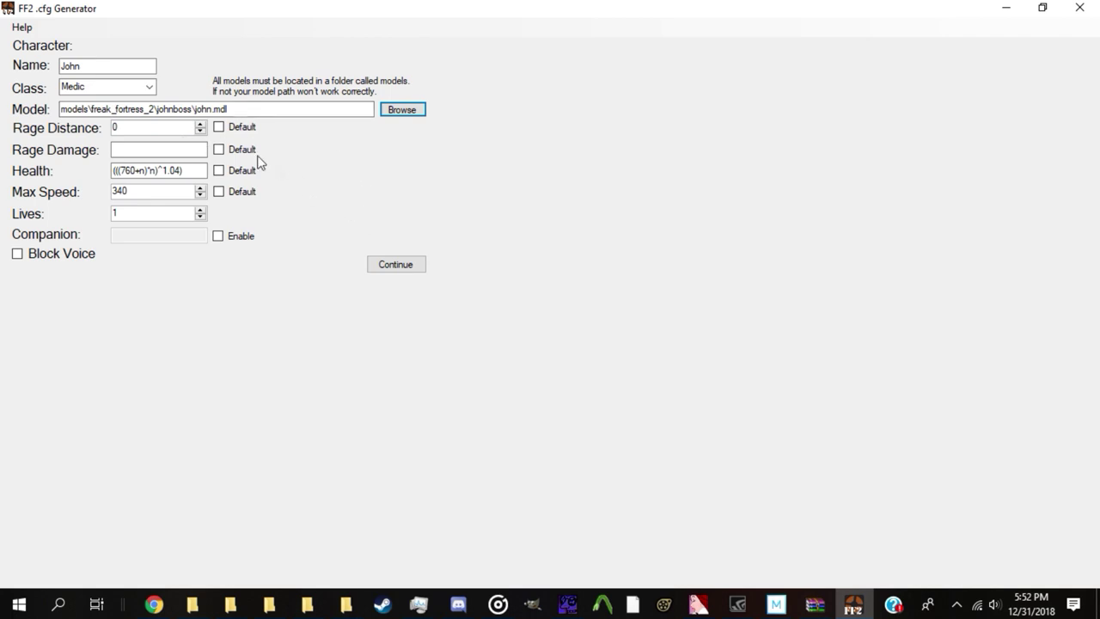
Step: Change Rage Distance to 4000
{"action": "left_click", "coordinate": [169, 126]}
{"action": "key", "text": "BackSpace"}
{"action": "type", "text": "4000"}
Step: Enter 3500 as the boss's Rage Damage
{"action": "left_click", "coordinate": [166, 152]}
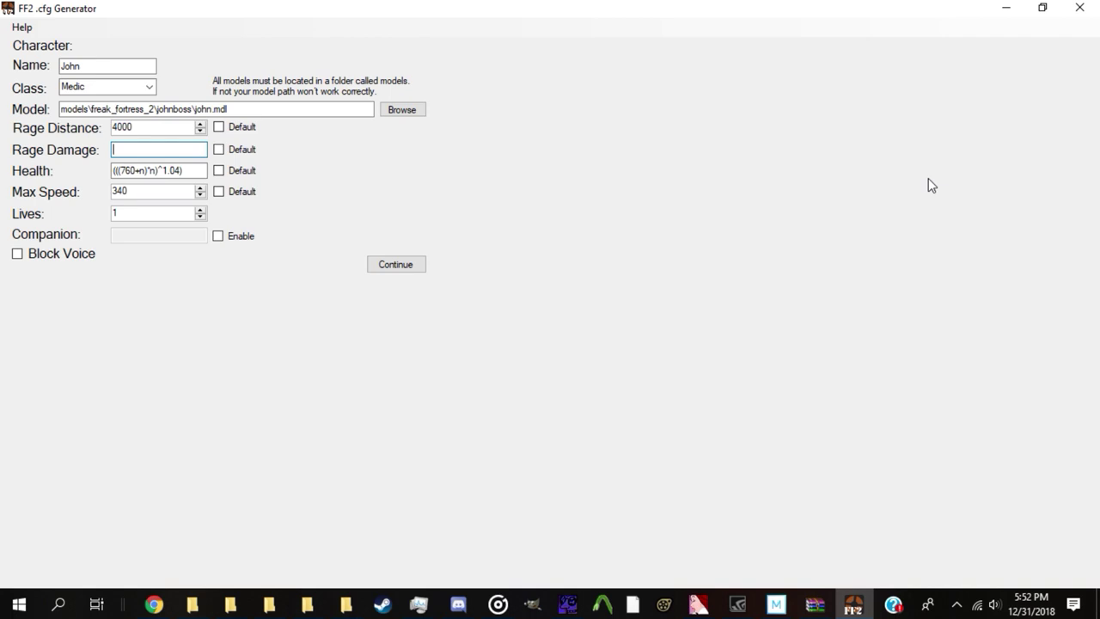
{"action": "type", "text": "3500"}
{"action": "left_click", "coordinate": [200, 210]}
{"action": "left_click", "coordinate": [157, 127]}
{"action": "left_click", "coordinate": [158, 148]}
{"action": "left_click", "coordinate": [198, 171]}
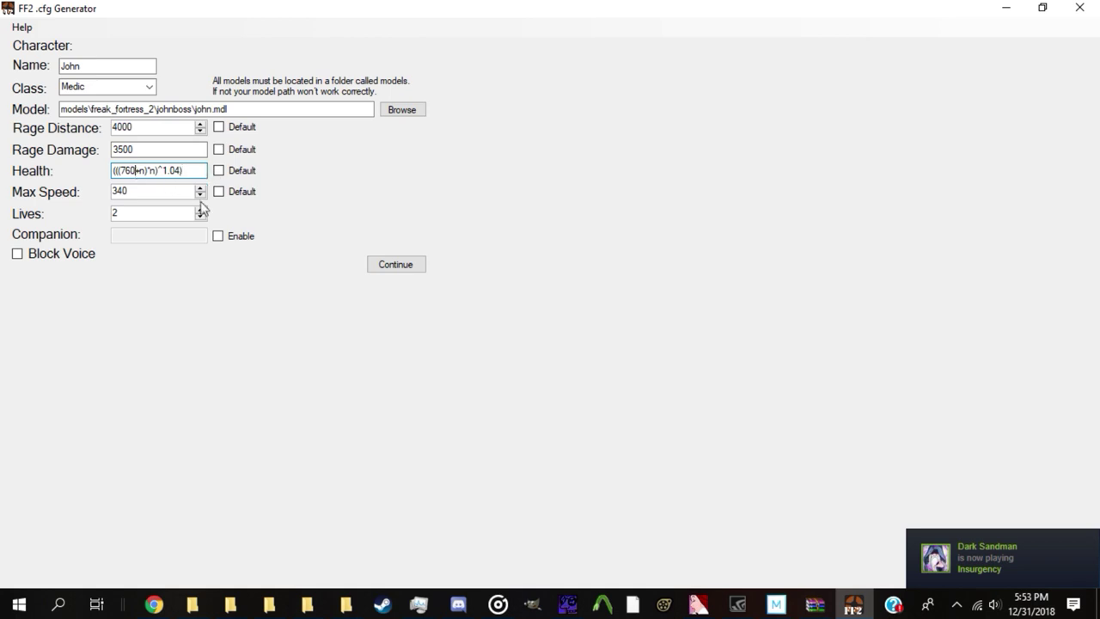
Step: Replace the 7 in the Health formula's 760 with 9 and adjust the Max Speed value
{"action": "key", "text": "BackSpace"}
{"action": "type", "text": "9"}
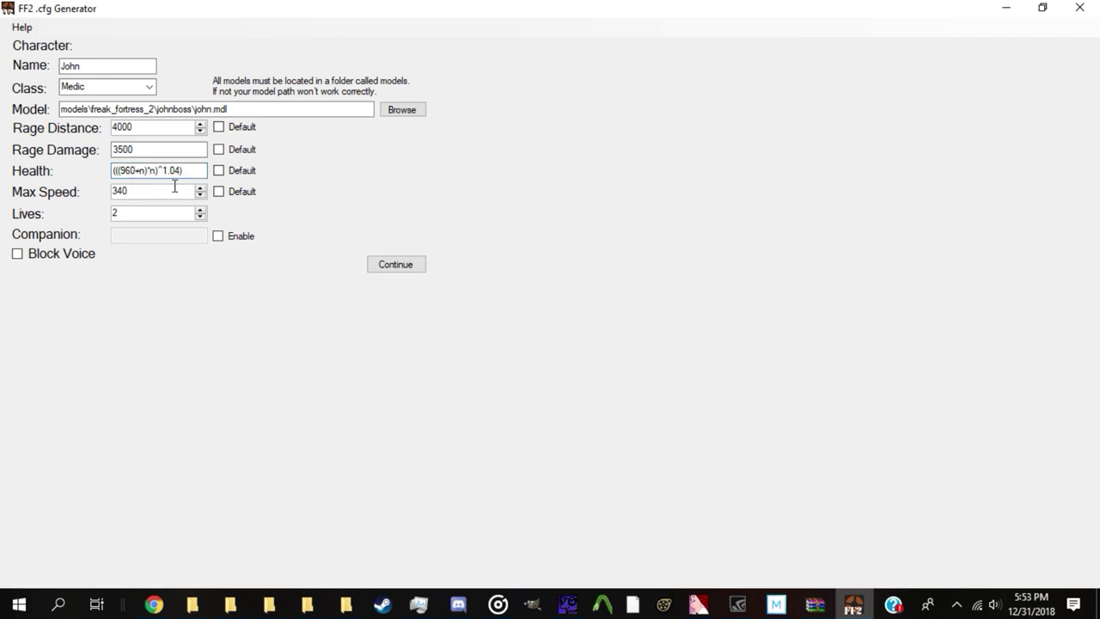
{"action": "key", "text": "BackSpace"}
{"action": "key", "text": "BackSpace"}
{"action": "type", "text": "20"}
Step: Set the boss's Lives to 2
{"action": "left_click", "coordinate": [176, 213]}
{"action": "left_click_drag", "start_coordinate": [128, 211], "coordinate": [104, 215]}
{"action": "type", "text": "2"}
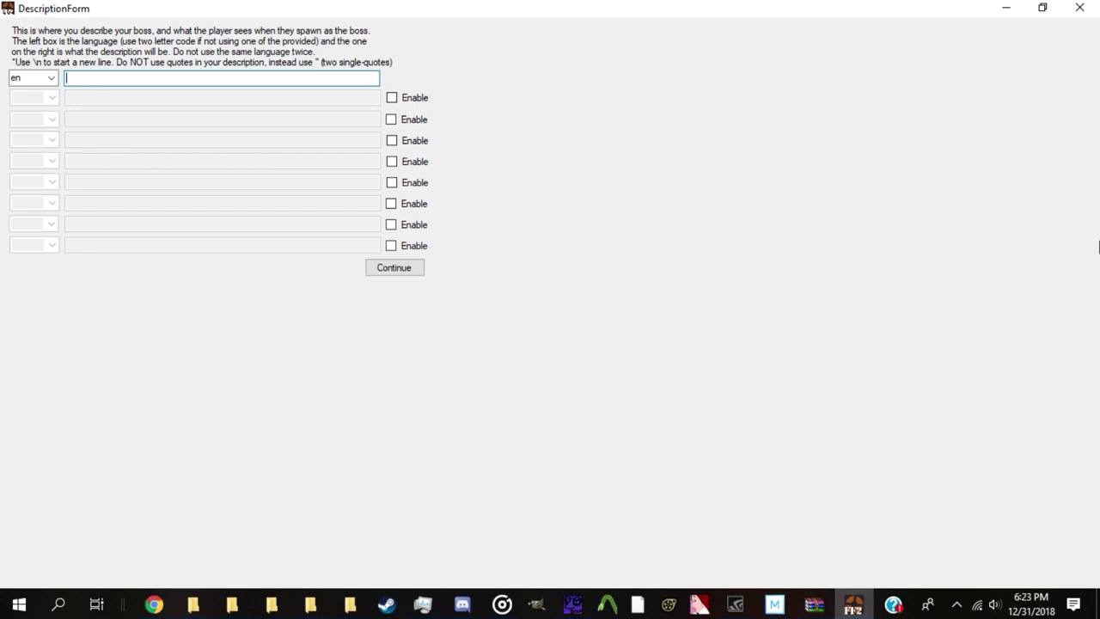
Step: Type the English description 'You are John...' including a \n new-line example
{"action": "type", "text": "You are JH"}
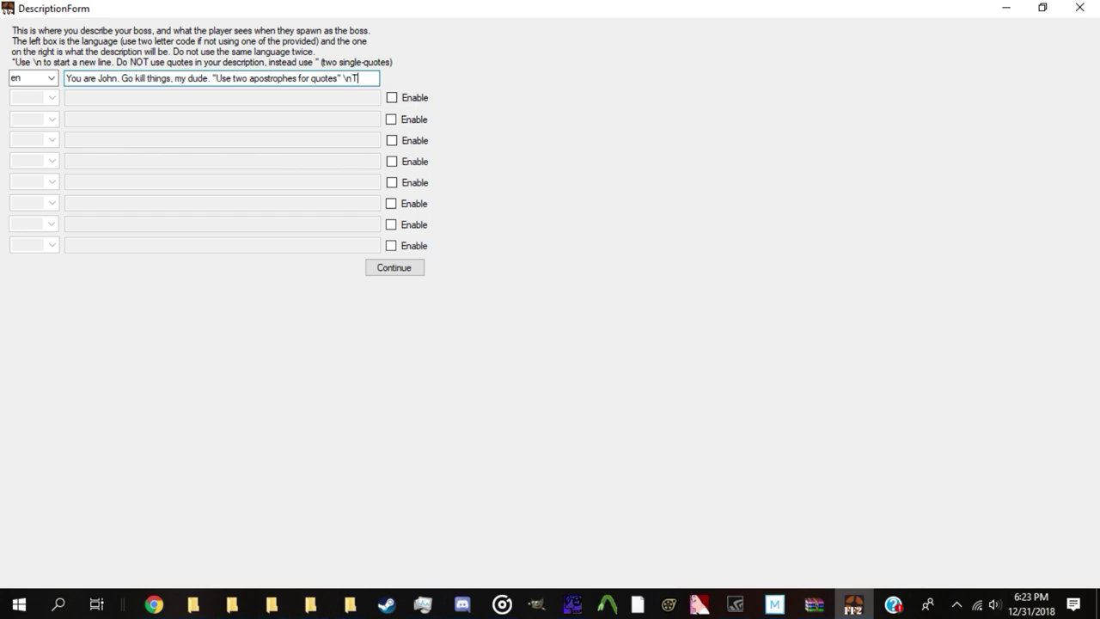
{"action": "type", "text": "is how do"}
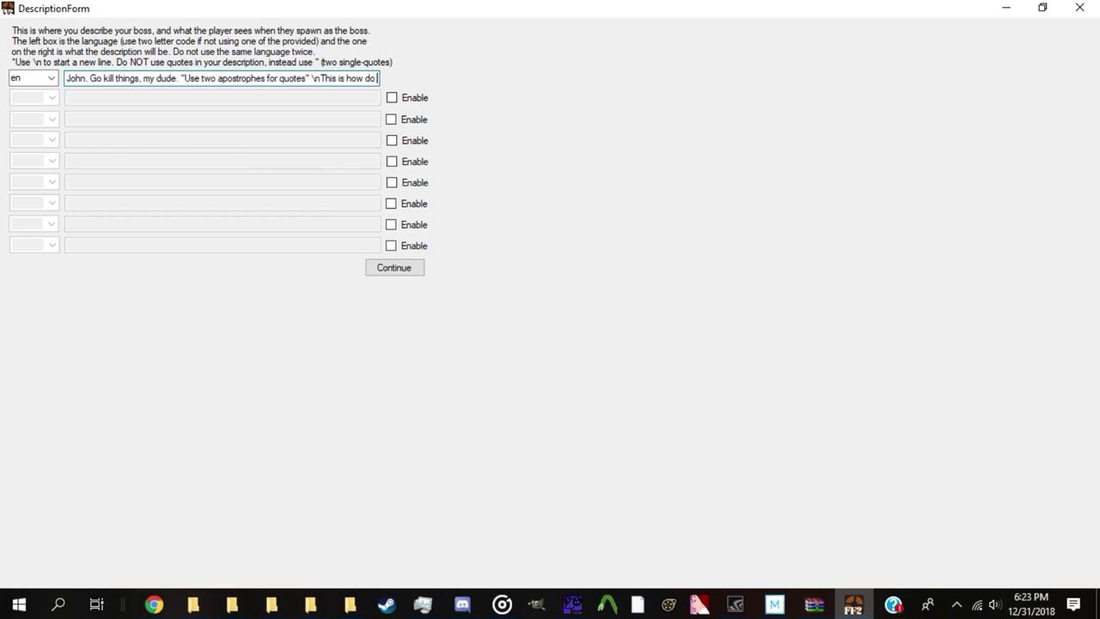
{"action": "type", "text": " do a new l"}
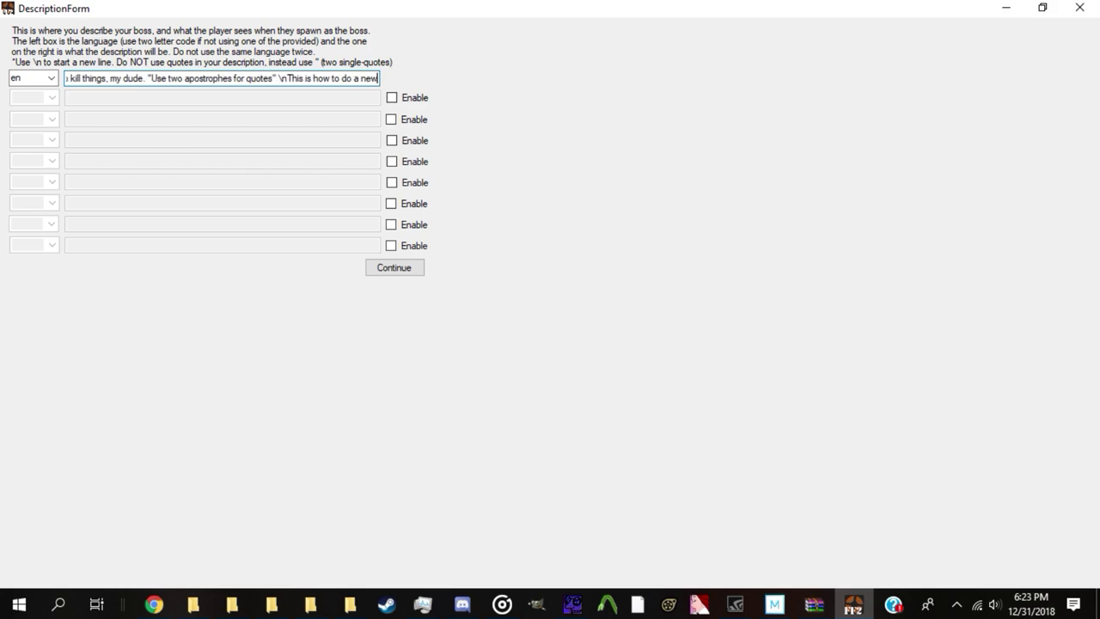
{"action": "type", "text": "ine"}
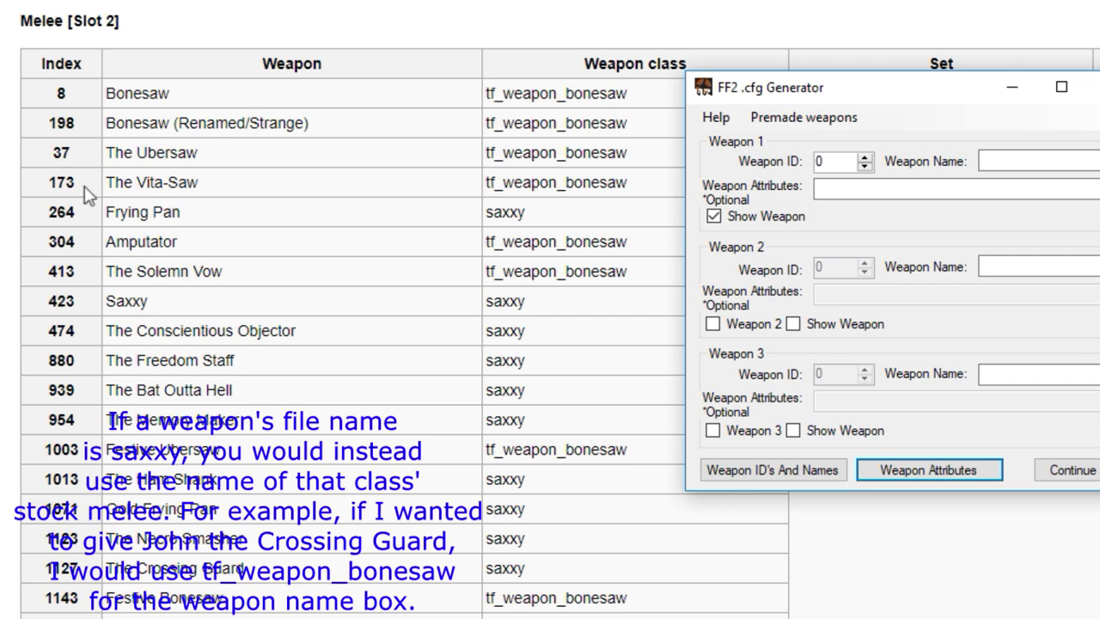
Step: Look up the Vita-Saw's index 173 and class tf_weapon_bonesaw in the reference table
{"action": "left_click_drag", "start_coordinate": [86, 191], "coordinate": [55, 183]}
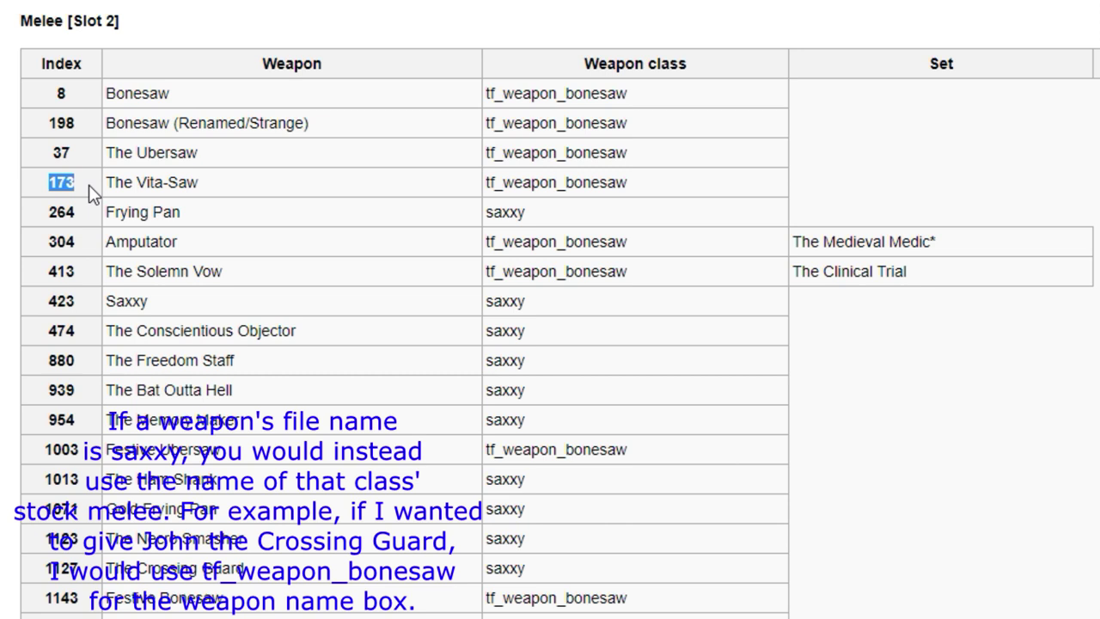
{"action": "left_click", "coordinate": [89, 185]}
{"action": "left_click_drag", "start_coordinate": [654, 183], "coordinate": [487, 191]}
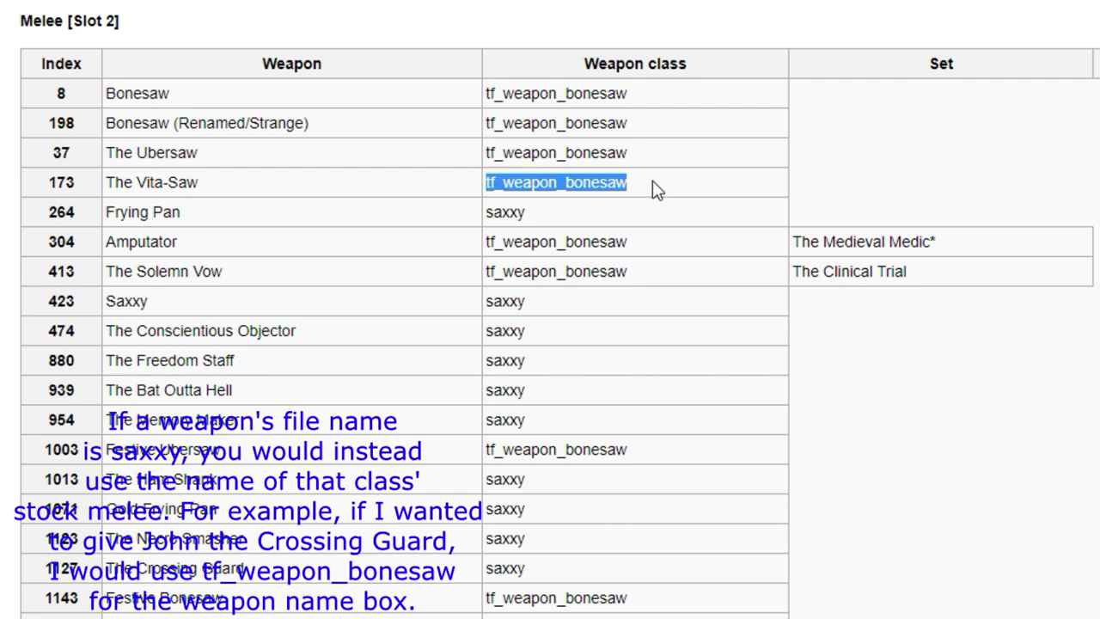
{"action": "key", "text": "alt+Tab"}
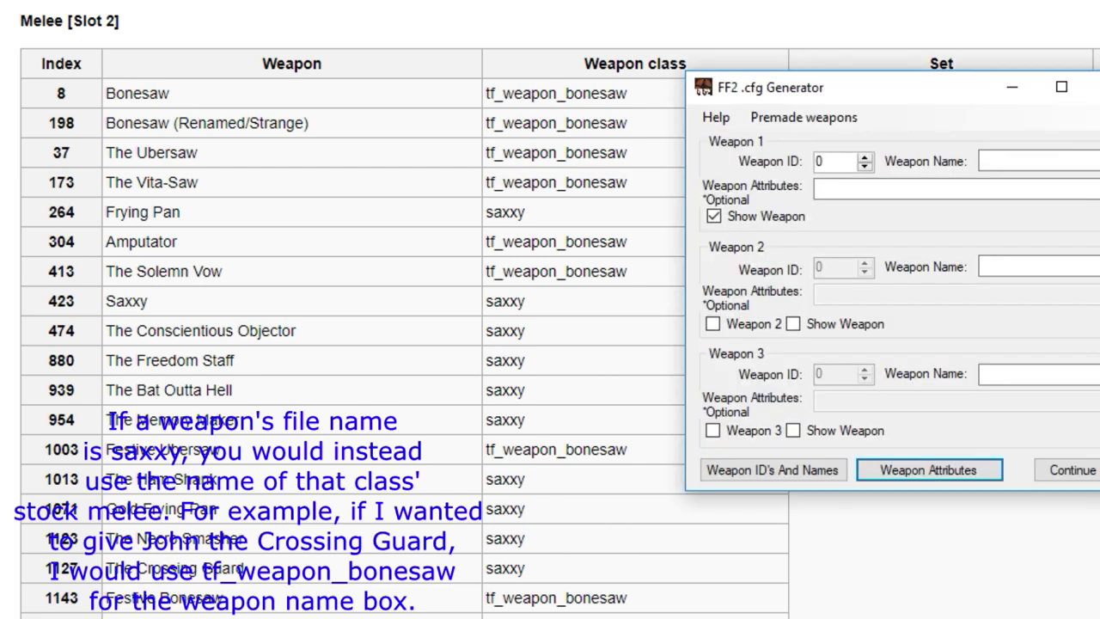
Step: Set Weapon 1 to ID 173, name tf_weapon_bonesaw, attributes 2 ; 300.0
{"action": "double_click", "coordinate": [810, 161]}
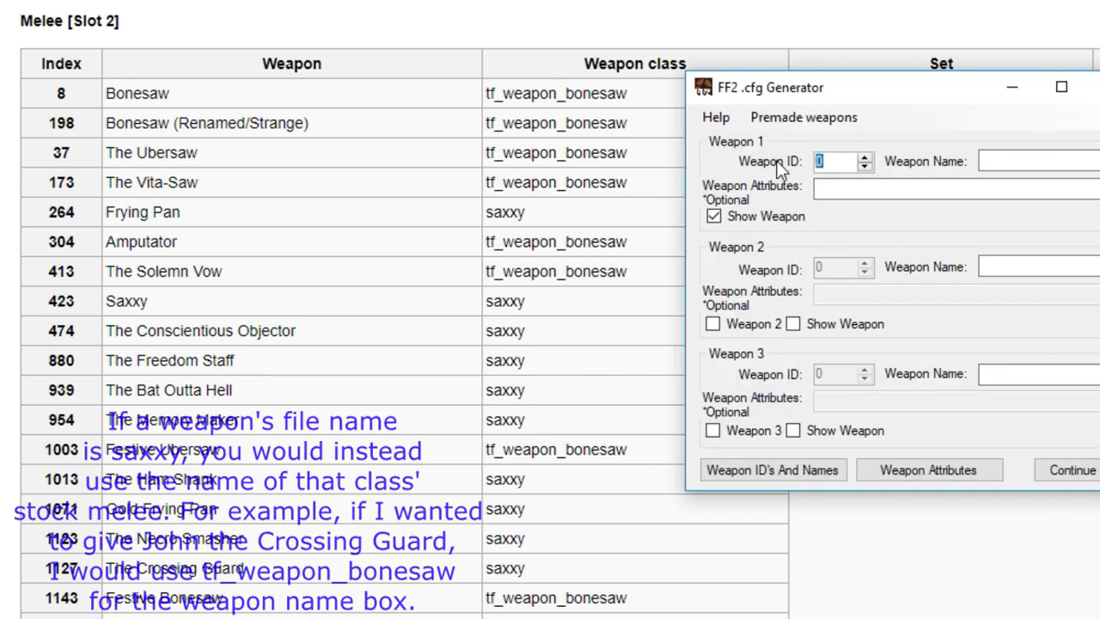
{"action": "type", "text": "173"}
{"action": "left_click", "coordinate": [982, 156]}
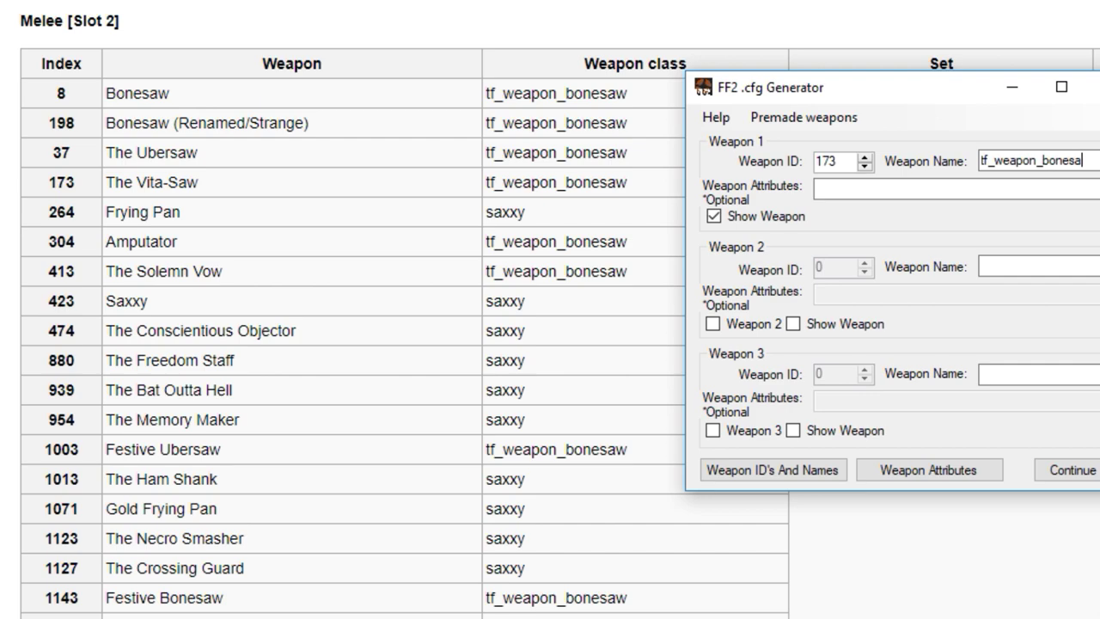
{"action": "left_click", "coordinate": [916, 183]}
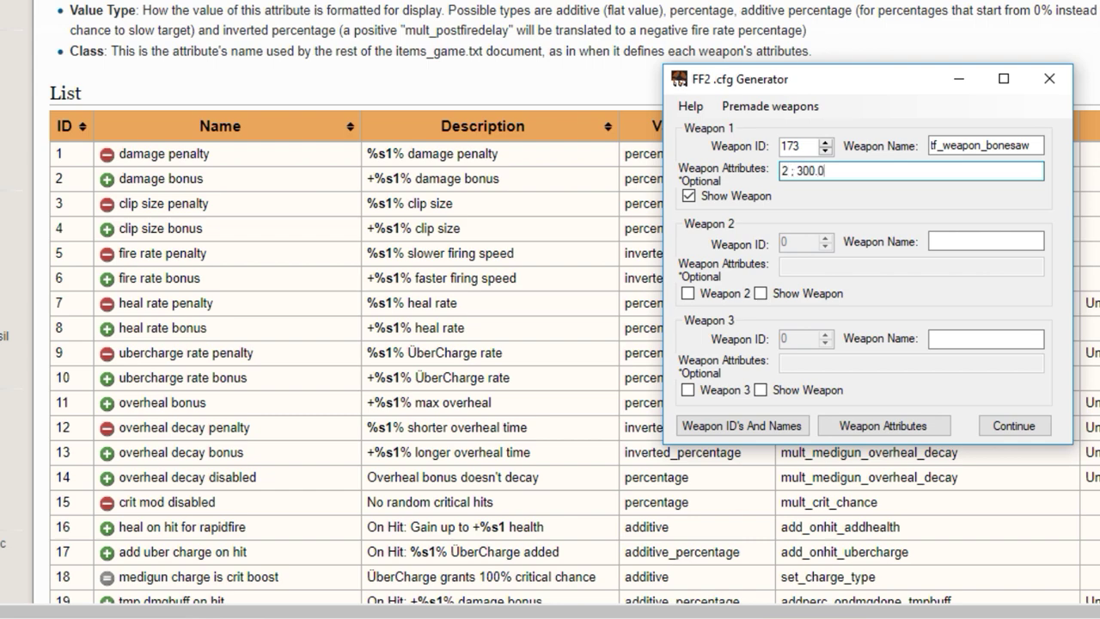
{"action": "left_click", "coordinate": [988, 421]}
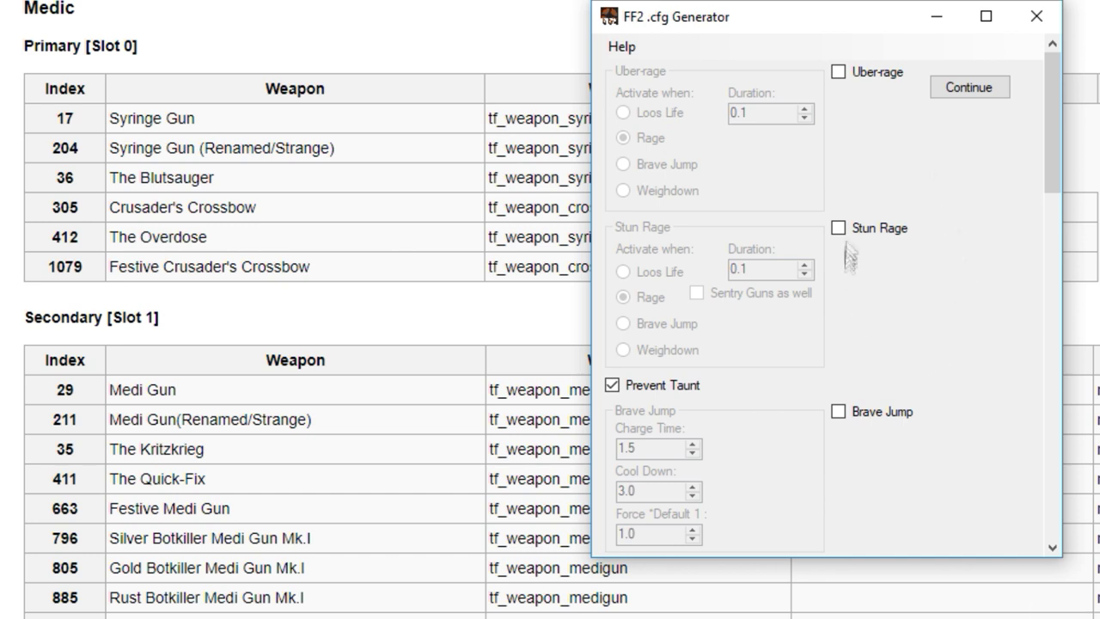
Step: Enable Stun Rage with a 7 second duration that also affects sentry guns
{"action": "left_click", "coordinate": [873, 228]}
{"action": "left_click_drag", "start_coordinate": [778, 273], "coordinate": [722, 273]}
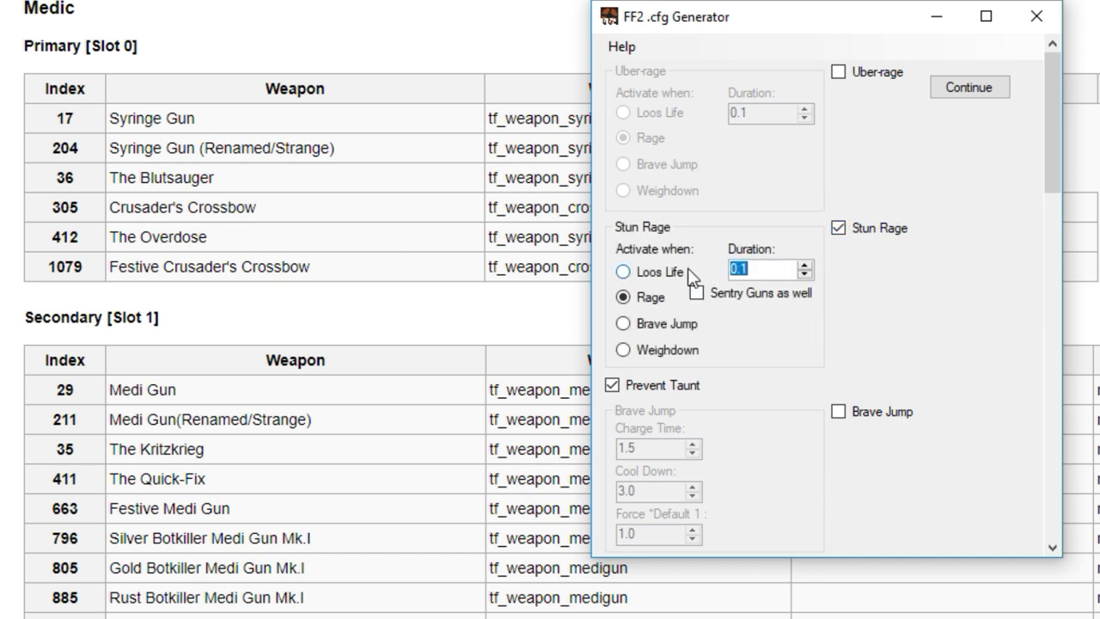
{"action": "type", "text": "7"}
{"action": "left_click", "coordinate": [696, 293]}
{"action": "scroll", "coordinate": [995, 432], "scroll_direction": "down", "scroll_amount": 2}
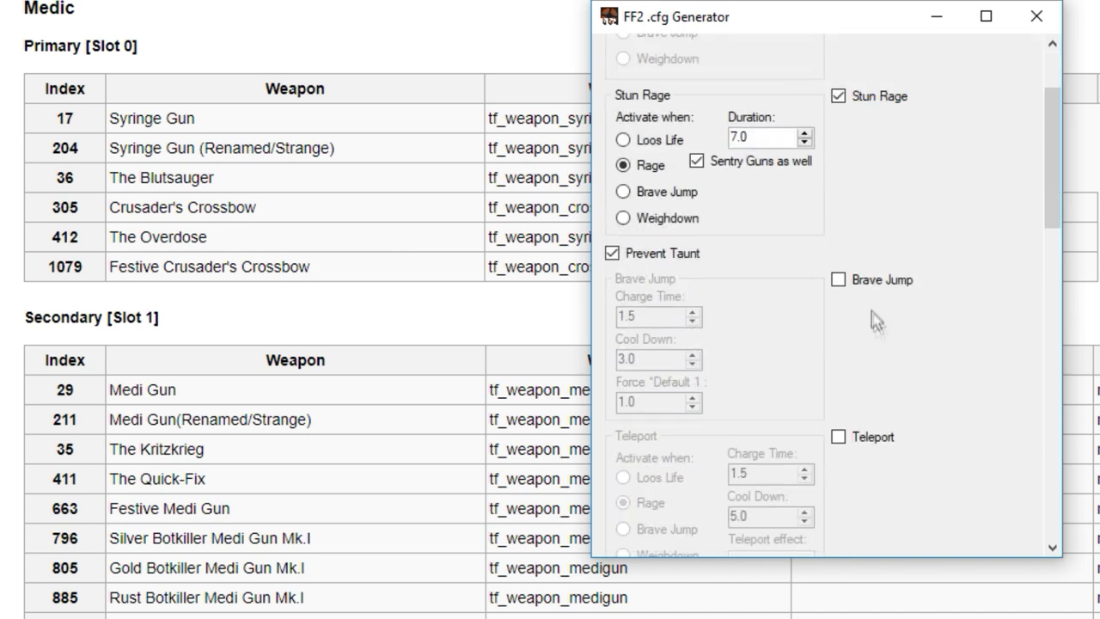
Step: Enable Brave Jump with Cool Down 5.0 and Force 1.2
{"action": "left_click", "coordinate": [839, 279]}
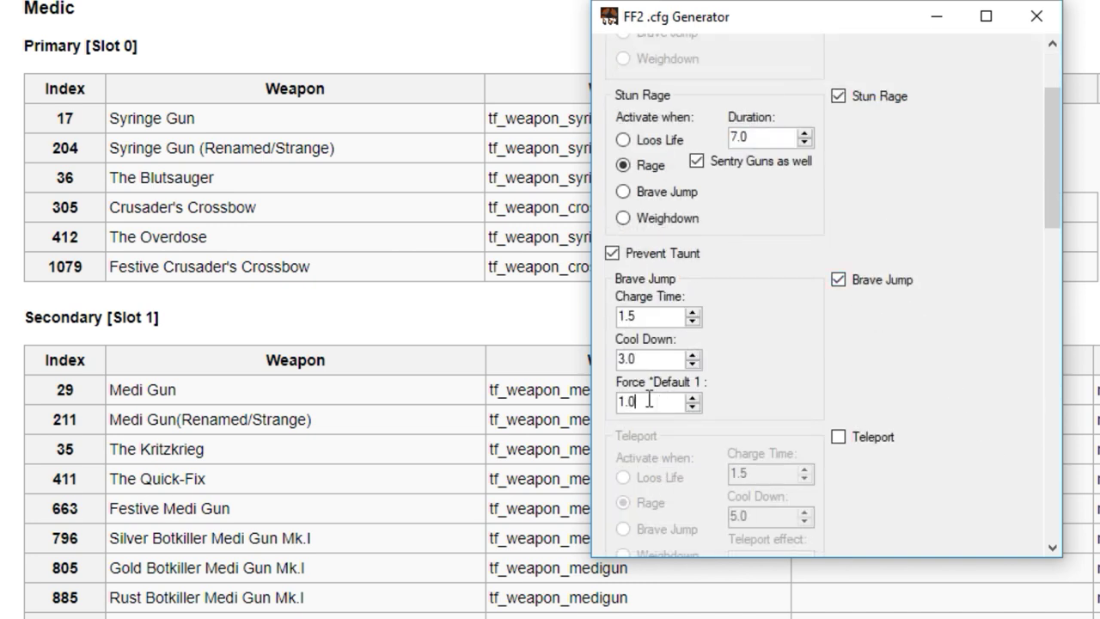
{"action": "double_click", "coordinate": [656, 354]}
{"action": "type", "text": "5.0"}
{"action": "scroll", "coordinate": [903, 412], "scroll_direction": "down", "scroll_amount": 4}
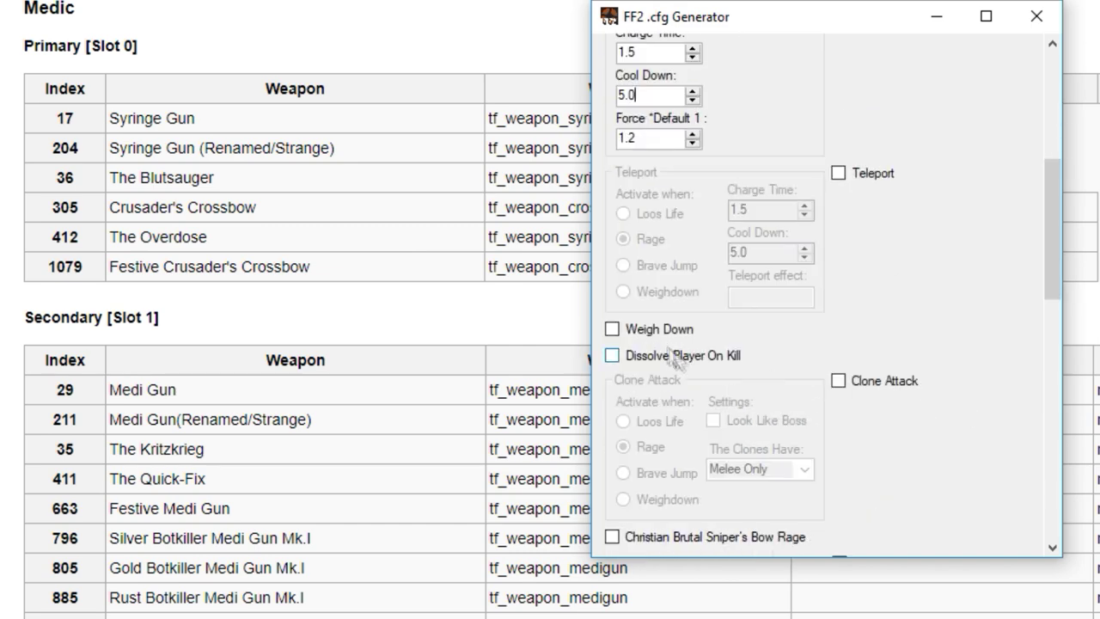
{"action": "scroll", "coordinate": [962, 434], "scroll_direction": "down", "scroll_amount": 6}
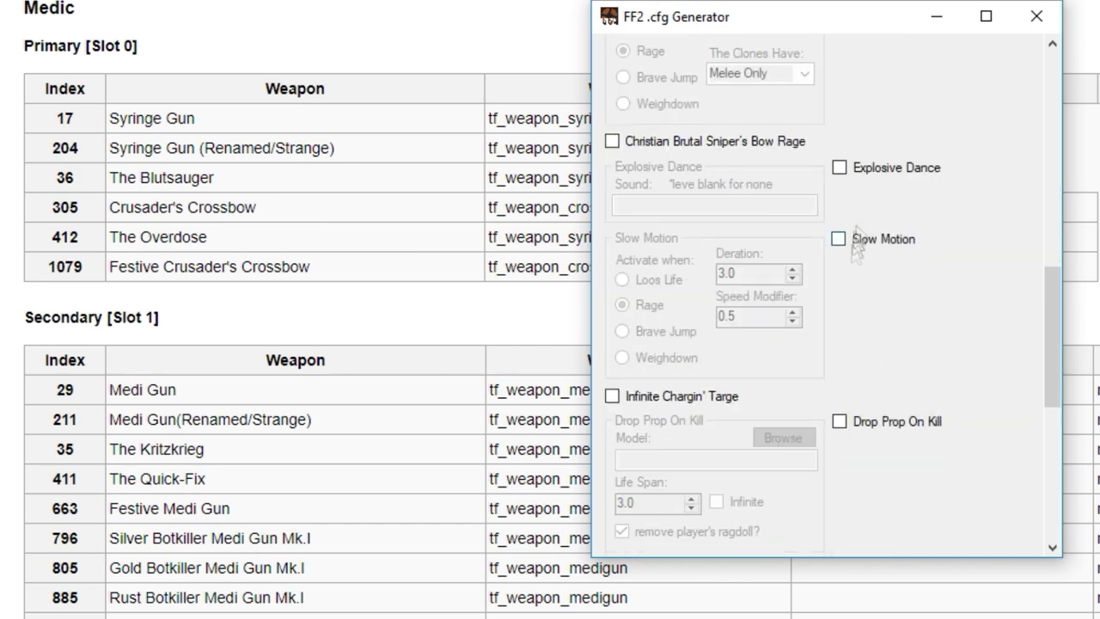
{"action": "scroll", "coordinate": [908, 356], "scroll_direction": "down", "scroll_amount": 8}
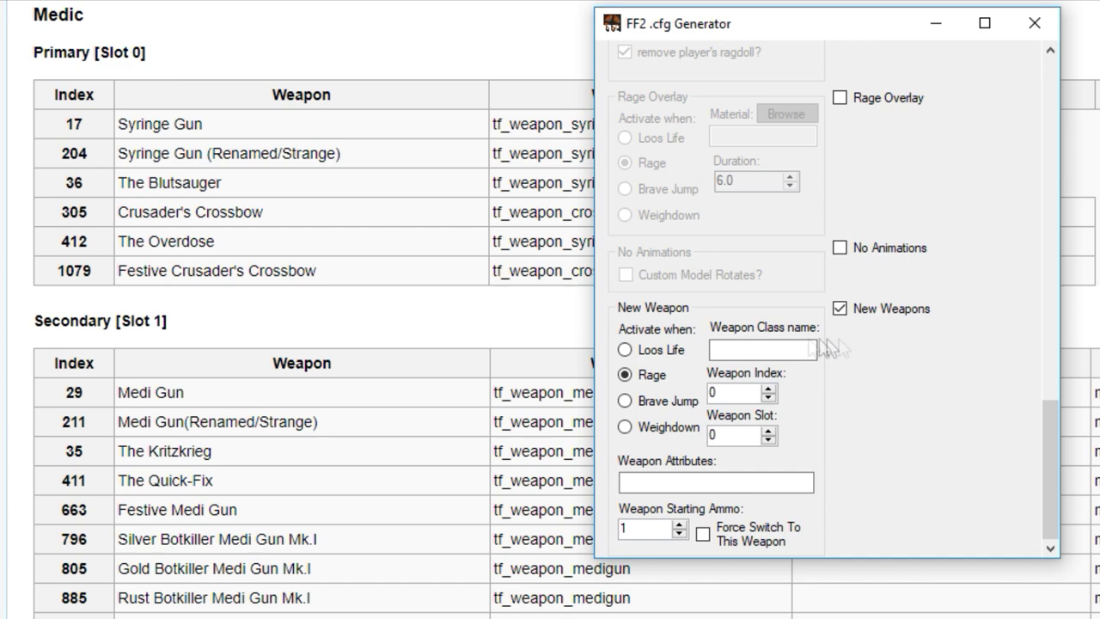
Step: Set the rage weapon's class to tf_weapon_crossbow and its index to 305
{"action": "left_click", "coordinate": [757, 349]}
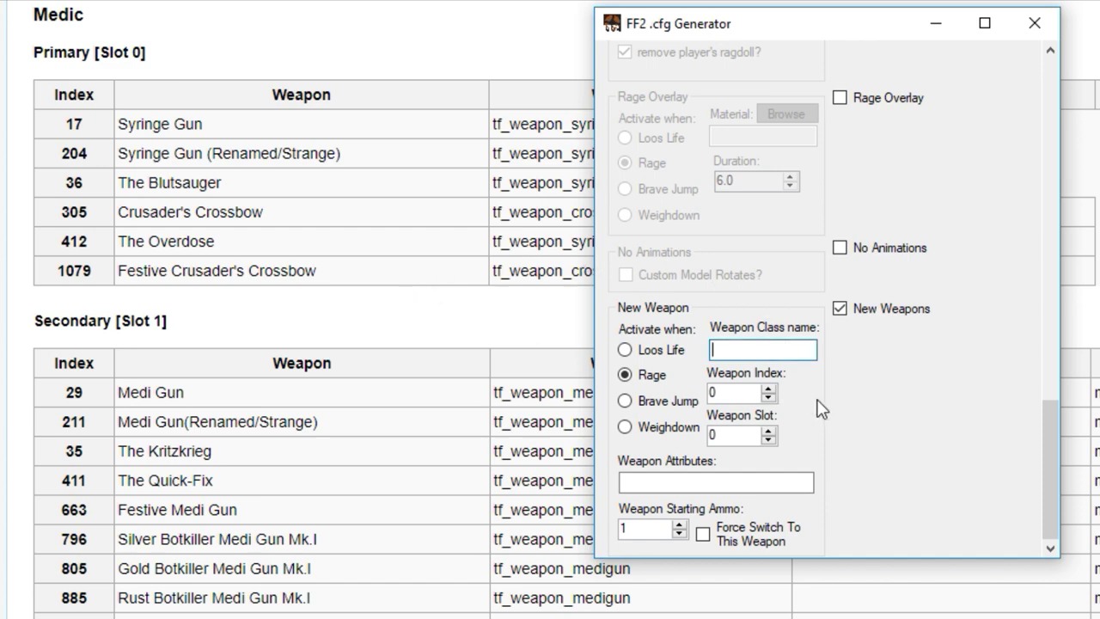
{"action": "left_click_drag", "start_coordinate": [806, 28], "coordinate": [982, 24]}
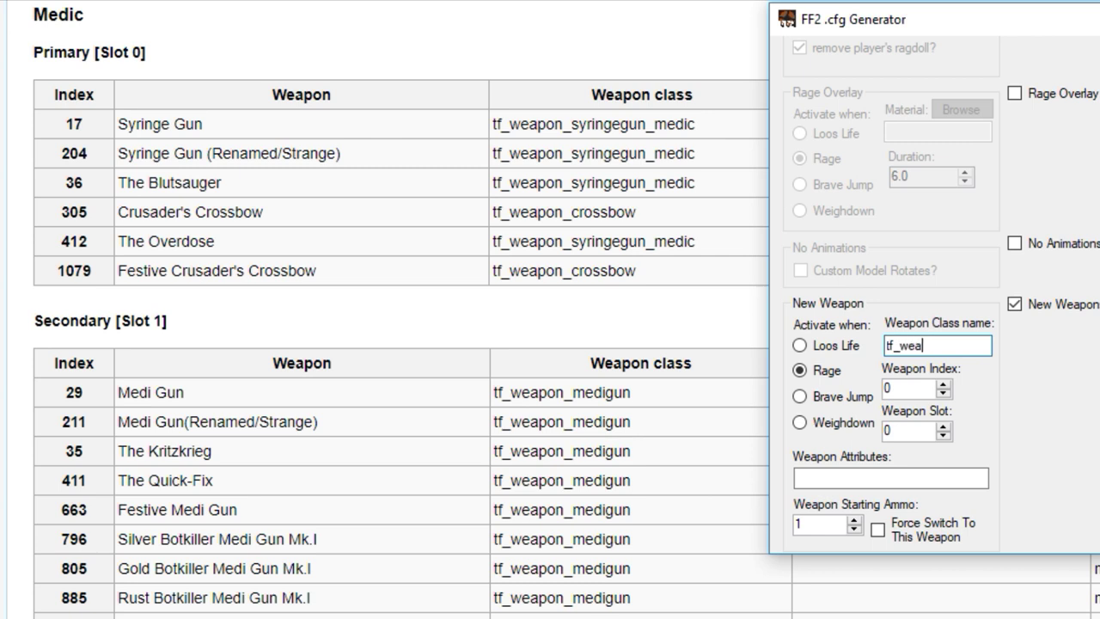
{"action": "type", "text": "tf_weapon_crossbow"}
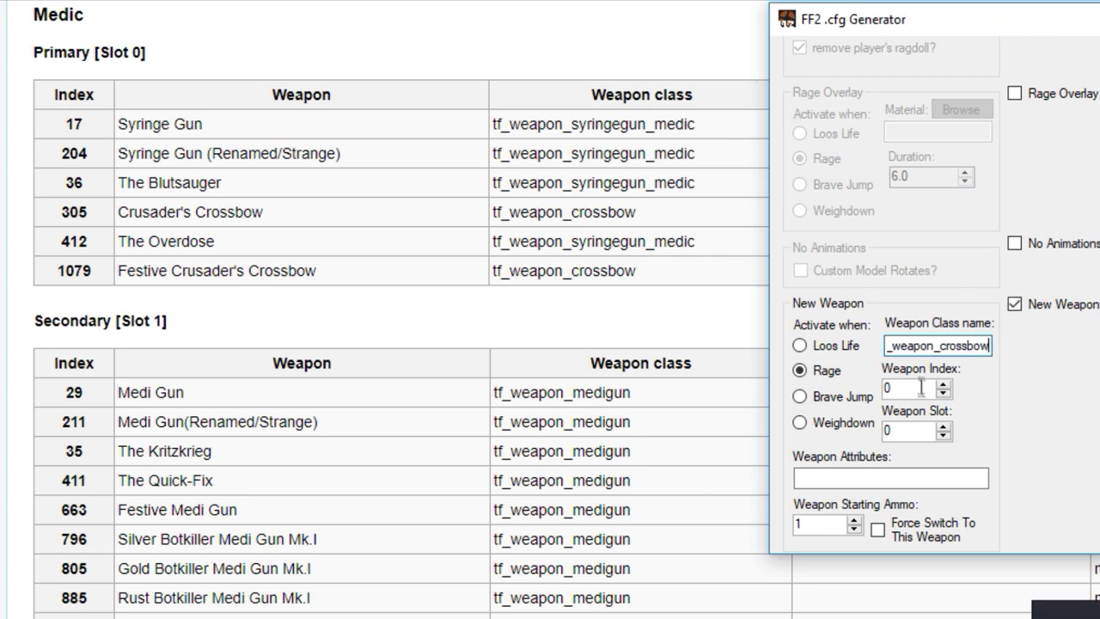
{"action": "key", "text": "Tab"}
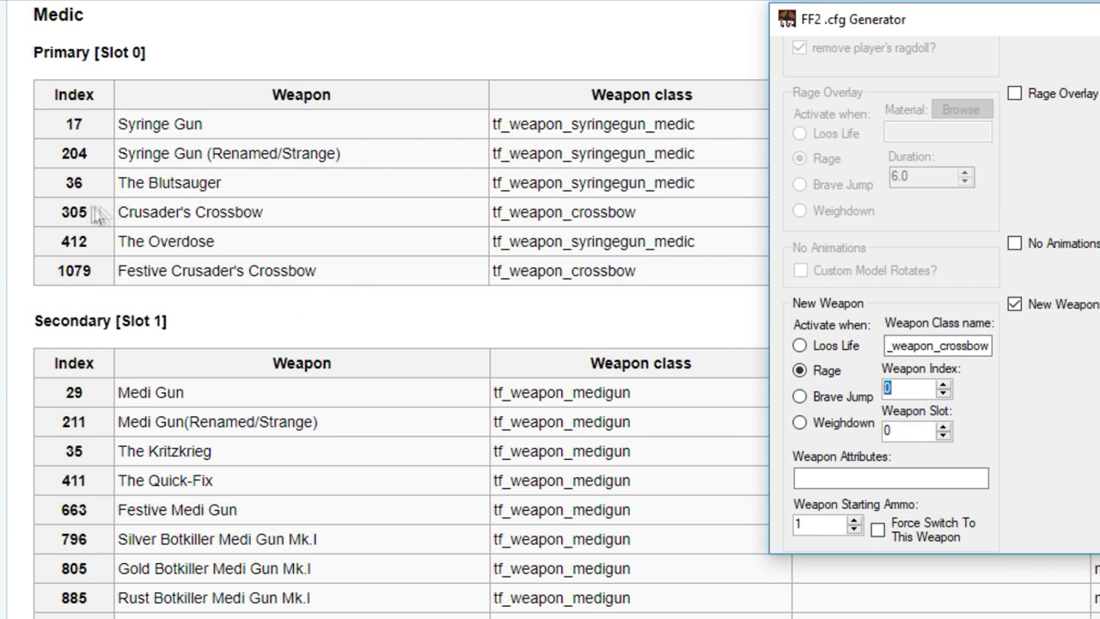
{"action": "type", "text": "305"}
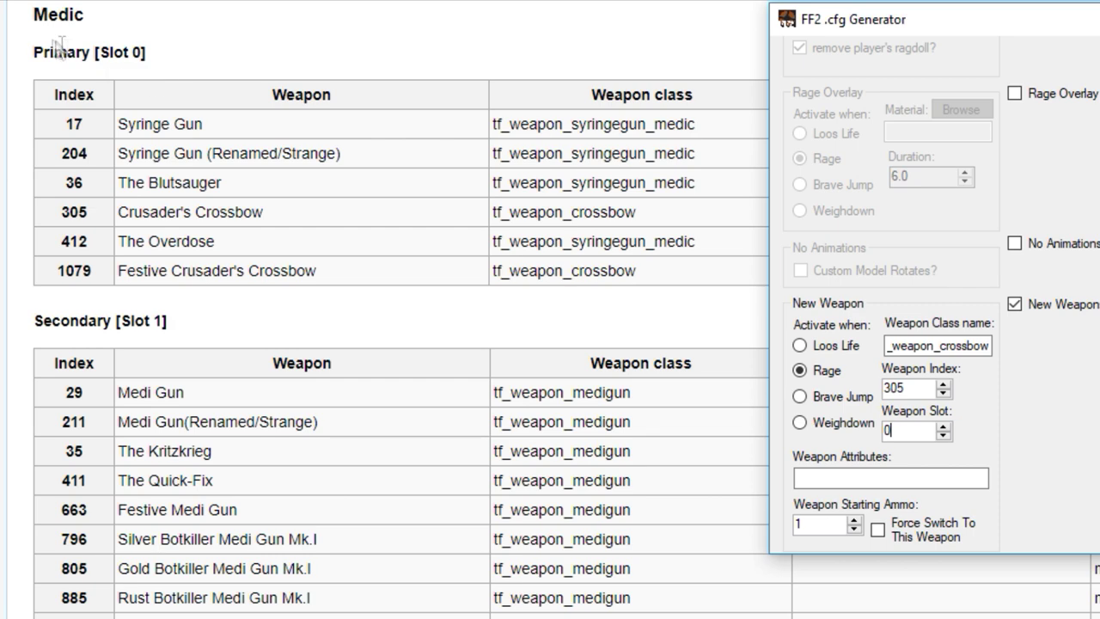
Step: Look up projectile speed on the wiki, then enter attributes 103 ; 2.0 ; 2
{"action": "left_click", "coordinate": [908, 478]}
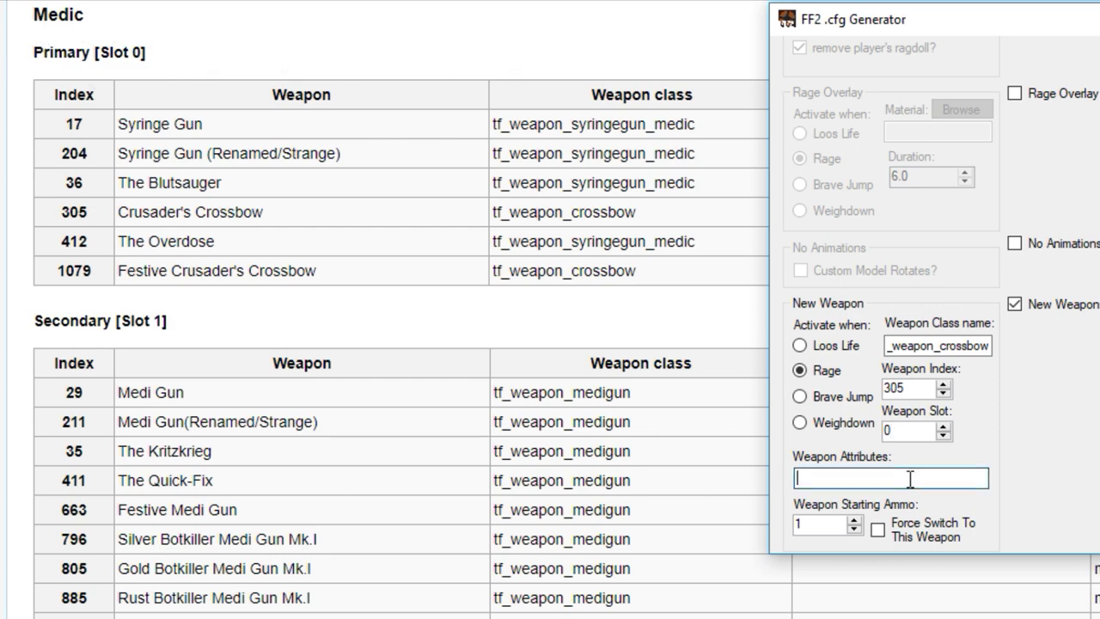
{"action": "key", "text": "alt+Tab"}
{"action": "key", "text": "alt+Tab"}
{"action": "key", "text": "alt+Tab"}
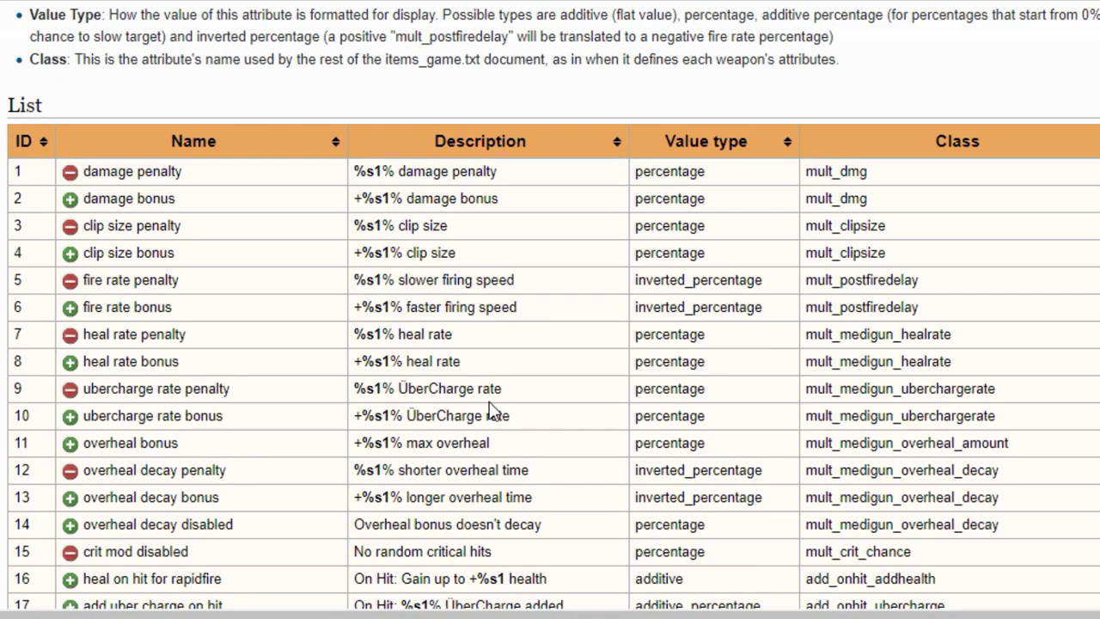
{"action": "scroll", "coordinate": [494, 413], "scroll_direction": "down", "scroll_amount": 5}
{"action": "type", "text": "ojectile"}
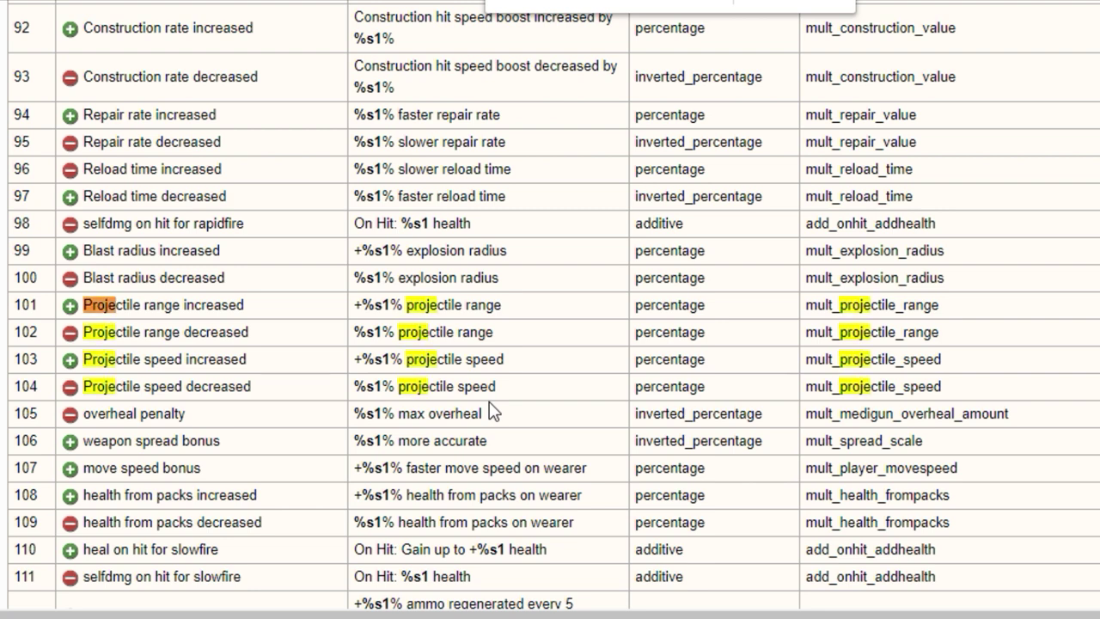
{"action": "type", "text": " spee"}
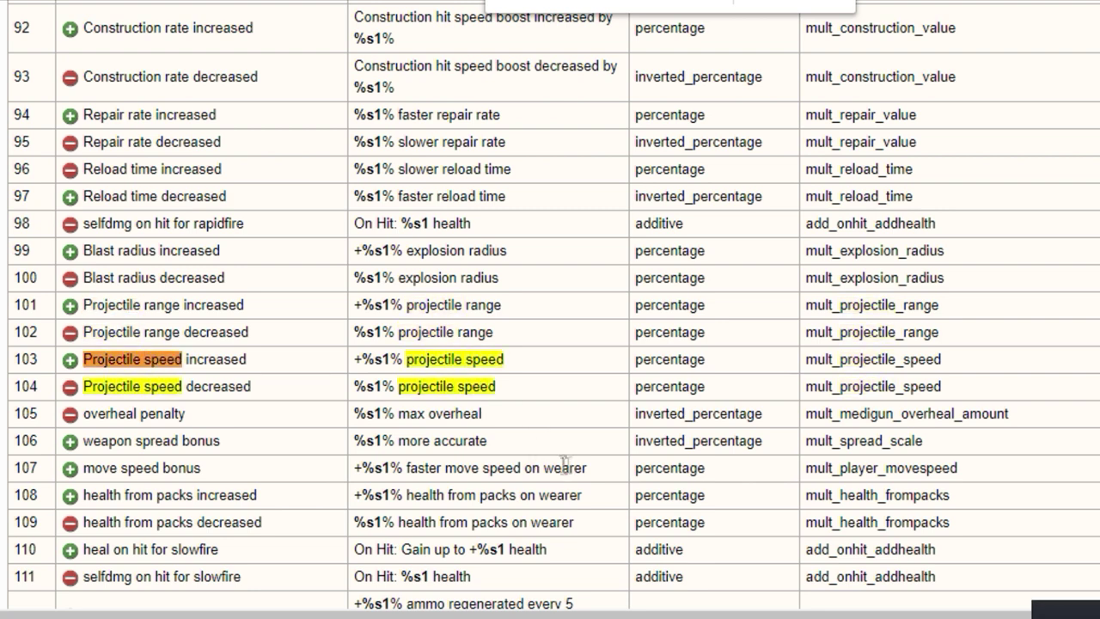
{"action": "left_click", "coordinate": [877, 610]}
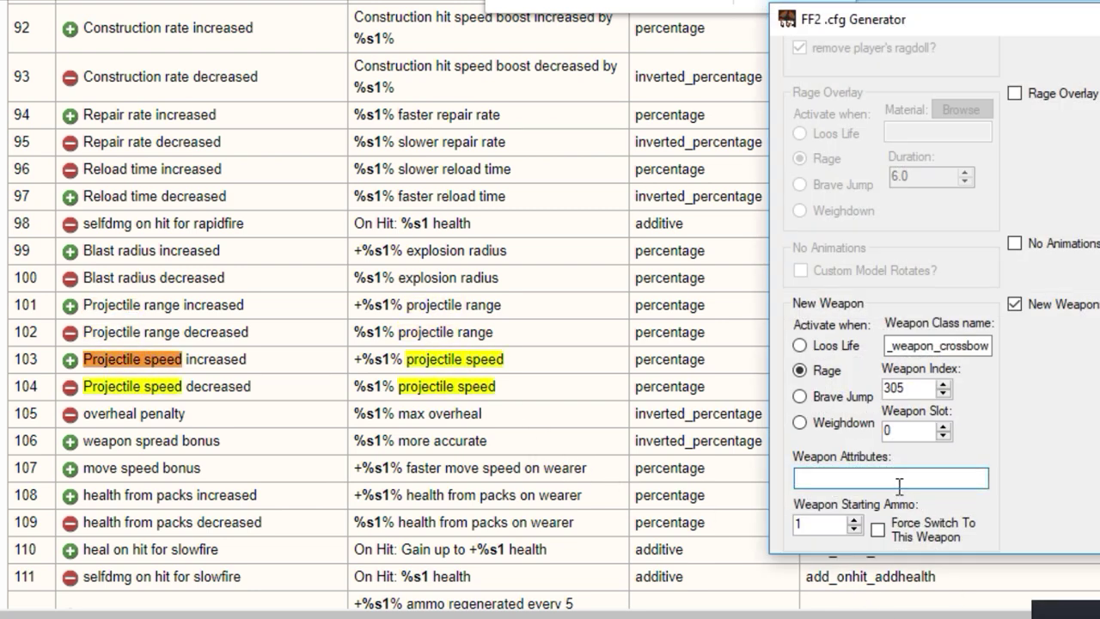
{"action": "type", "text": "103 ; "}
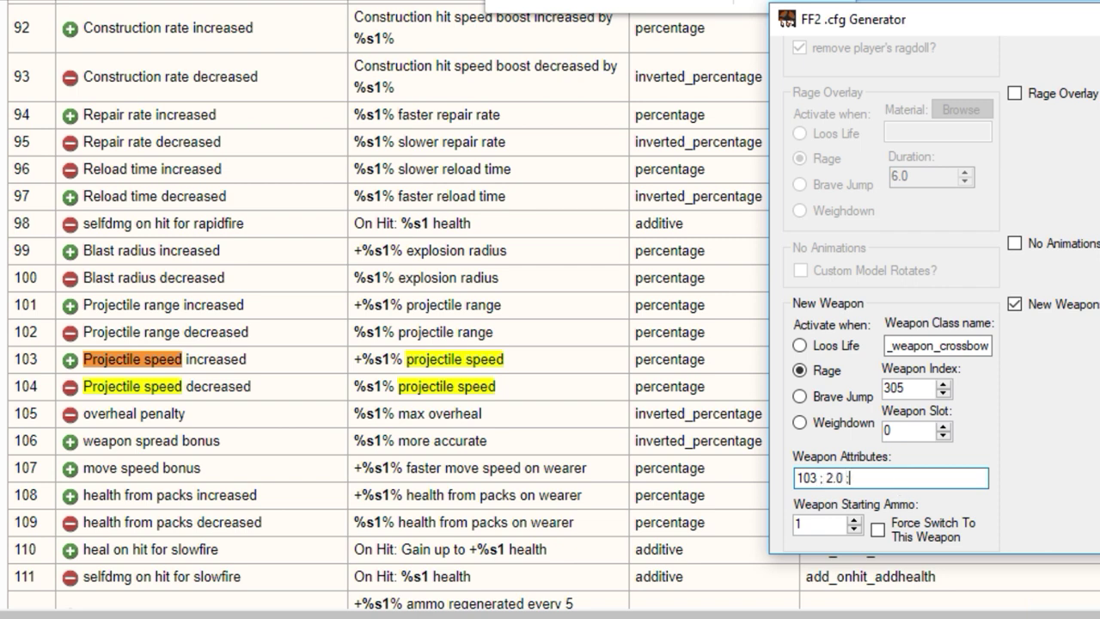
{"action": "type", "text": "2.0 ; 2"}
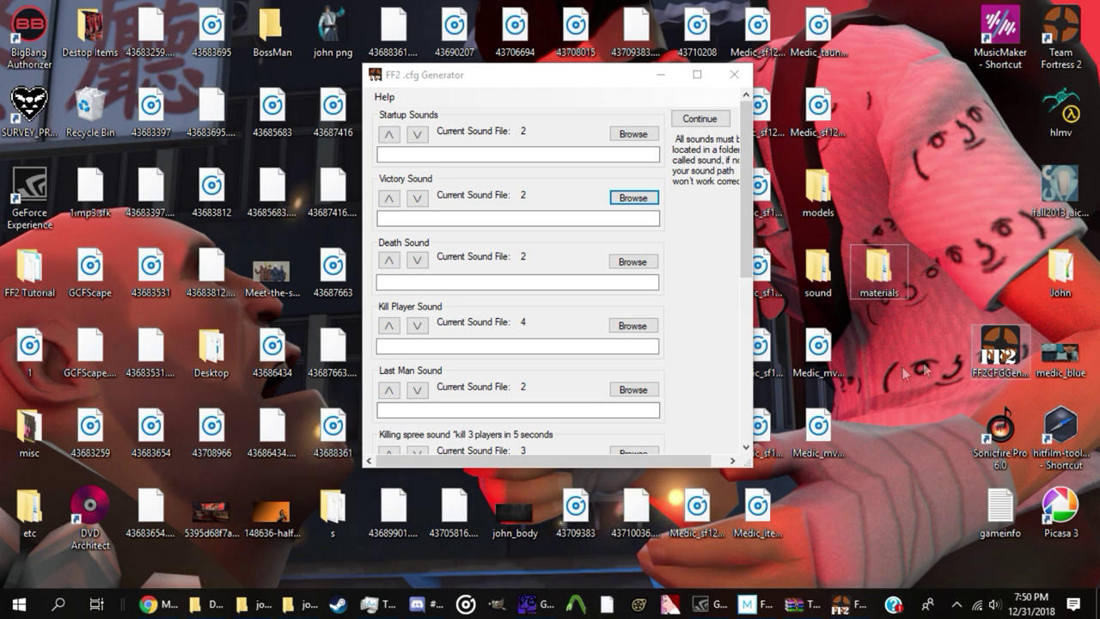
Step: Scroll the generator's sound page back to the top, then open the desktop sound folder
{"action": "left_click", "coordinate": [694, 208]}
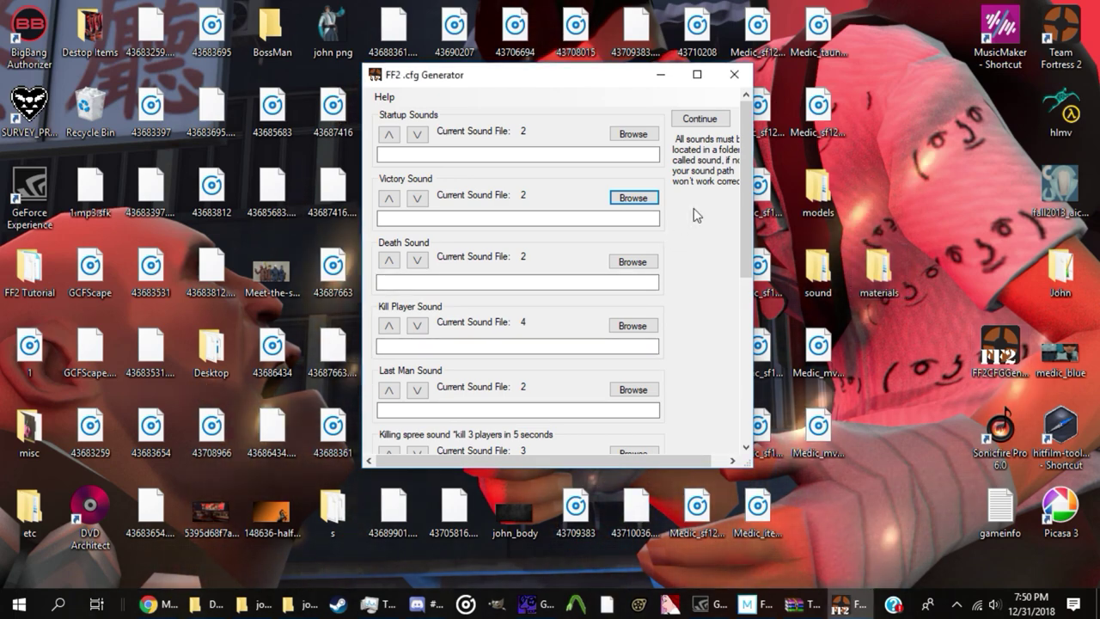
{"action": "scroll", "coordinate": [694, 211], "scroll_direction": "down", "scroll_amount": 5}
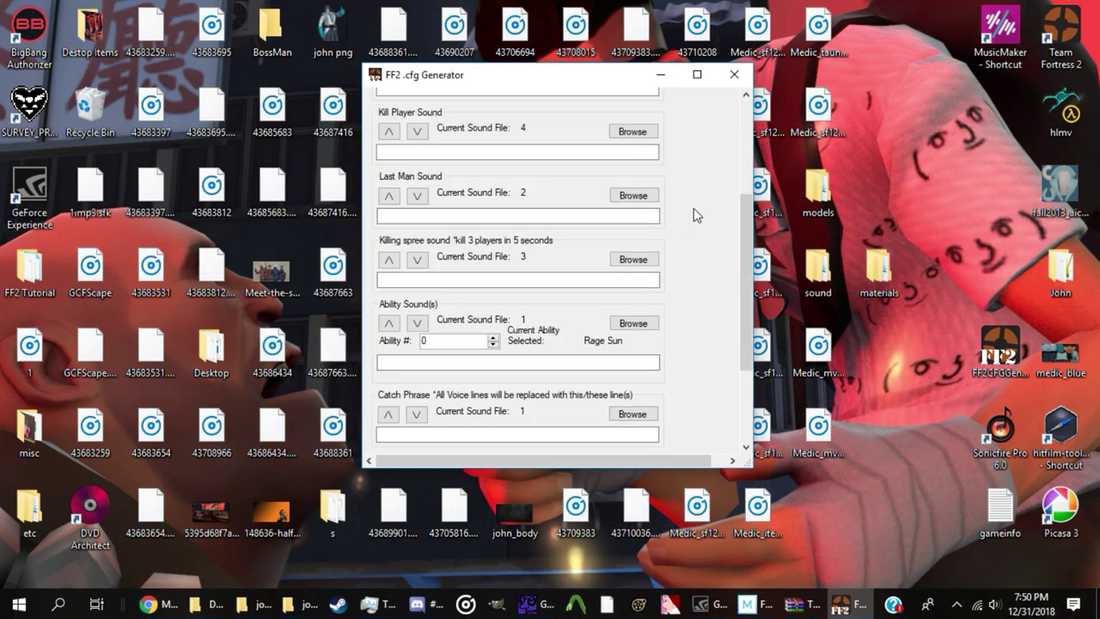
{"action": "scroll", "coordinate": [707, 248], "scroll_direction": "up", "scroll_amount": 4}
{"action": "scroll", "coordinate": [707, 248], "scroll_direction": "up", "scroll_amount": 1}
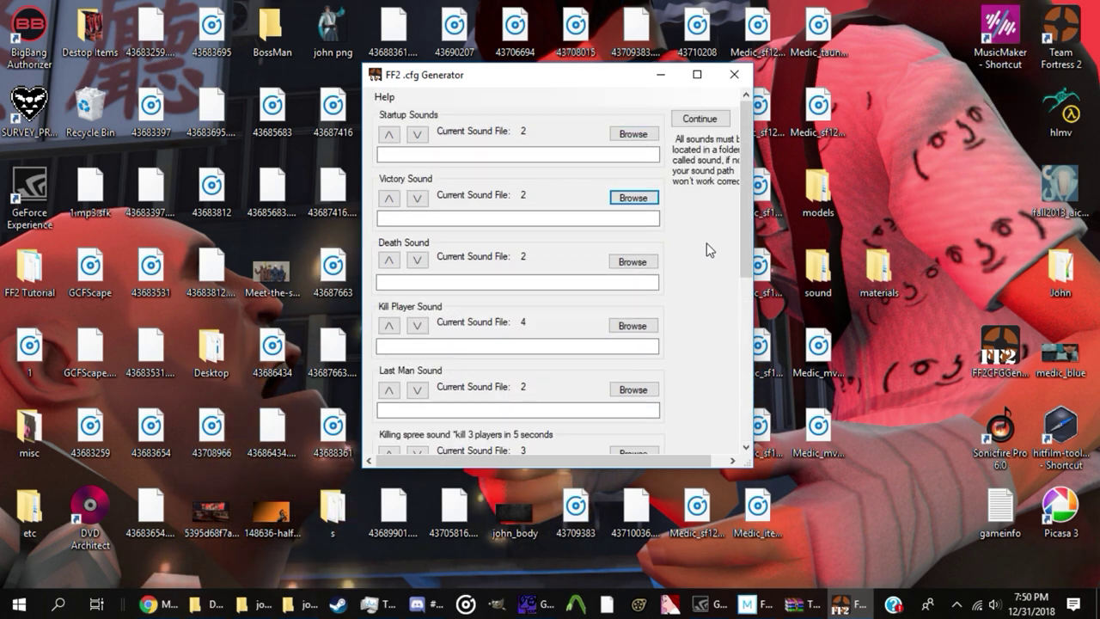
{"action": "double_click", "coordinate": [828, 272]}
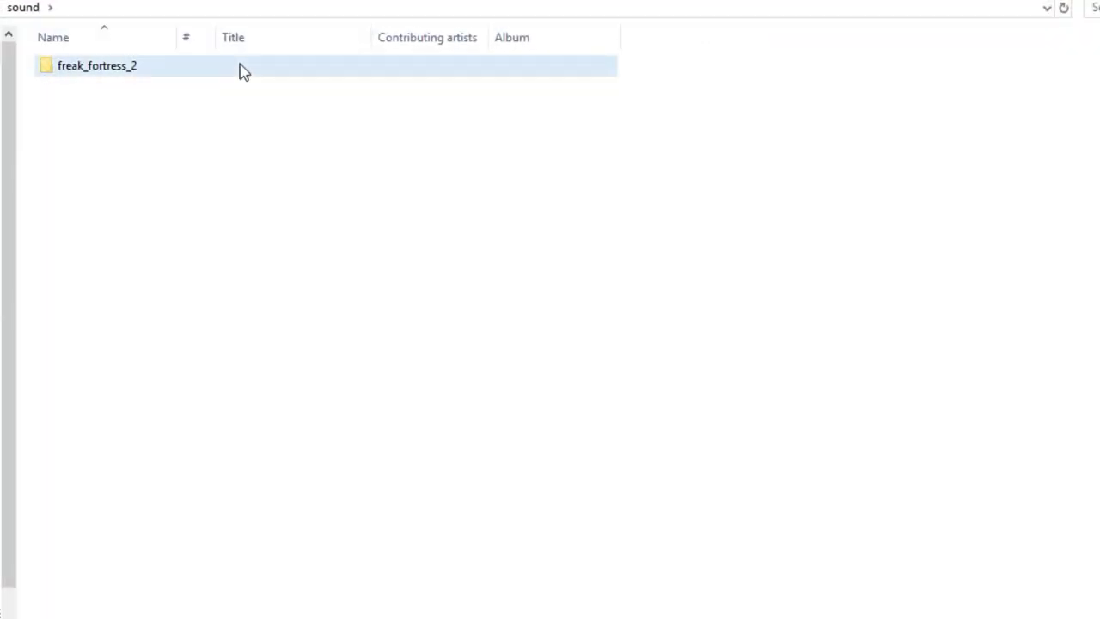
Step: Open freak_fortress_2 > johnboss and check john_bgm's name, cancelling the rename
{"action": "double_click", "coordinate": [244, 72]}
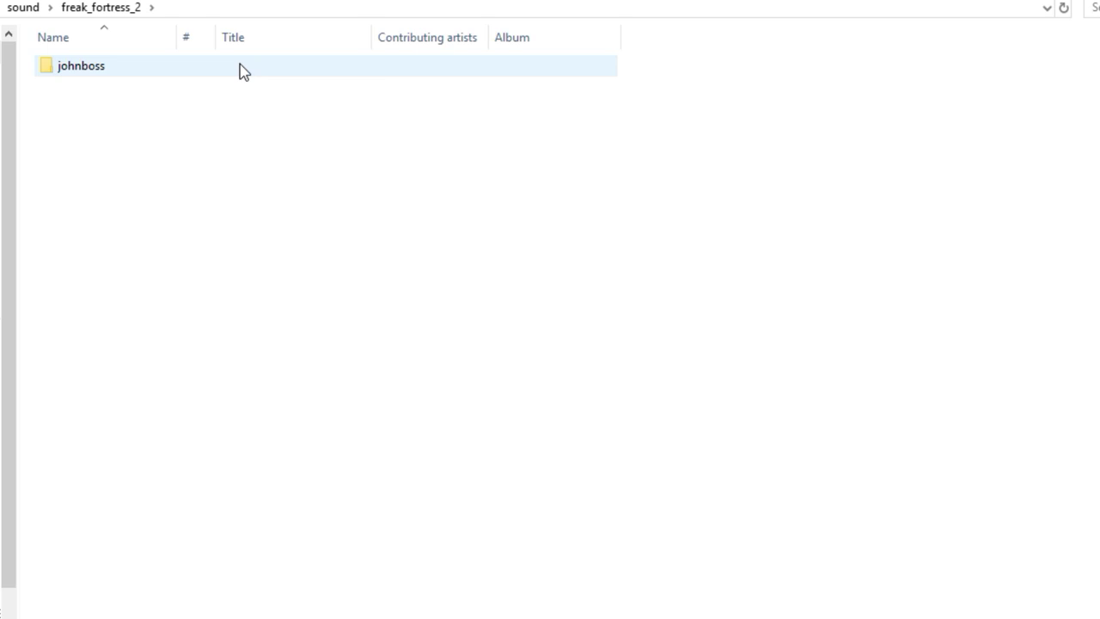
{"action": "double_click", "coordinate": [245, 71]}
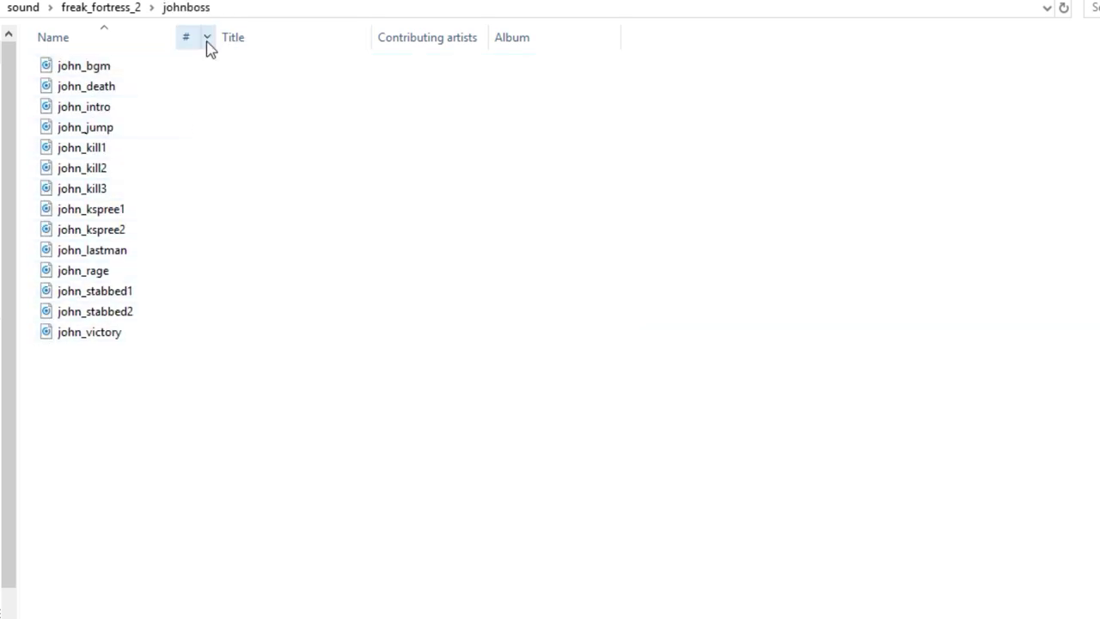
{"action": "left_click", "coordinate": [85, 69]}
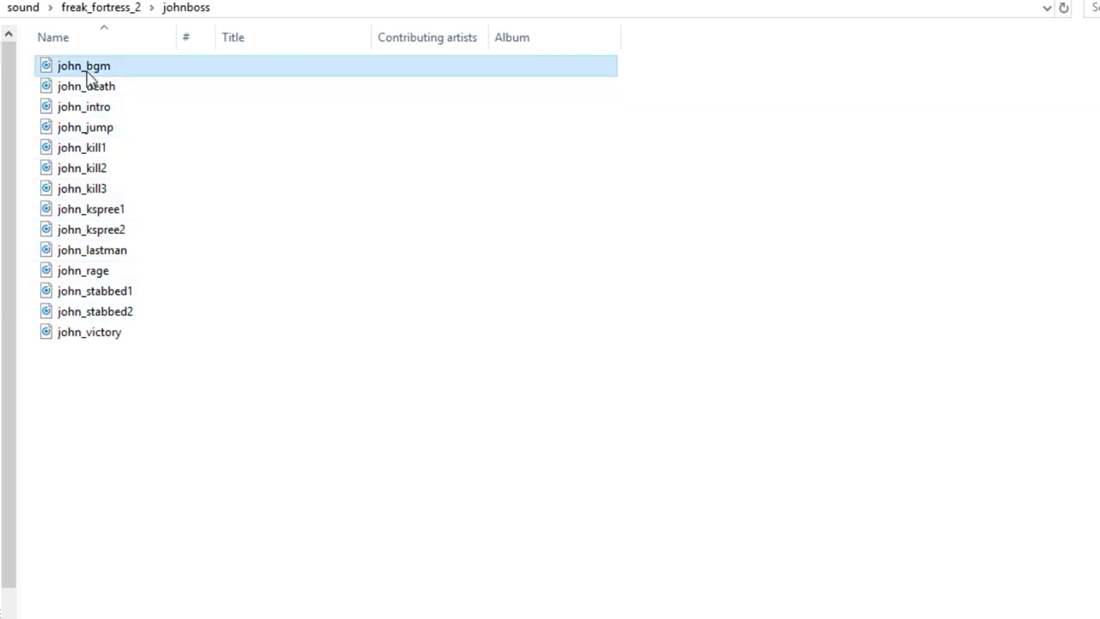
{"action": "right_click", "coordinate": [86, 68]}
{"action": "left_click", "coordinate": [121, 541]}
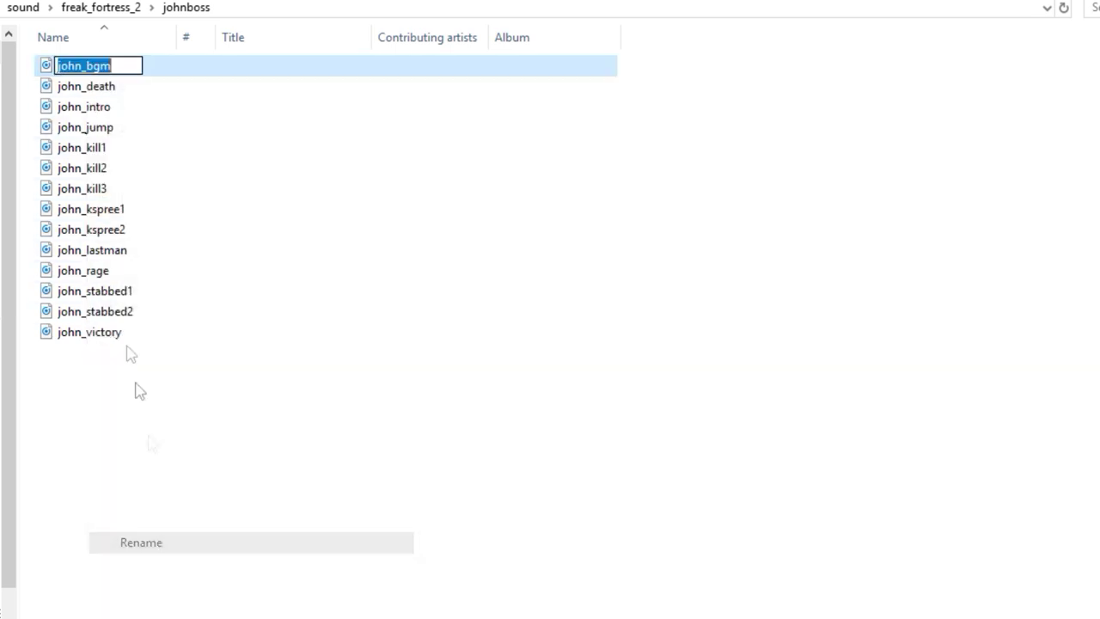
{"action": "left_click", "coordinate": [246, 518]}
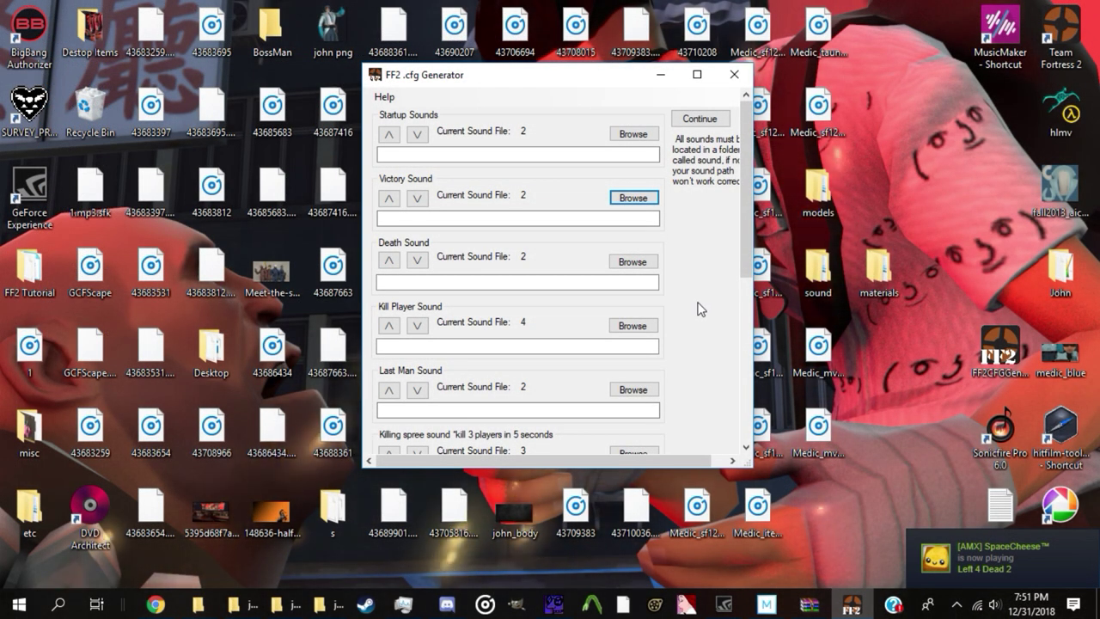
Step: Add john_jump and john_rage as ability sounds
{"action": "scroll", "coordinate": [696, 316], "scroll_direction": "down", "scroll_amount": 3}
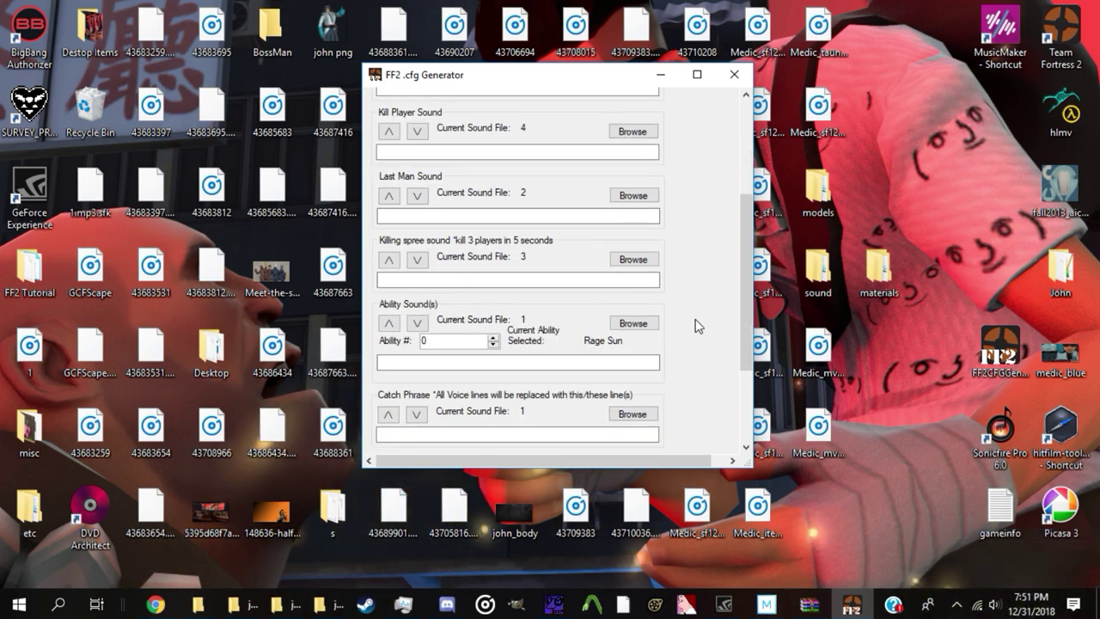
{"action": "scroll", "coordinate": [698, 324], "scroll_direction": "up", "scroll_amount": 3}
{"action": "scroll", "coordinate": [698, 325], "scroll_direction": "down", "scroll_amount": 5}
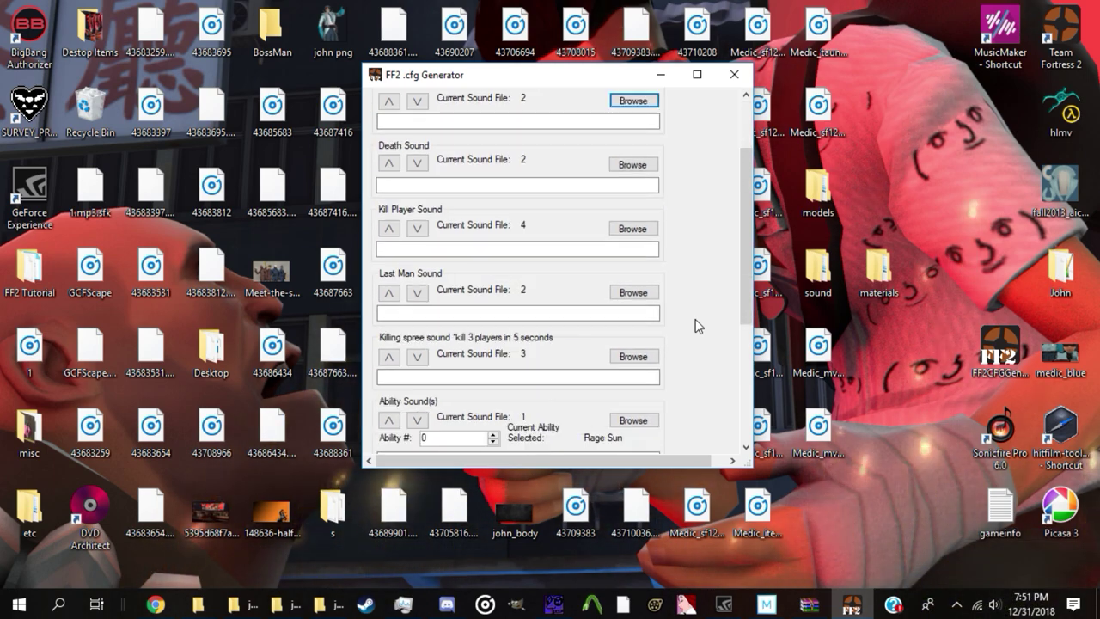
{"action": "scroll", "coordinate": [697, 321], "scroll_direction": "up", "scroll_amount": 1}
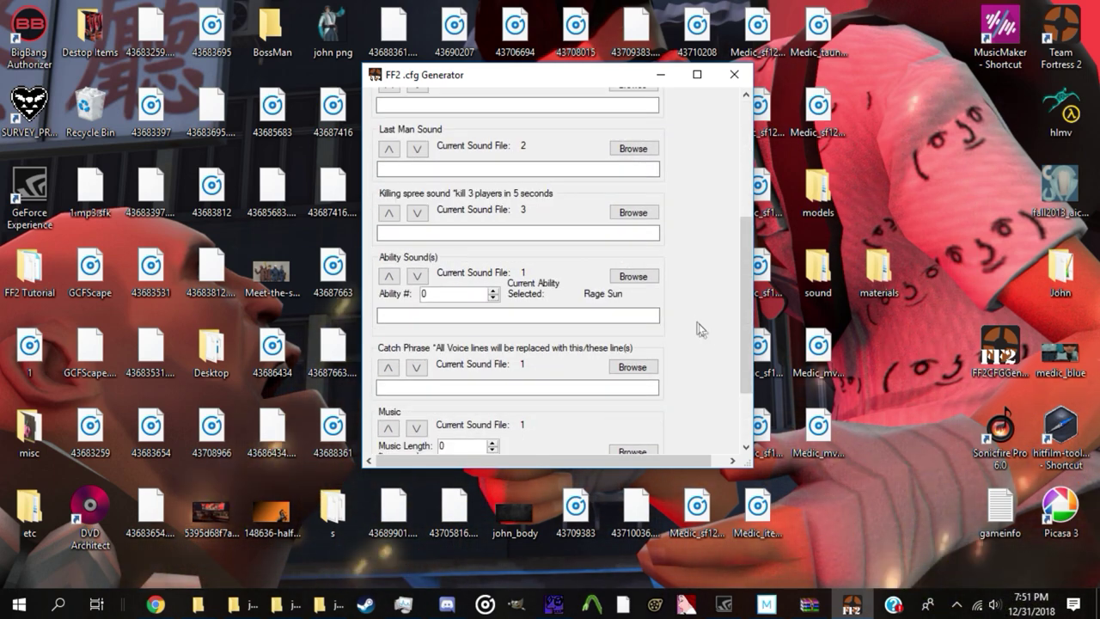
{"action": "scroll", "coordinate": [700, 290], "scroll_direction": "down", "scroll_amount": 1}
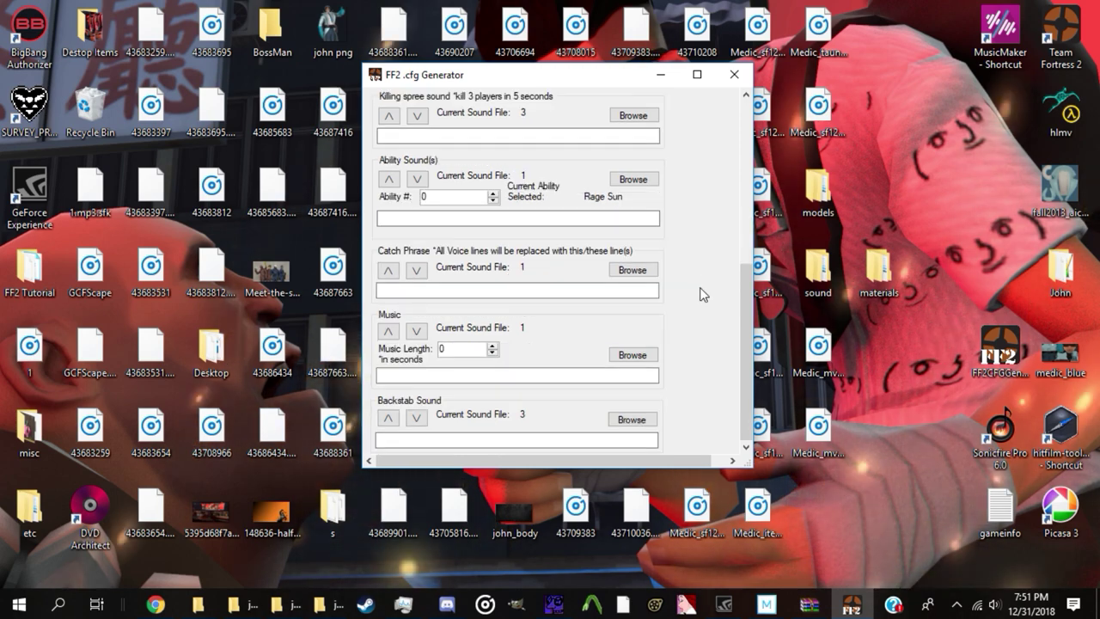
{"action": "scroll", "coordinate": [703, 294], "scroll_direction": "up", "scroll_amount": 1}
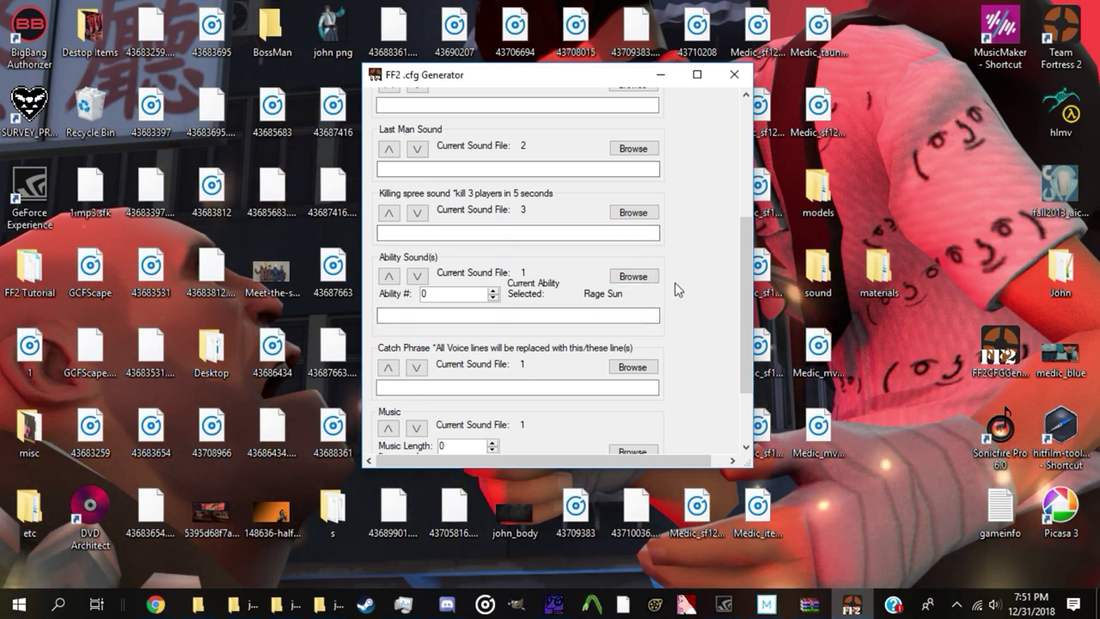
{"action": "left_click", "coordinate": [633, 277]}
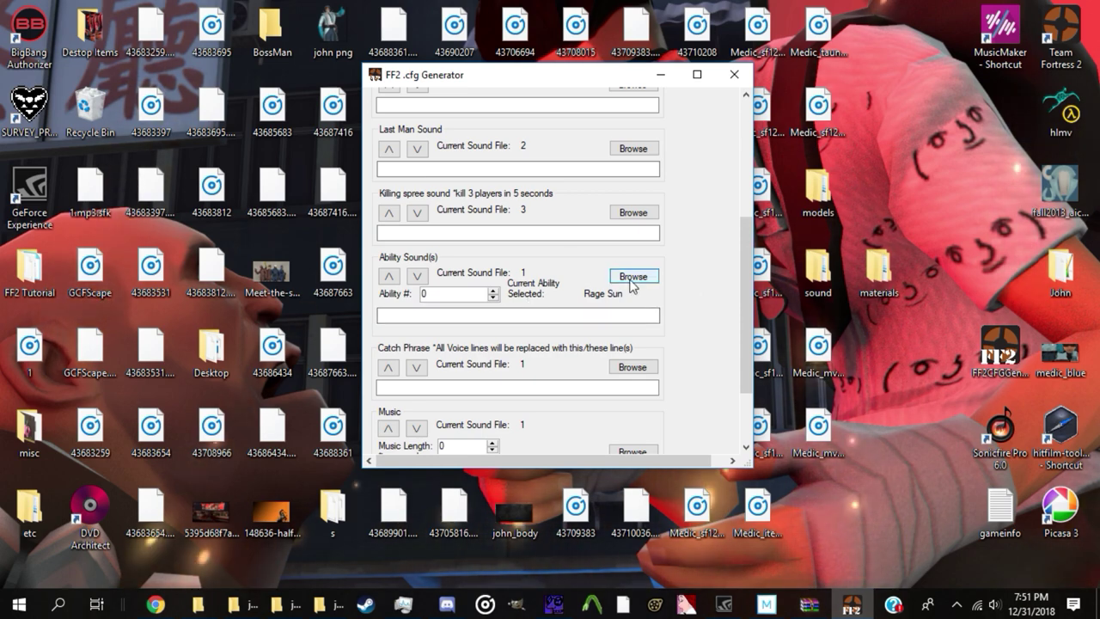
{"action": "scroll", "coordinate": [619, 253], "scroll_direction": "down", "scroll_amount": 1}
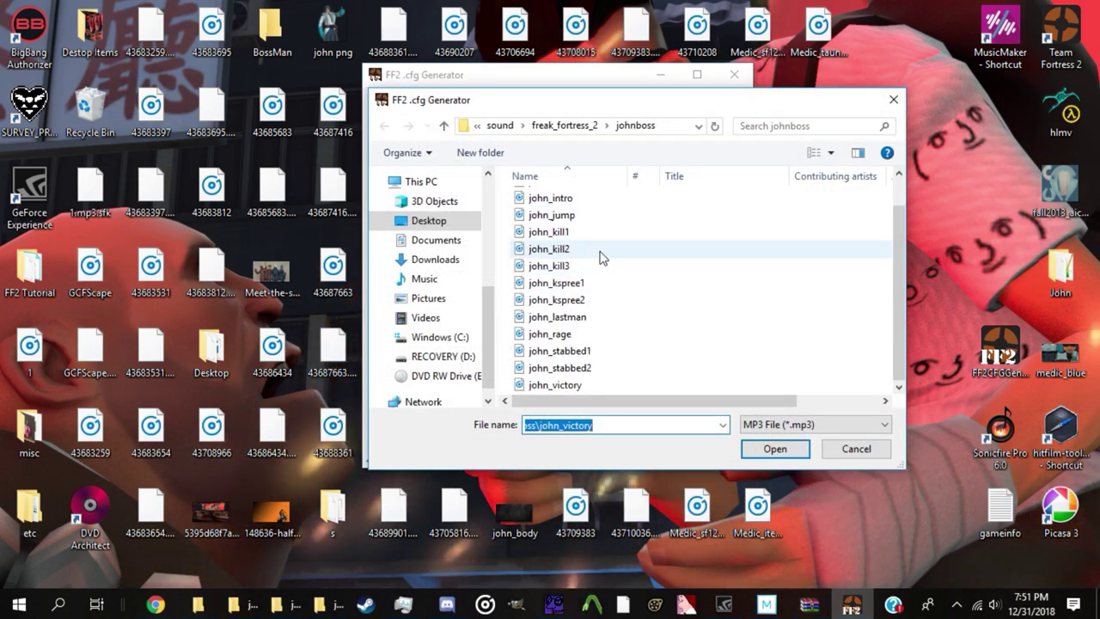
{"action": "double_click", "coordinate": [578, 217]}
{"action": "left_click", "coordinate": [651, 283]}
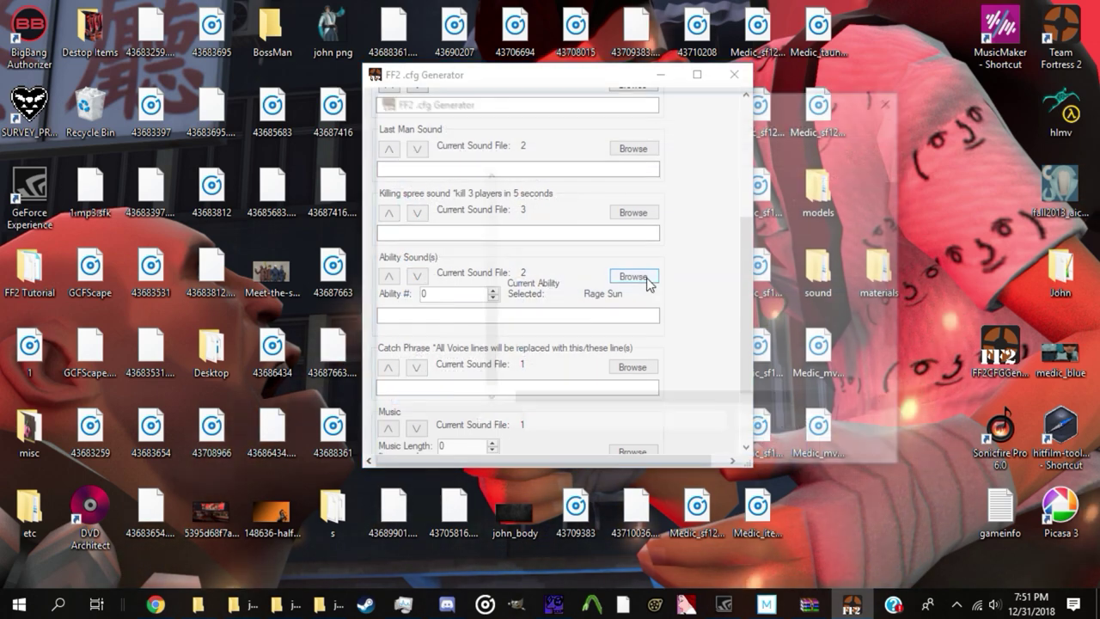
{"action": "double_click", "coordinate": [592, 335]}
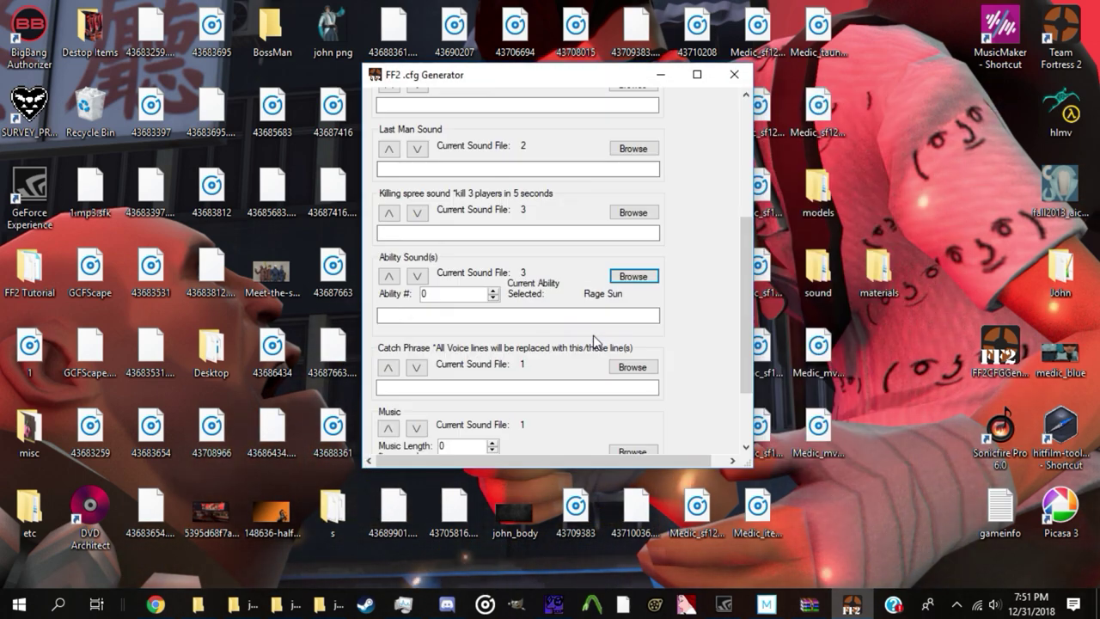
Step: Set Music Length to 323 and add a music track from the johnboss folder
{"action": "scroll", "coordinate": [698, 323], "scroll_direction": "down", "scroll_amount": 3}
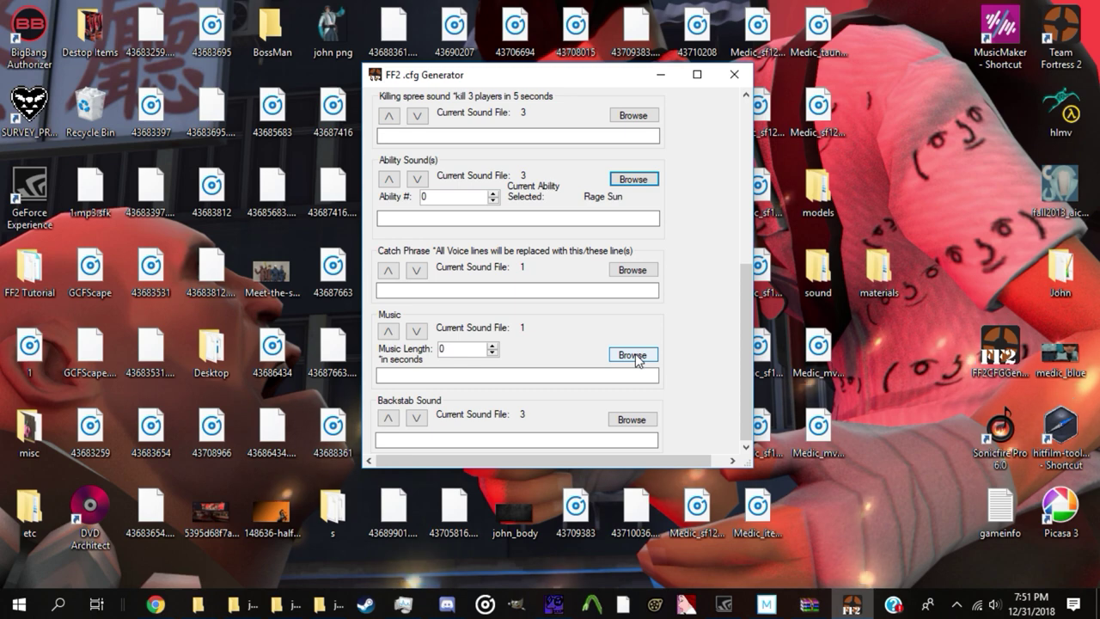
{"action": "double_click", "coordinate": [456, 353]}
{"action": "type", "text": "323"}
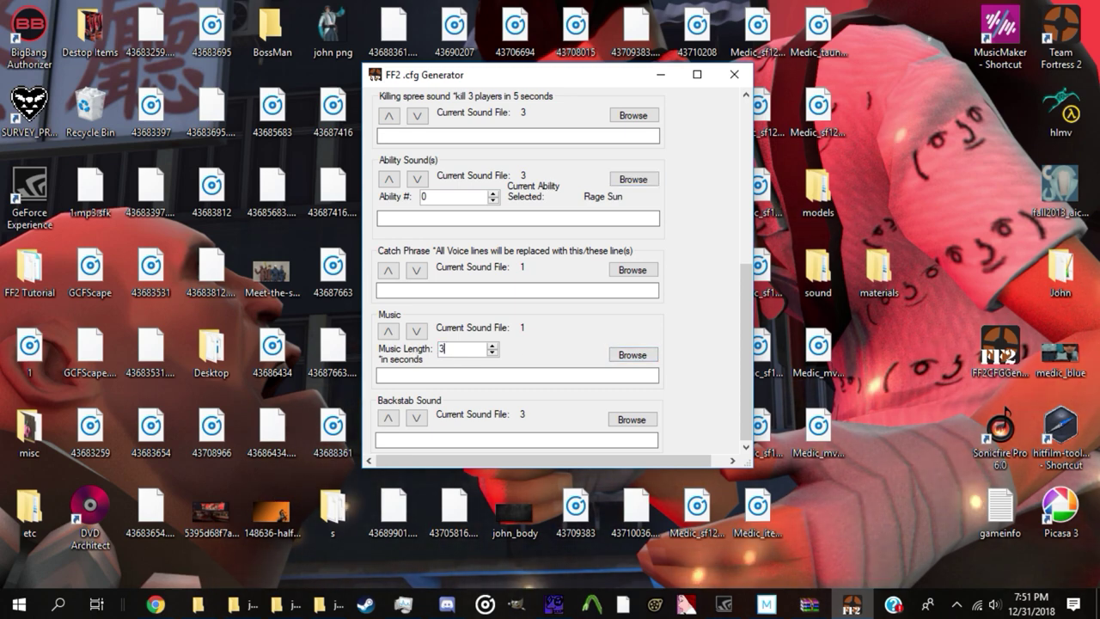
{"action": "left_click", "coordinate": [632, 354]}
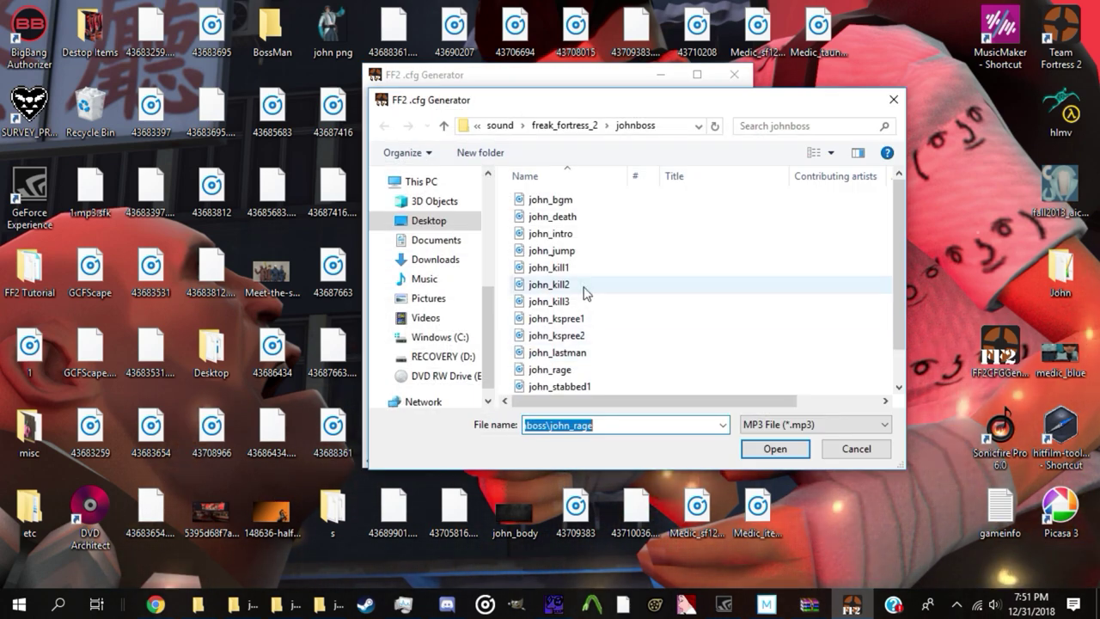
{"action": "double_click", "coordinate": [551, 199]}
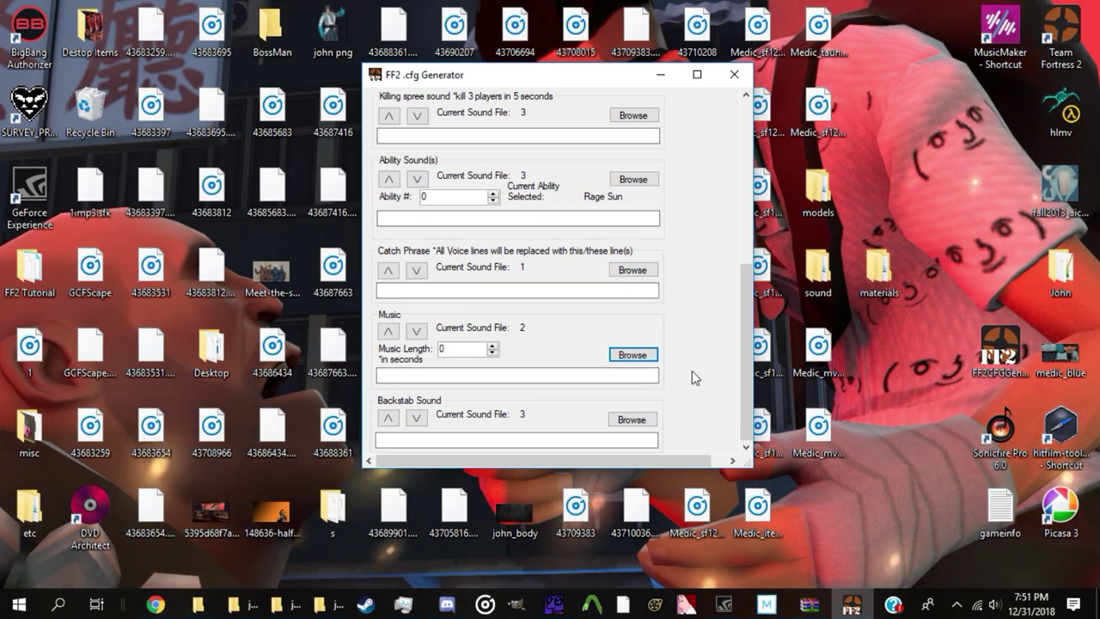
{"action": "scroll", "coordinate": [718, 369], "scroll_direction": "up", "scroll_amount": 5}
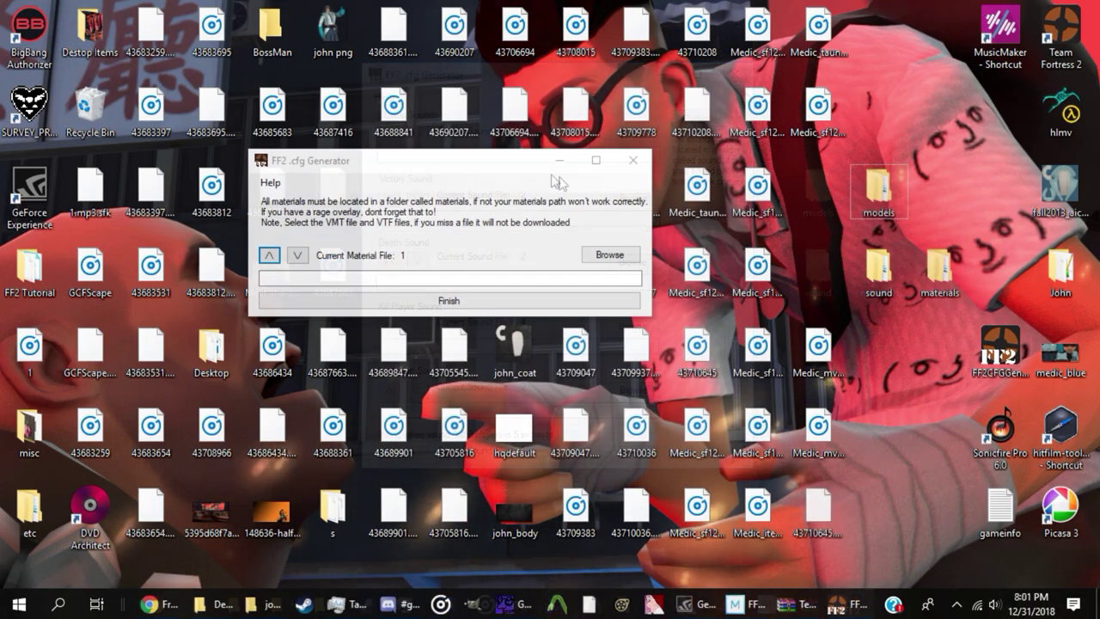
Step: Open the desktop materials folder and check the four johnboss material files
{"action": "left_click_drag", "start_coordinate": [518, 122], "coordinate": [664, 165]}
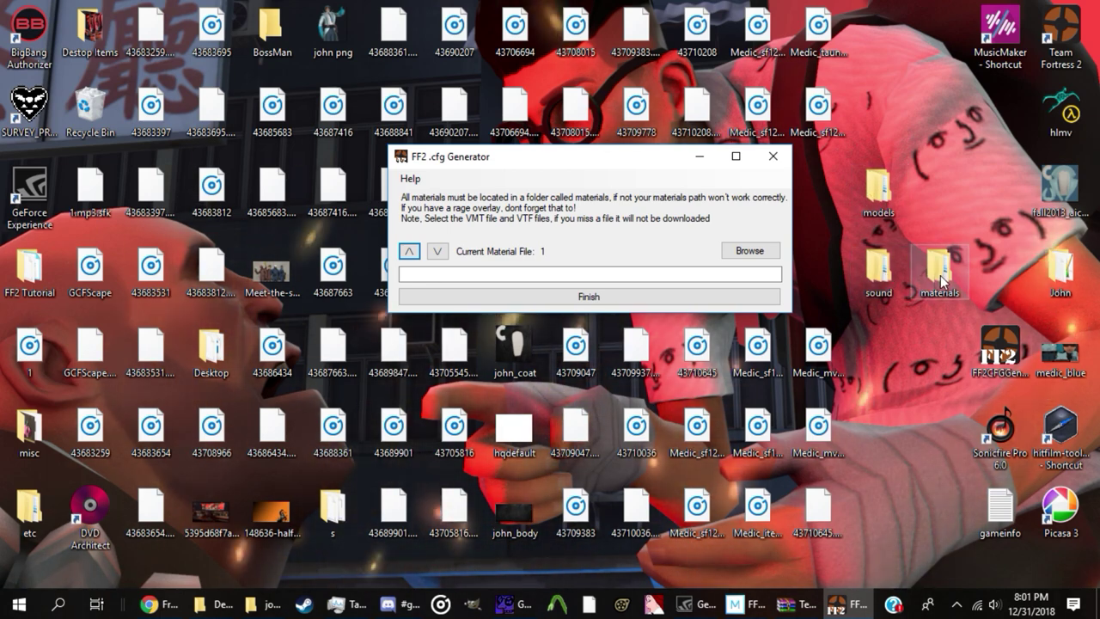
{"action": "double_click", "coordinate": [939, 273]}
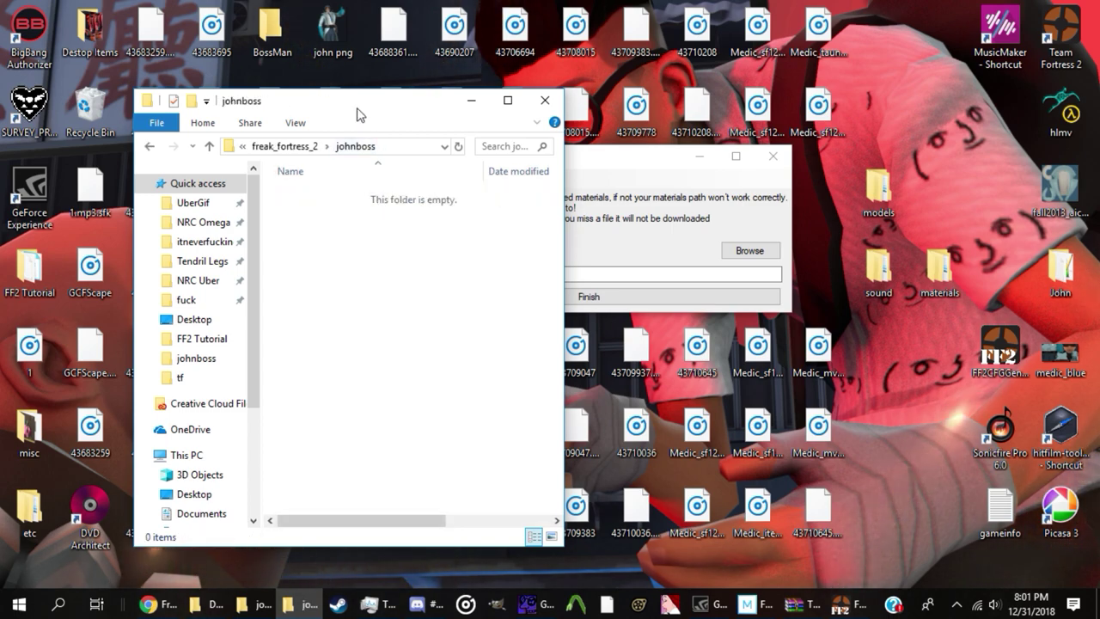
{"action": "left_click_drag", "start_coordinate": [357, 114], "coordinate": [596, 96]}
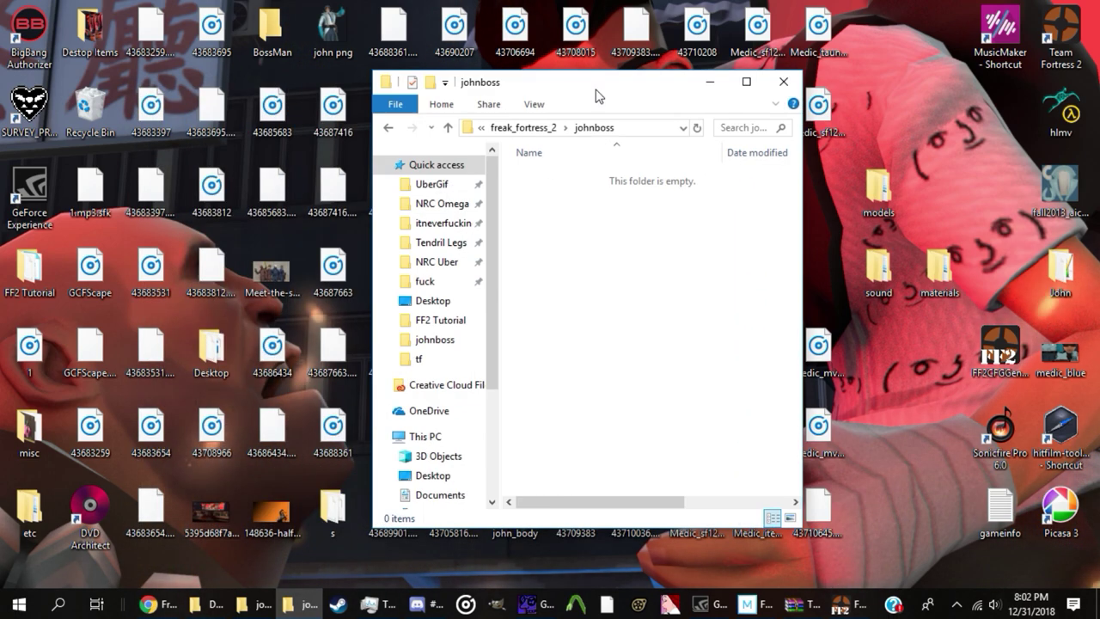
{"action": "left_click", "coordinate": [252, 606]}
{"action": "left_click_drag", "start_coordinate": [403, 314], "coordinate": [656, 263]}
{"action": "key", "text": "ctrl+a"}
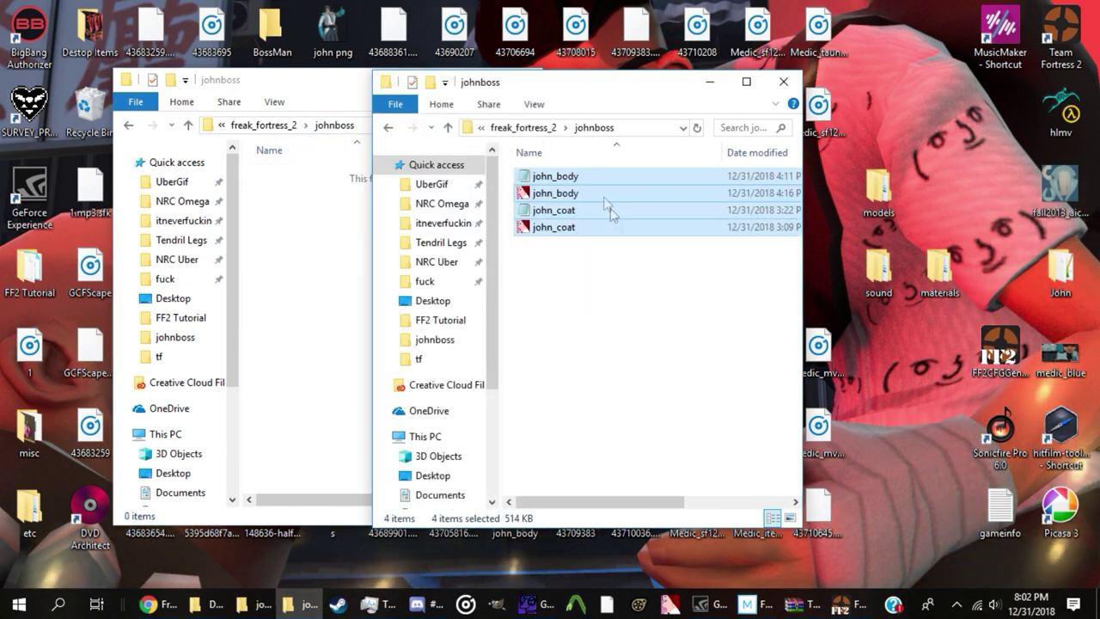
{"action": "left_click", "coordinate": [607, 298]}
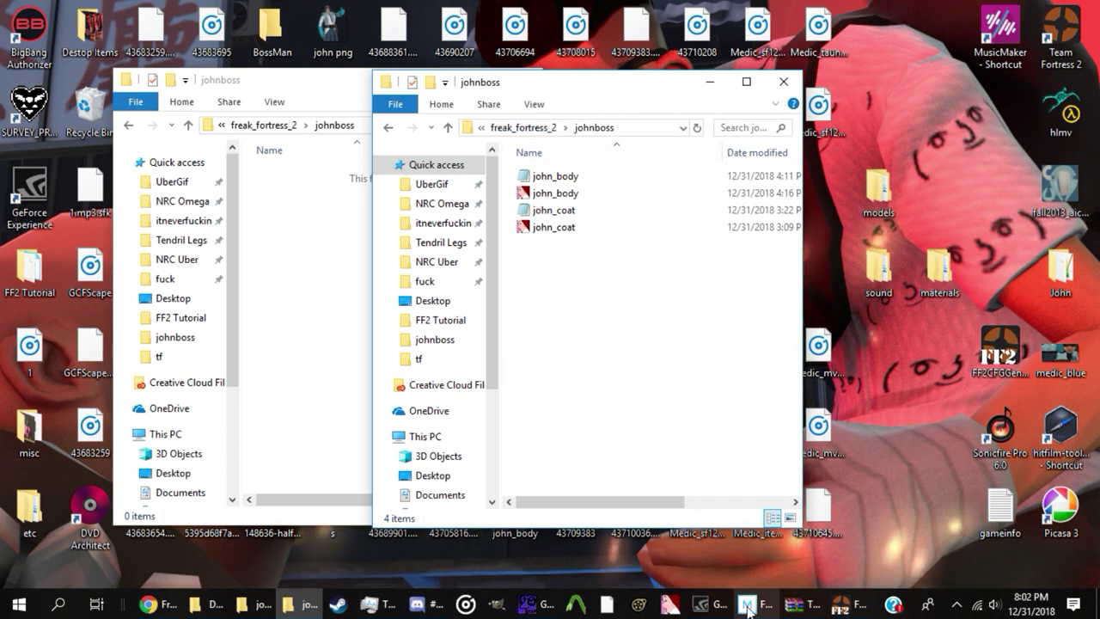
{"action": "left_click", "coordinate": [847, 605]}
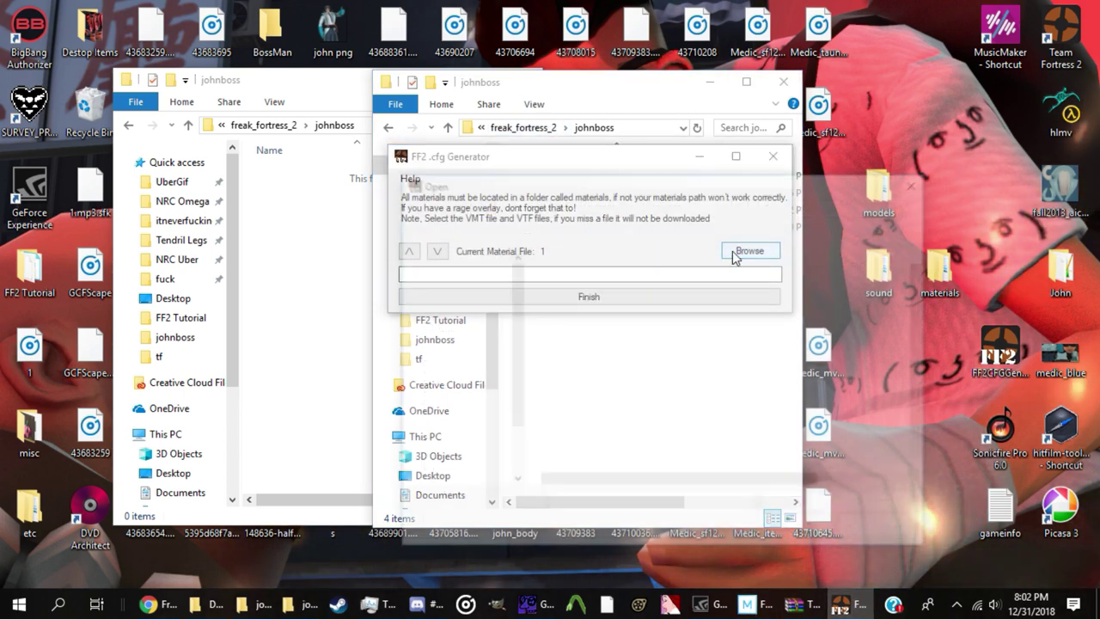
Step: Add all four john_body and john_coat files from materials\freak_fortress_2\johnboss
{"action": "left_click", "coordinate": [748, 251]}
{"action": "left_click", "coordinate": [584, 210]}
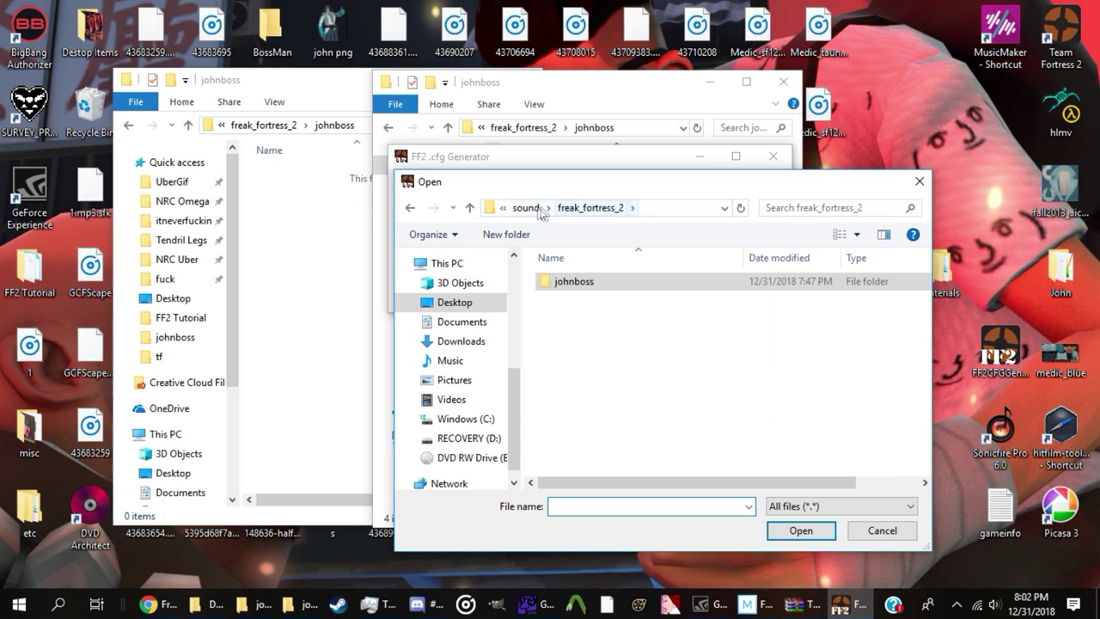
{"action": "left_click", "coordinate": [528, 209]}
{"action": "left_click", "coordinate": [569, 207]}
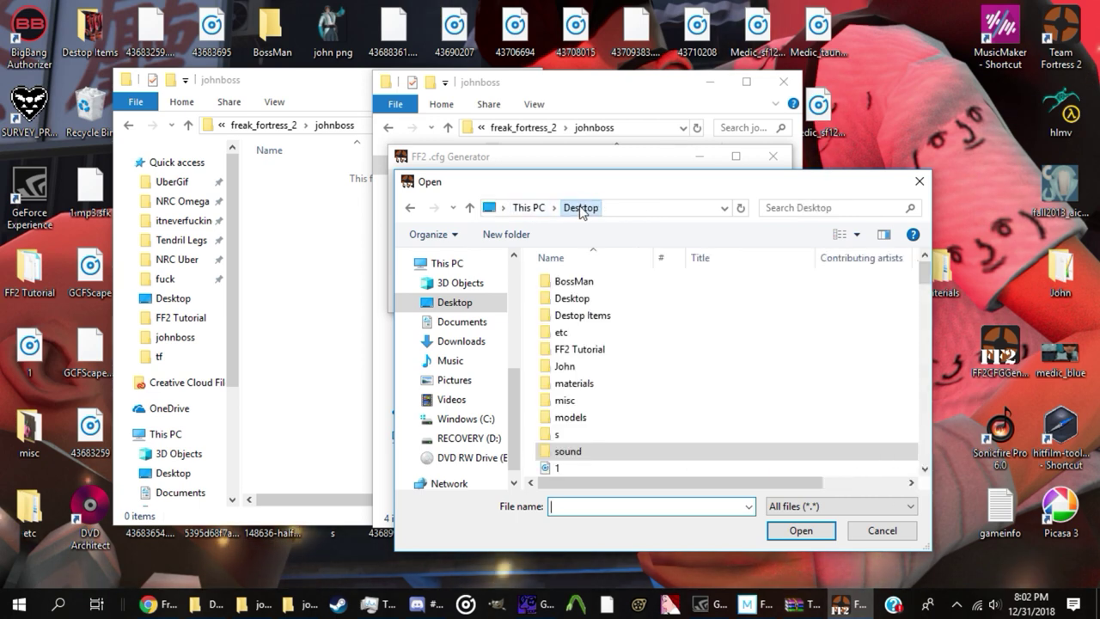
{"action": "double_click", "coordinate": [631, 385]}
{"action": "double_click", "coordinate": [587, 284]}
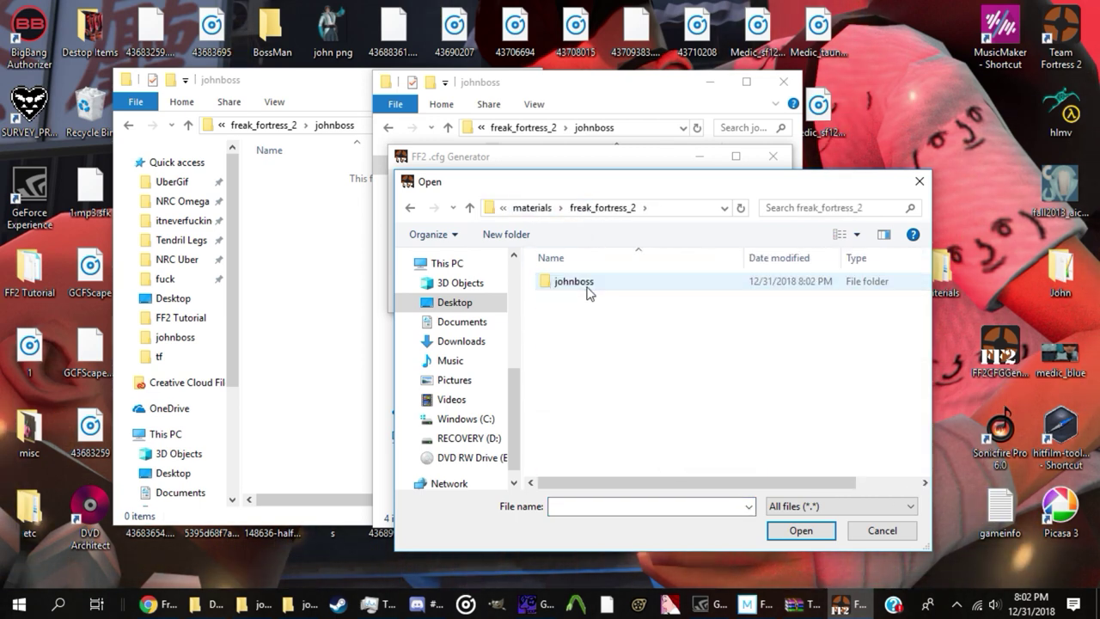
{"action": "double_click", "coordinate": [587, 284]}
{"action": "left_click_drag", "start_coordinate": [614, 305], "coordinate": [601, 277]}
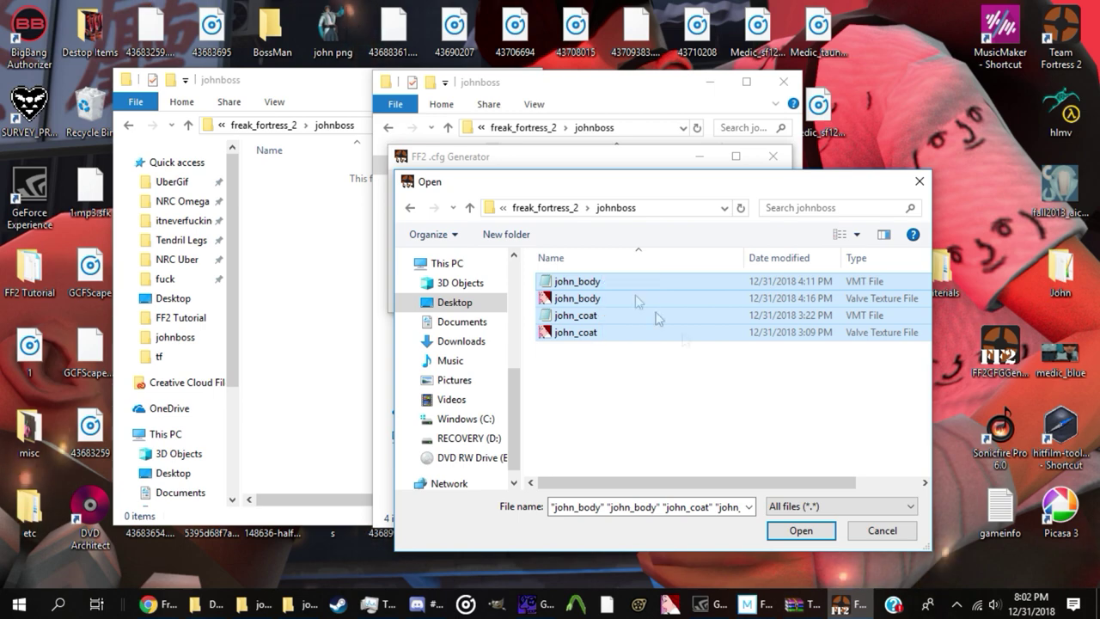
{"action": "left_click", "coordinate": [800, 530]}
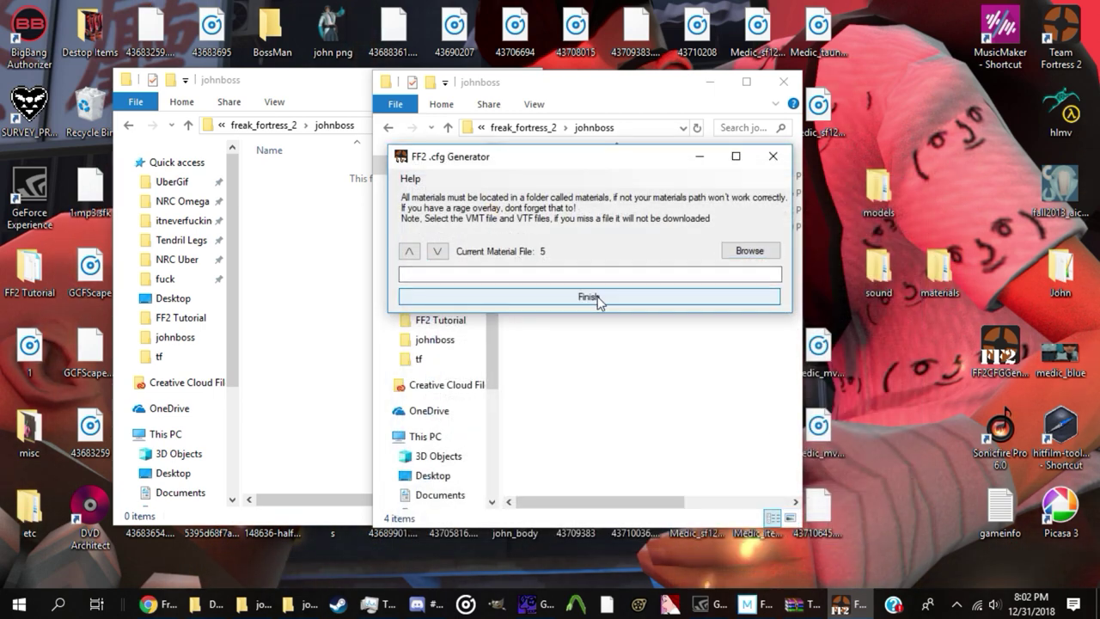
{"action": "left_click", "coordinate": [593, 298]}
Step: Save the boss config as john_cfg on the Desktop and compile it
{"action": "left_click_drag", "start_coordinate": [676, 178], "coordinate": [561, 107]}
{"action": "left_click", "coordinate": [354, 233]}
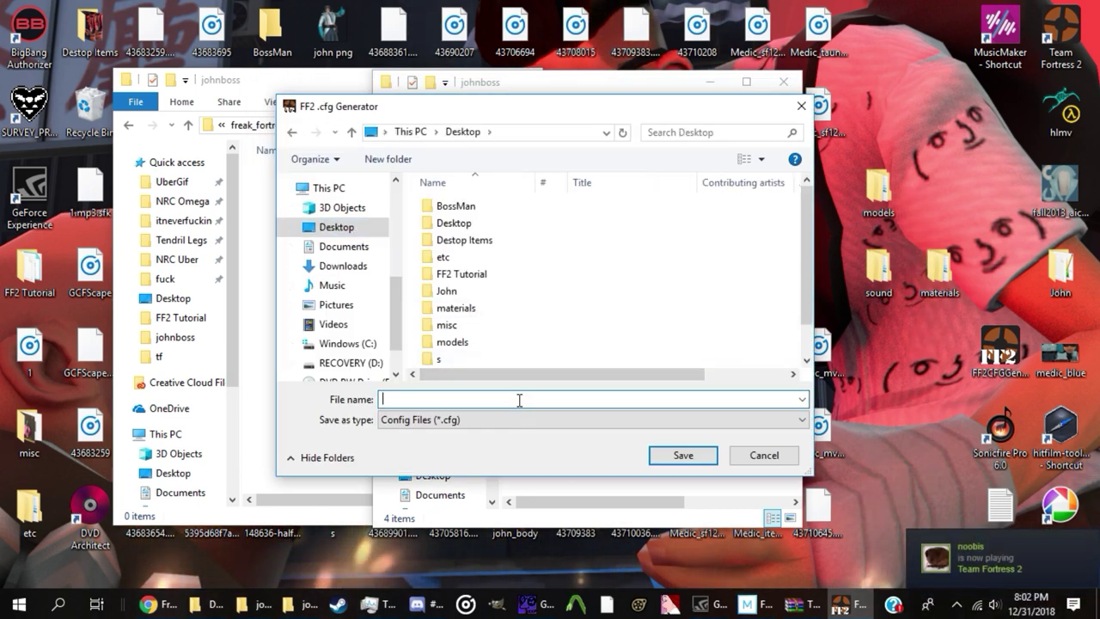
{"action": "type", "text": "john"}
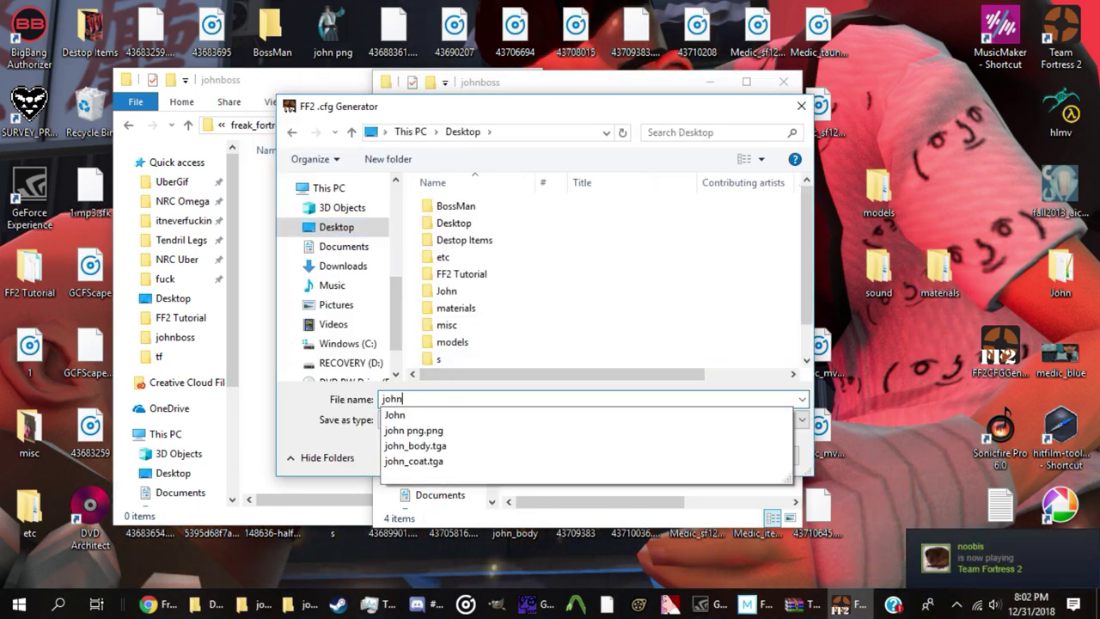
{"action": "type", "text": "_cfg"}
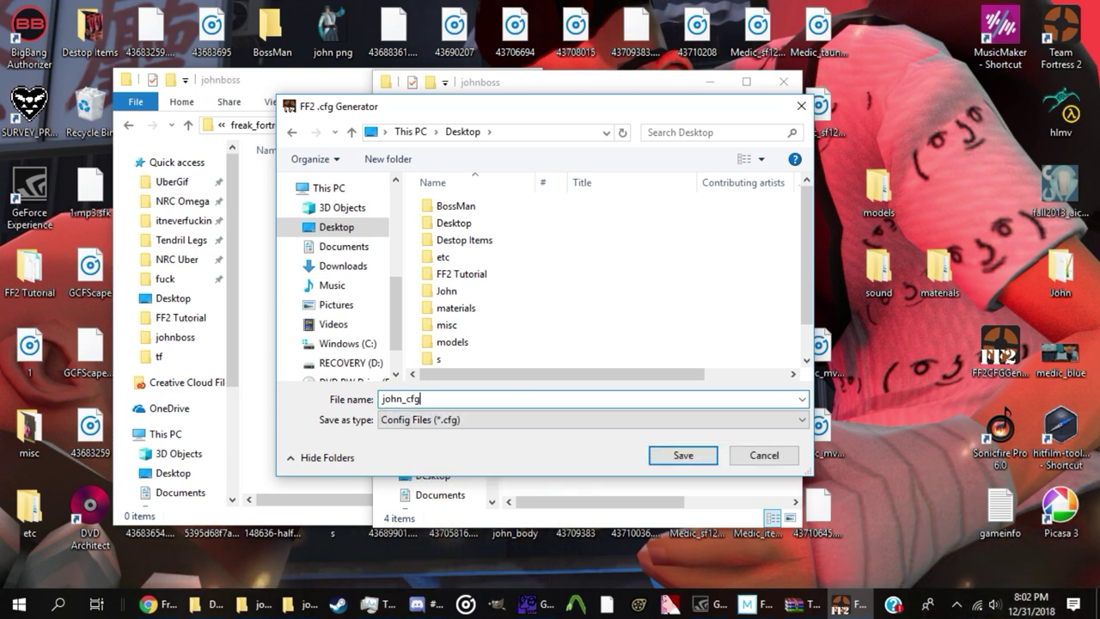
{"action": "left_click", "coordinate": [684, 455]}
{"action": "left_click", "coordinate": [701, 296]}
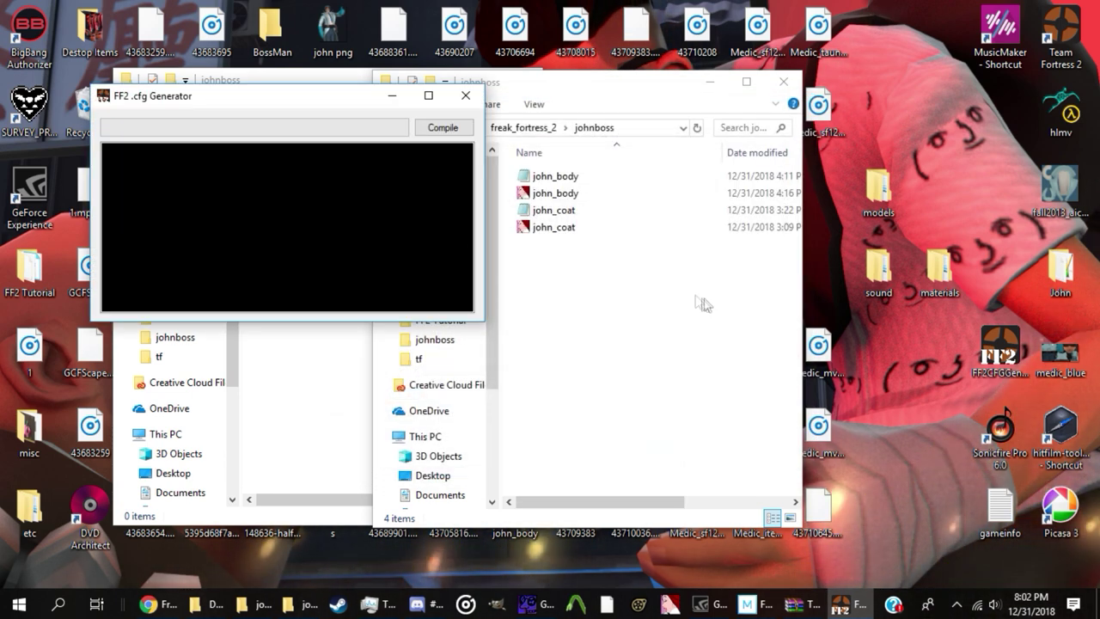
{"action": "left_click", "coordinate": [442, 127]}
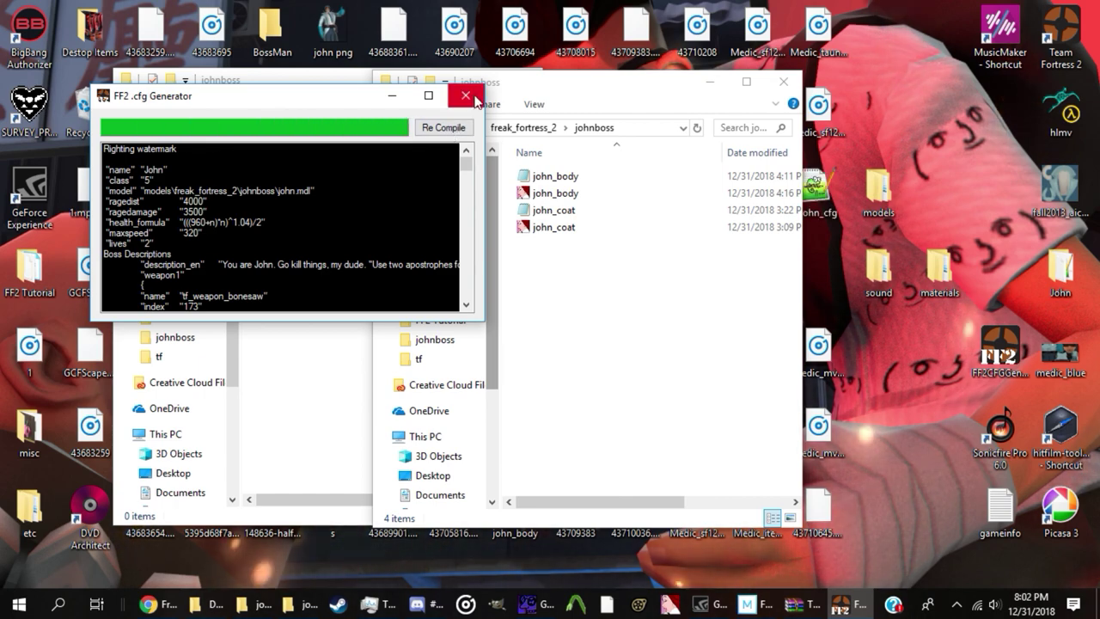
Step: Close the generator and both johnboss folder windows, then move the john_cfg desktop icon
{"action": "left_click", "coordinate": [465, 96]}
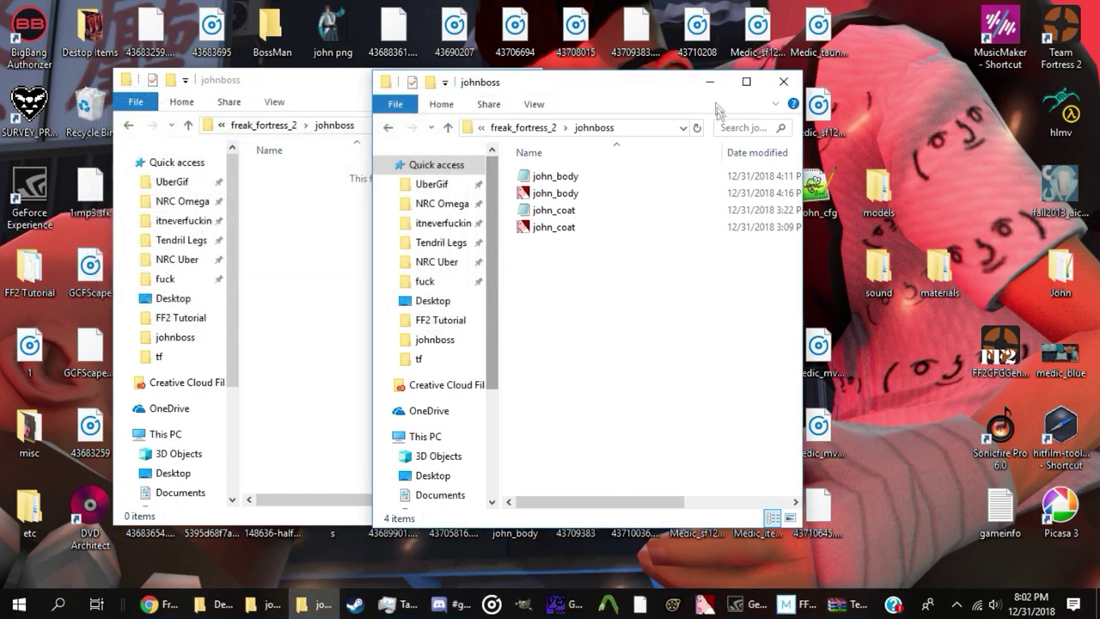
{"action": "left_click", "coordinate": [783, 80]}
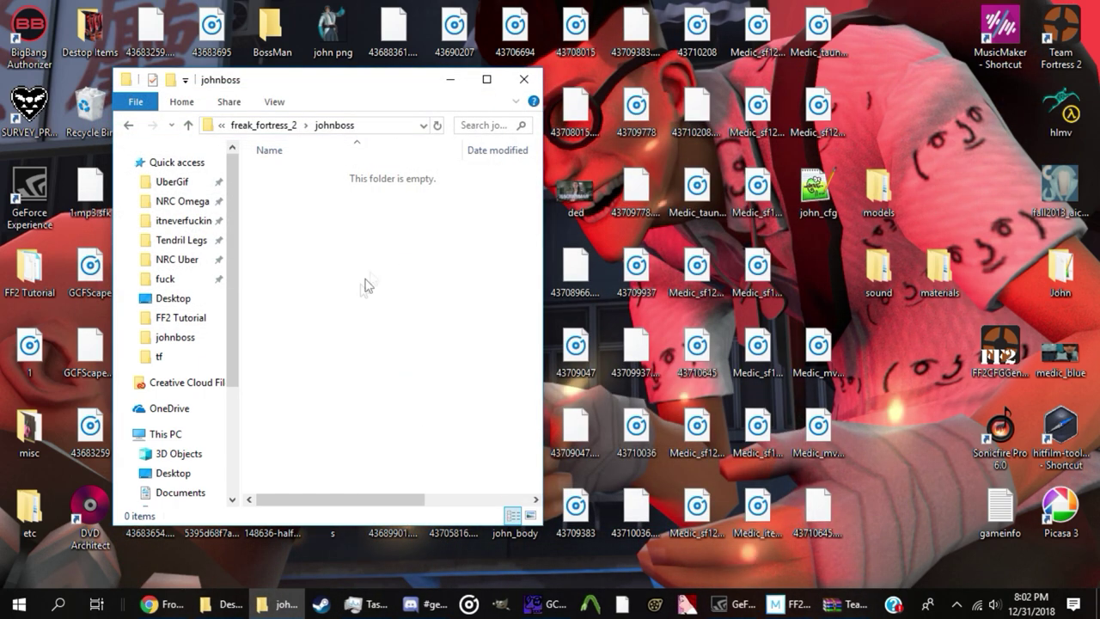
{"action": "left_click", "coordinate": [522, 81]}
{"action": "left_click_drag", "start_coordinate": [814, 188], "coordinate": [946, 199]}
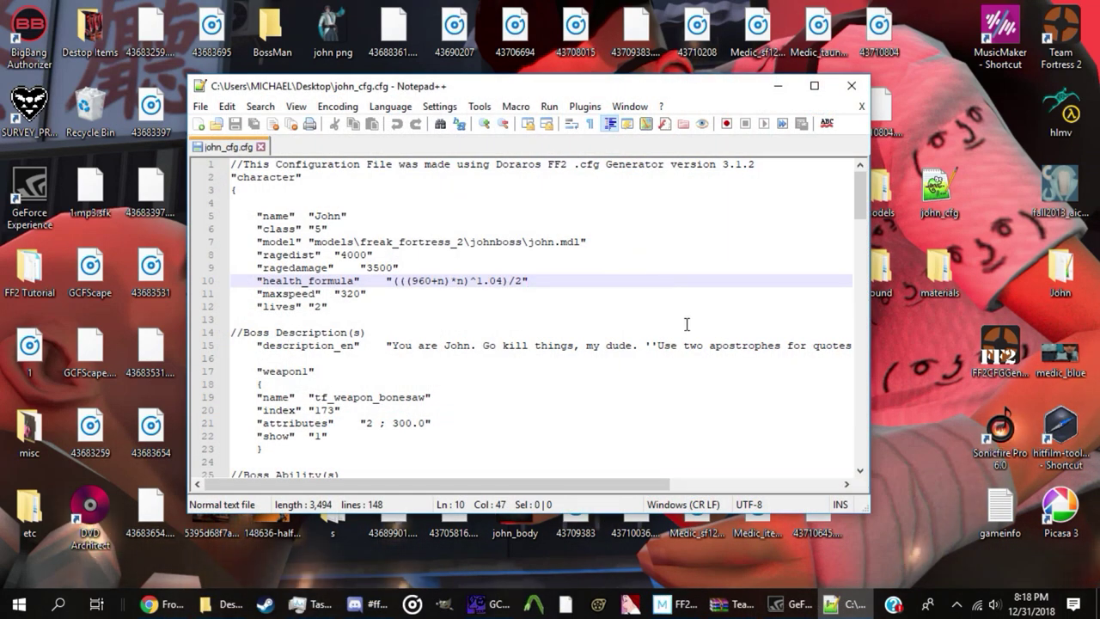
Step: Change slot2 on line 114 of john_cfg.cfg from 1 to 0
{"action": "scroll", "coordinate": [686, 324], "scroll_direction": "down", "scroll_amount": 19}
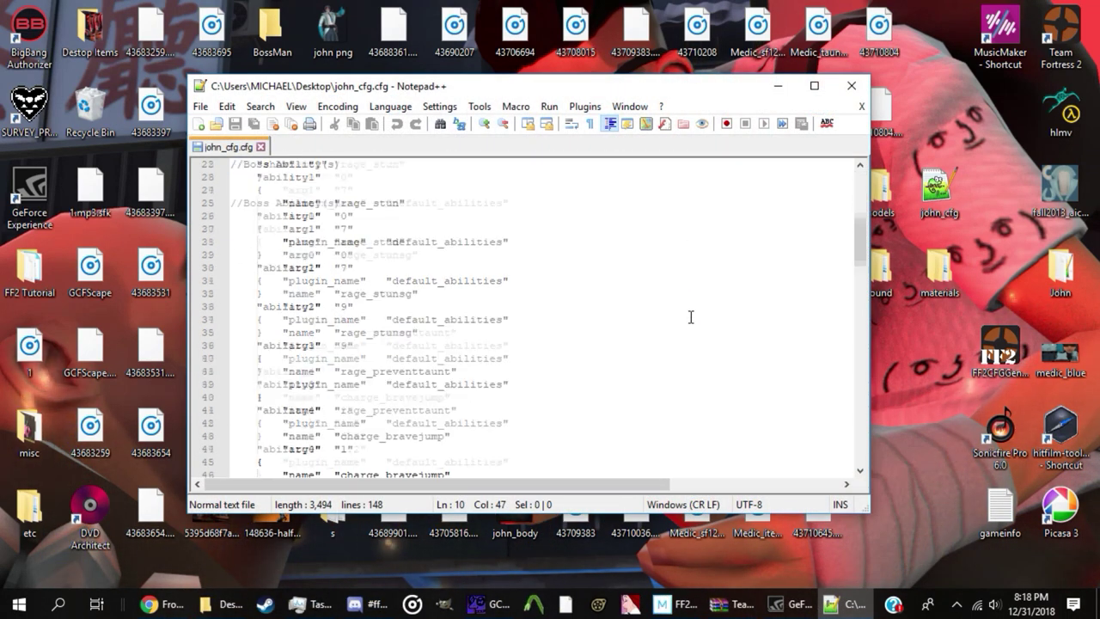
{"action": "scroll", "coordinate": [698, 324], "scroll_direction": "down", "scroll_amount": 12}
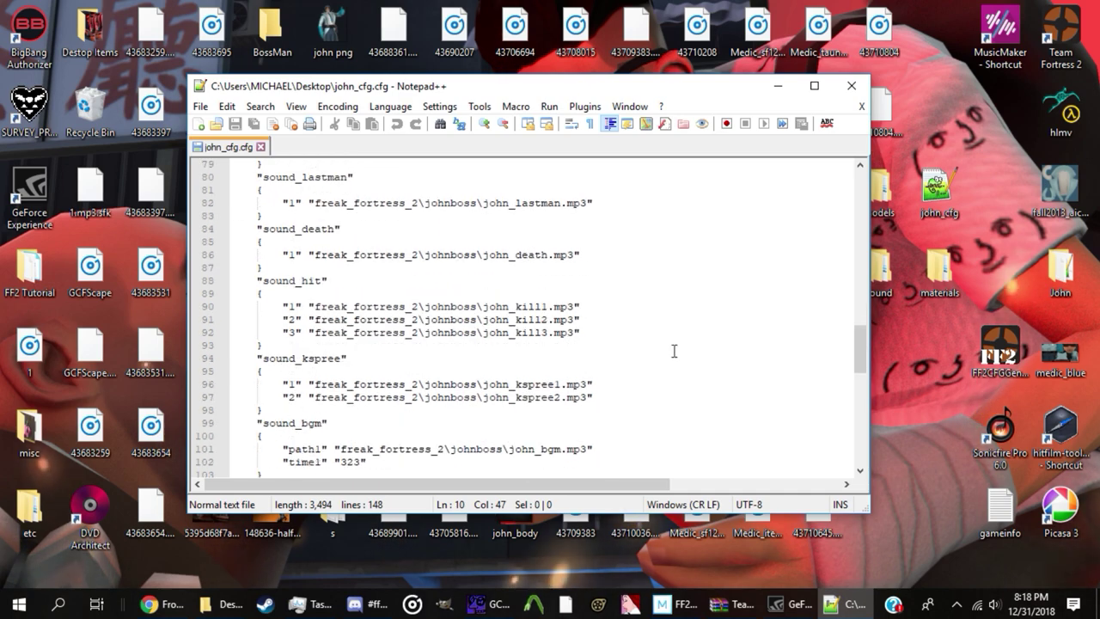
{"action": "scroll", "coordinate": [653, 360], "scroll_direction": "down", "scroll_amount": 2}
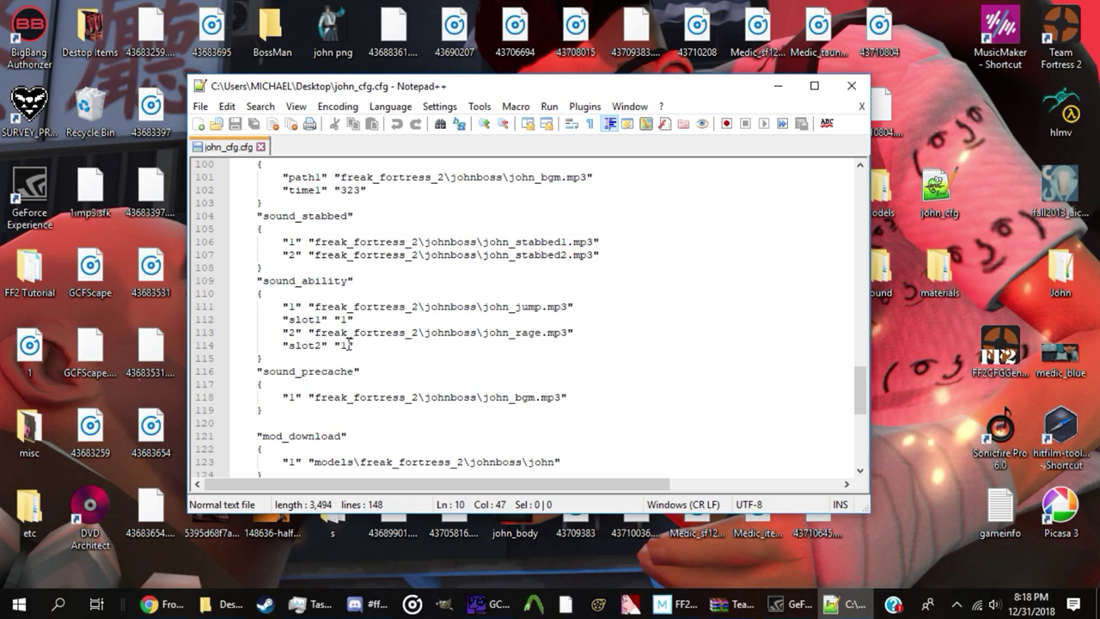
{"action": "left_click", "coordinate": [410, 345]}
{"action": "key", "text": "Left"}
{"action": "key", "text": "BackSpace"}
{"action": "type", "text": "0"}
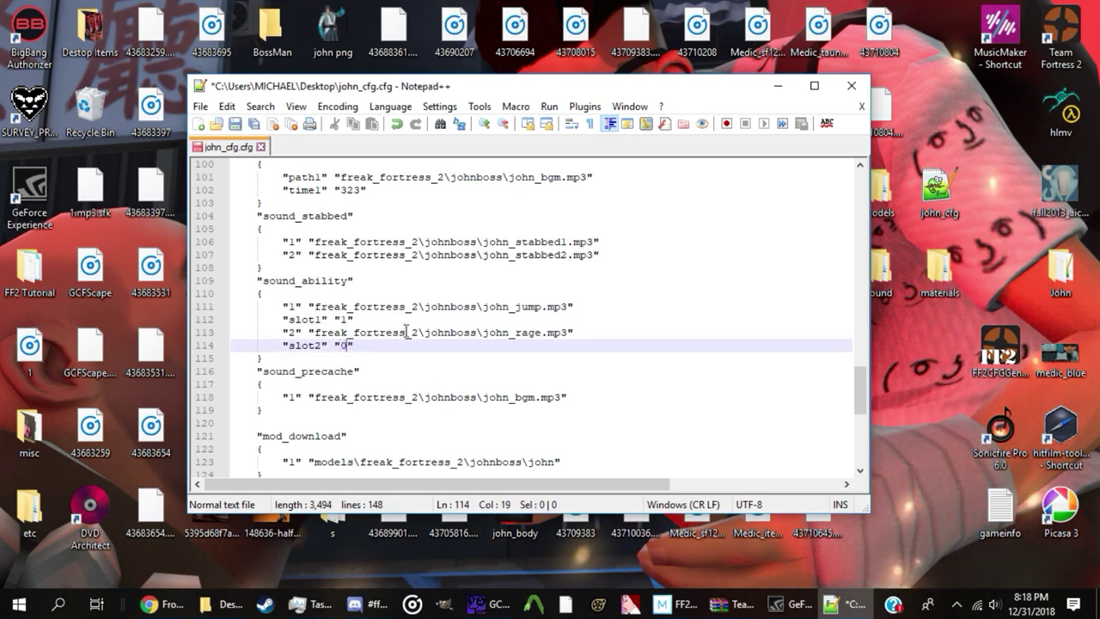
{"action": "left_click", "coordinate": [542, 332]}
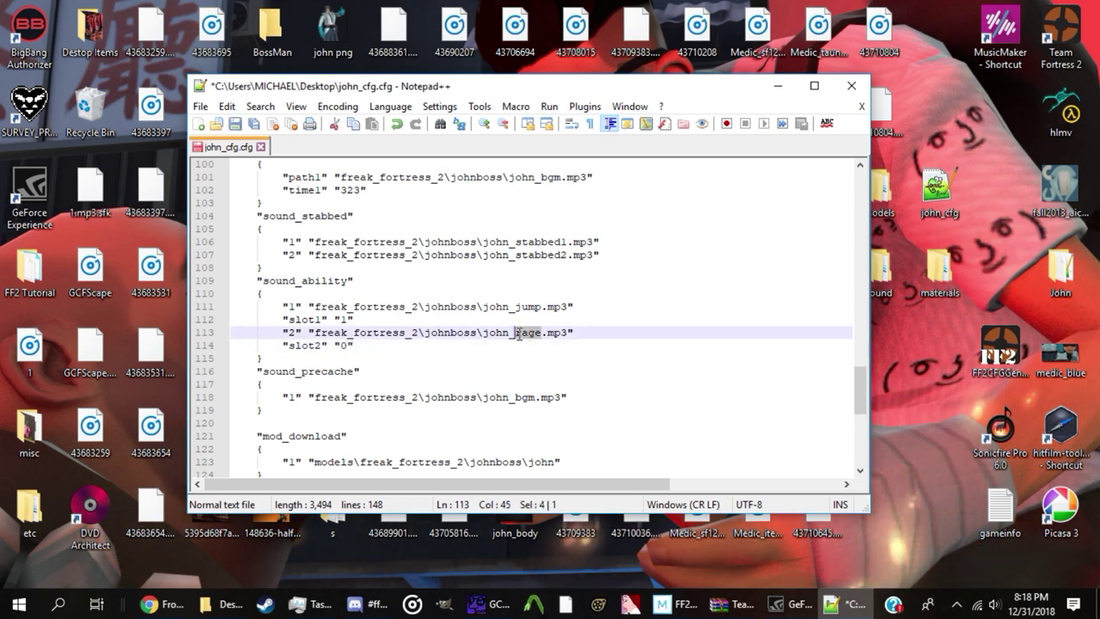
{"action": "left_click_drag", "start_coordinate": [542, 306], "coordinate": [514, 307]}
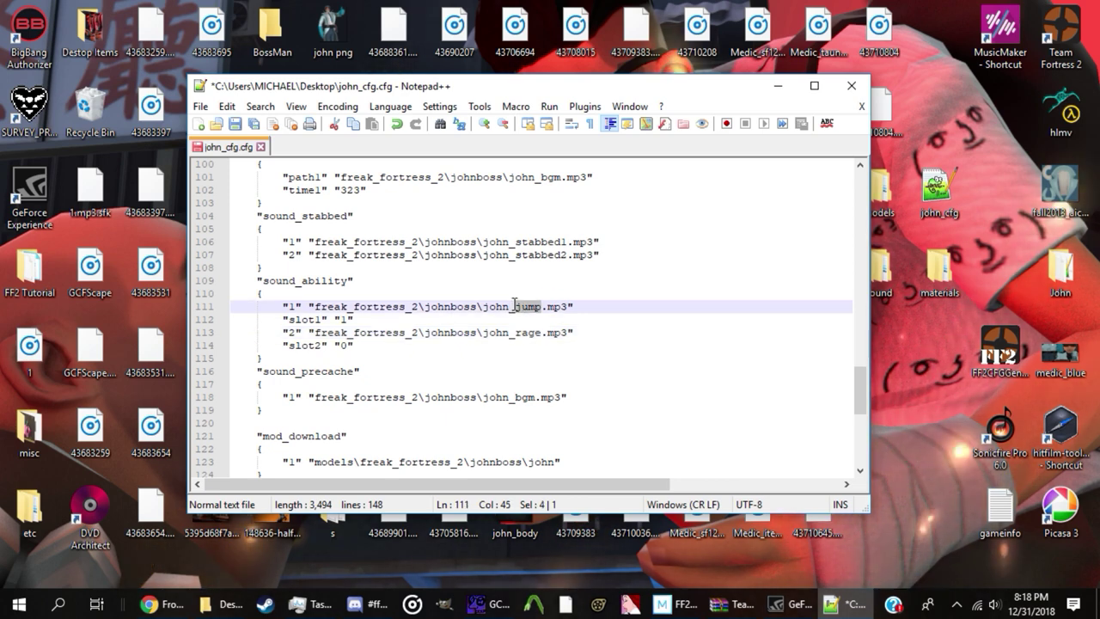
{"action": "double_click", "coordinate": [344, 319]}
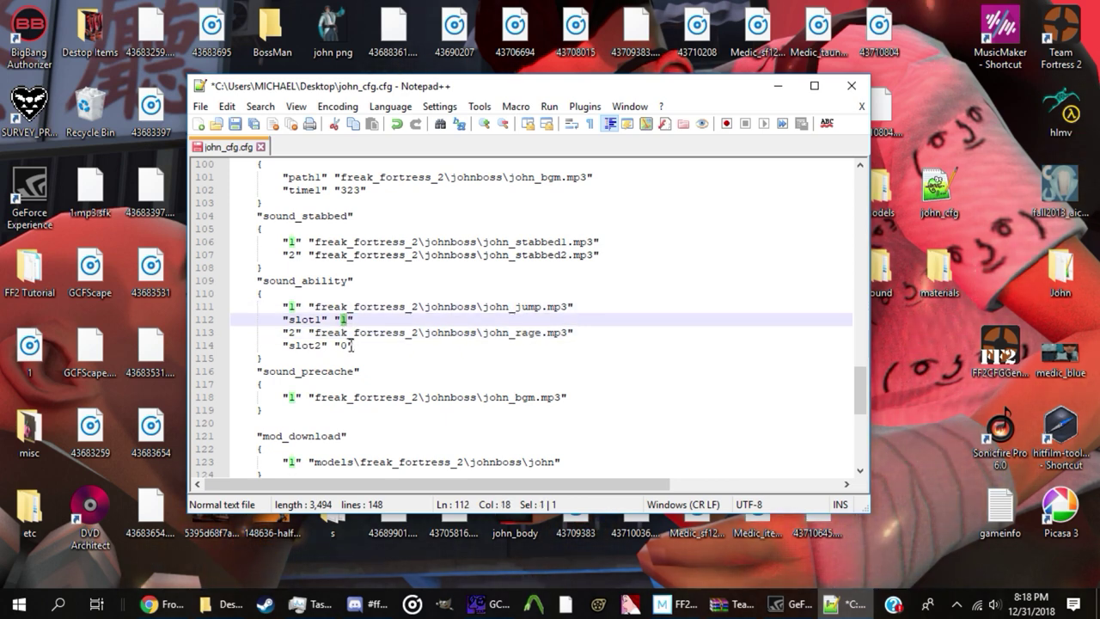
{"action": "left_click", "coordinate": [352, 345]}
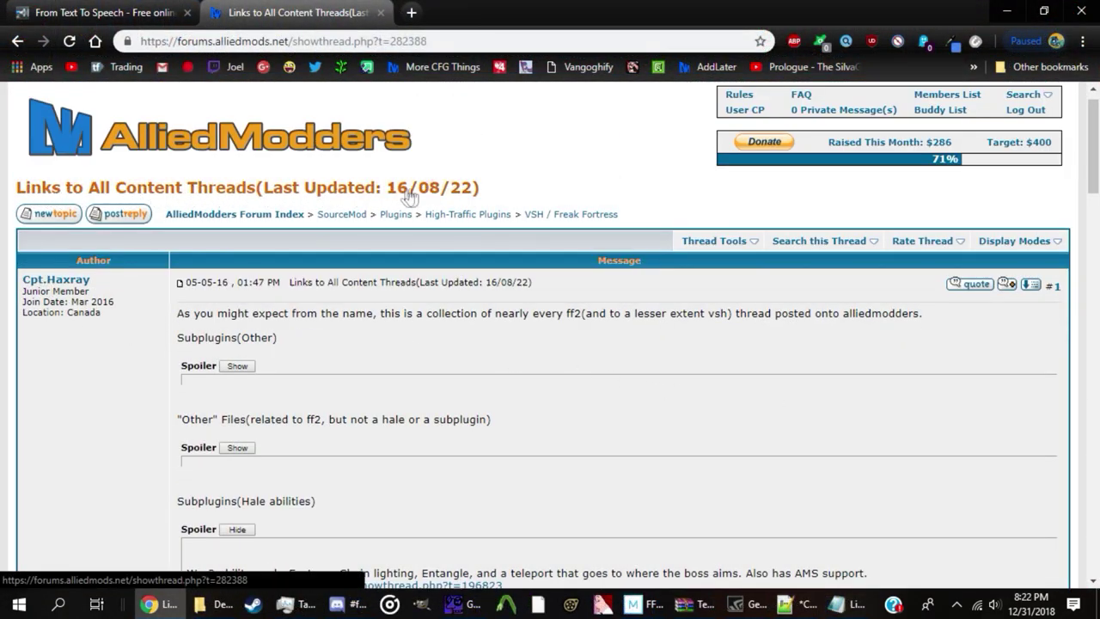
Step: Copy the Move Speed thread's example abilityX rage_movespeed block, then deselect it
{"action": "scroll", "coordinate": [808, 449], "scroll_direction": "down", "scroll_amount": 5}
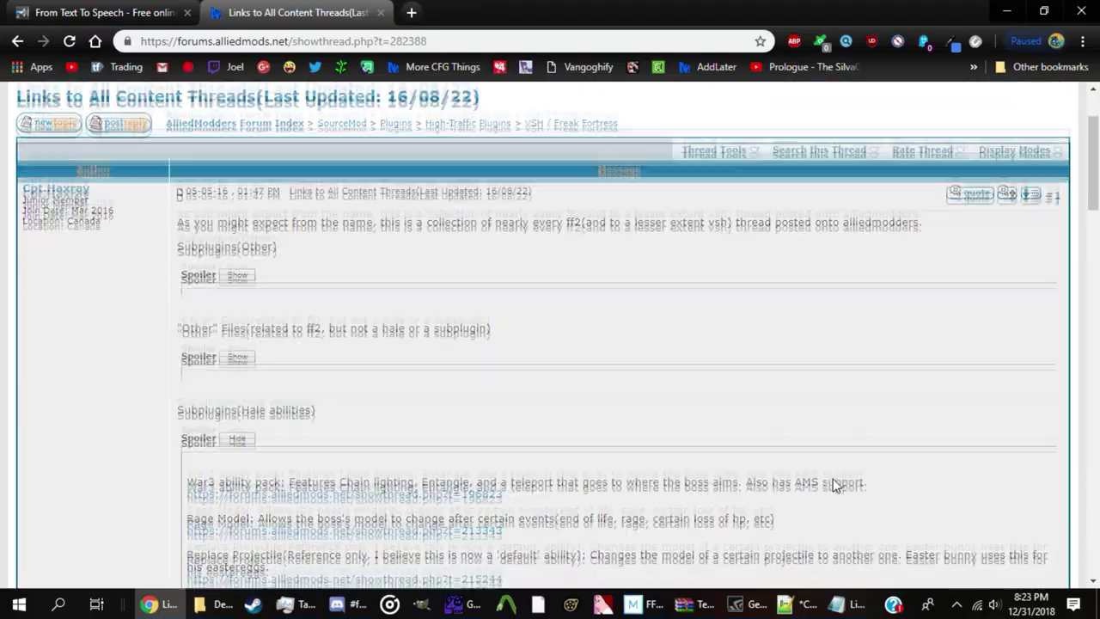
{"action": "scroll", "coordinate": [817, 490], "scroll_direction": "down", "scroll_amount": 4}
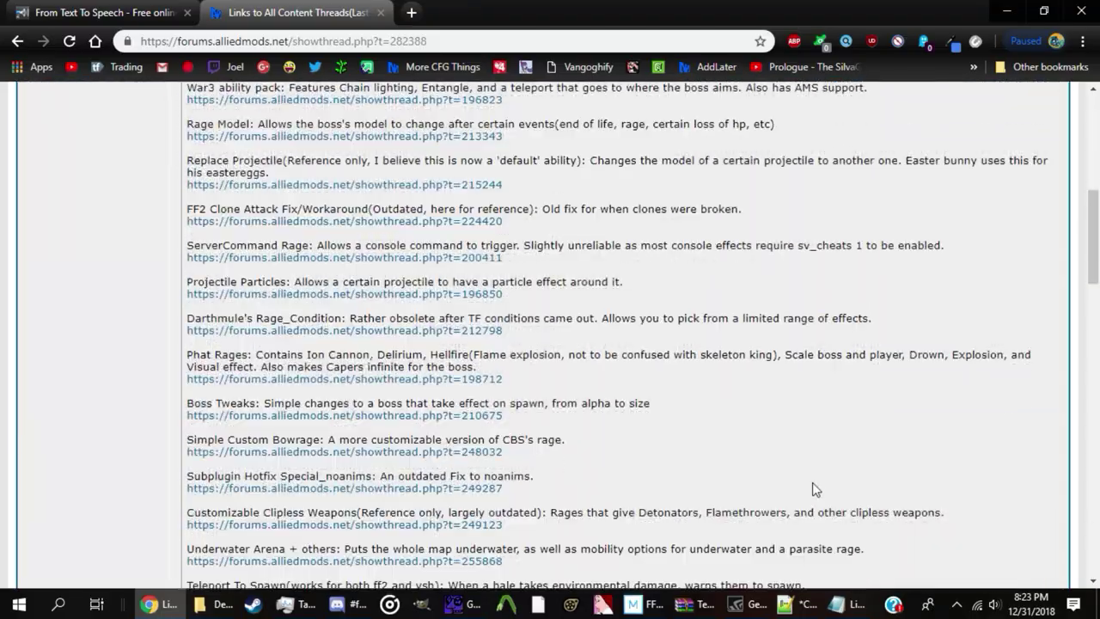
{"action": "scroll", "coordinate": [814, 490], "scroll_direction": "down", "scroll_amount": 4}
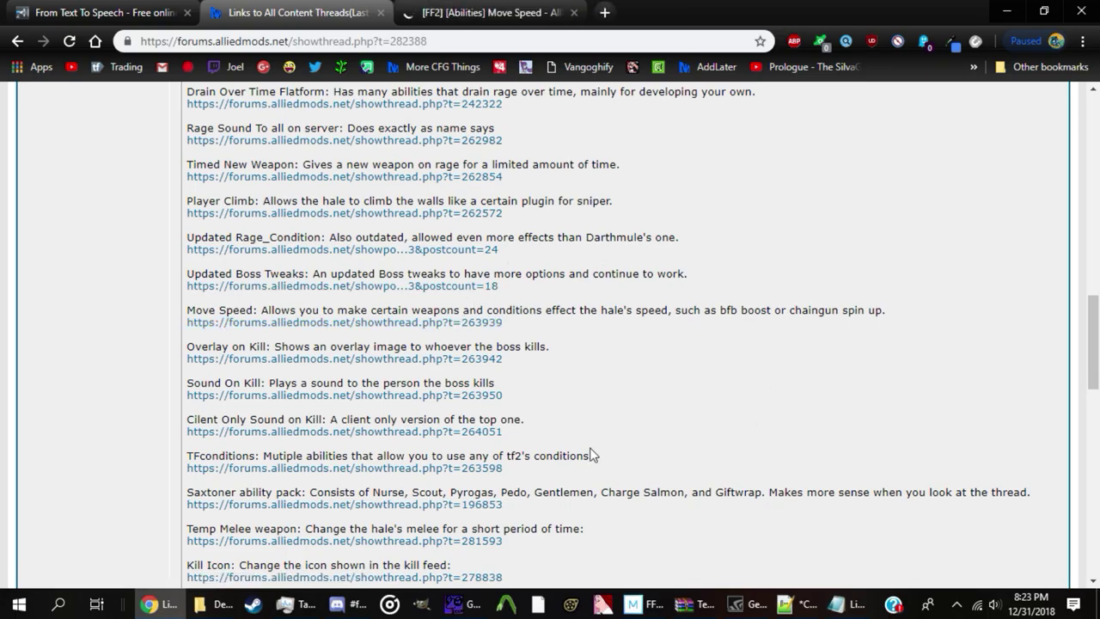
{"action": "scroll", "coordinate": [635, 448], "scroll_direction": "down", "scroll_amount": 2}
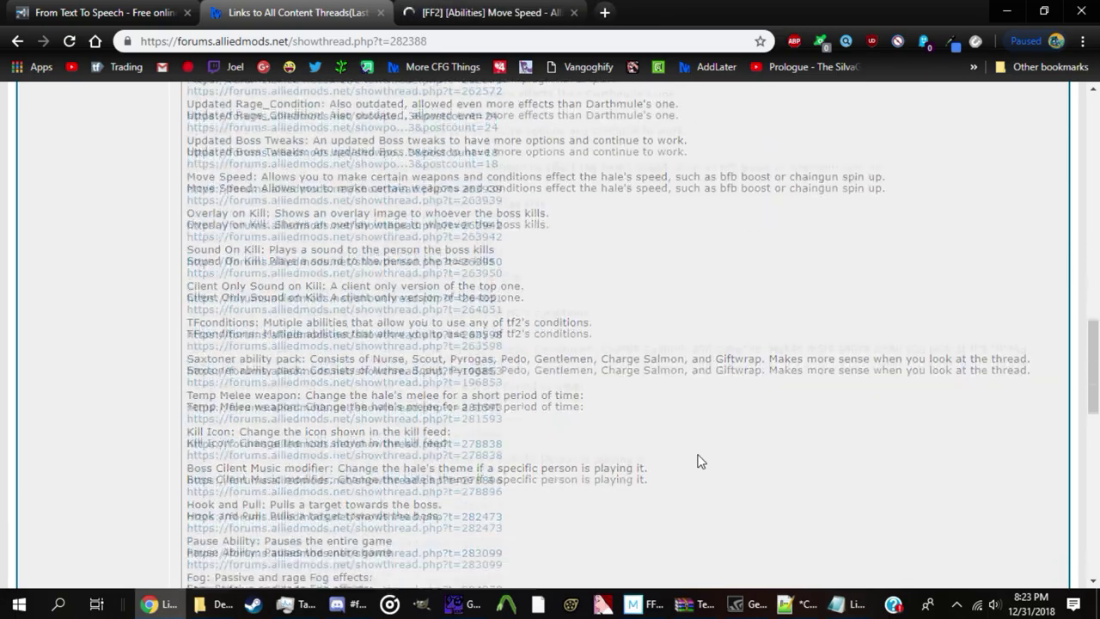
{"action": "scroll", "coordinate": [699, 460], "scroll_direction": "up", "scroll_amount": 3}
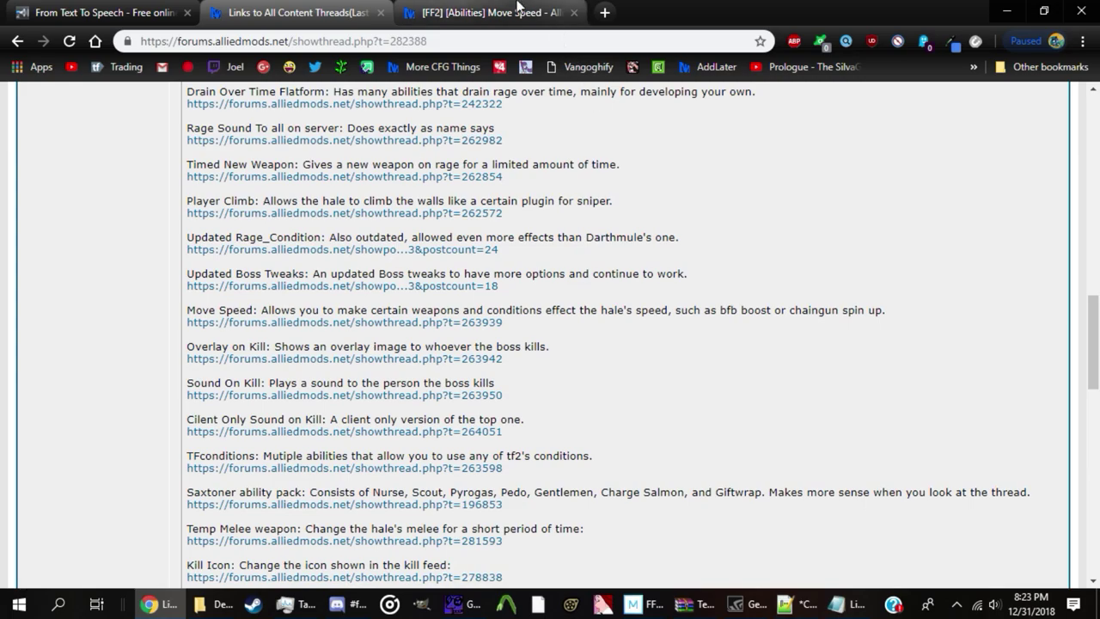
{"action": "left_click", "coordinate": [519, 8]}
{"action": "scroll", "coordinate": [471, 414], "scroll_direction": "down", "scroll_amount": 3}
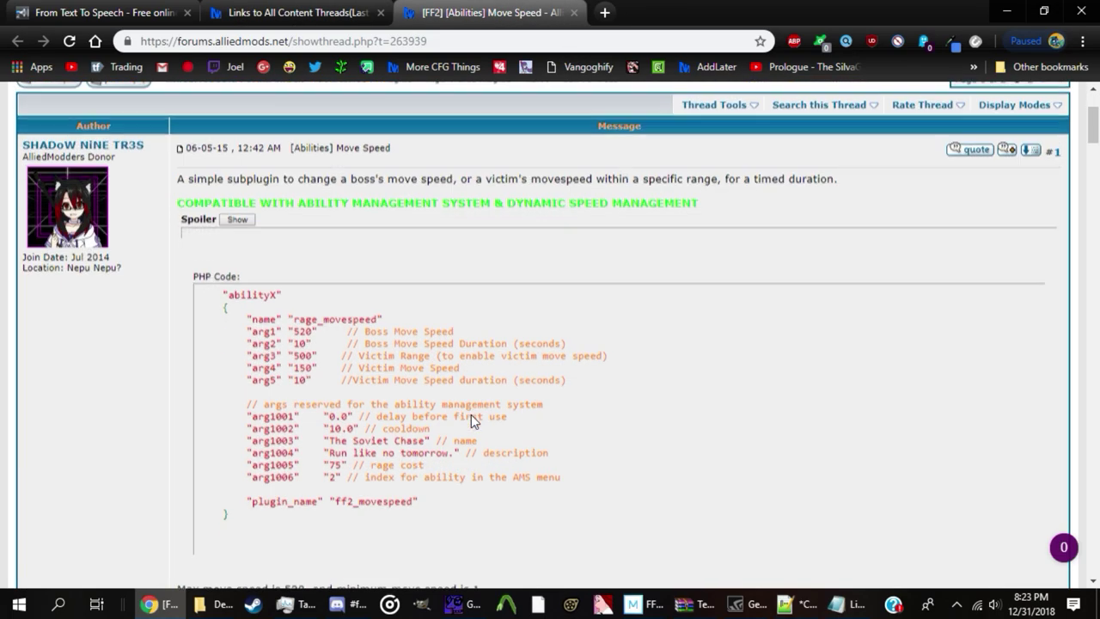
{"action": "scroll", "coordinate": [361, 454], "scroll_direction": "down", "scroll_amount": 1}
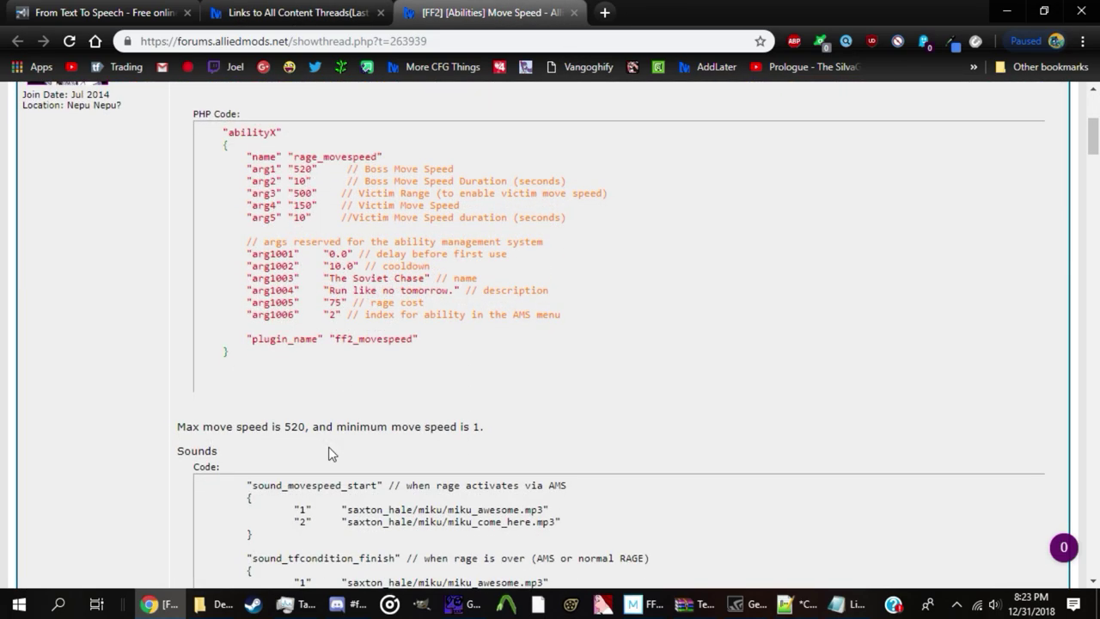
{"action": "scroll", "coordinate": [292, 413], "scroll_direction": "up", "scroll_amount": 1}
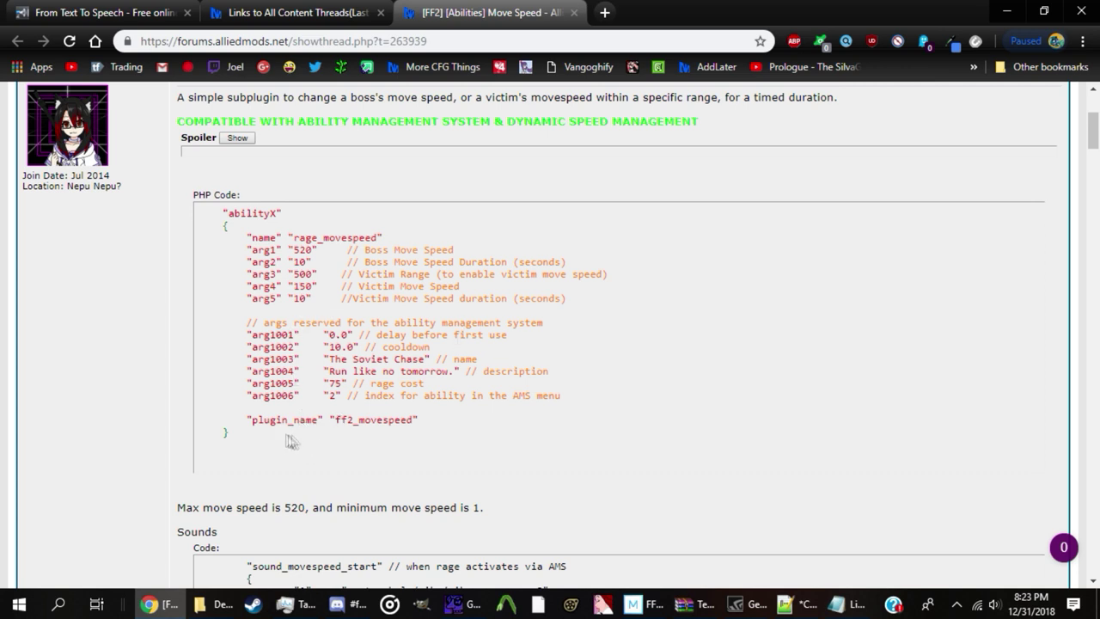
{"action": "left_click_drag", "start_coordinate": [289, 440], "coordinate": [196, 218]}
{"action": "key", "text": "ctrl+c"}
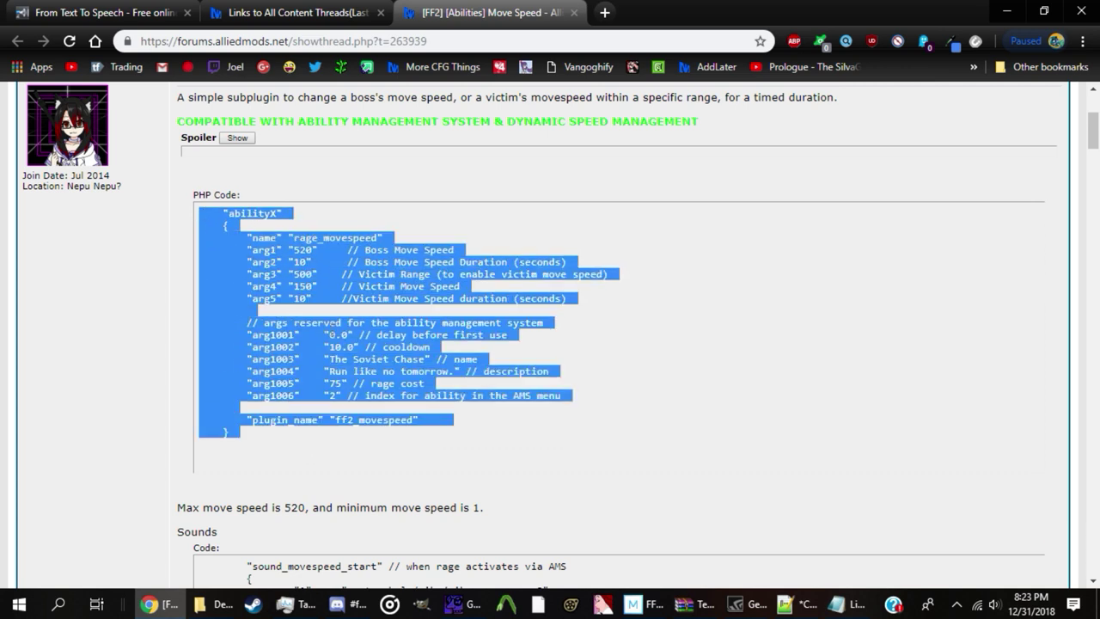
{"action": "left_click", "coordinate": [436, 483]}
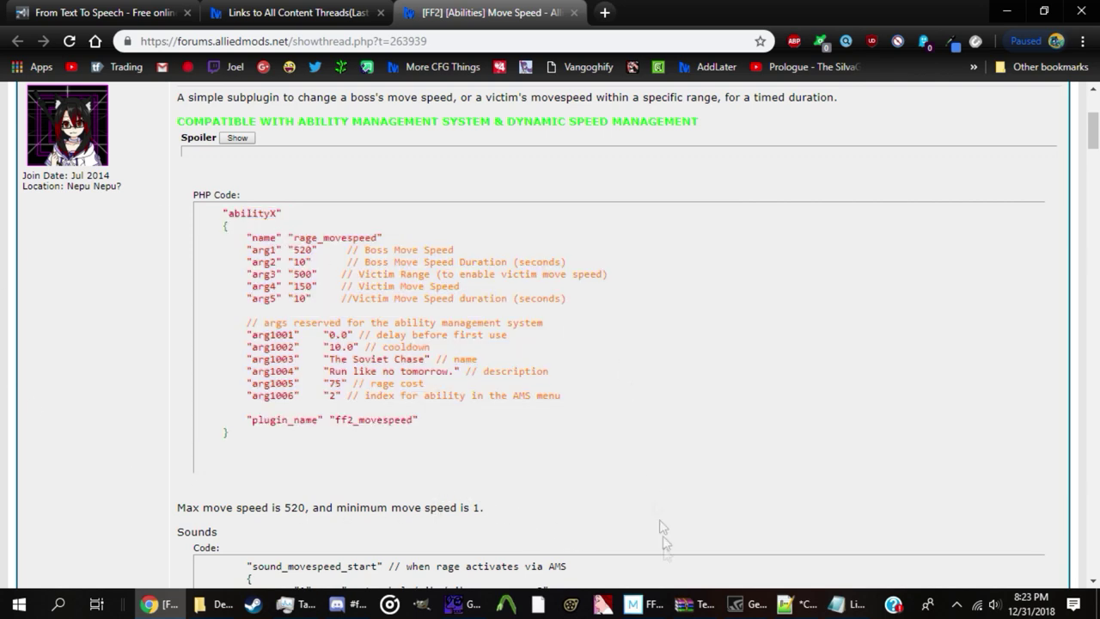
Step: Paste the move-speed block after ability6 and delete its AMS argument lines
{"action": "left_click", "coordinate": [795, 604]}
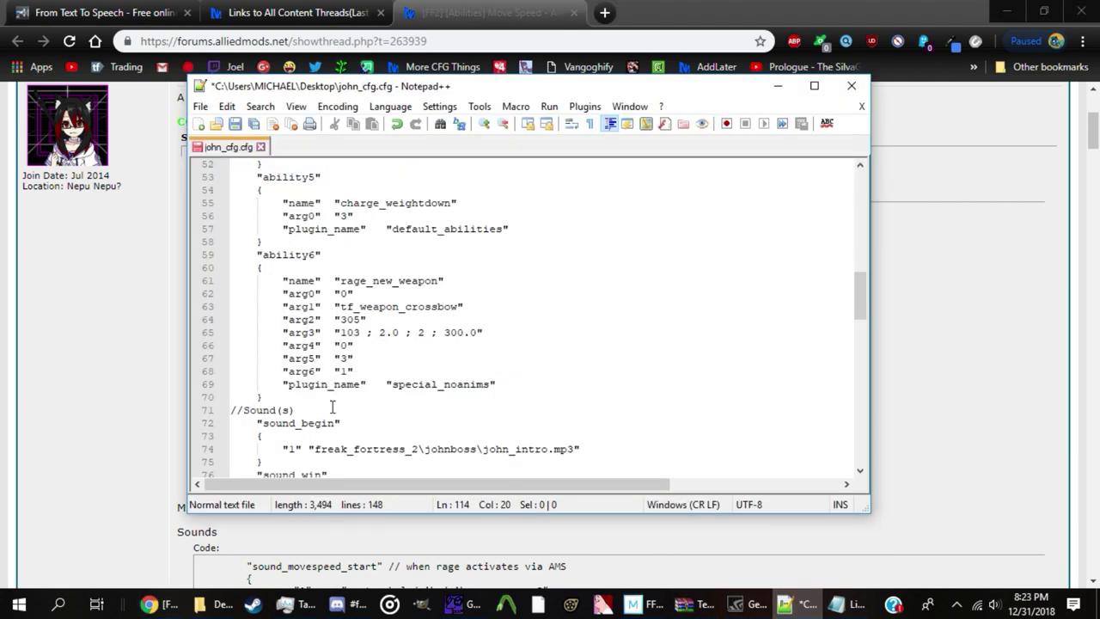
{"action": "key", "text": "Return"}
{"action": "key", "text": "ctrl+v"}
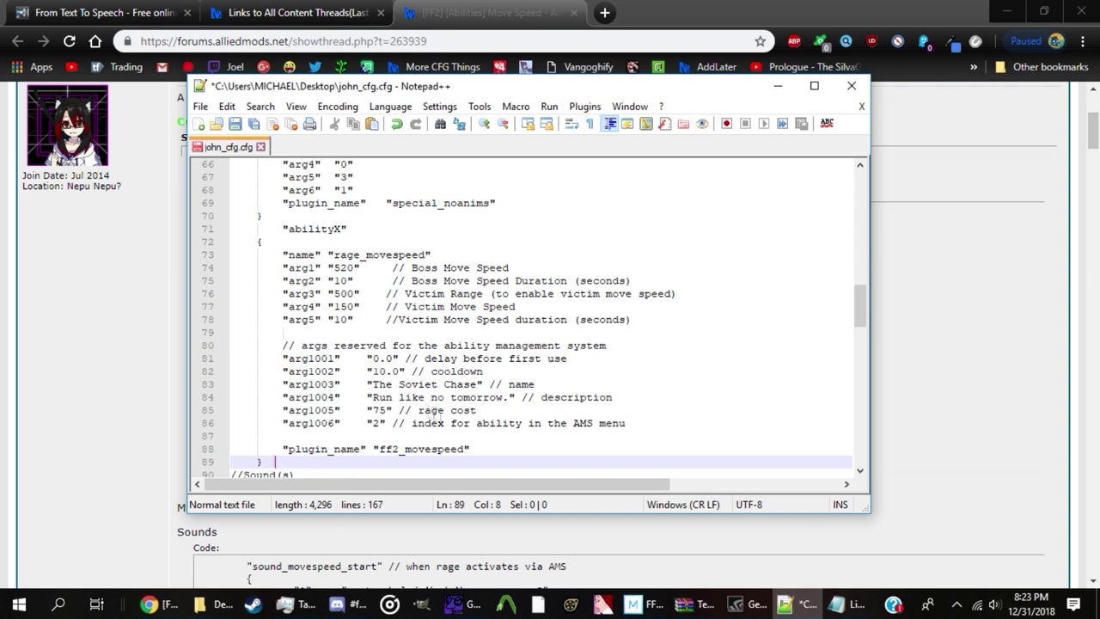
{"action": "left_click_drag", "start_coordinate": [619, 345], "coordinate": [495, 346]}
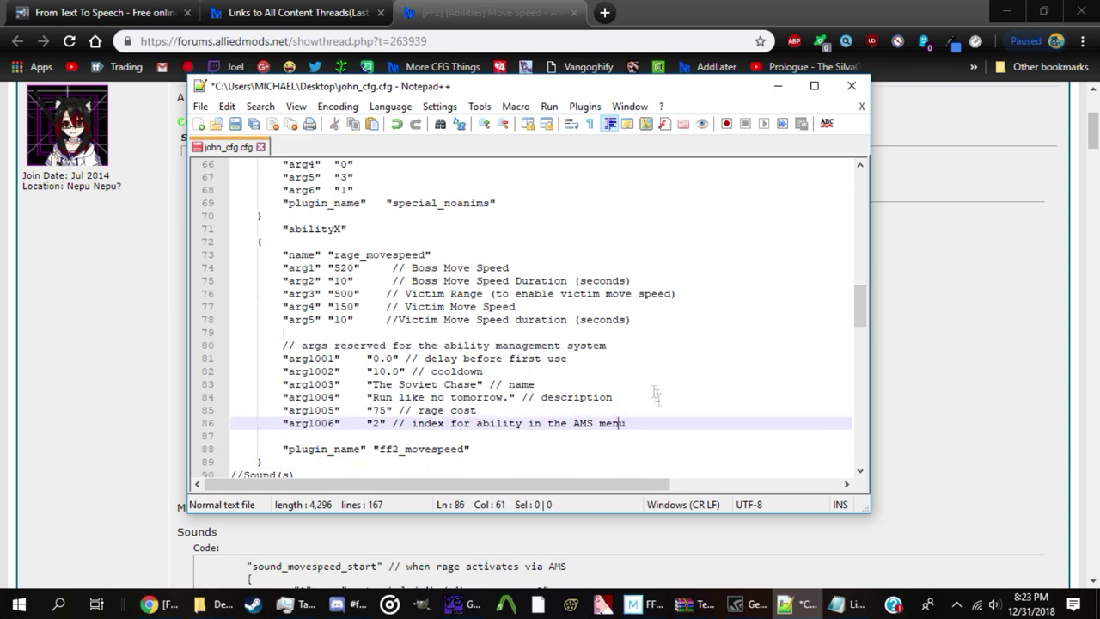
{"action": "left_click_drag", "start_coordinate": [489, 440], "coordinate": [165, 333]}
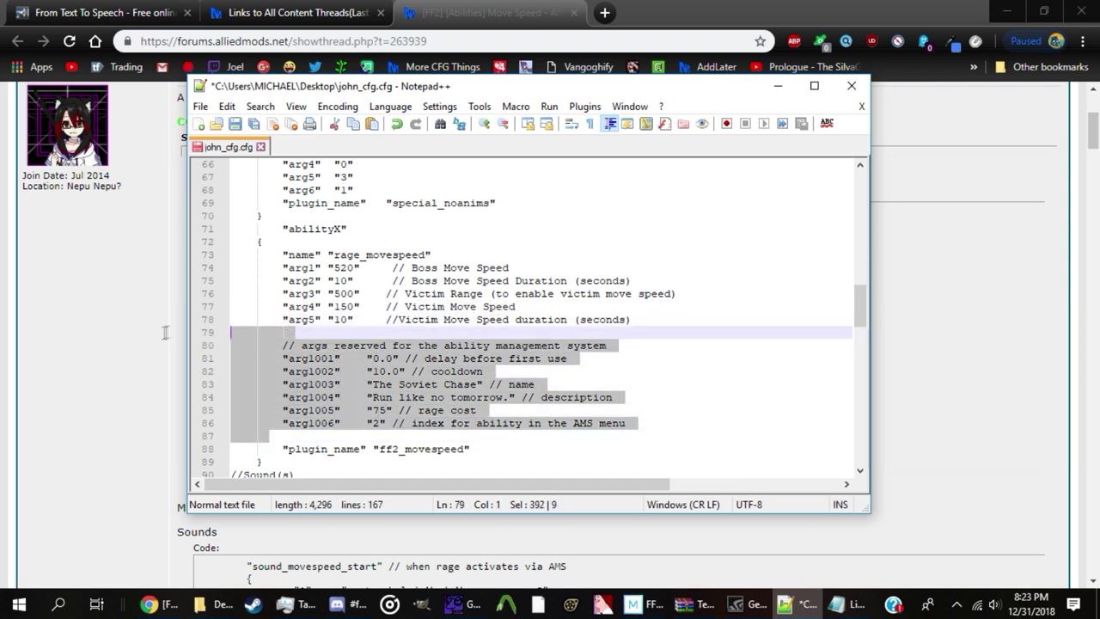
{"action": "key", "text": "Delete"}
{"action": "key", "text": "BackSpace"}
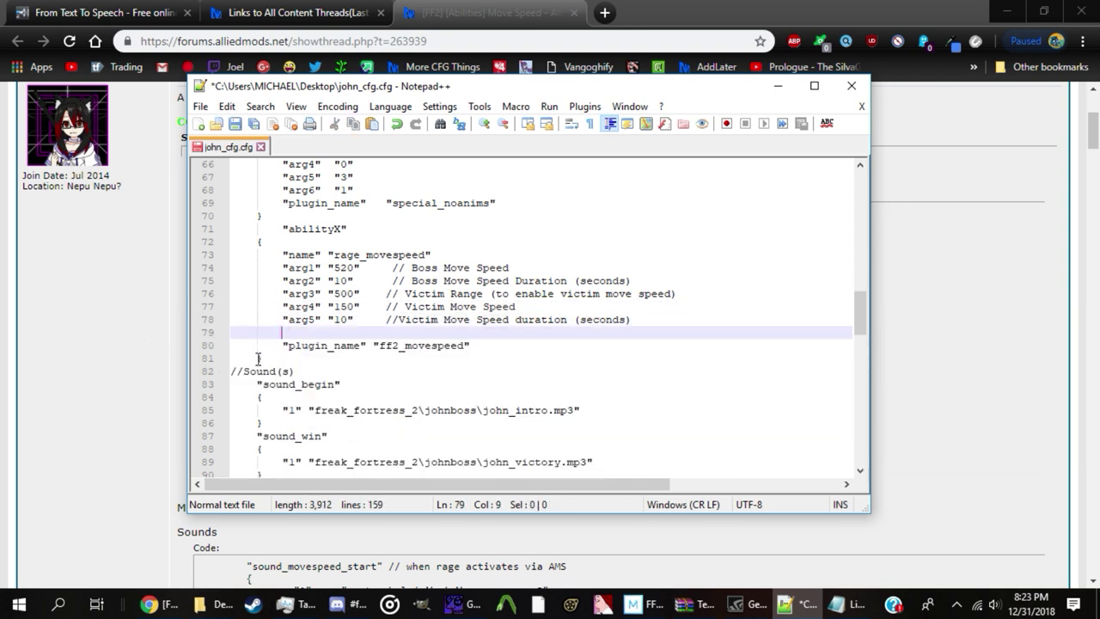
{"action": "key", "text": "BackSpace"}
{"action": "key", "text": "BackSpace"}
{"action": "key", "text": "BackSpace"}
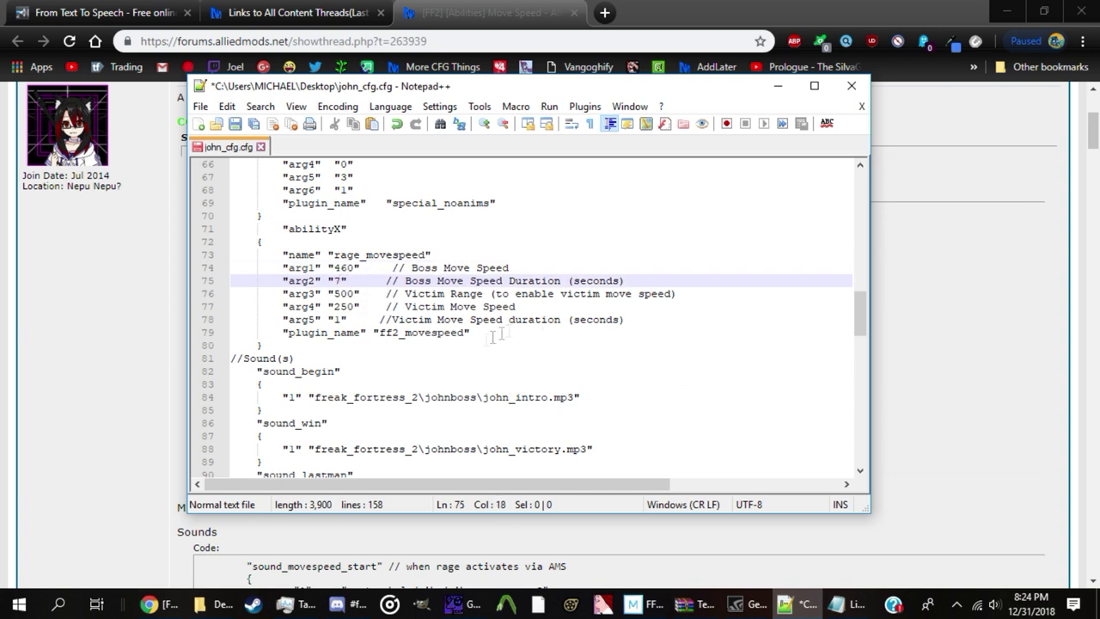
Step: Put the caret on abilityX to rename the pasted block ability7
{"action": "scroll", "coordinate": [499, 335], "scroll_direction": "up", "scroll_amount": 3}
{"action": "left_click", "coordinate": [284, 344]}
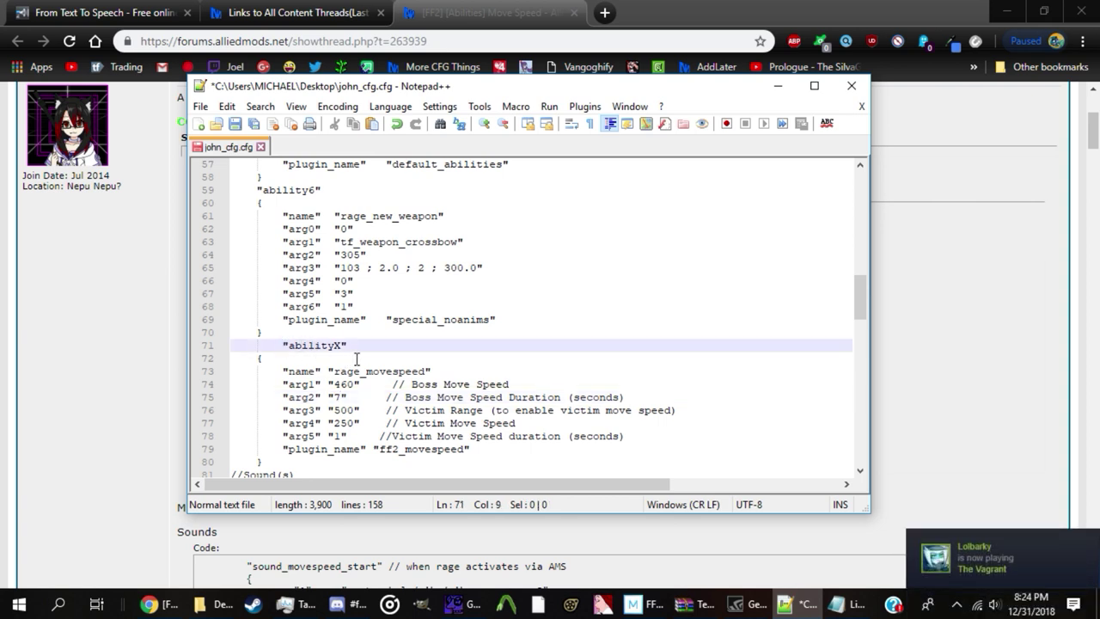
{"action": "scroll", "coordinate": [323, 267], "scroll_direction": "up", "scroll_amount": 1}
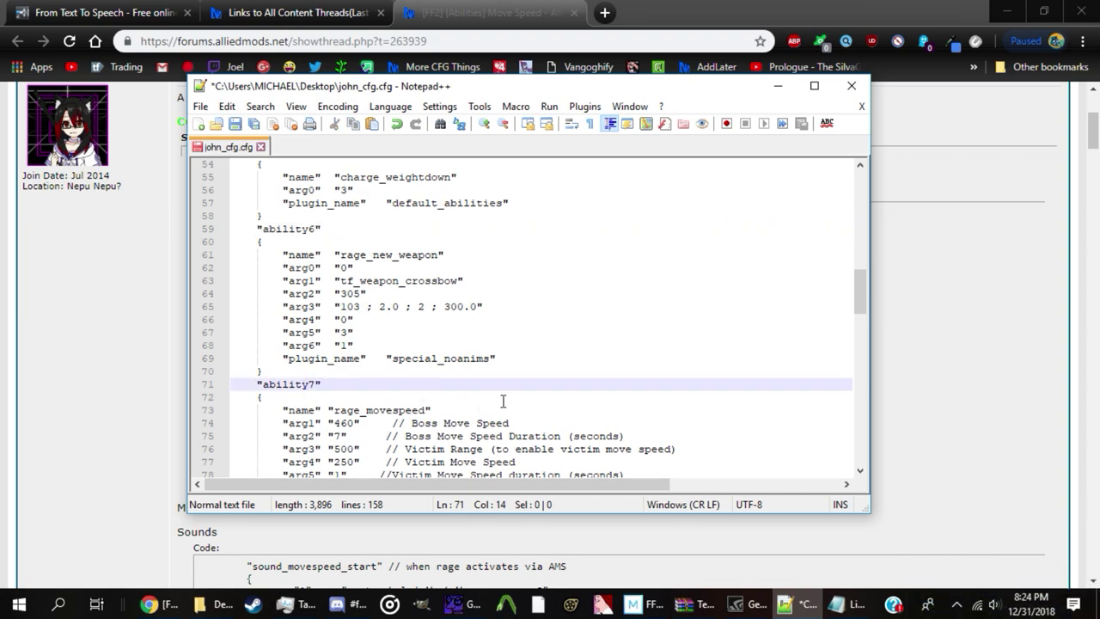
{"action": "scroll", "coordinate": [503, 401], "scroll_direction": "down", "scroll_amount": 3}
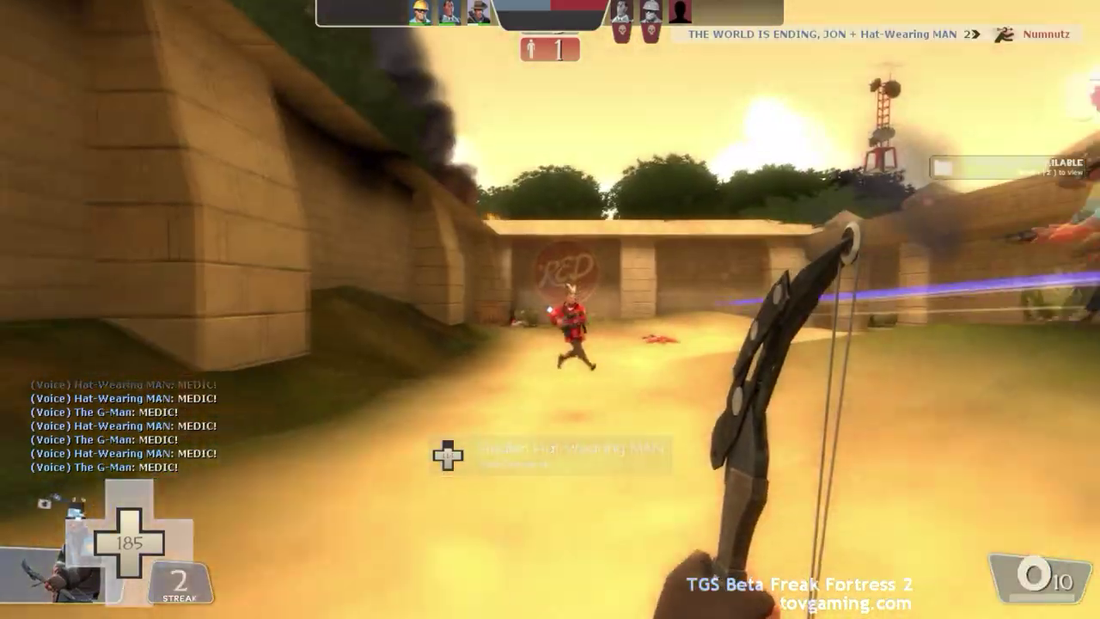
Step: Finish off the remaining enemies as Sniper and Medic, then taunt after BLU wins
{"action": "left_click", "coordinate": [550, 310]}
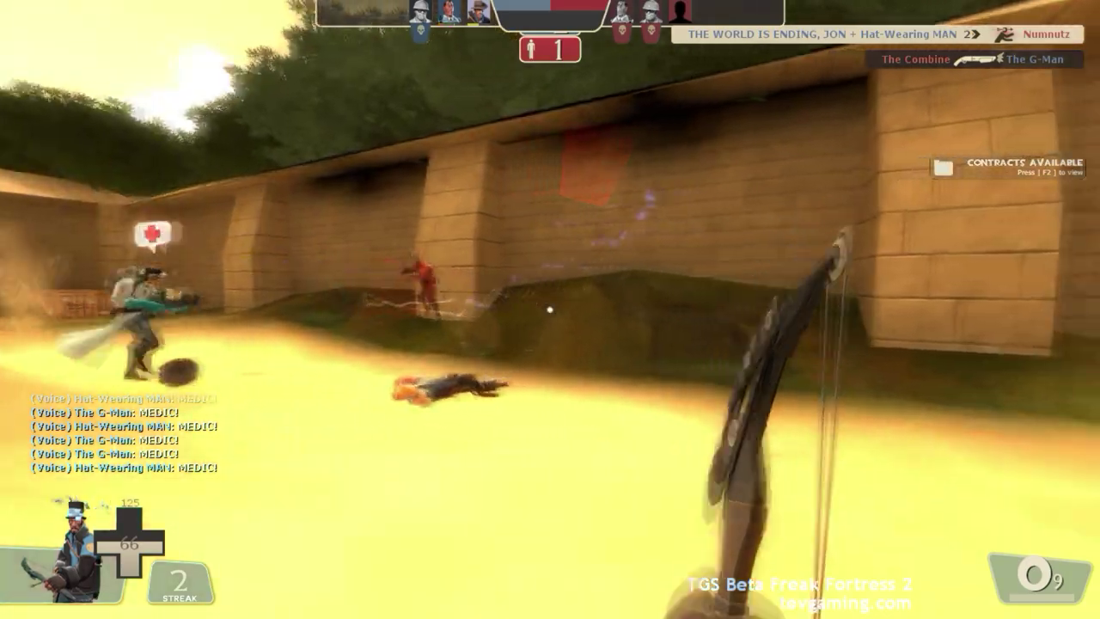
{"action": "key", "text": "2"}
{"action": "key", "text": "1"}
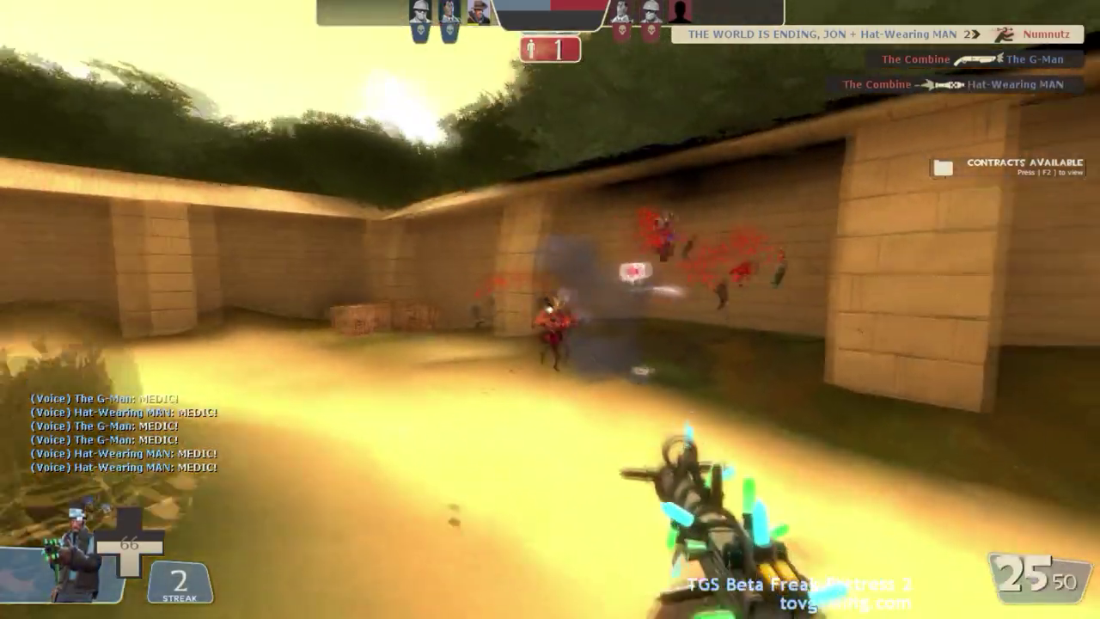
{"action": "left_click", "coordinate": [550, 310]}
{"action": "left_click", "coordinate": [550, 309]}
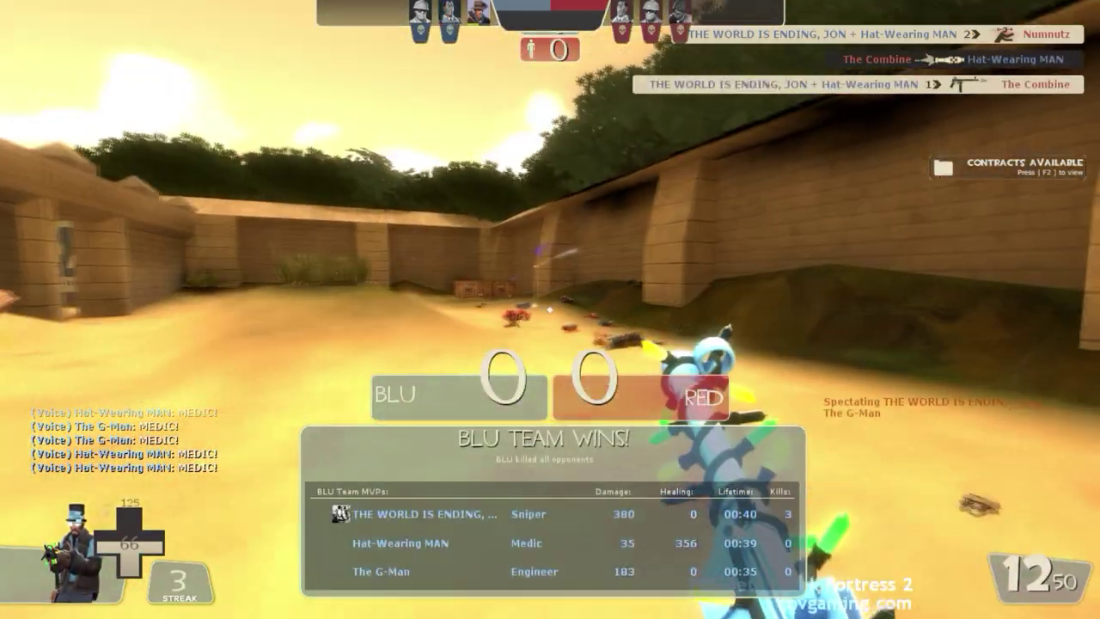
{"action": "key", "text": "g"}
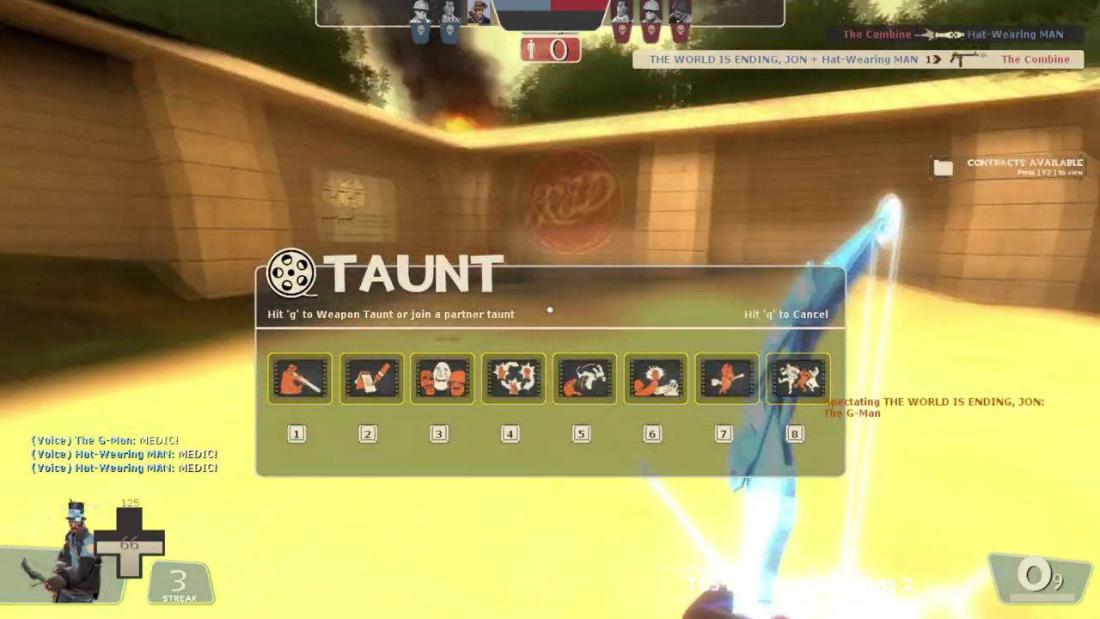
{"action": "key", "text": "1"}
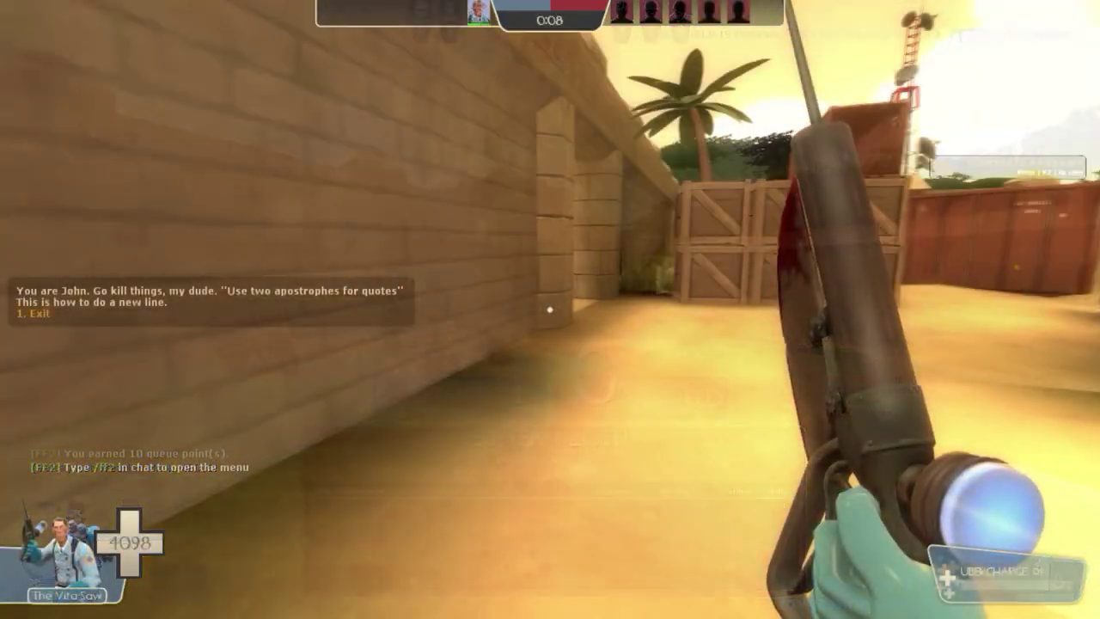
Step: Taunt as John, swing the Vita-Saw, and charge a full super jump
{"action": "key", "text": "1"}
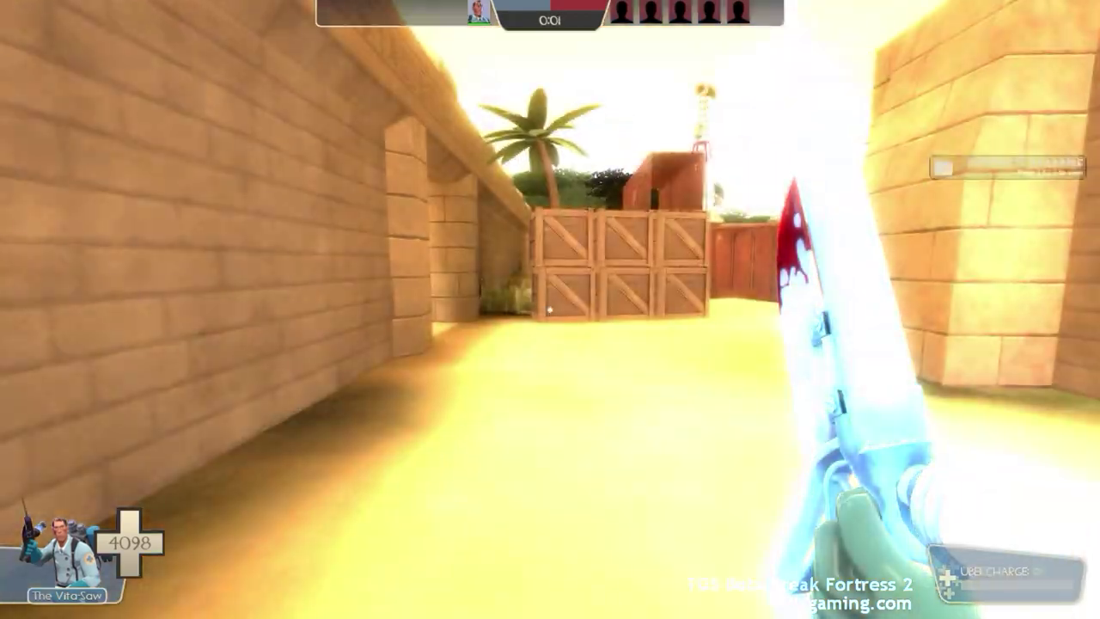
{"action": "left_click", "coordinate": [549, 311]}
{"action": "key", "text": "w"}
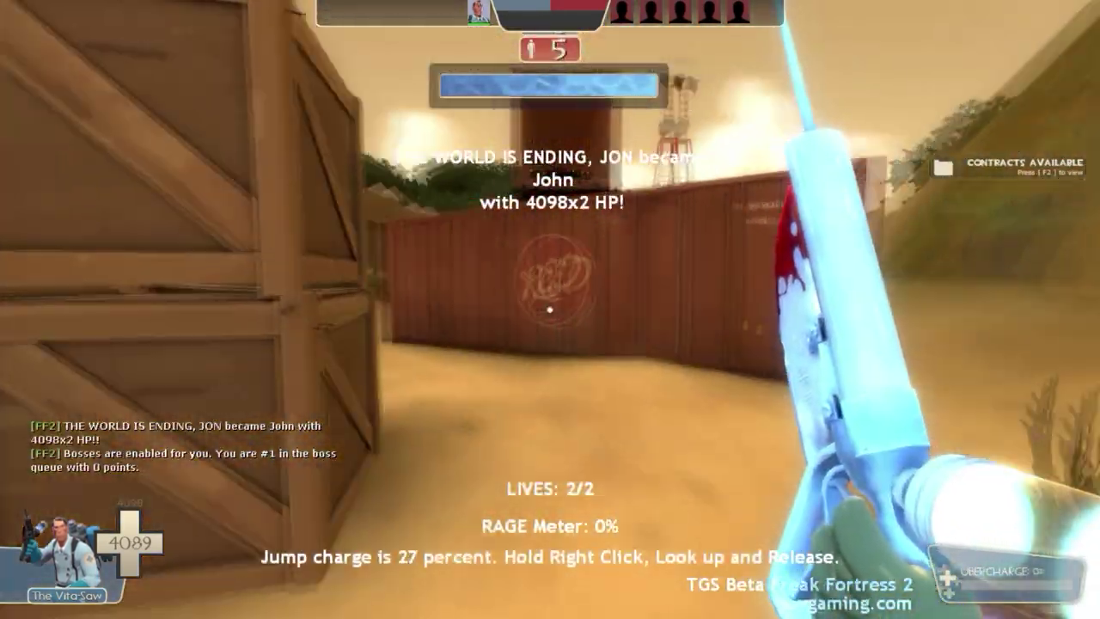
{"action": "right_click_drag", "start_coordinate": [549, 311], "coordinate": [549, 311]}
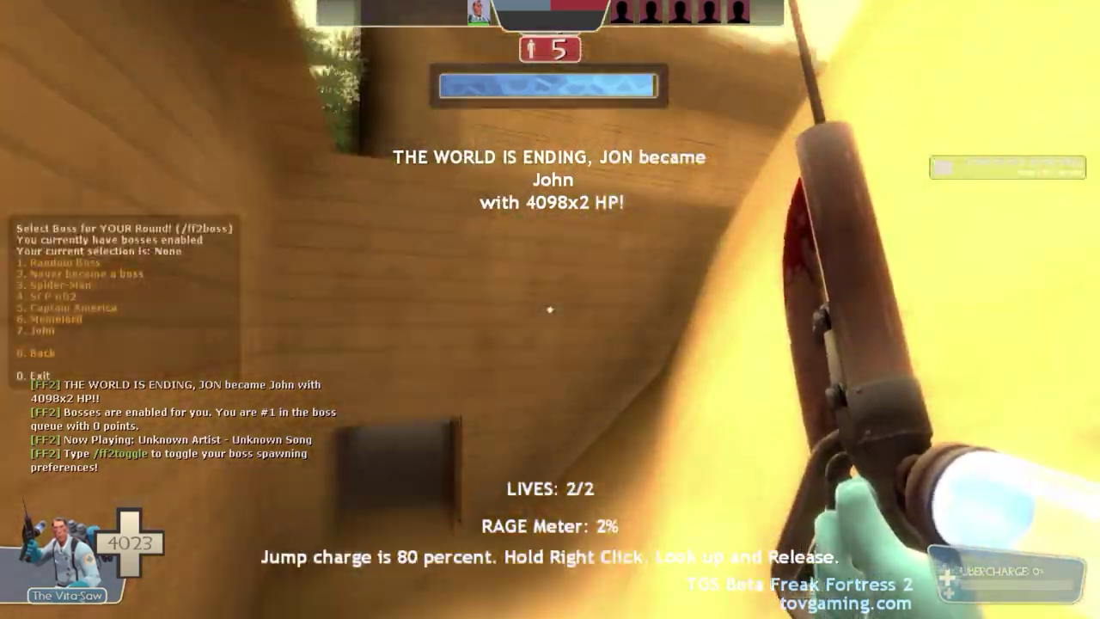
{"action": "right_click_drag", "start_coordinate": [550, 310], "coordinate": [550, 310]}
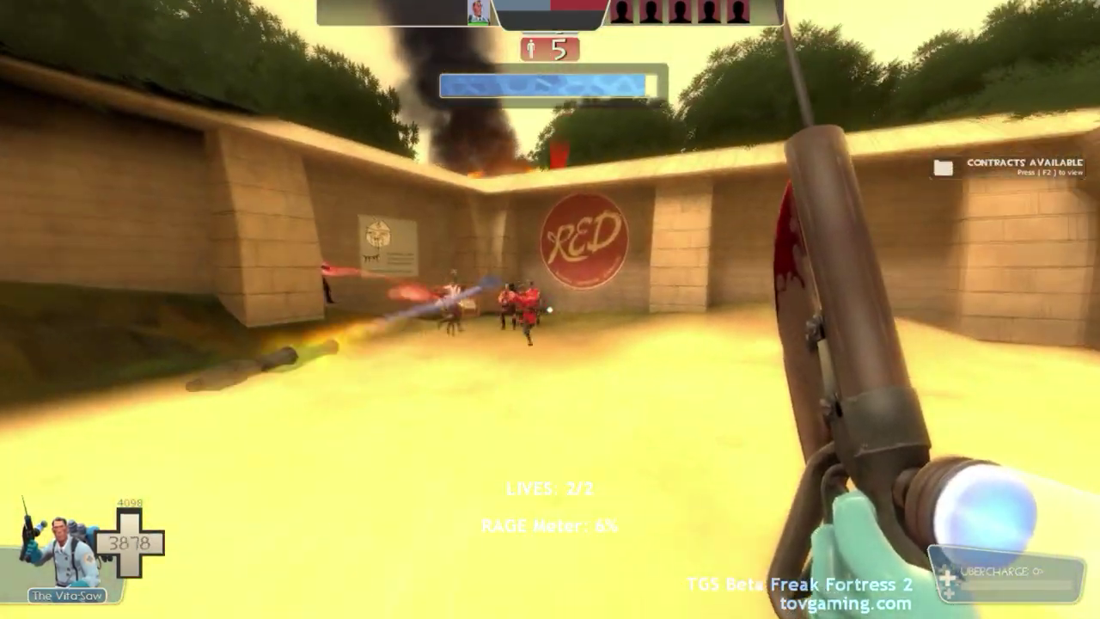
Step: Taunt again, strike approaching RED players with the Vita-Saw, and super jump toward the RED base
{"action": "key", "text": "1"}
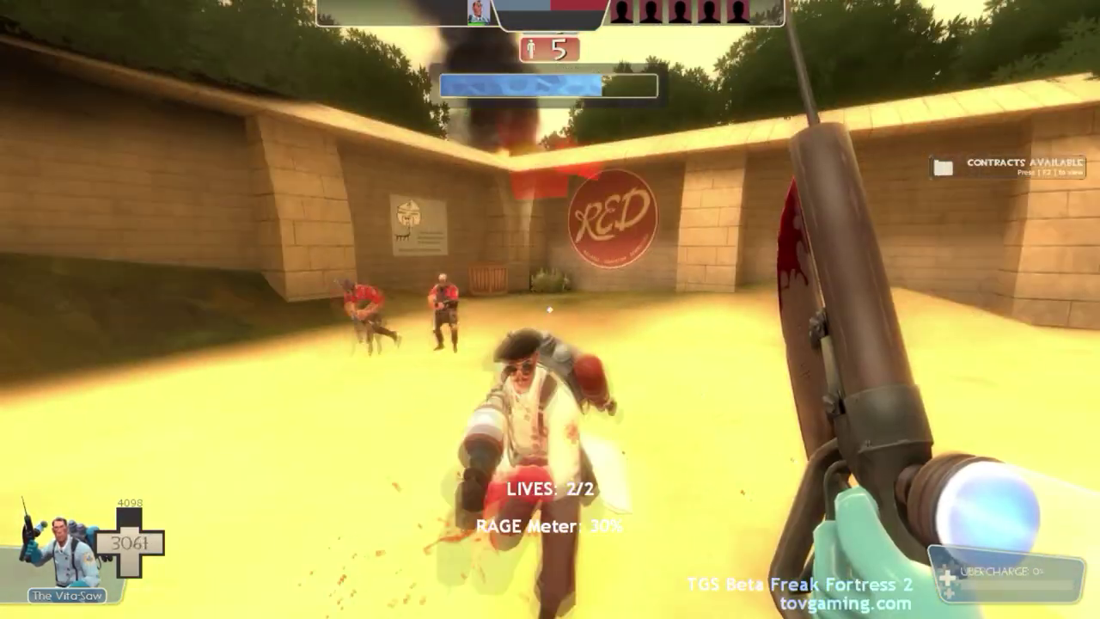
{"action": "left_click", "coordinate": [550, 310]}
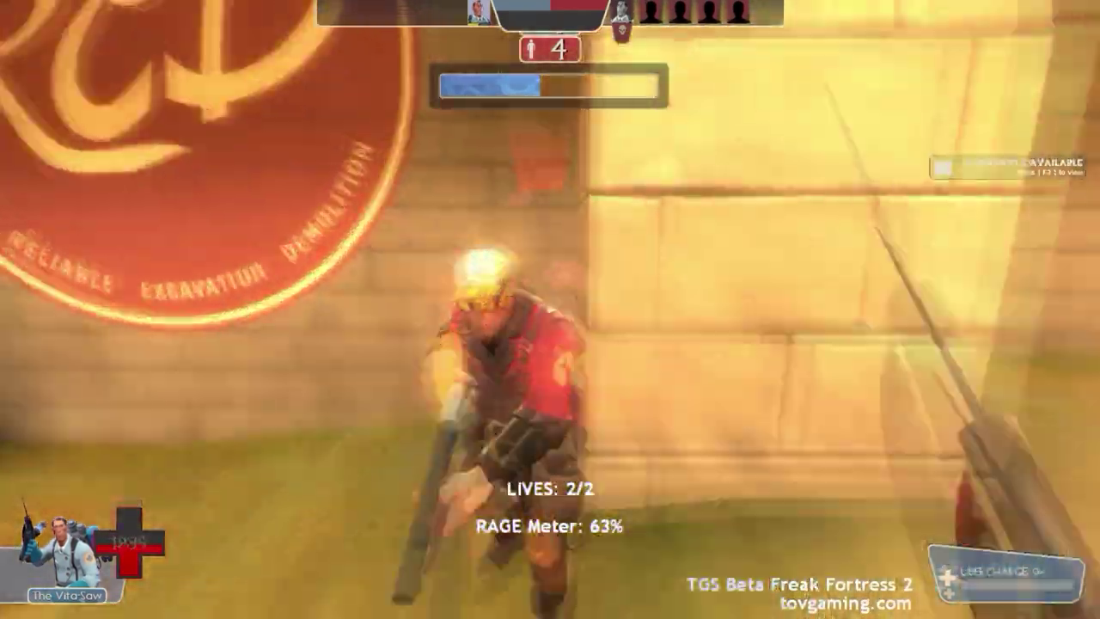
{"action": "left_click", "coordinate": [550, 310]}
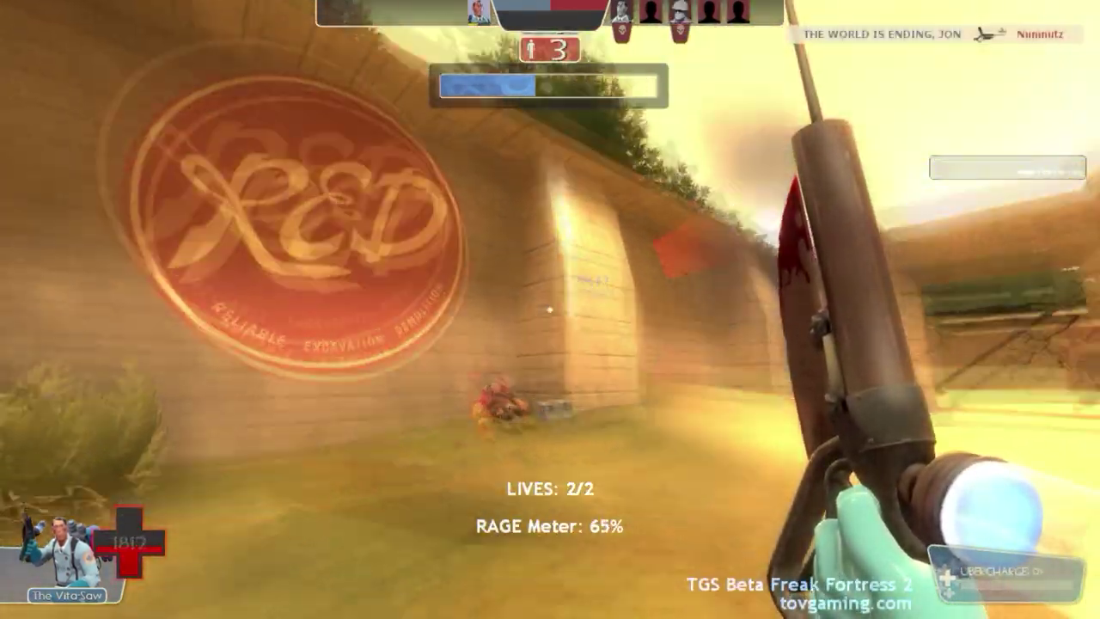
{"action": "right_click_drag", "start_coordinate": [550, 309], "coordinate": [550, 310]}
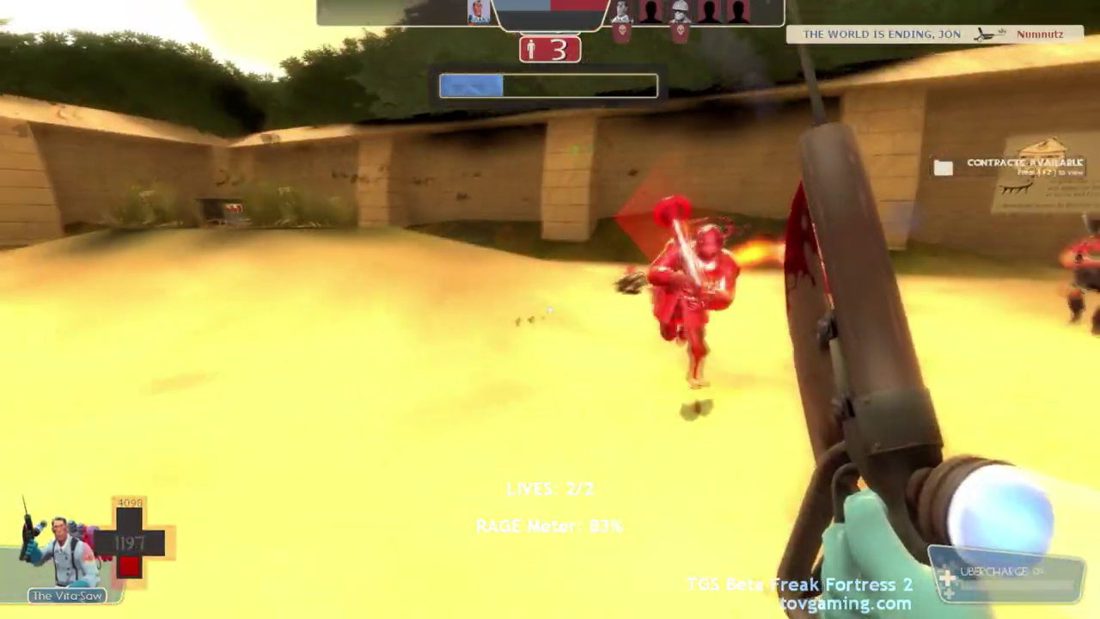
{"action": "right_click_drag", "start_coordinate": [550, 309], "coordinate": [550, 309]}
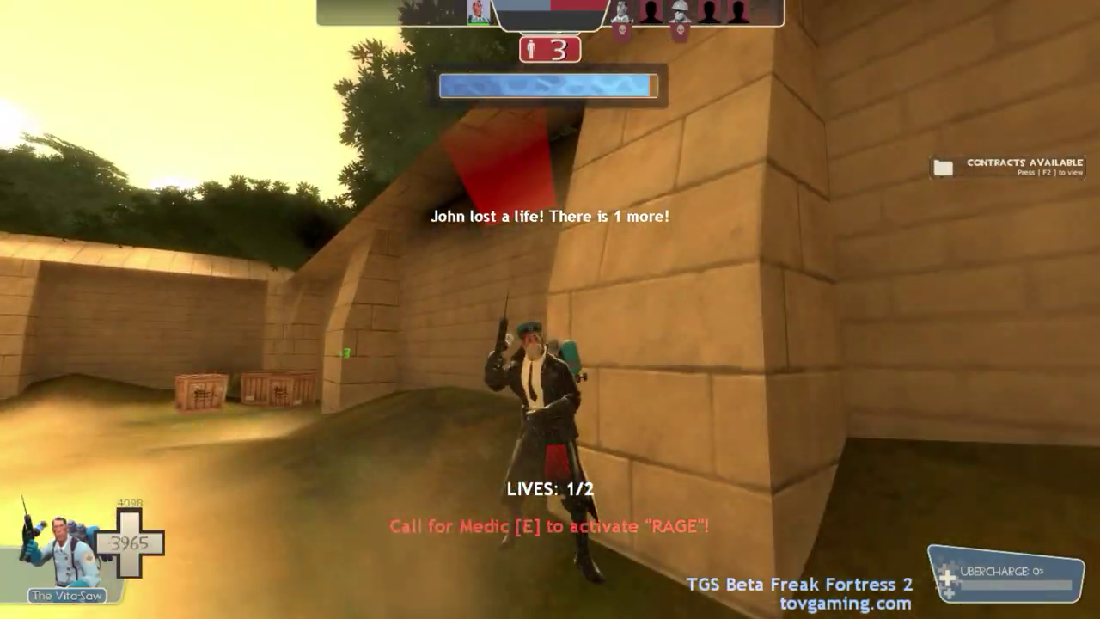
Step: Alternate between the Crusader's Crossbow and Vita-Saw to eliminate the last RED players
{"action": "key", "text": "1"}
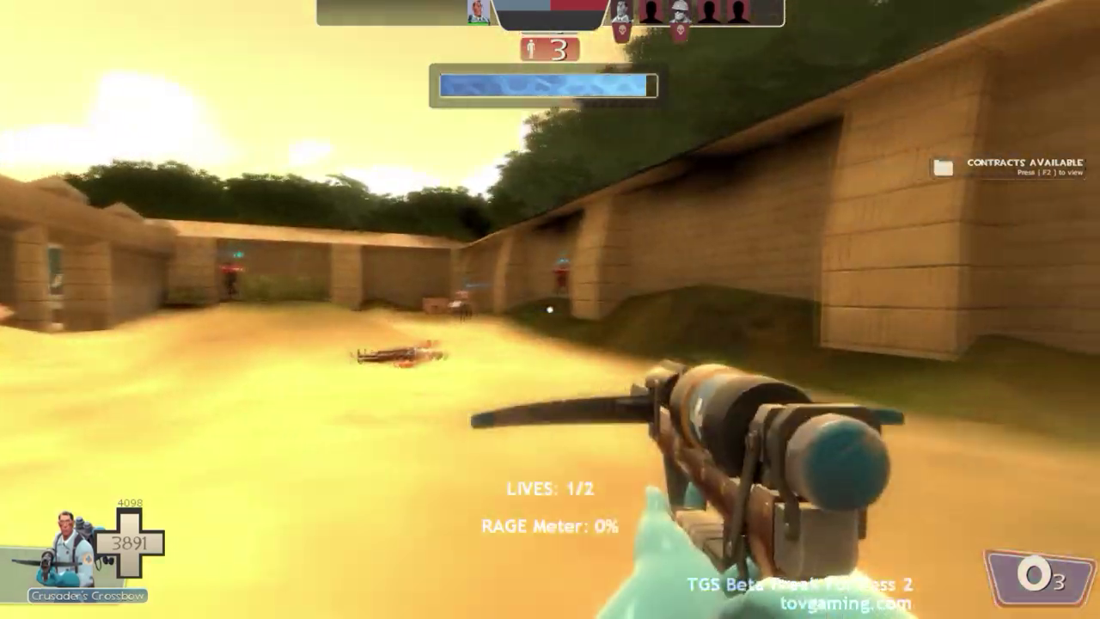
{"action": "left_click", "coordinate": [550, 310]}
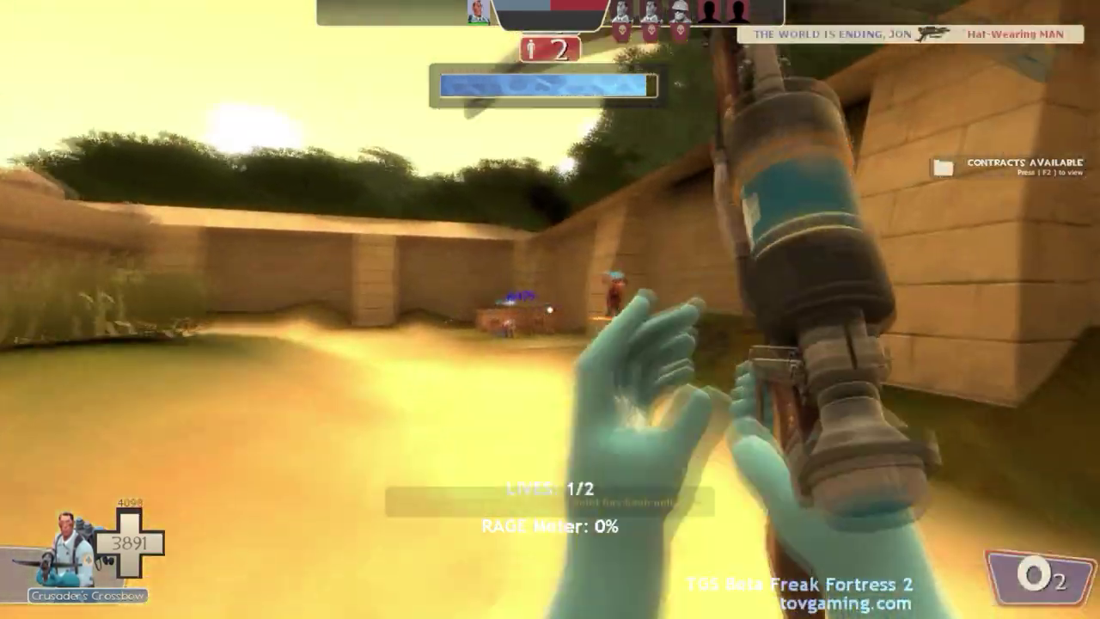
{"action": "key", "text": "3"}
{"action": "left_click", "coordinate": [550, 310]}
{"action": "key", "text": "1"}
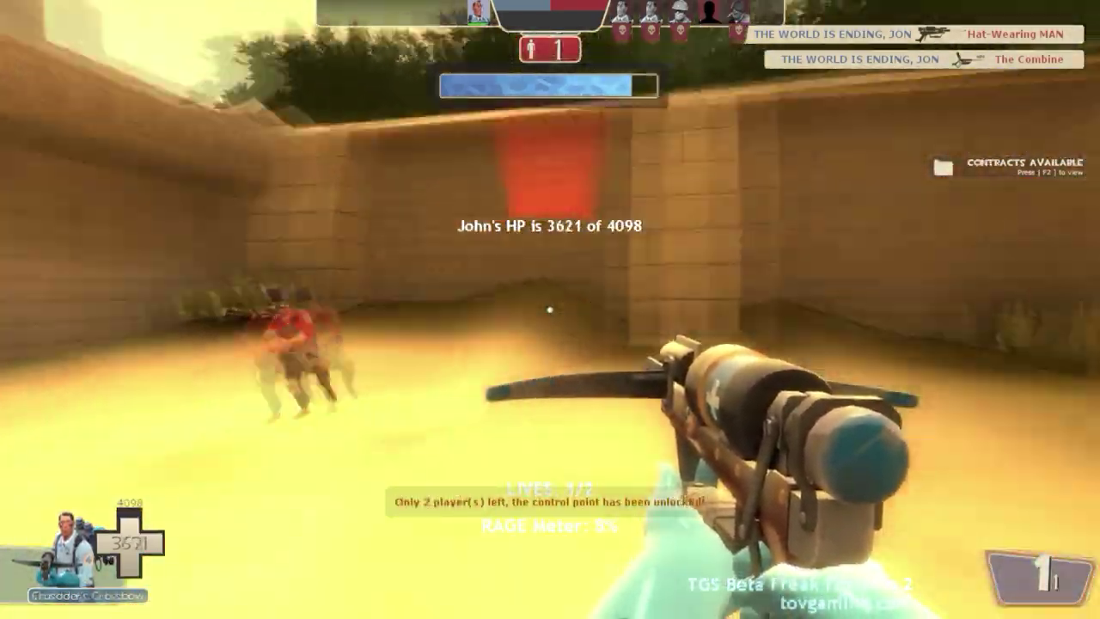
{"action": "left_click", "coordinate": [550, 310]}
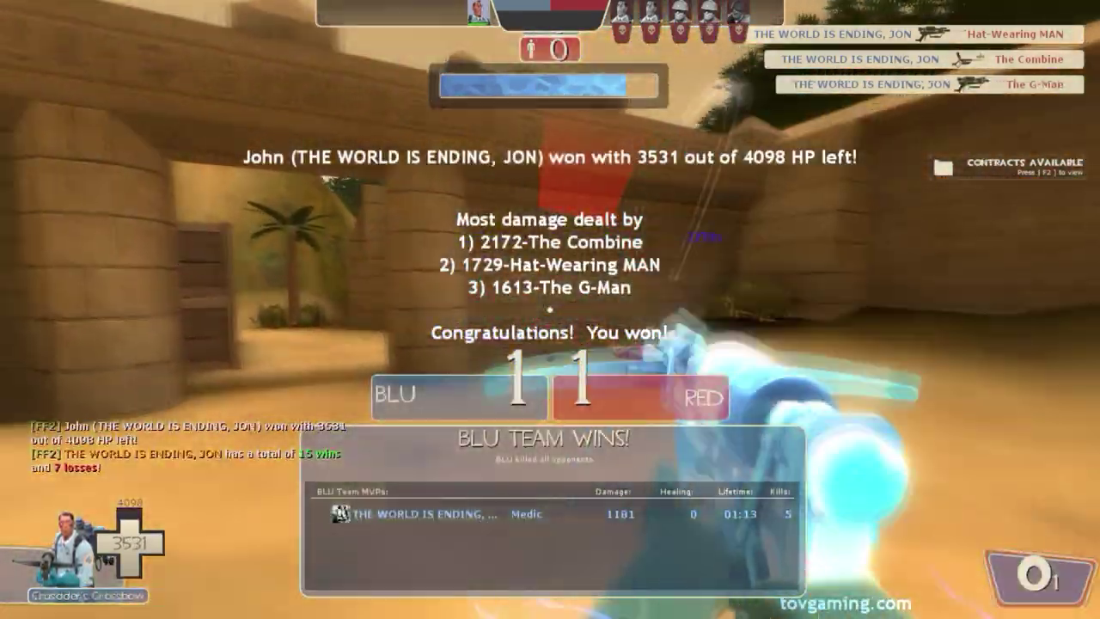
{"action": "key", "text": "3"}
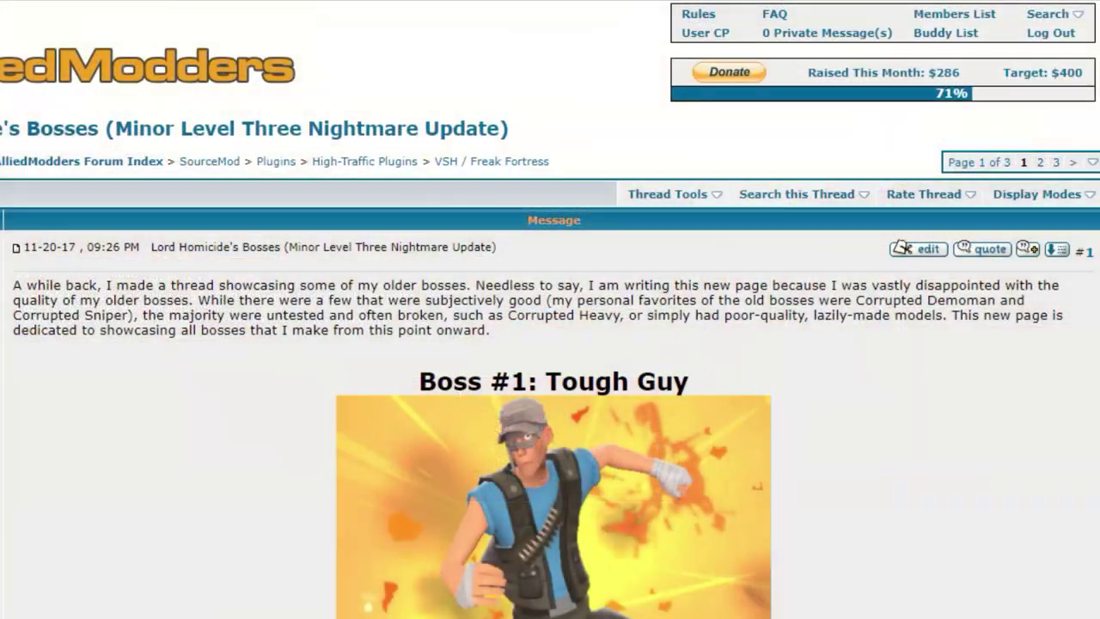
Step: Scroll the FF2 bosses thread past Boss #6 Orbital Sniper down to Boss #7 Biohazard #15
{"action": "scroll", "coordinate": [550, 344], "scroll_direction": "down", "scroll_amount": 5}
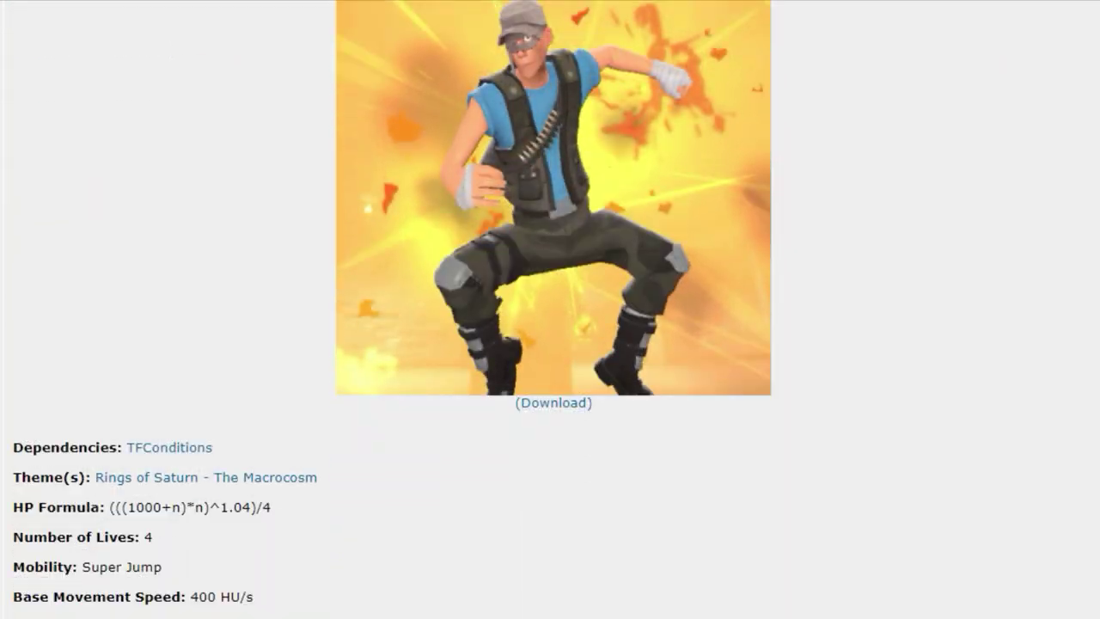
{"action": "scroll", "coordinate": [550, 344], "scroll_direction": "down", "scroll_amount": 6}
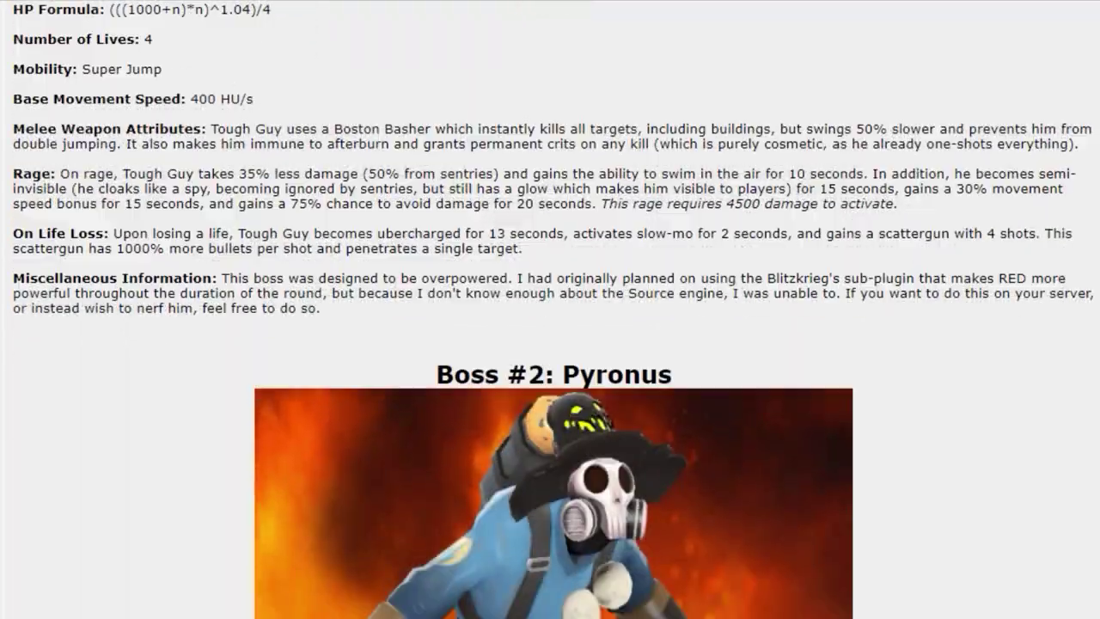
{"action": "scroll", "coordinate": [550, 344], "scroll_direction": "down", "scroll_amount": 8}
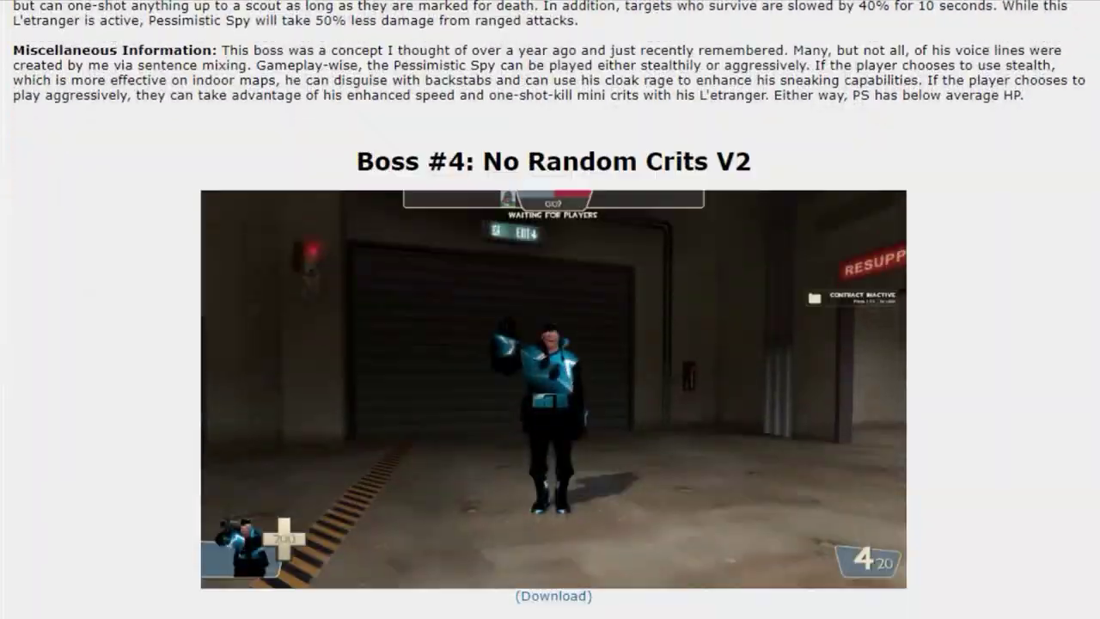
{"action": "scroll", "coordinate": [550, 344], "scroll_direction": "down", "scroll_amount": 4}
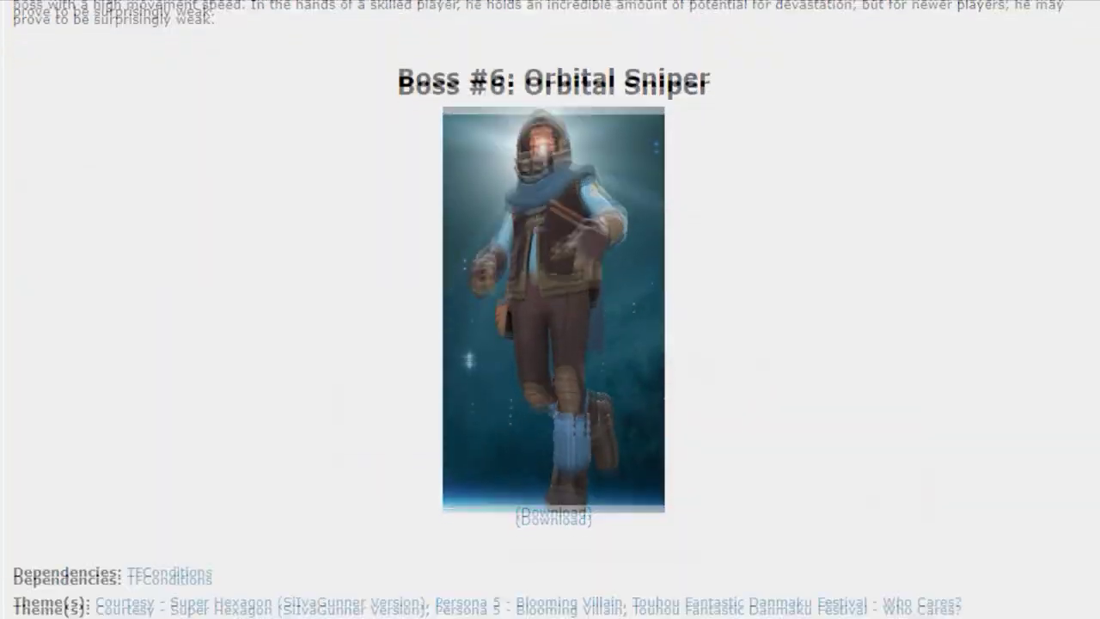
{"action": "scroll", "coordinate": [550, 344], "scroll_direction": "down", "scroll_amount": 1}
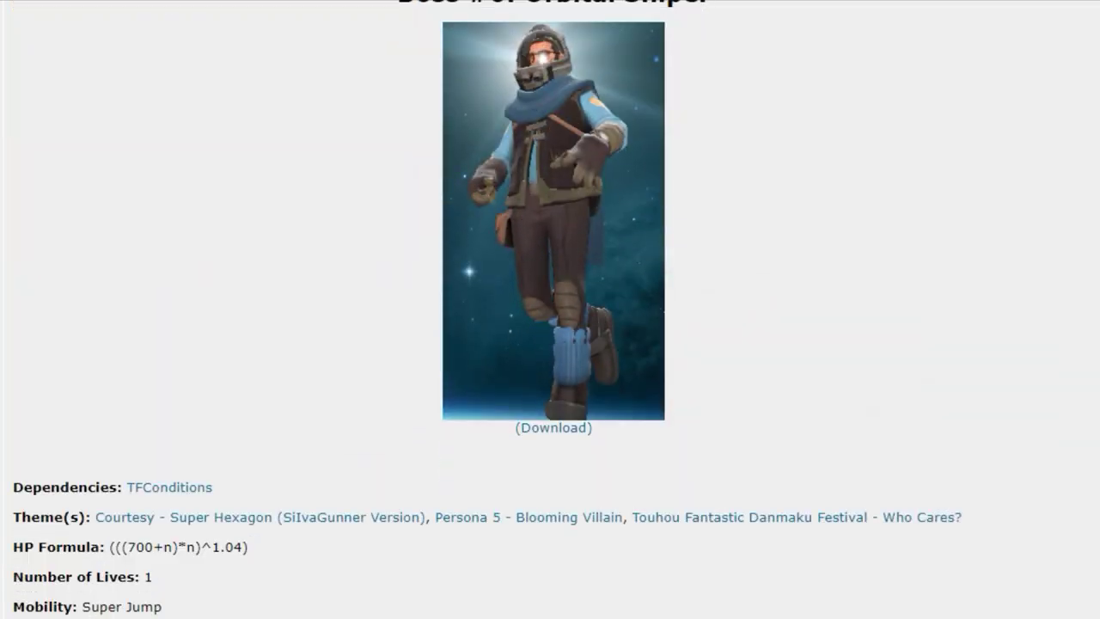
{"action": "scroll", "coordinate": [550, 343], "scroll_direction": "down", "scroll_amount": 8}
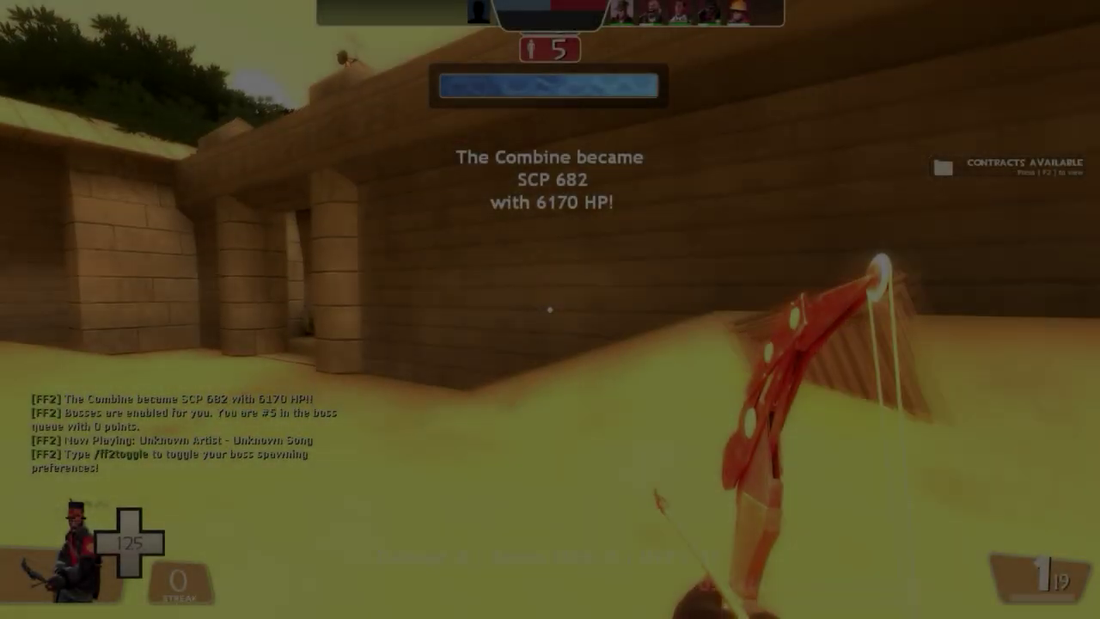
Step: Cycle through the SMG, Huntsman and melee, call for help, and swing the melee at SCP 682
{"action": "key", "text": "2"}
{"action": "key", "text": "1"}
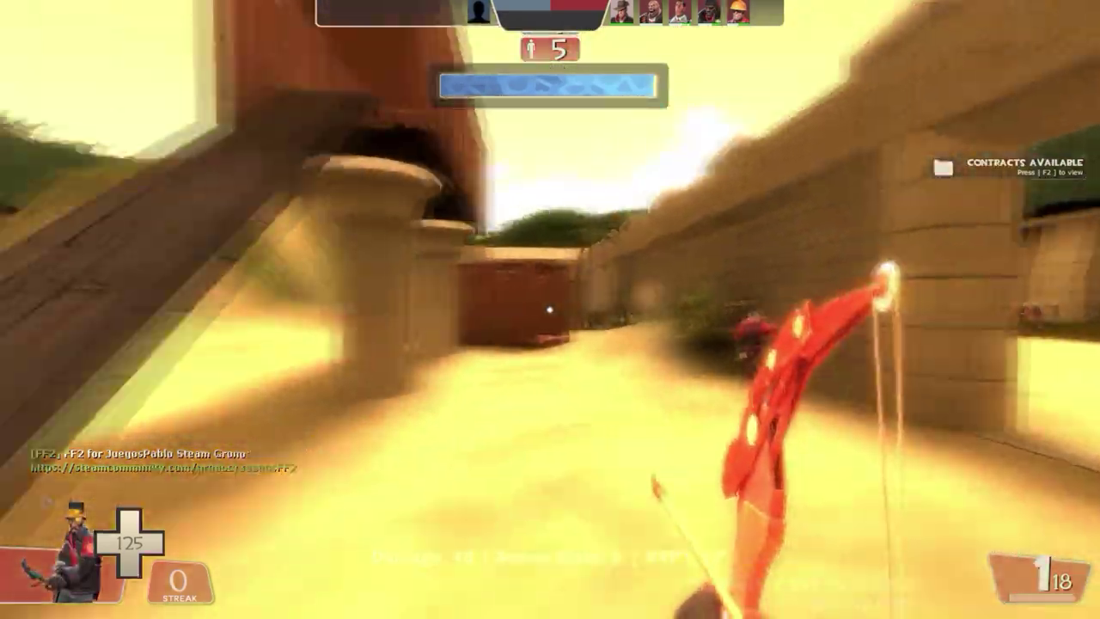
{"action": "key", "text": "3"}
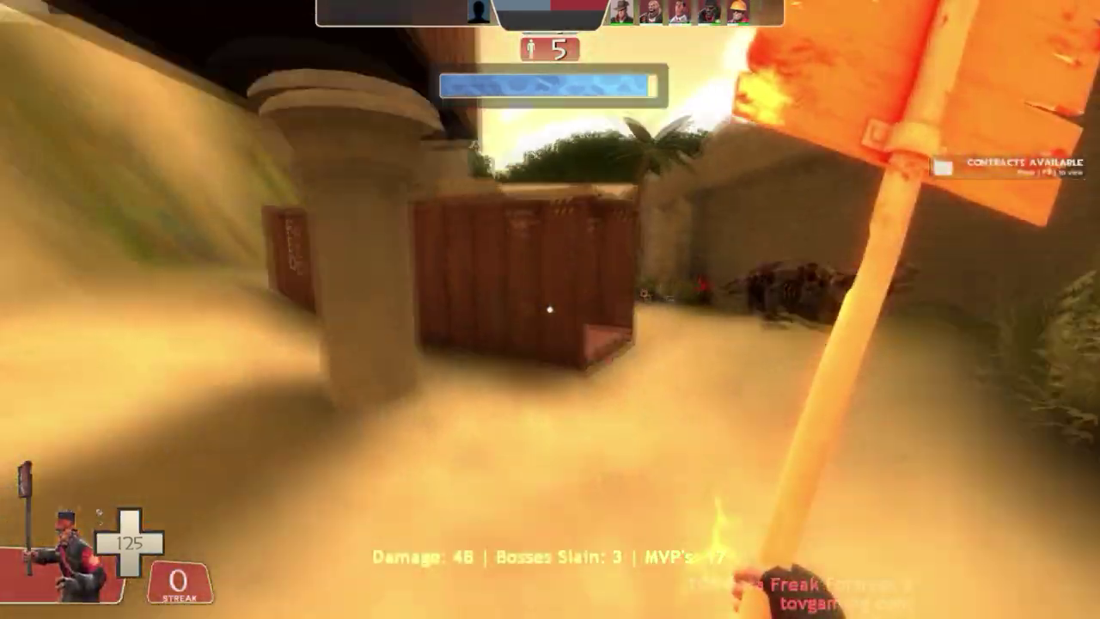
{"action": "key", "text": "c"}
{"action": "key", "text": "1"}
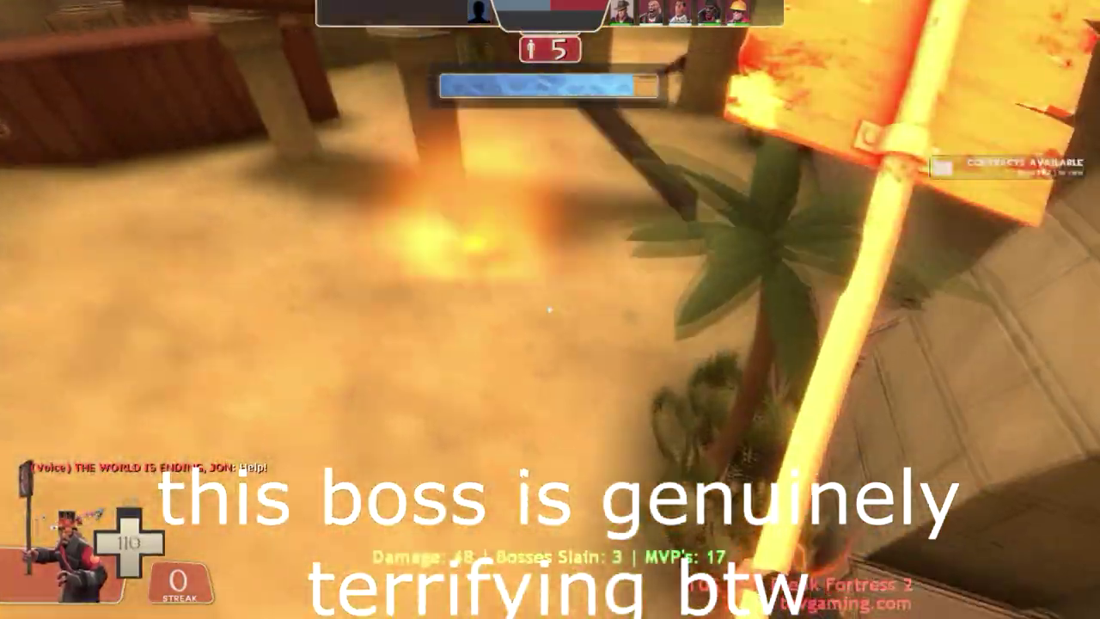
{"action": "left_click", "coordinate": [550, 309]}
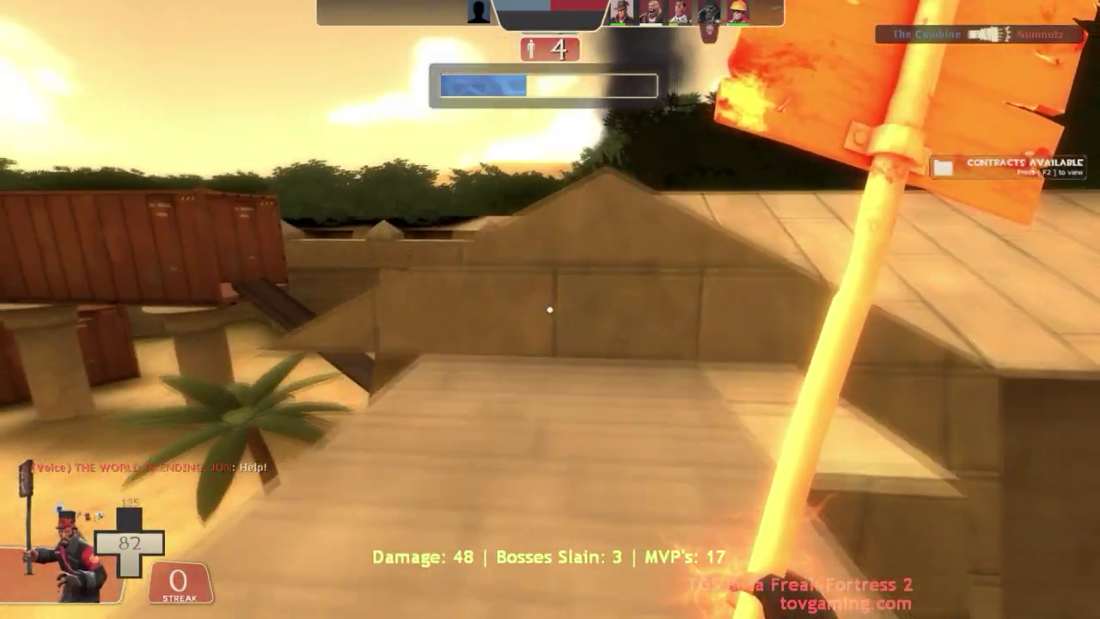
Step: Fire a Huntsman arrow at SCP 682, then reposition down the sand slope
{"action": "key", "text": "1"}
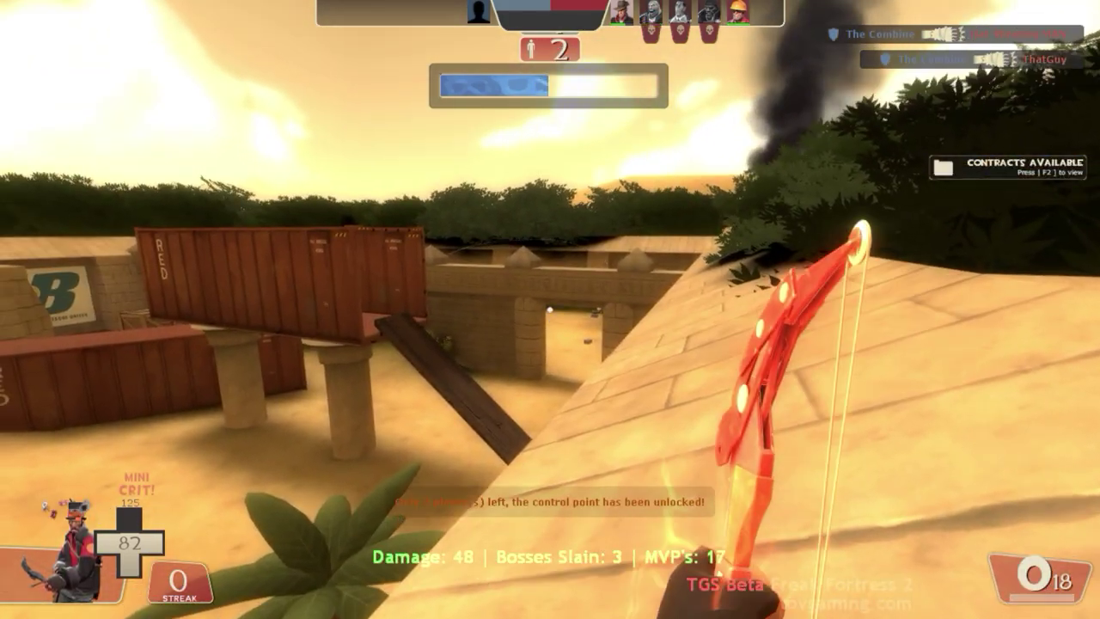
{"action": "left_click", "coordinate": [551, 310]}
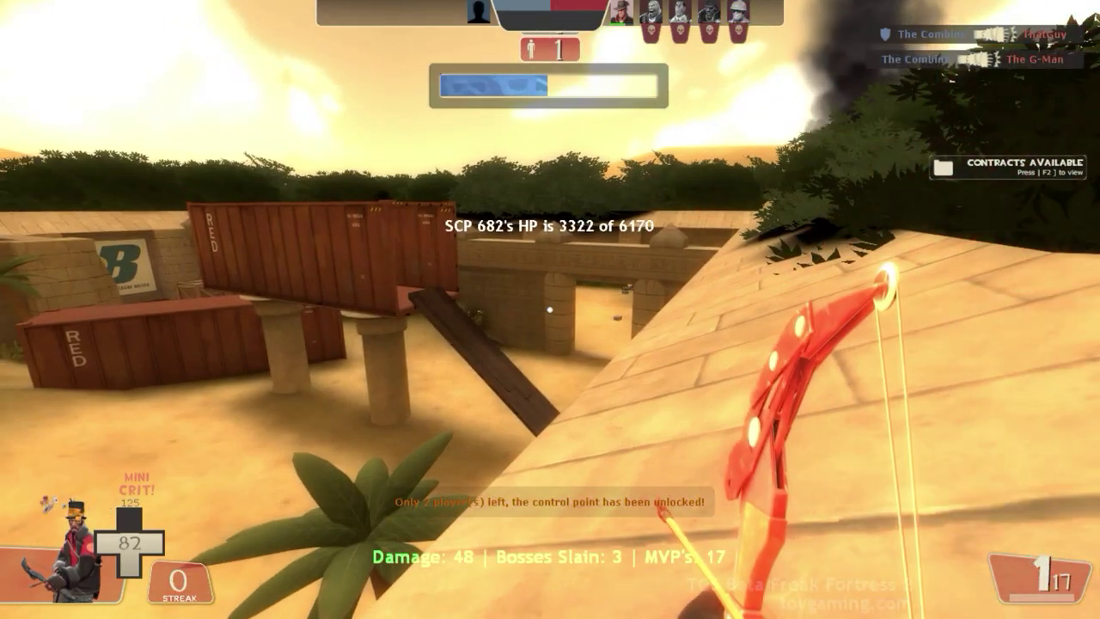
{"action": "key", "text": "a"}
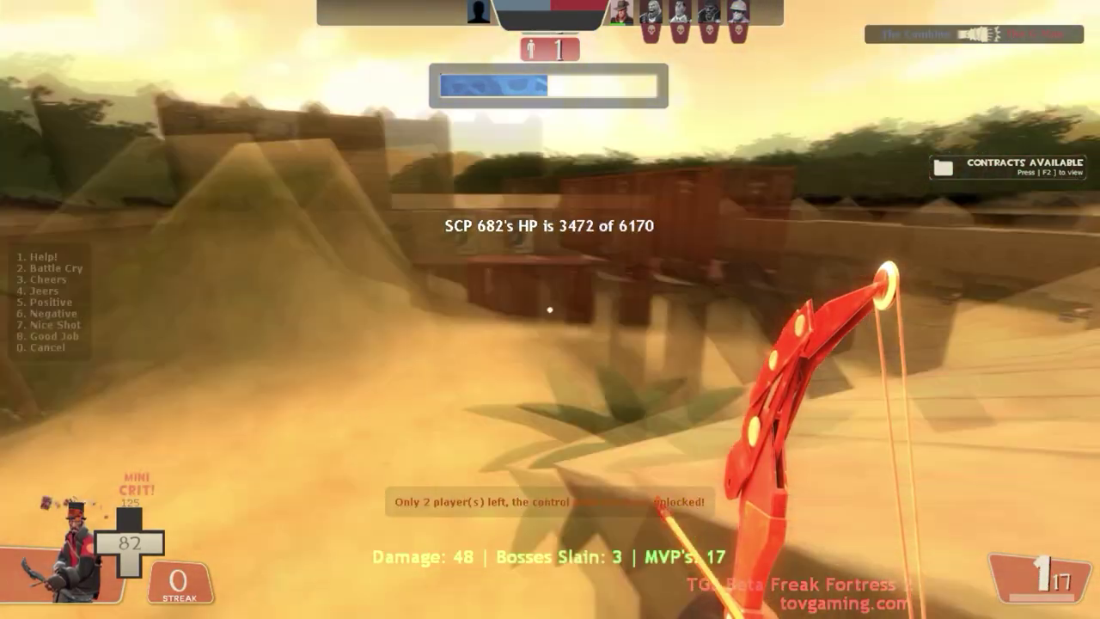
{"action": "key", "text": "w"}
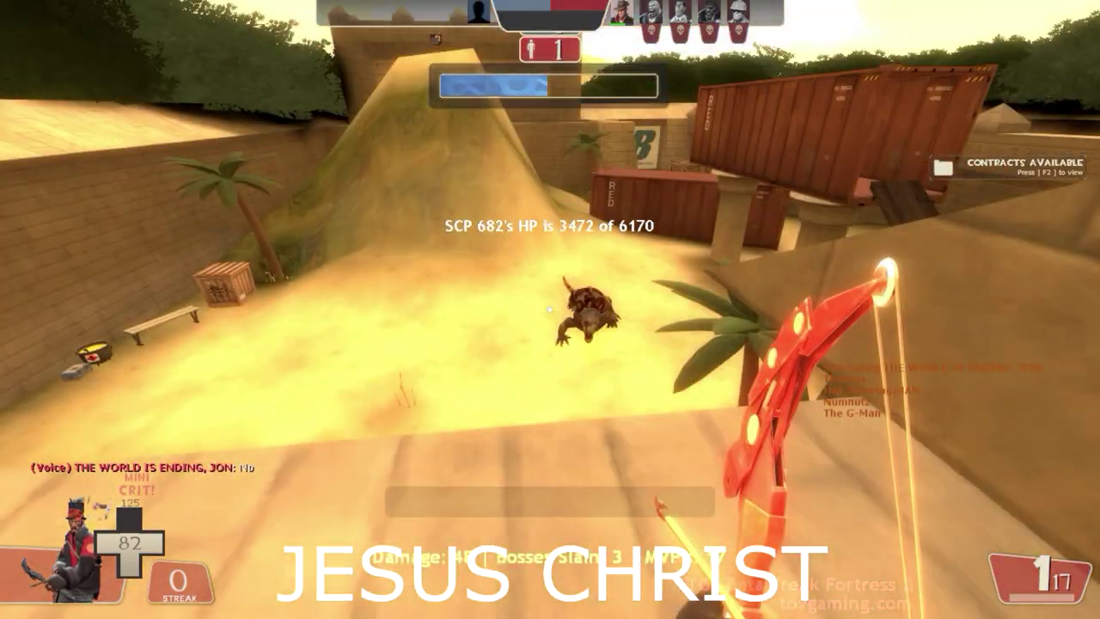
Step: Give a negative voice response and move along the ledge to overlook the oasis pool
{"action": "key", "text": "z"}
{"action": "key", "text": "w"}
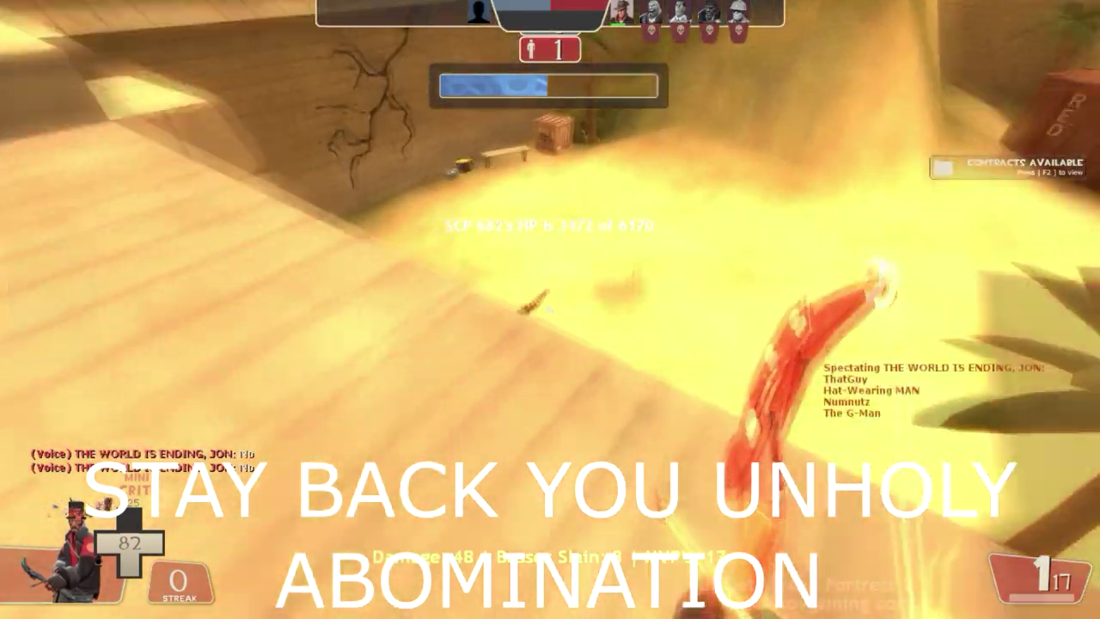
{"action": "key", "text": "w"}
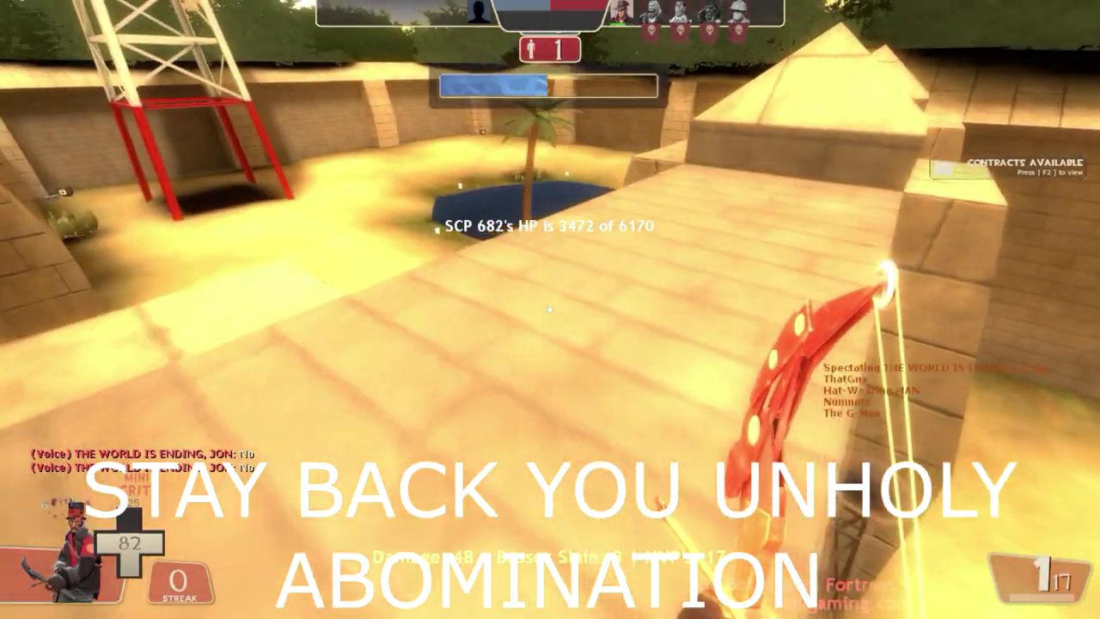
{"action": "key", "text": "w"}
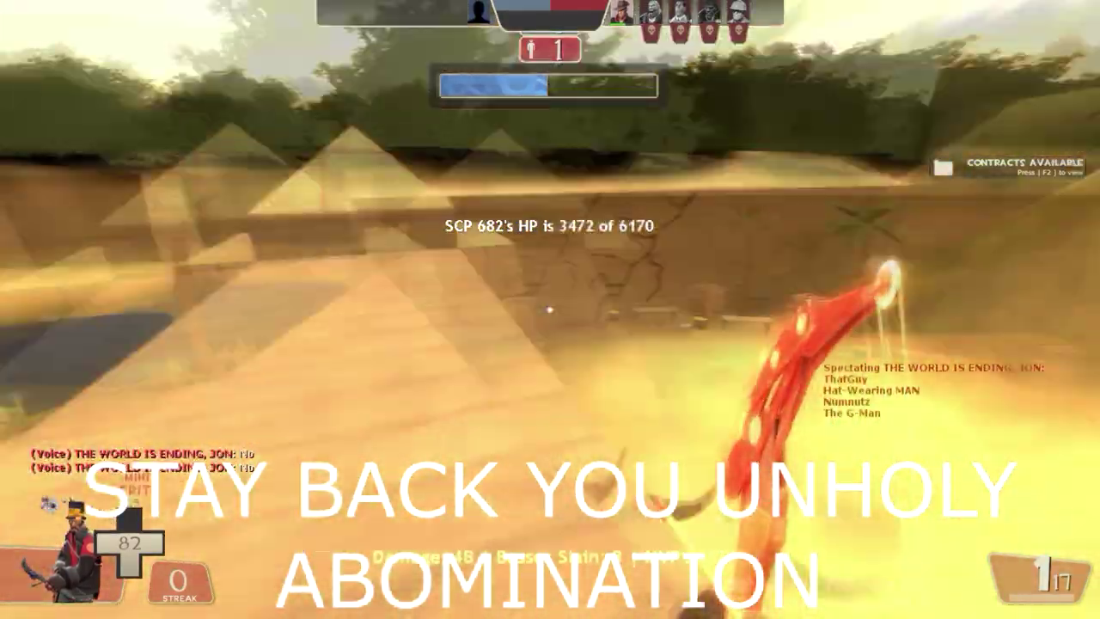
{"action": "key", "text": "w"}
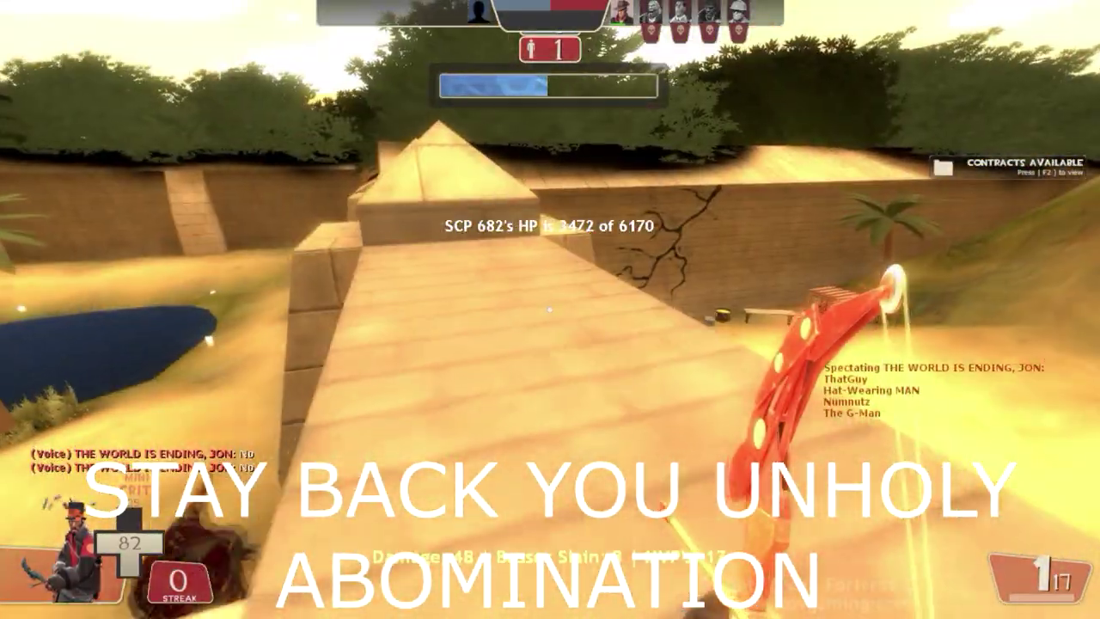
Step: Slay the Blue team with the yslay chat command, then bring up taunts as the new John boss
{"action": "type", "text": "y"}
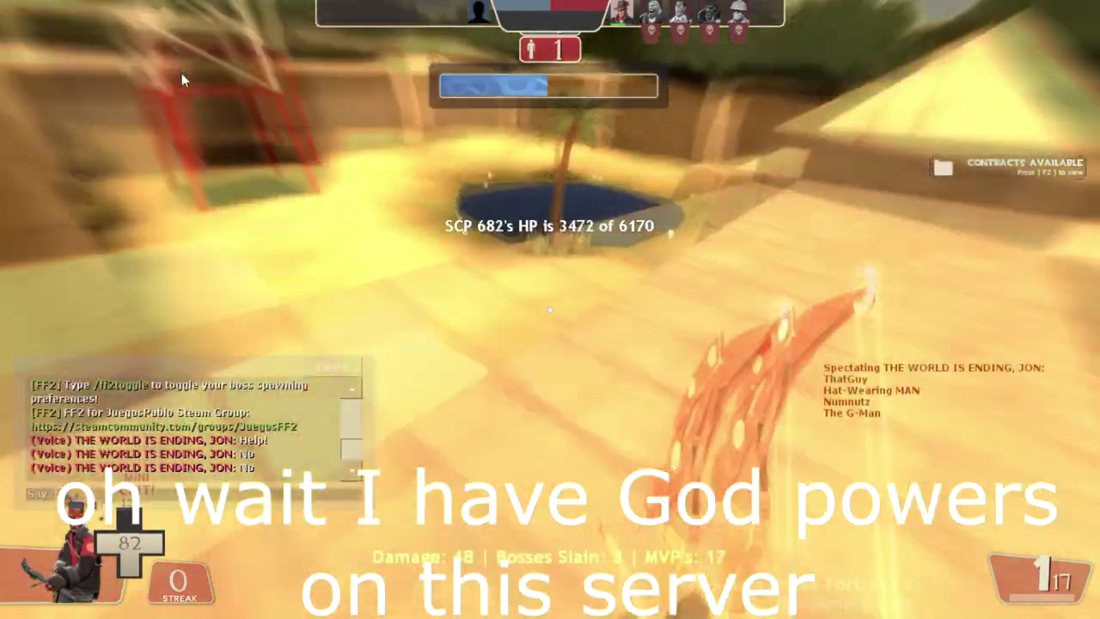
{"action": "type", "text": "slay @blue"}
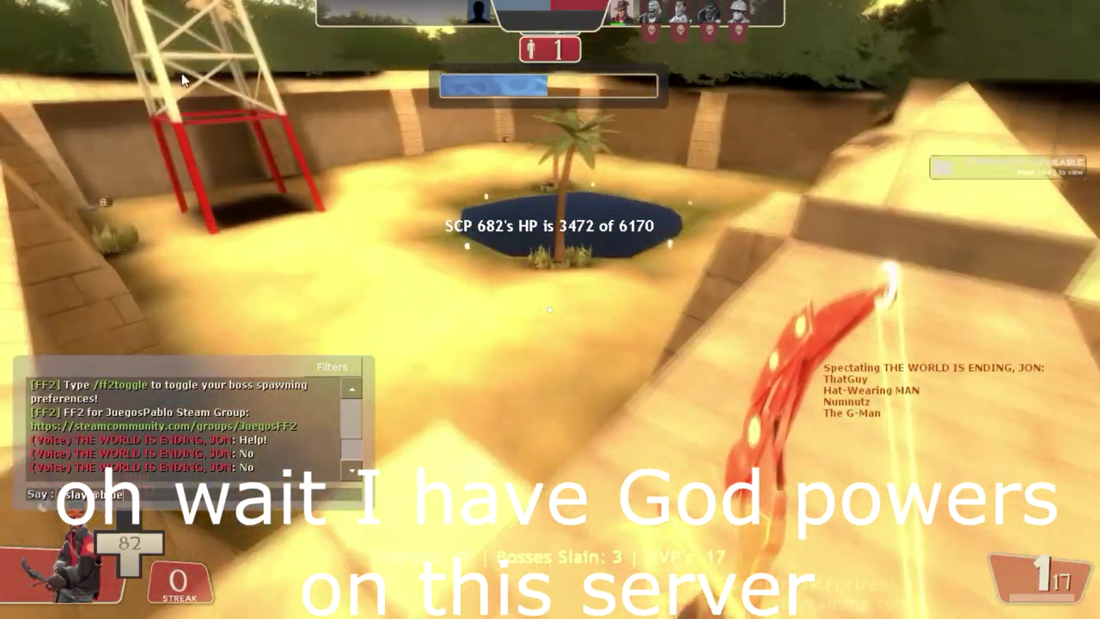
{"action": "key", "text": "Return"}
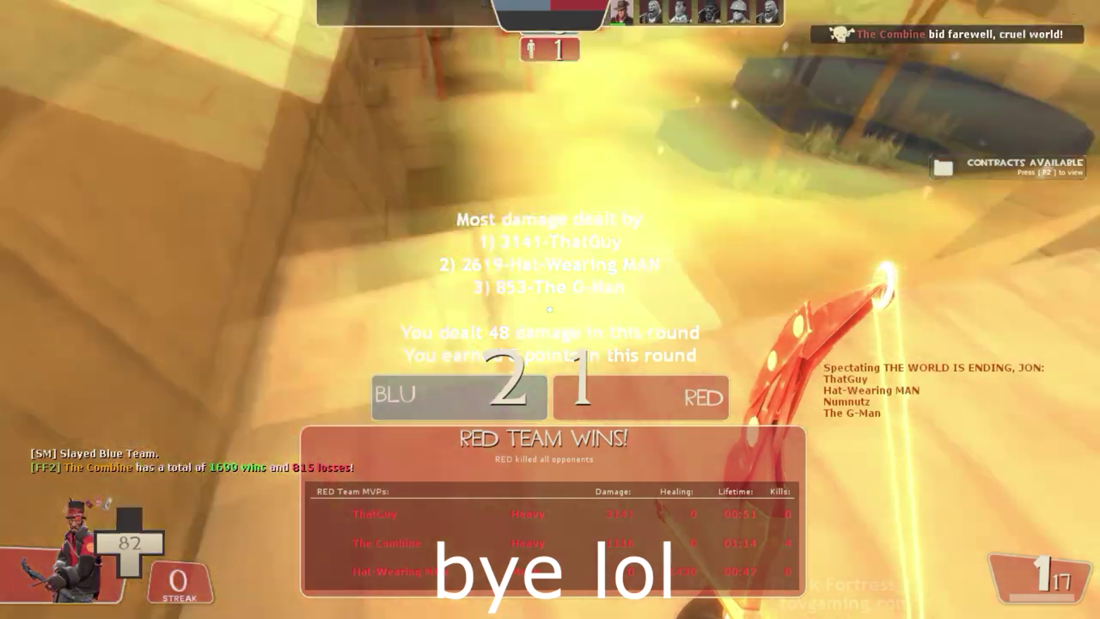
{"action": "key", "text": "g"}
{"action": "key", "text": "g"}
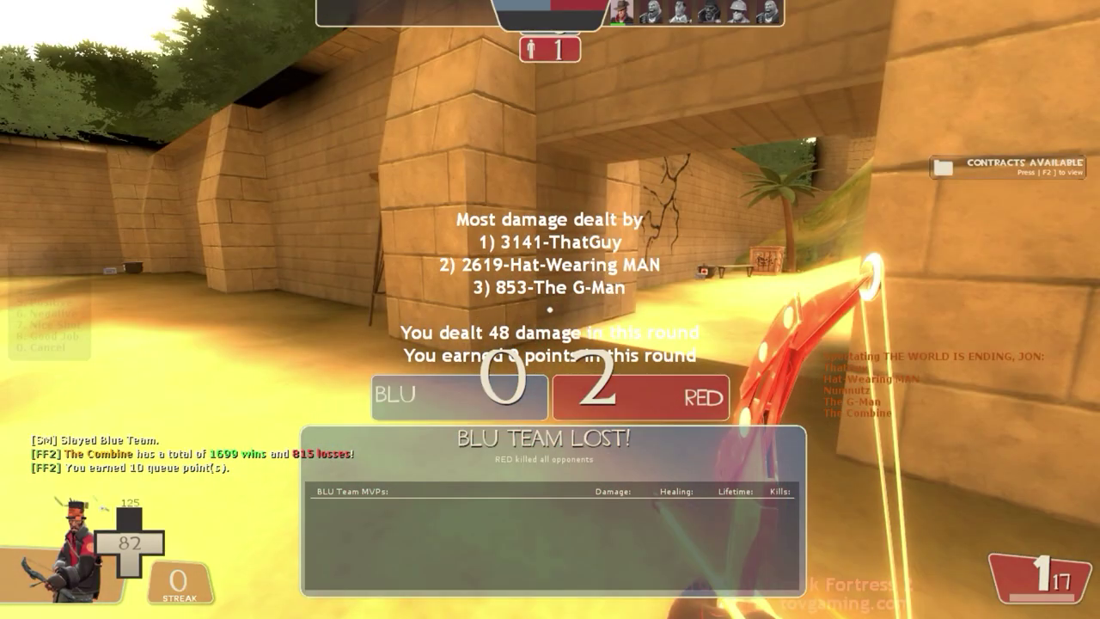
{"action": "key", "text": "g"}
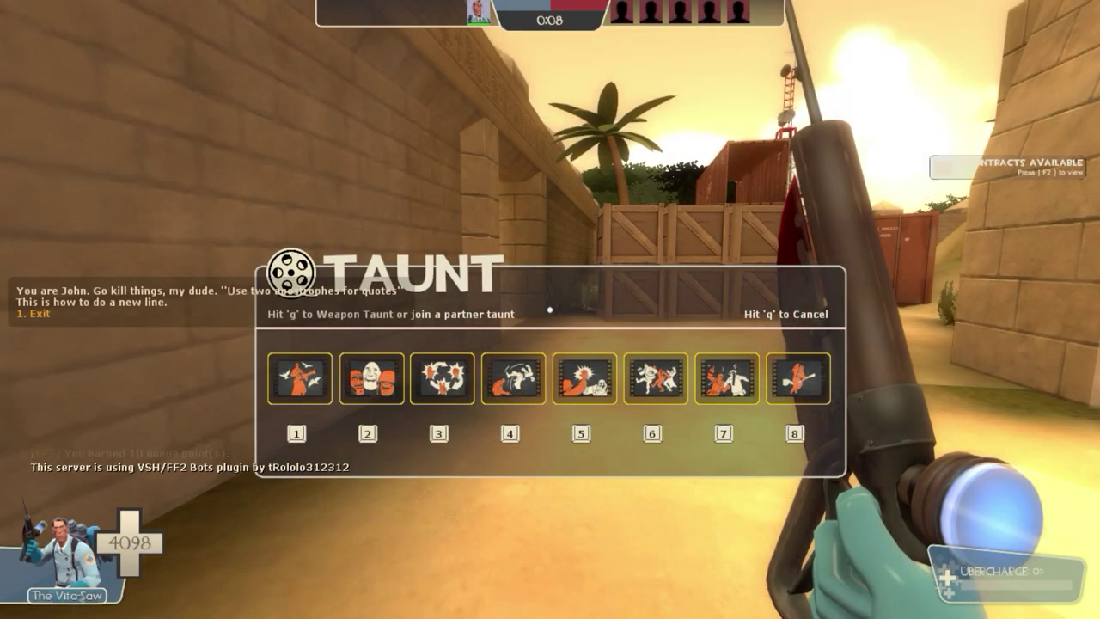